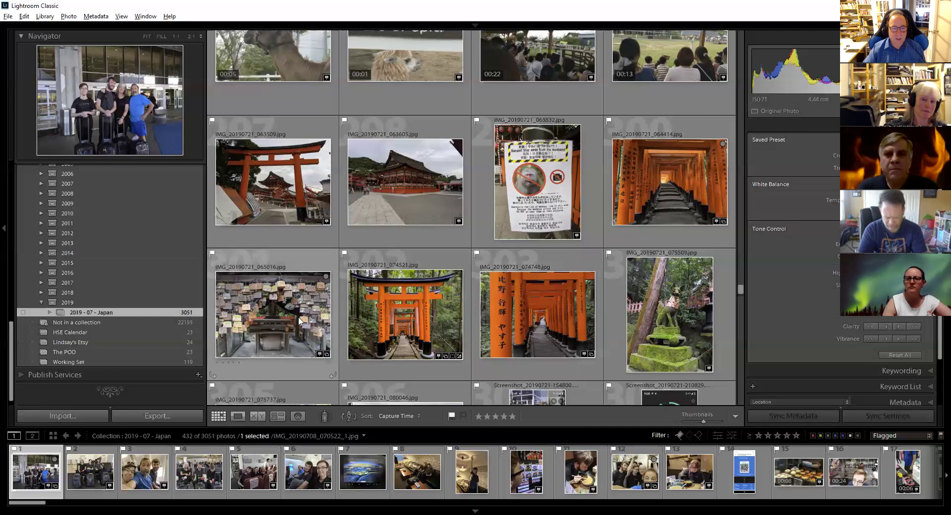
# Step: Narrow the left panel, then hide it so the Japan photos fill a six-column grid
pyautogui.scroll(3, 116, 272)
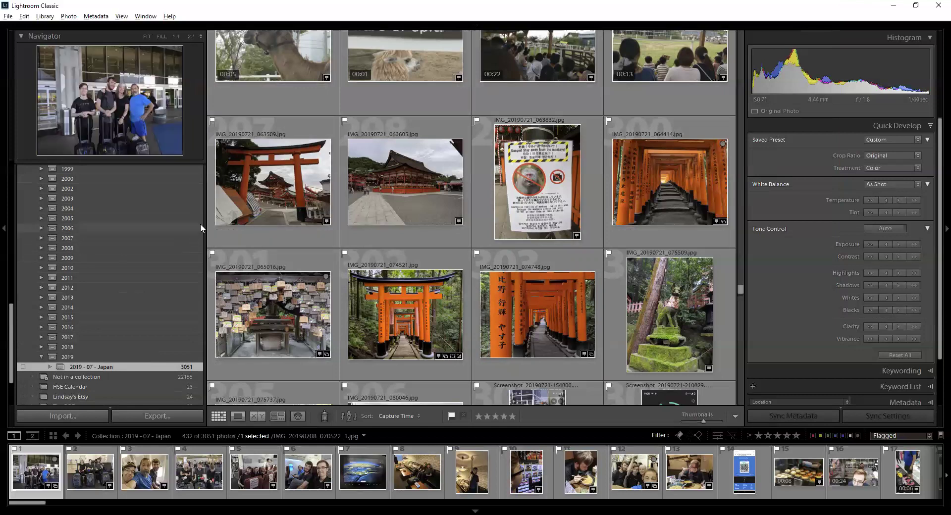
pyautogui.moveTo(203, 223); pyautogui.dragTo(118, 226)
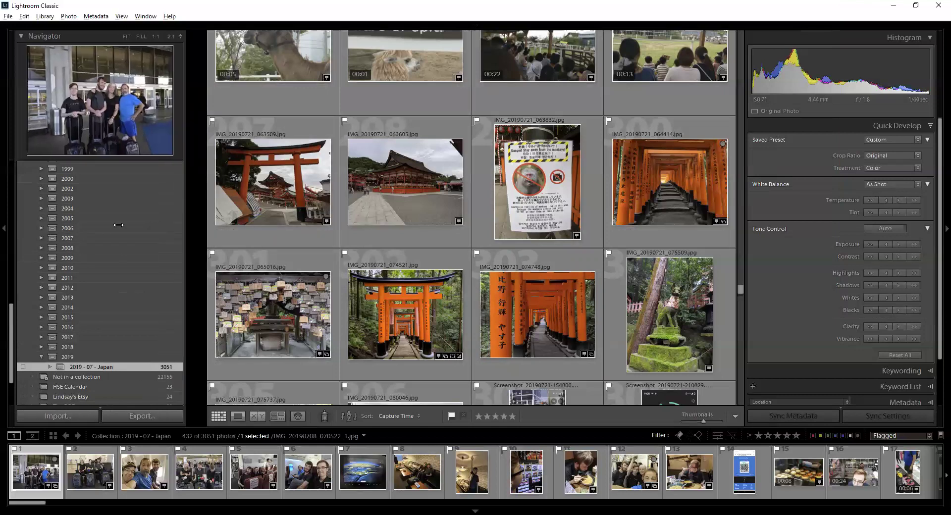
pyautogui.click(5, 230)
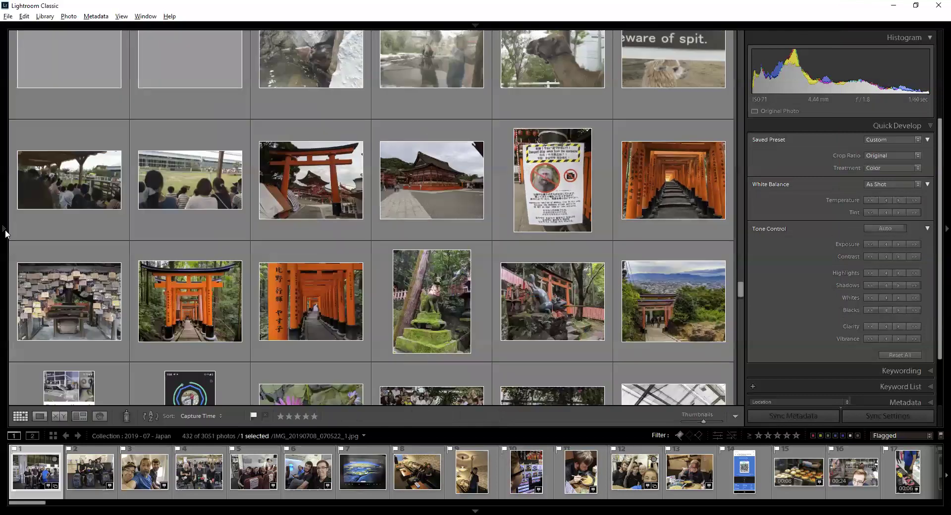
# Step: Bring the left panel back and fold up the Collections list, leaving a four-column grid
pyautogui.click(5, 230)
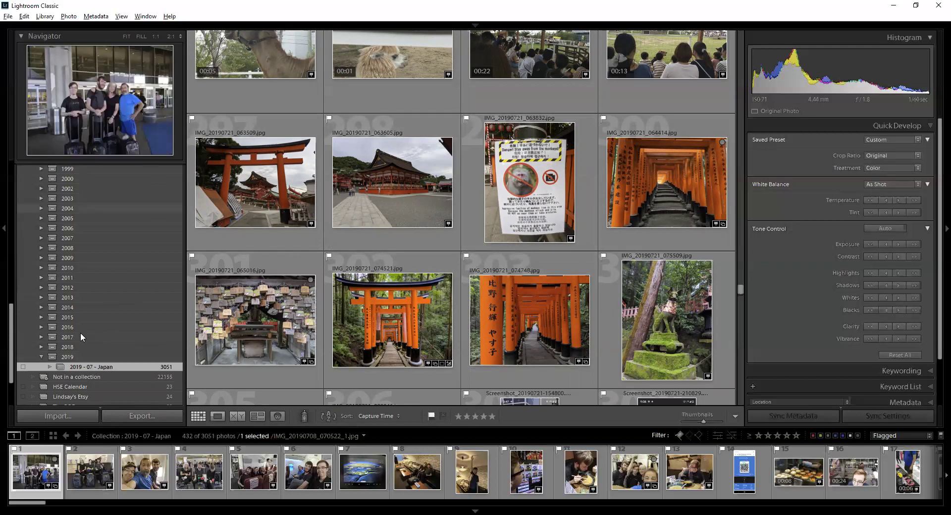
pyautogui.scroll(3, 42, 311)
pyautogui.click(23, 200)
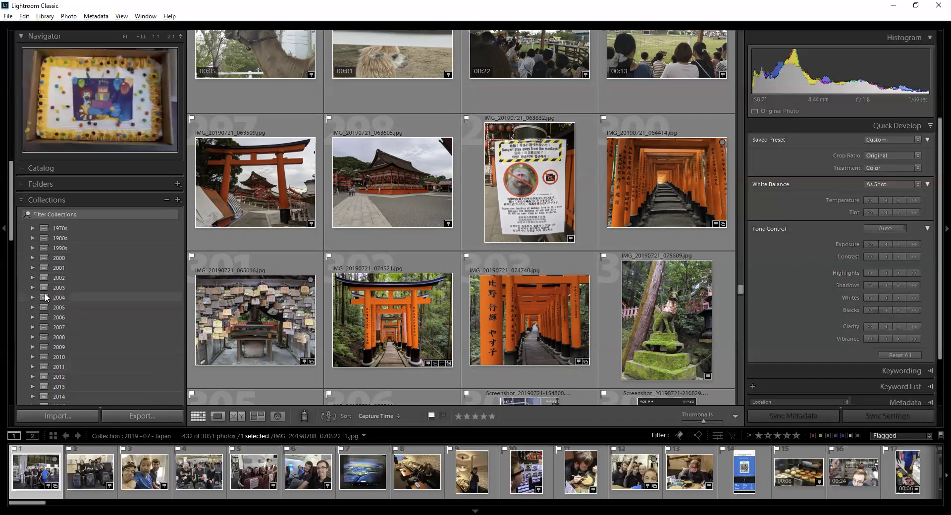
pyautogui.click(22, 200)
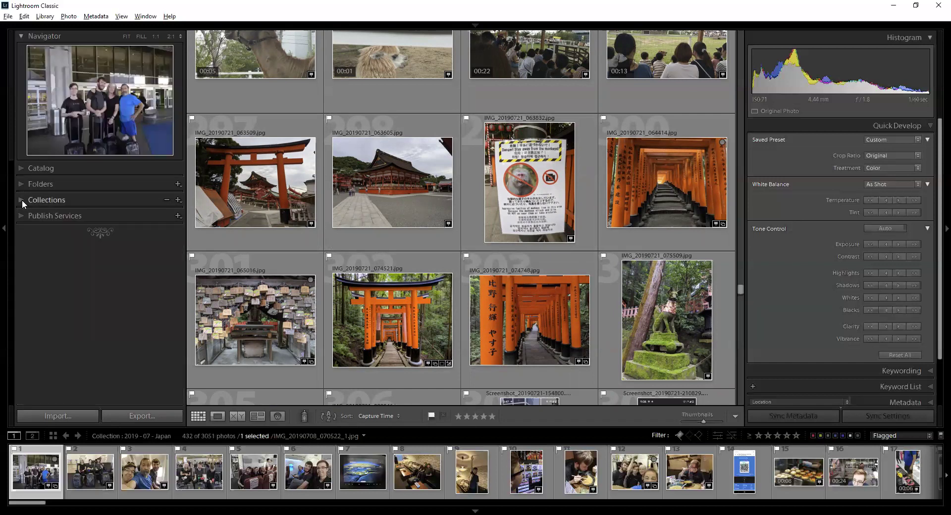
# Step: Collapse the Navigator, expand the Catalog panel to show All Photographs (286868), and open the File menu
pyautogui.click(22, 34)
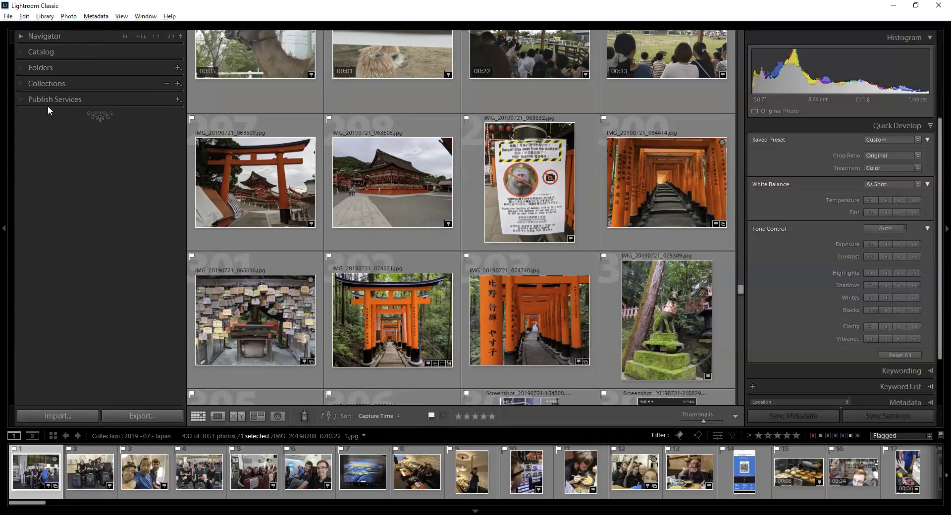
pyautogui.click(22, 51)
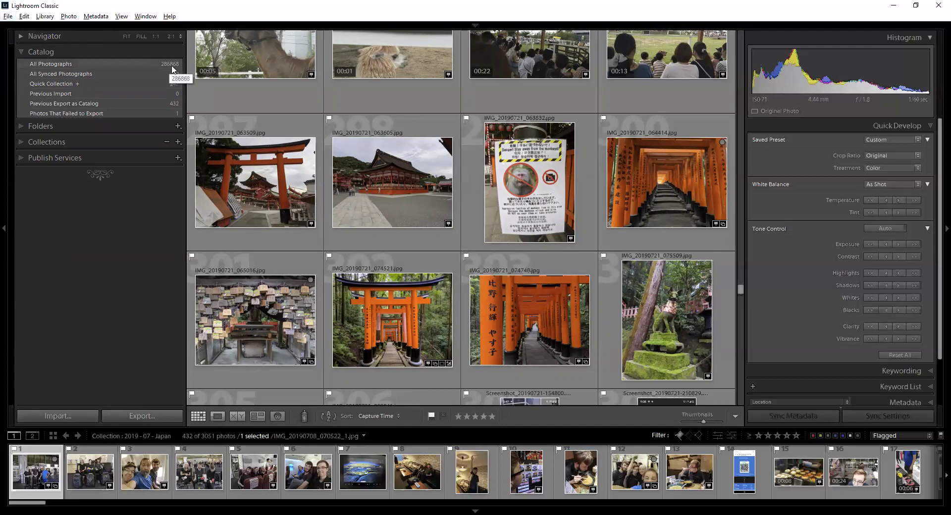
pyautogui.click(8, 16)
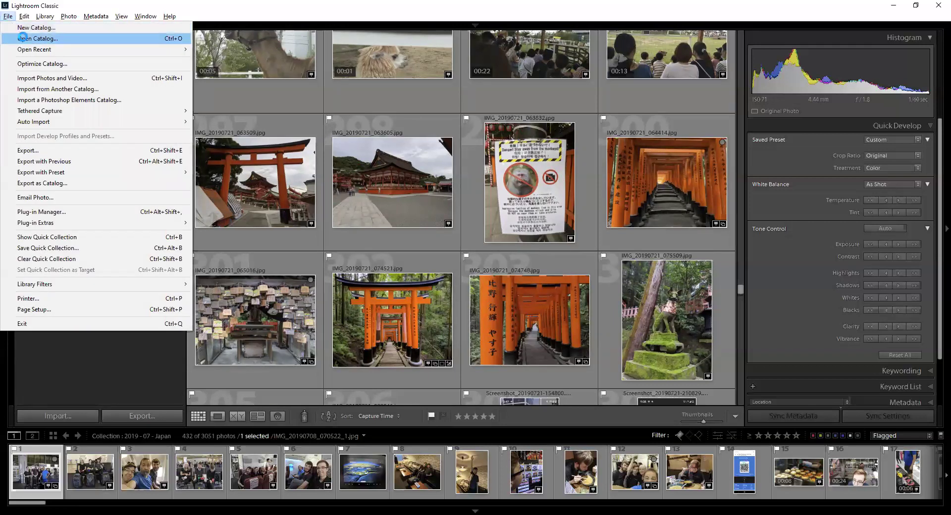
# Step: Start File > Open Catalog, then cancel without opening another catalog
pyautogui.click(123, 39)
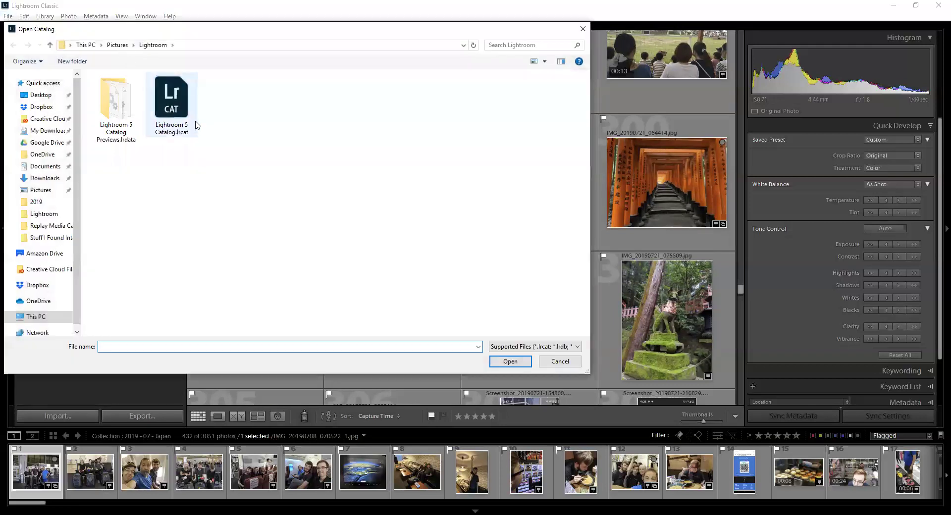
pyautogui.click(571, 361)
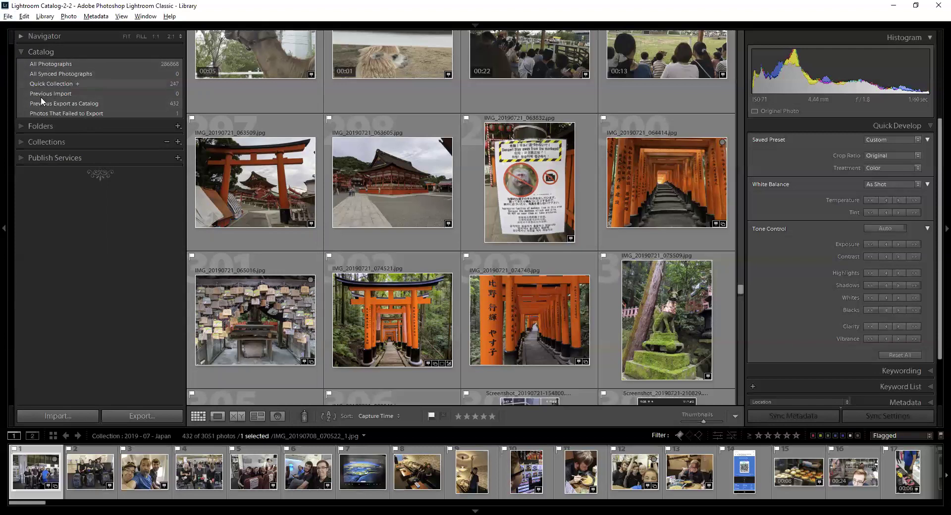
# Step: Remove IMG_20190708_070522_1 from the Quick Collection via All Photographs, then view the empty Previous Import
pyautogui.click(65, 65)
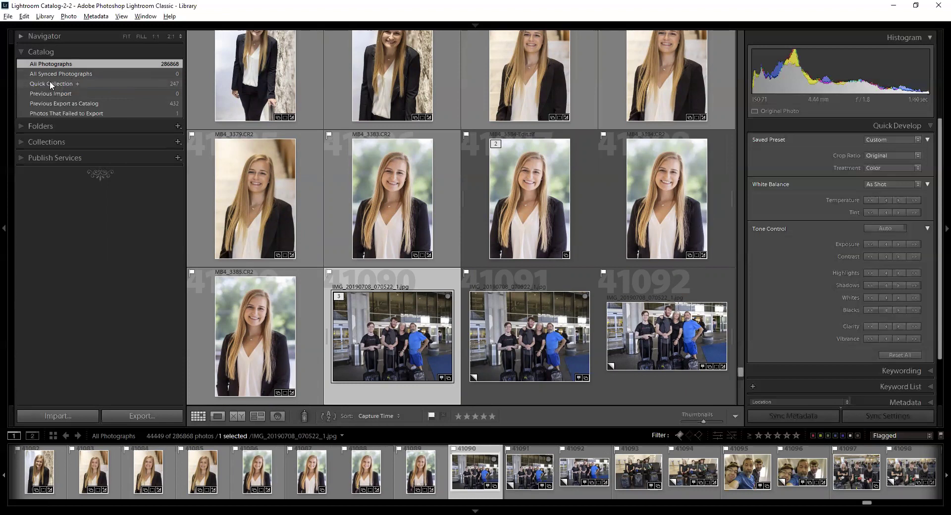
pyautogui.click(448, 297)
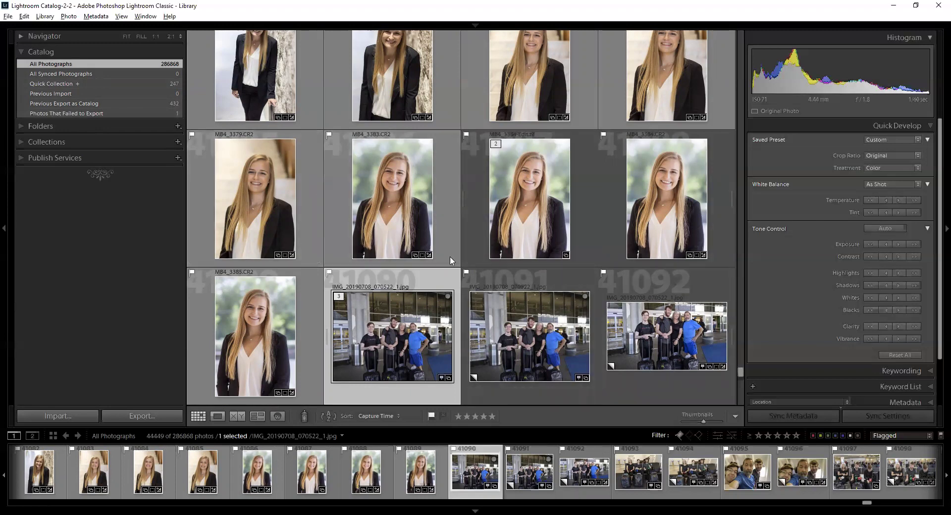
pyautogui.click(55, 94)
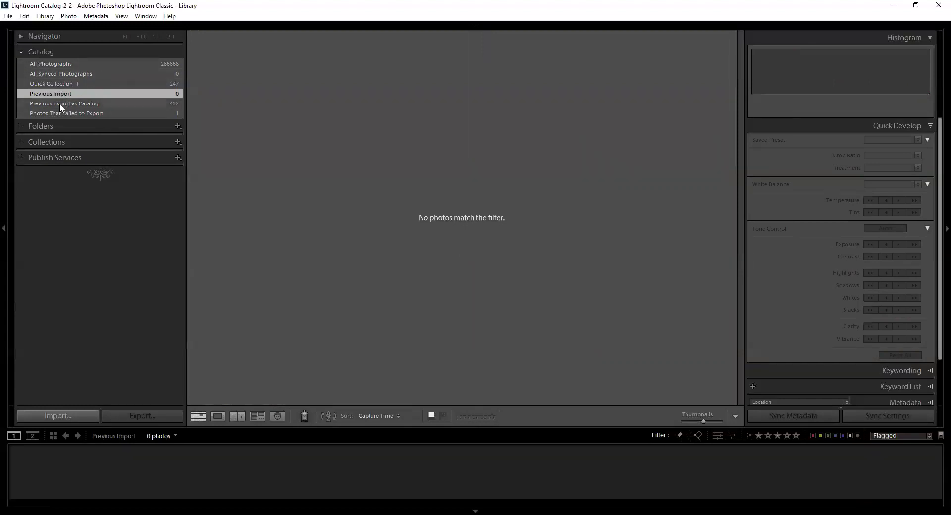
# Step: Expand the Folders panel and open Originals on Data (E:) to its year subfolders
pyautogui.click(21, 126)
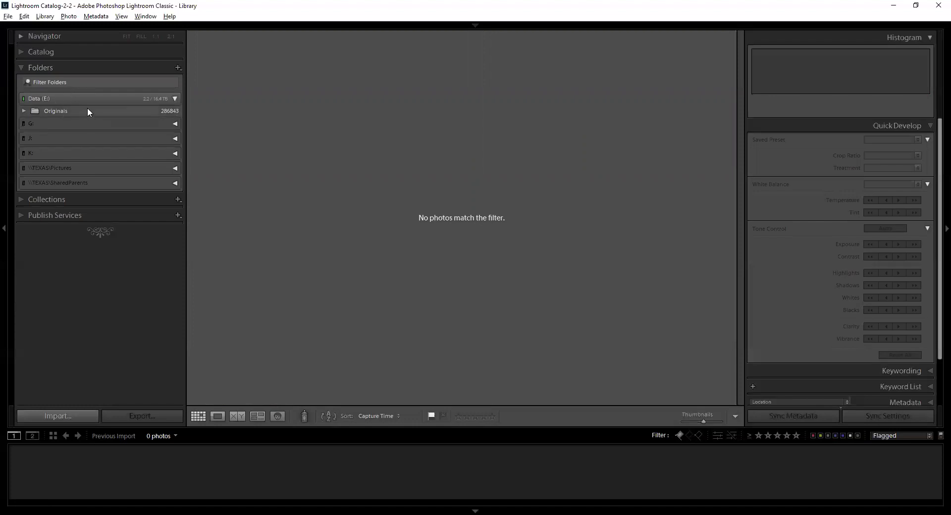
pyautogui.click(25, 112)
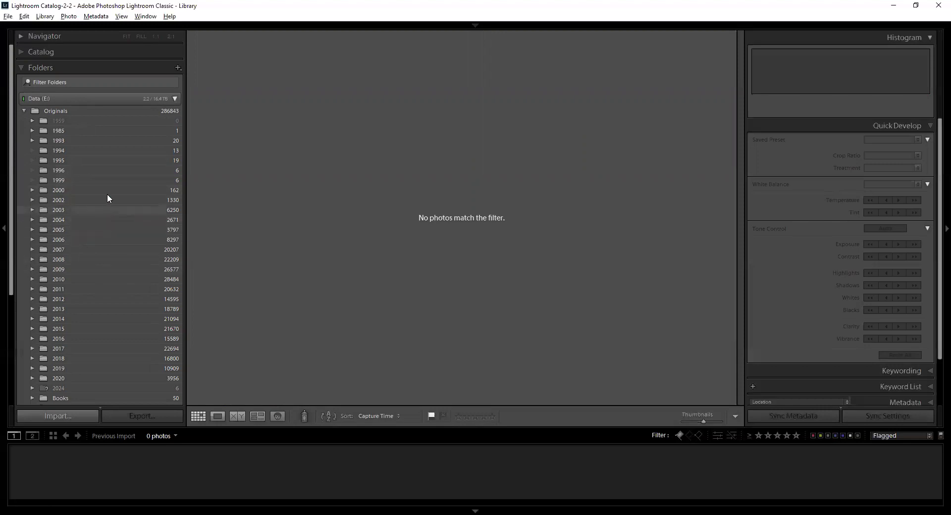
# Step: Browse the Originals and 2020 folders, then fold up Originals and the Data (E:) drive
pyautogui.click(24, 111)
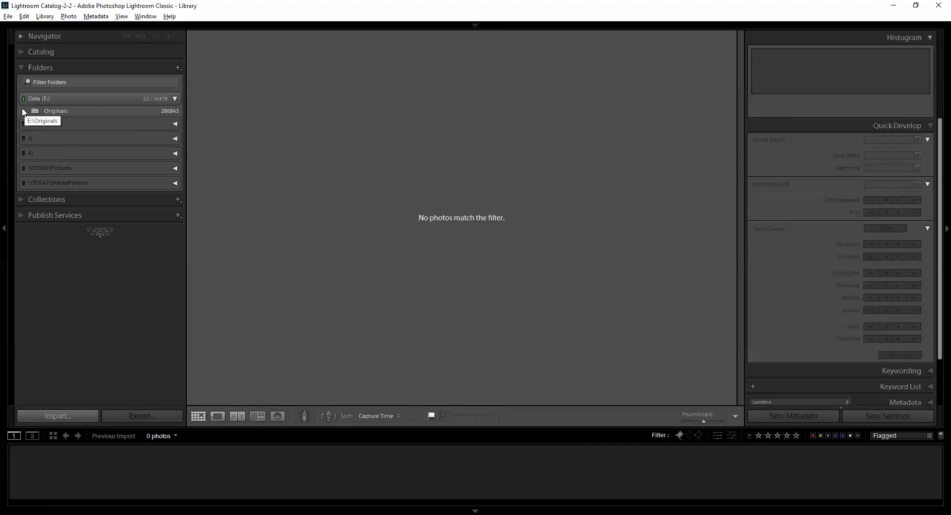
pyautogui.click(23, 110)
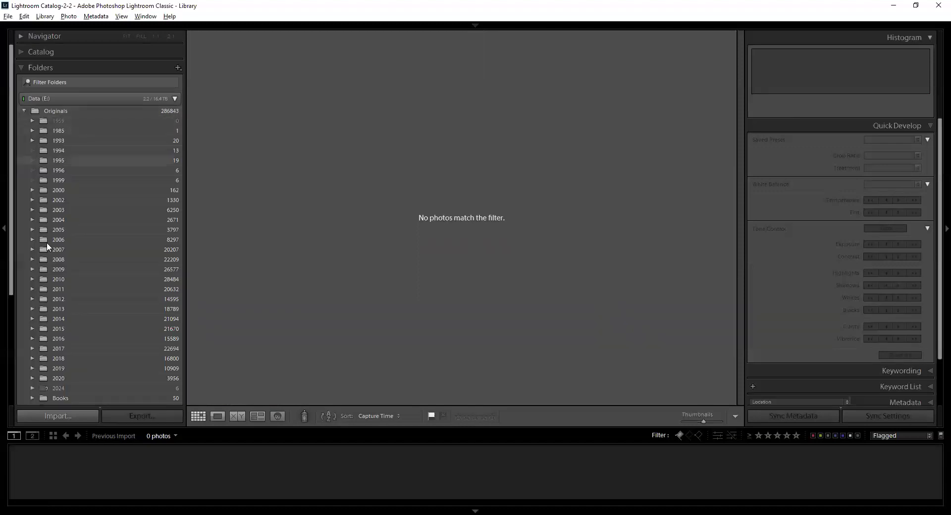
pyautogui.scroll(-1, 55, 280)
pyautogui.scroll(-1, 55, 280)
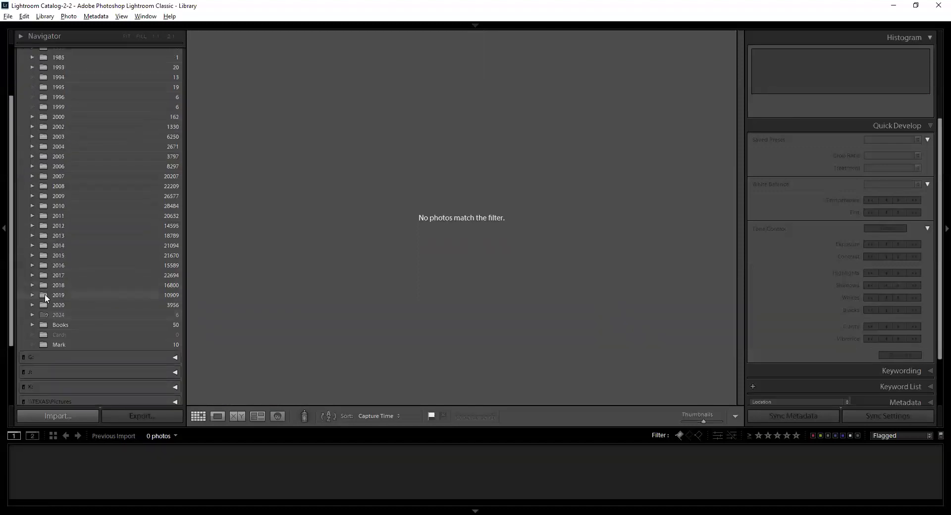
pyautogui.click(32, 304)
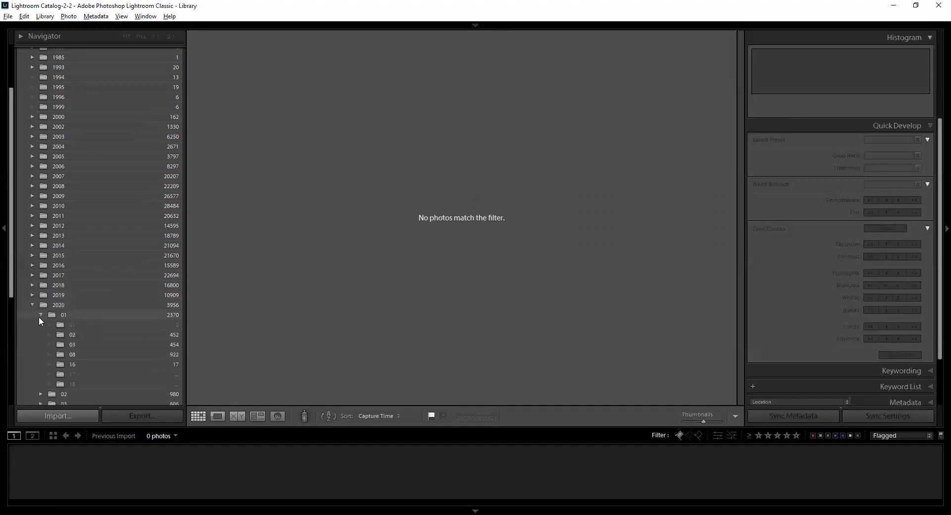
pyautogui.click(32, 304)
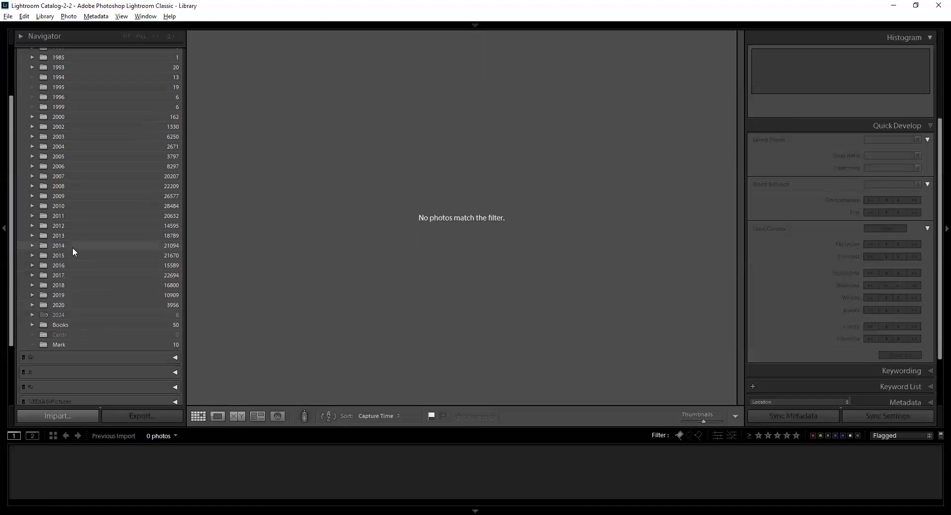
pyautogui.scroll(2, 72, 248)
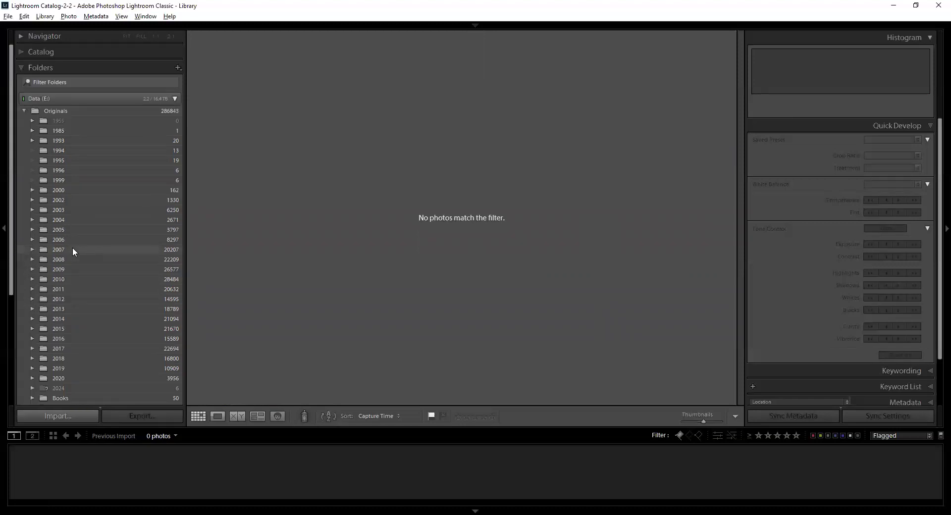
pyautogui.click(24, 110)
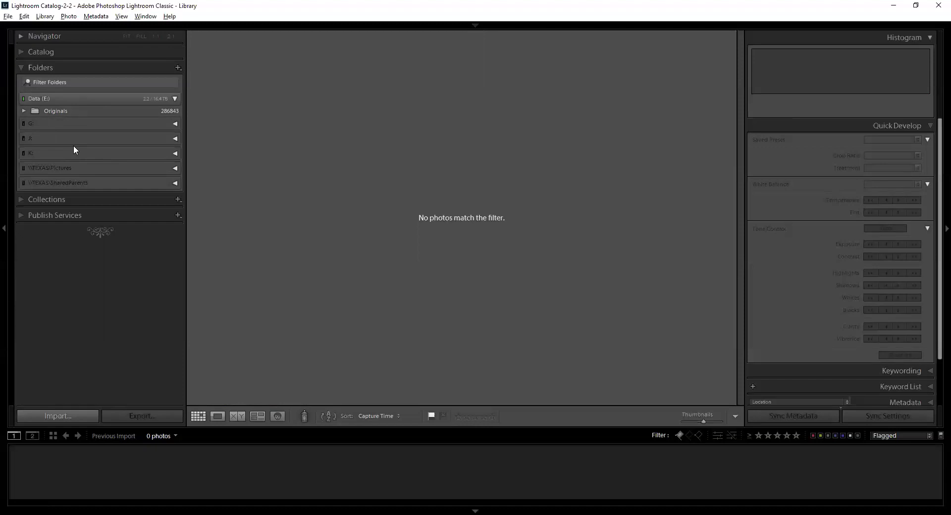
pyautogui.click(178, 97)
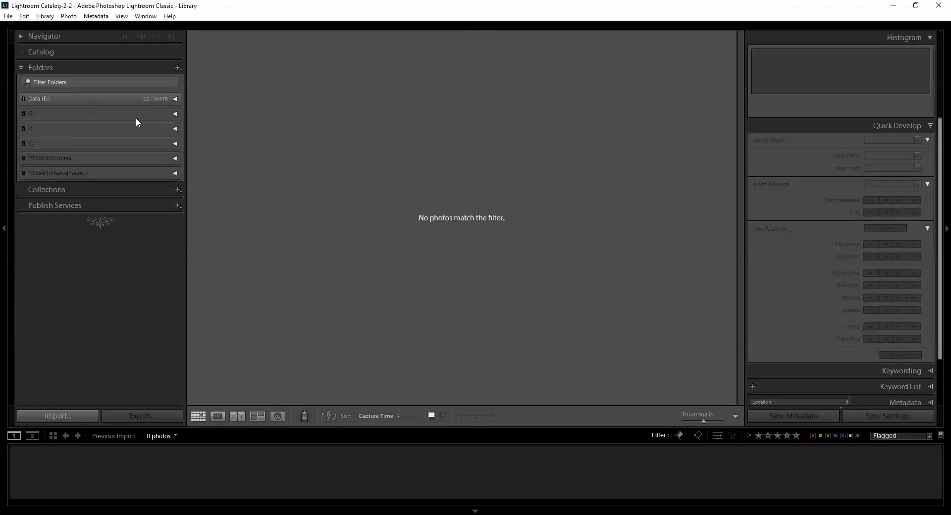
# Step: Return to the collection sets list and collapse the Vacation set
pyautogui.click(22, 189)
pyautogui.click(21, 68)
pyautogui.click(22, 189)
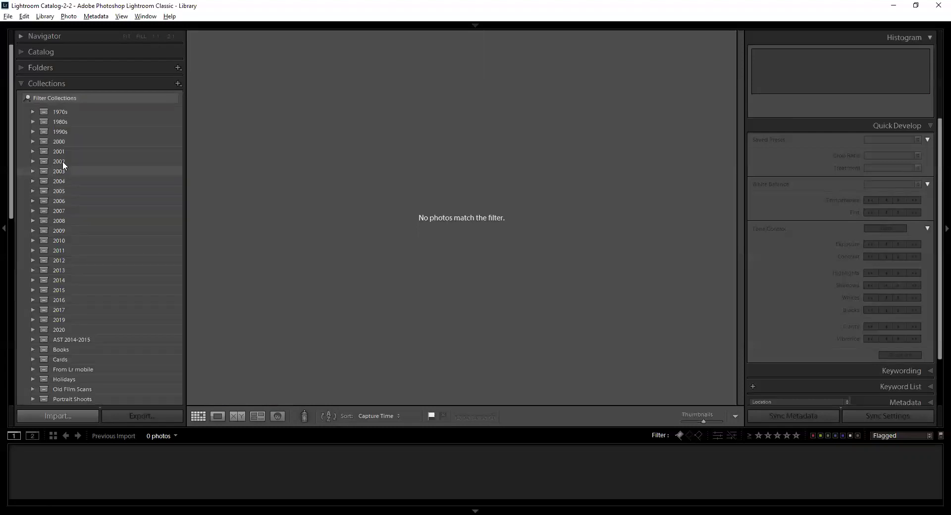
pyautogui.scroll(-3, 102, 193)
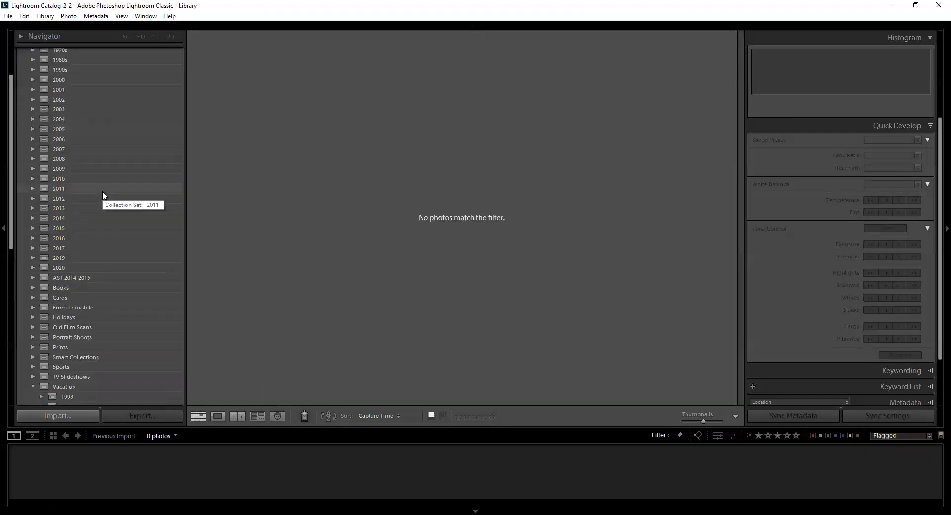
pyautogui.scroll(-12, 102, 194)
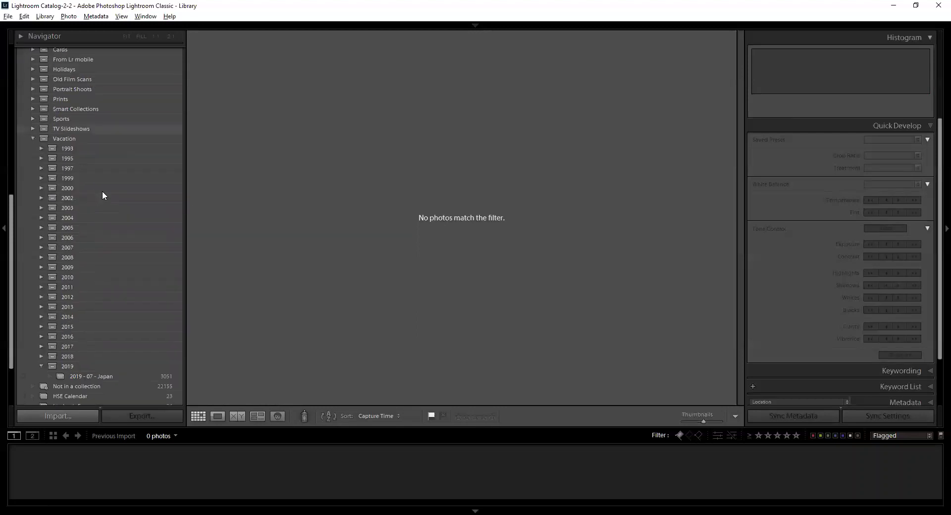
pyautogui.click(32, 138)
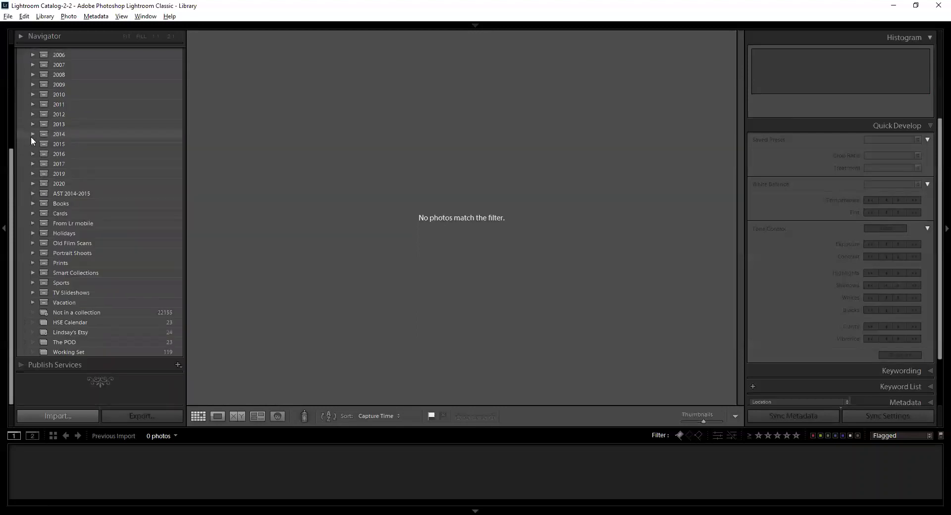
# Step: Expand Vacation's 2018 and 2017 sets and open the 11 - Grand Canyon collection
pyautogui.click(34, 302)
pyautogui.scroll(-9, 118, 265)
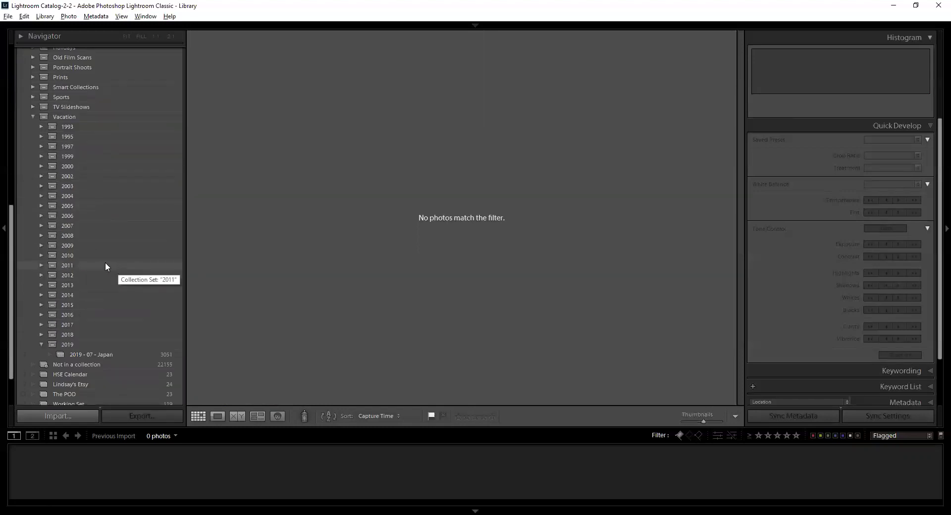
pyautogui.click(65, 335)
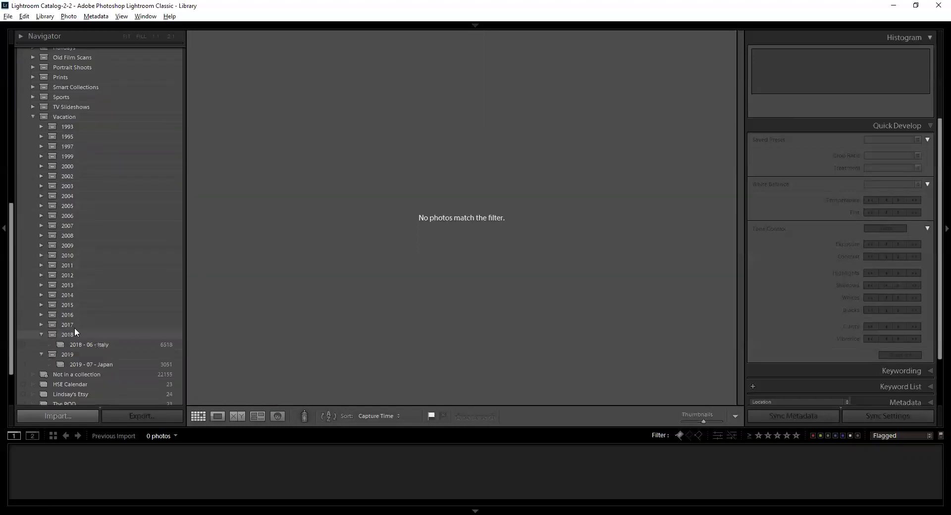
pyautogui.click(41, 325)
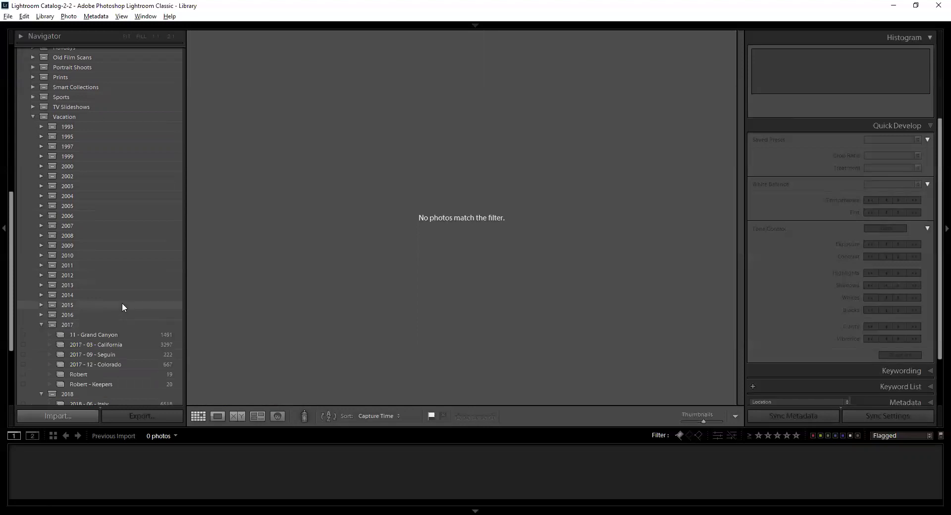
pyautogui.scroll(-3, 122, 303)
pyautogui.click(118, 268)
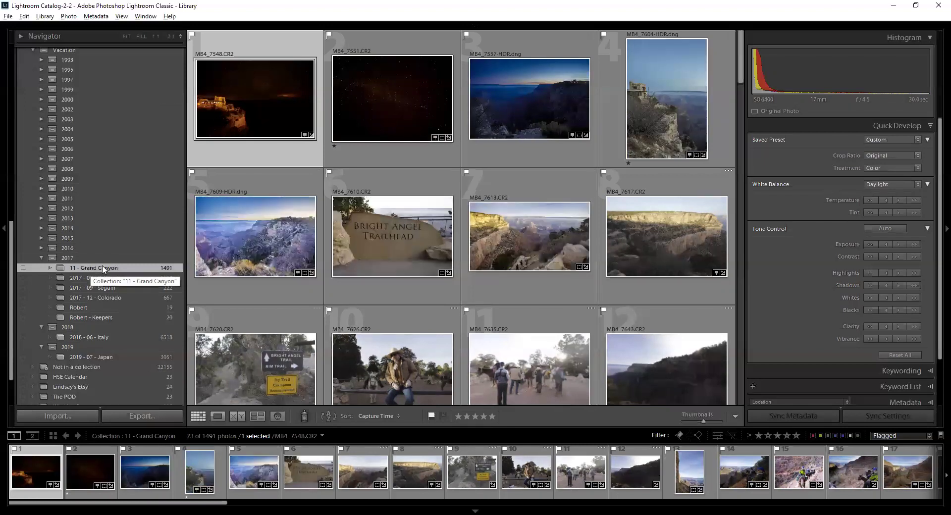
pyautogui.scroll(2, 104, 269)
# Step: Open Prints > Nature Prints > 5x7 Landscape and bring up the flower photo's context menu
pyautogui.scroll(2, 103, 267)
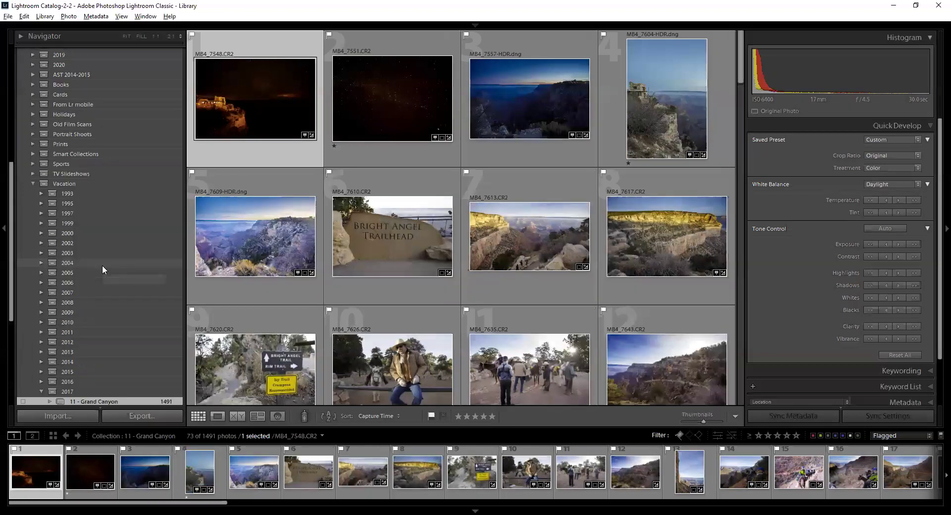
pyautogui.click(33, 143)
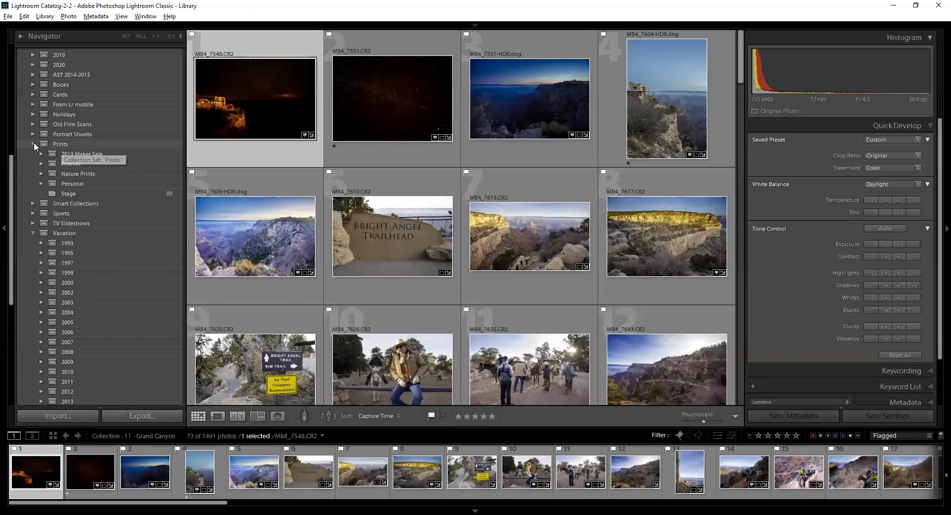
pyautogui.click(41, 172)
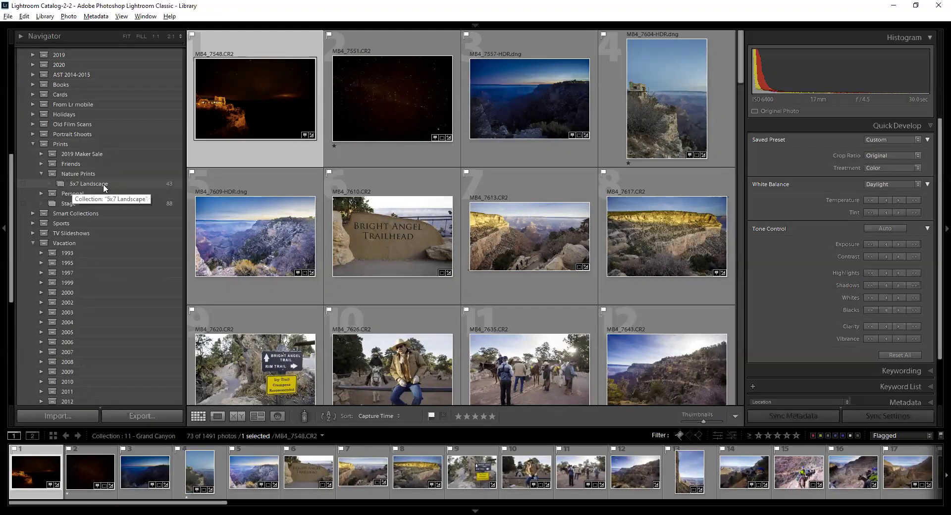
pyautogui.click(104, 185)
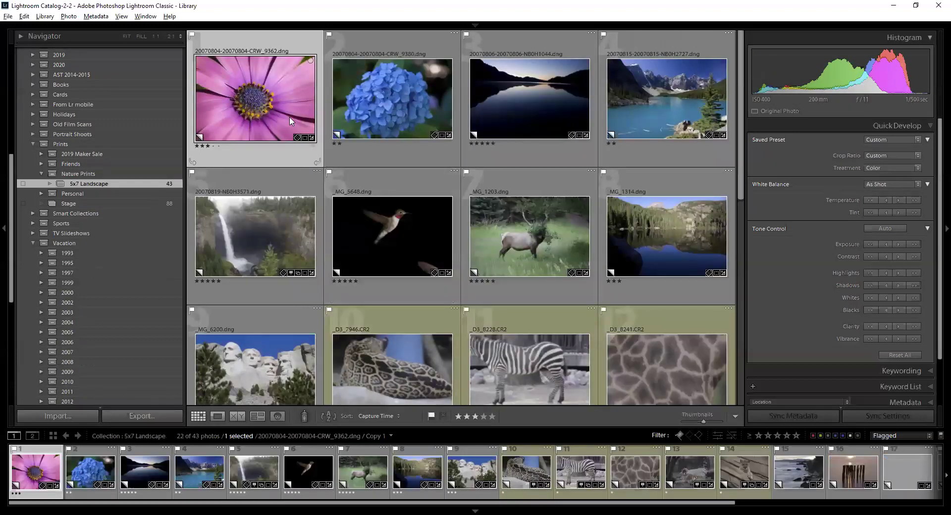
pyautogui.rightClick(262, 106)
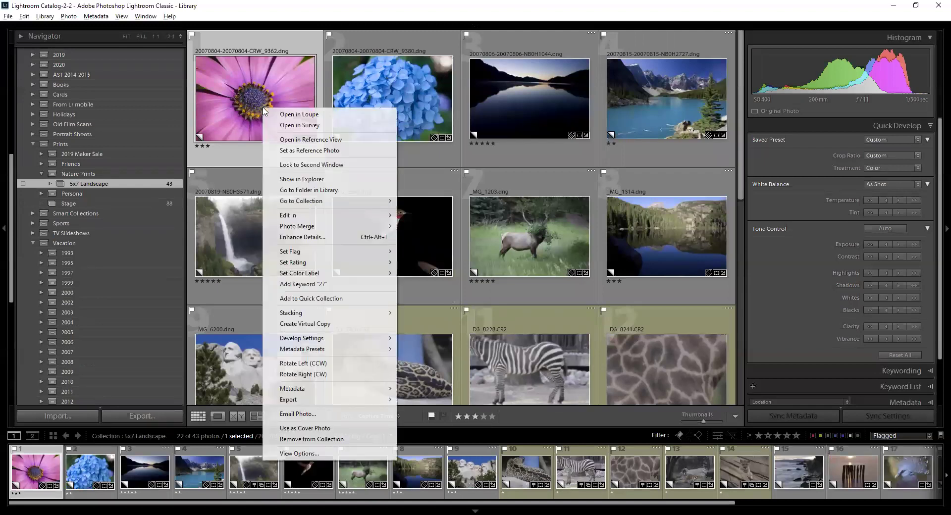
pyautogui.moveTo(317, 204)
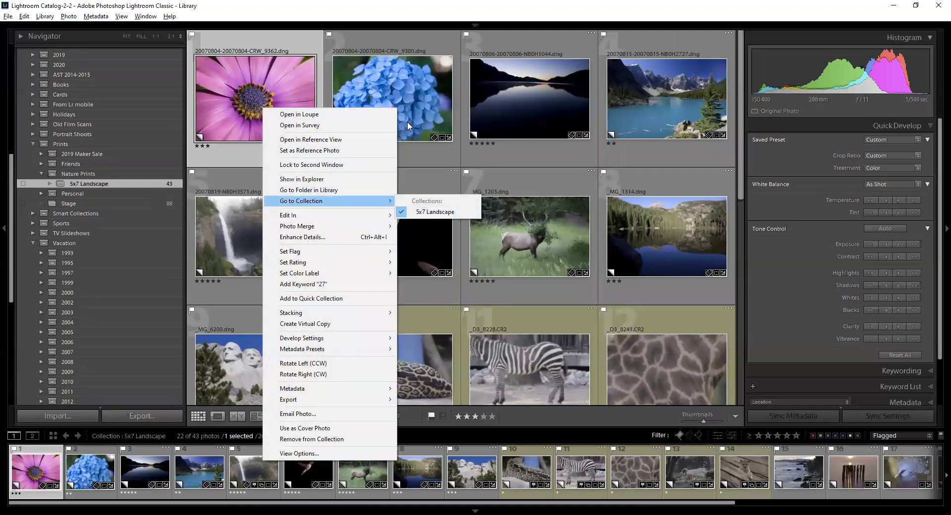
pyautogui.click(271, 94)
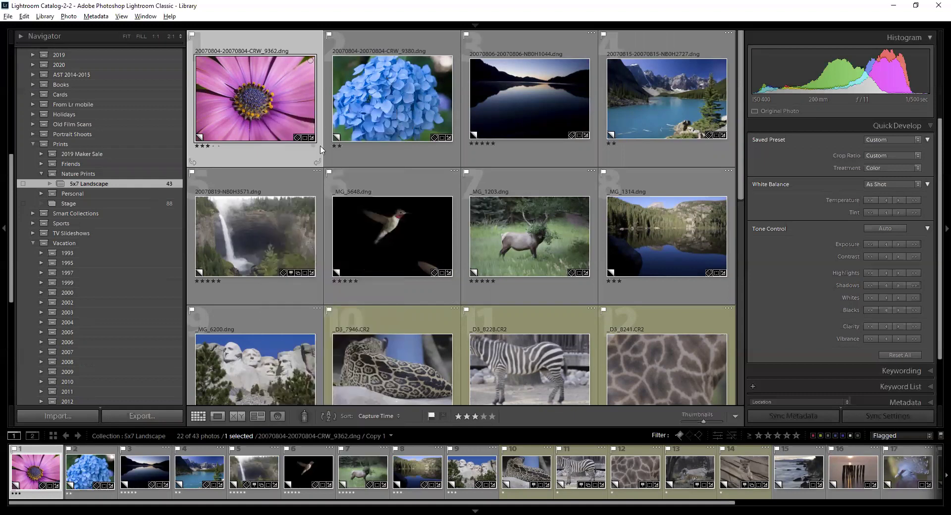
pyautogui.scroll(-5, 270, 243)
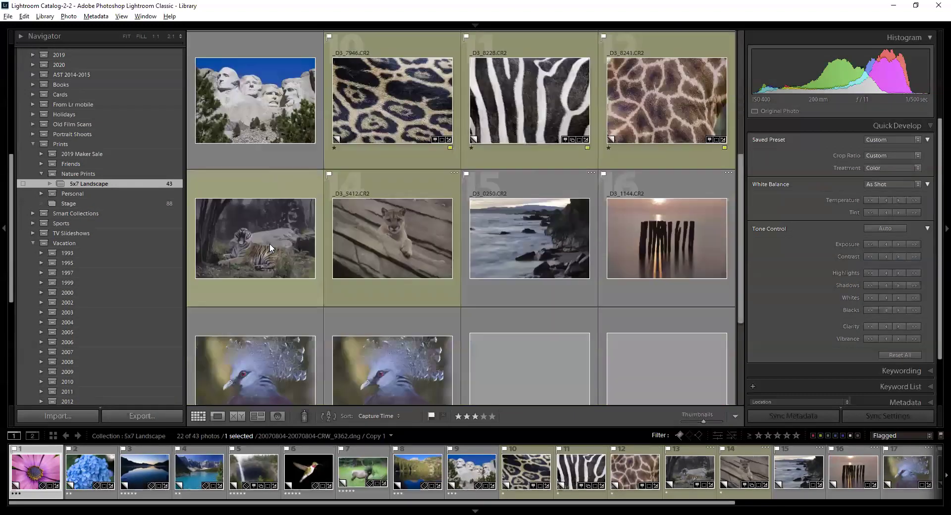
pyautogui.scroll(-2, 287, 243)
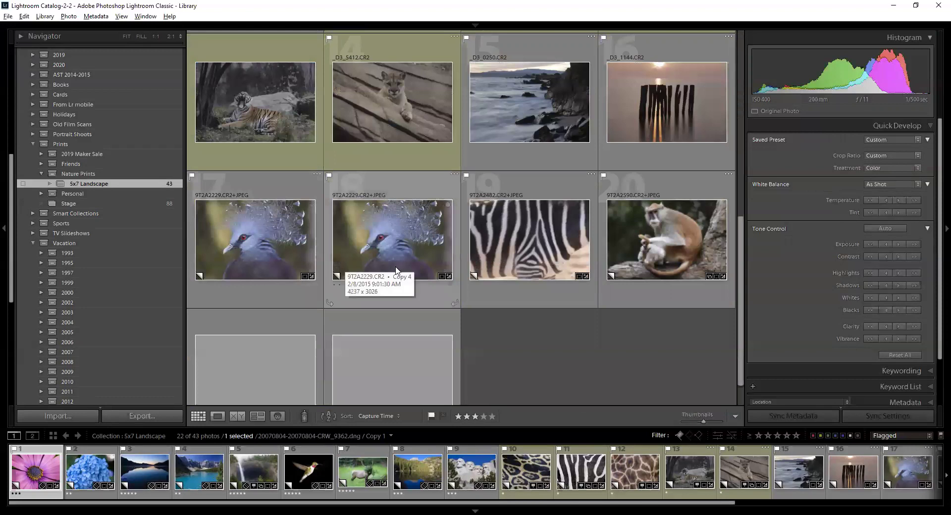
pyautogui.scroll(-1, 396, 270)
pyautogui.scroll(7, 377, 275)
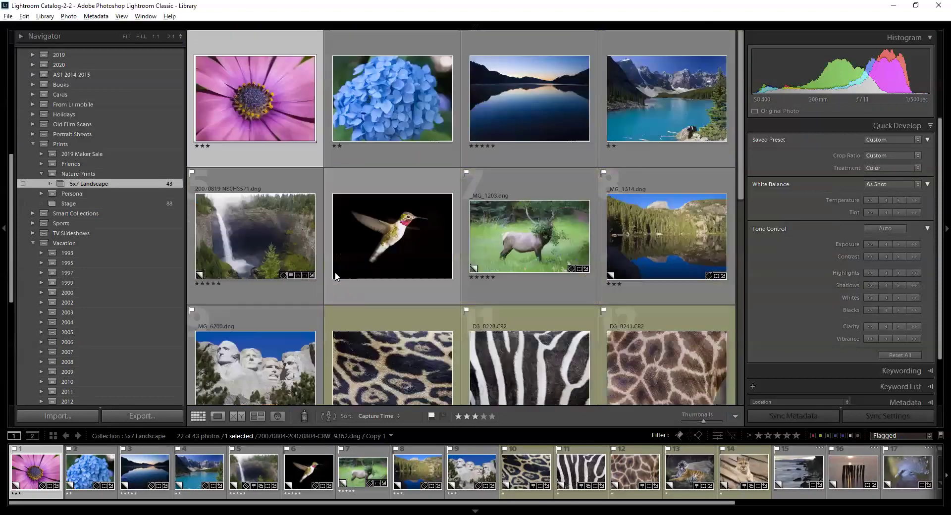
# Step: Collapse Nature Prints and Prints, then expand Vacation's 1993 set to reveal 1993-08-Honeymoon
pyautogui.click(42, 174)
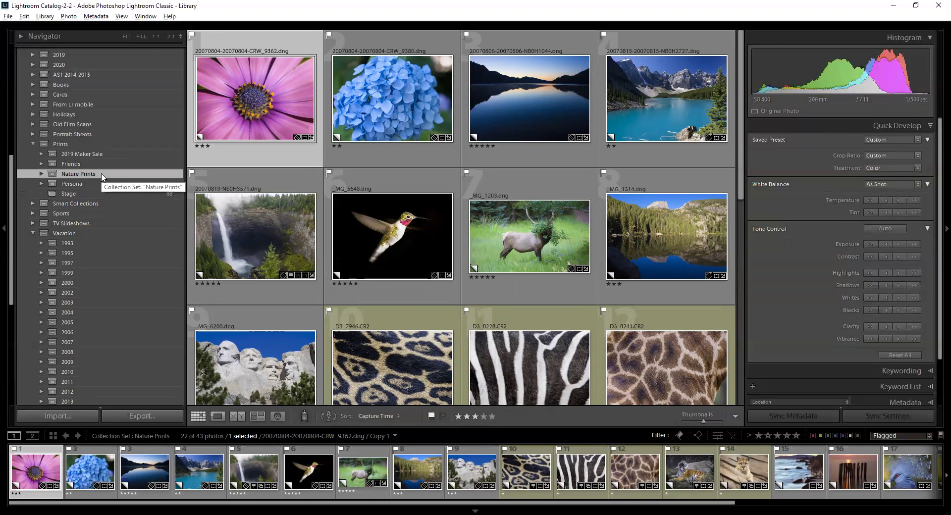
pyautogui.click(32, 144)
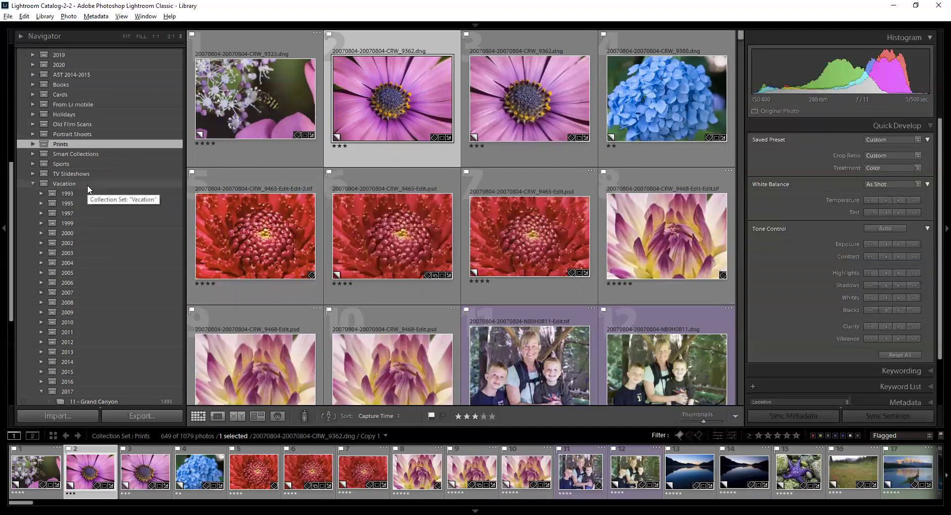
pyautogui.click(38, 193)
pyautogui.click(40, 192)
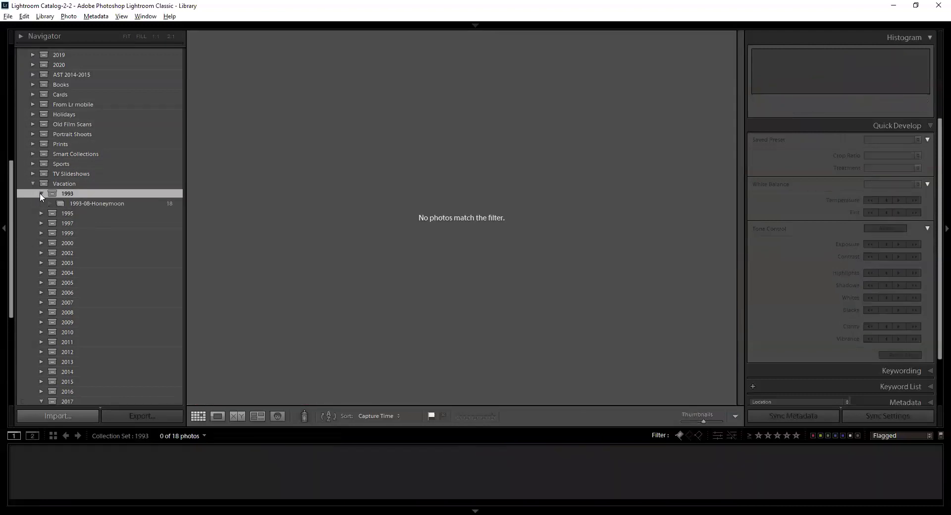
# Step: Open the 1993-08-Honeymoon collection and clear the flagged filter to show all 18 photos
pyautogui.click(75, 207)
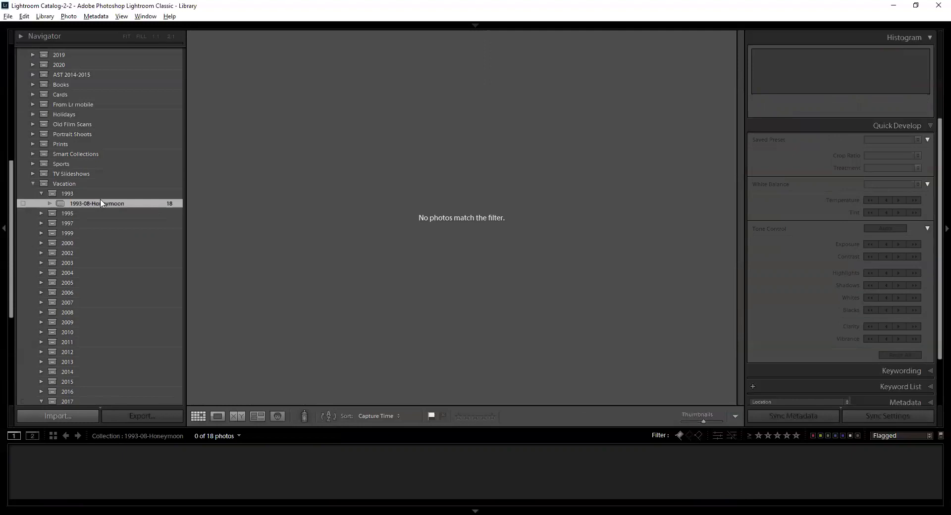
pyautogui.click(681, 436)
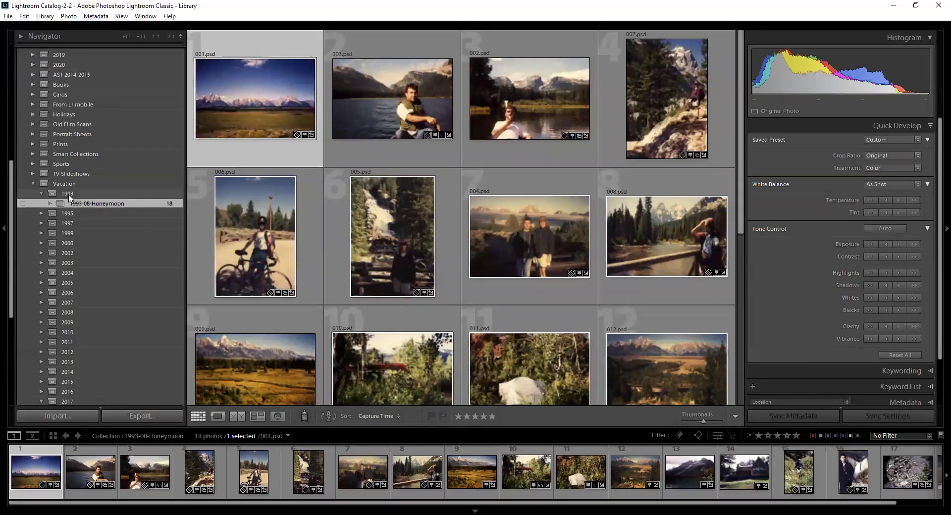
pyautogui.scroll(10, 90, 172)
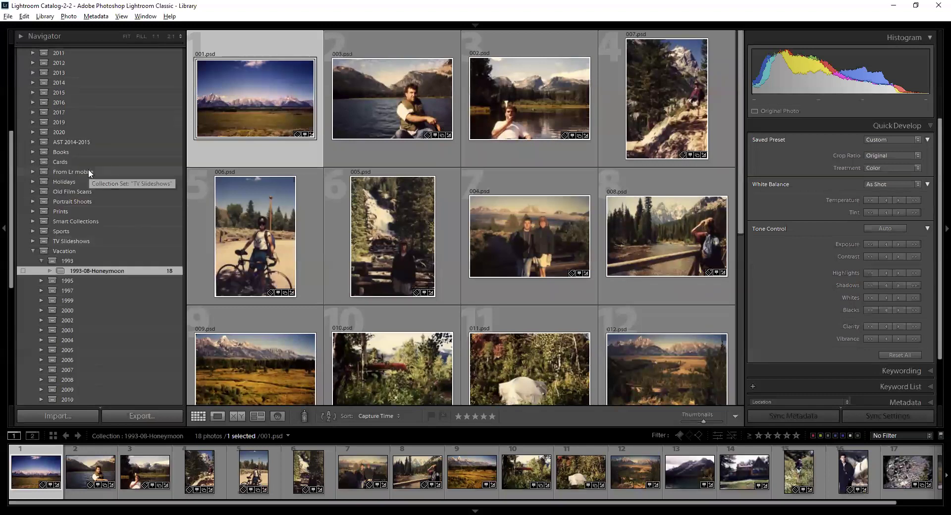
pyautogui.click(178, 83)
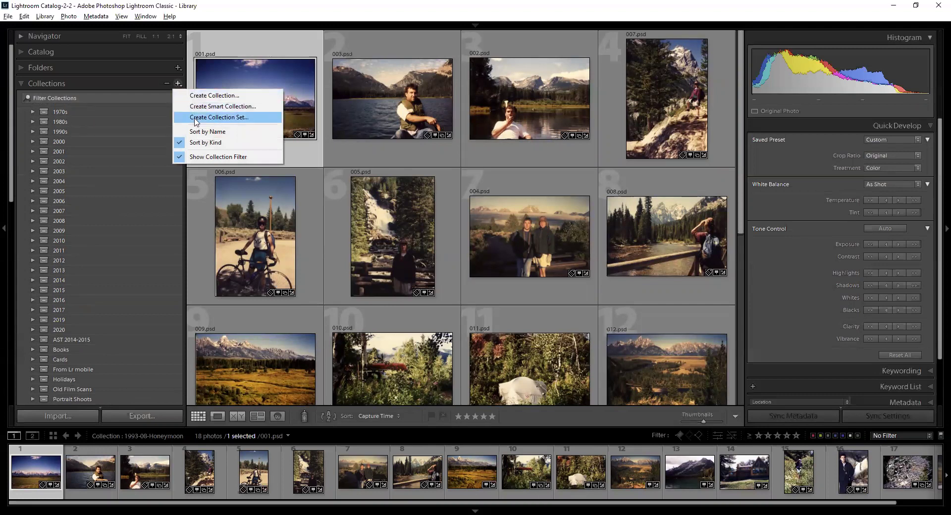
pyautogui.click(196, 118)
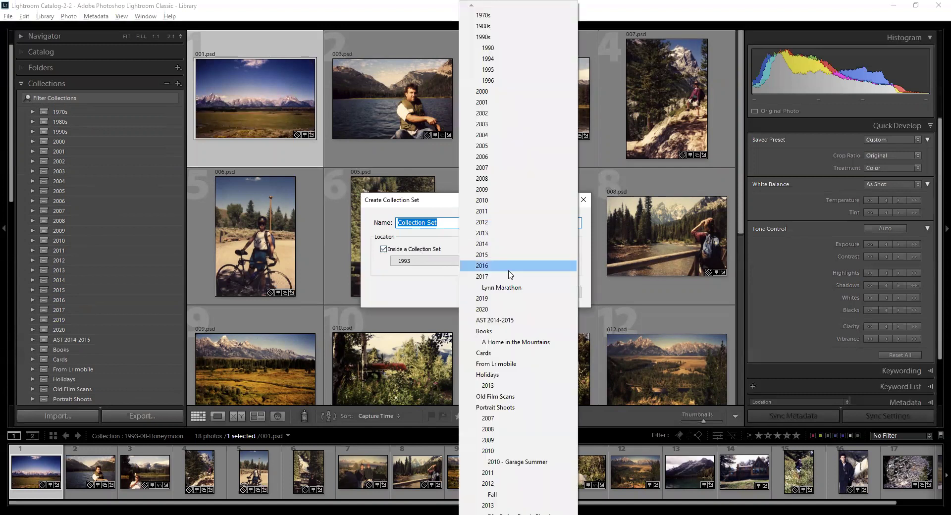
pyautogui.click(584, 292)
pyautogui.click(577, 295)
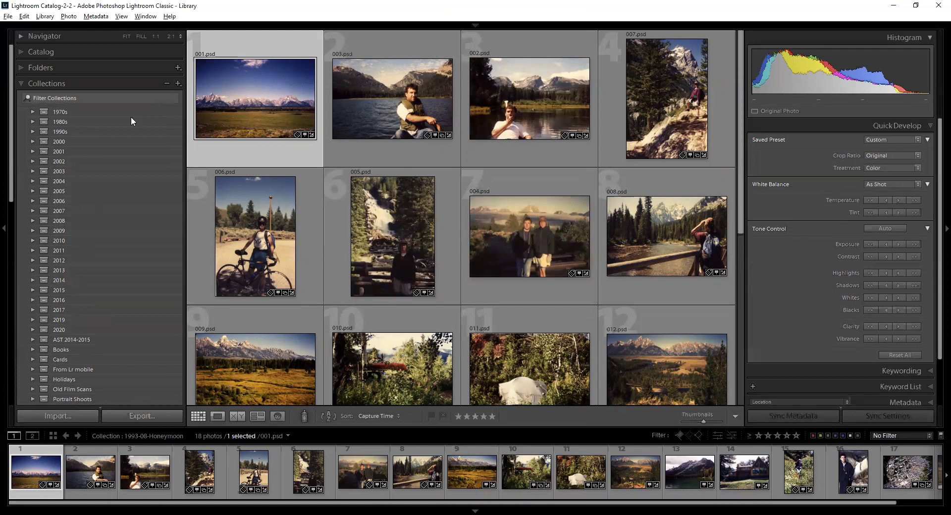
pyautogui.scroll(-3, 63, 196)
# Step: Collapse the Vacation set and browse the Not in a collection smart collection's 22155 photos
pyautogui.scroll(-6, 62, 201)
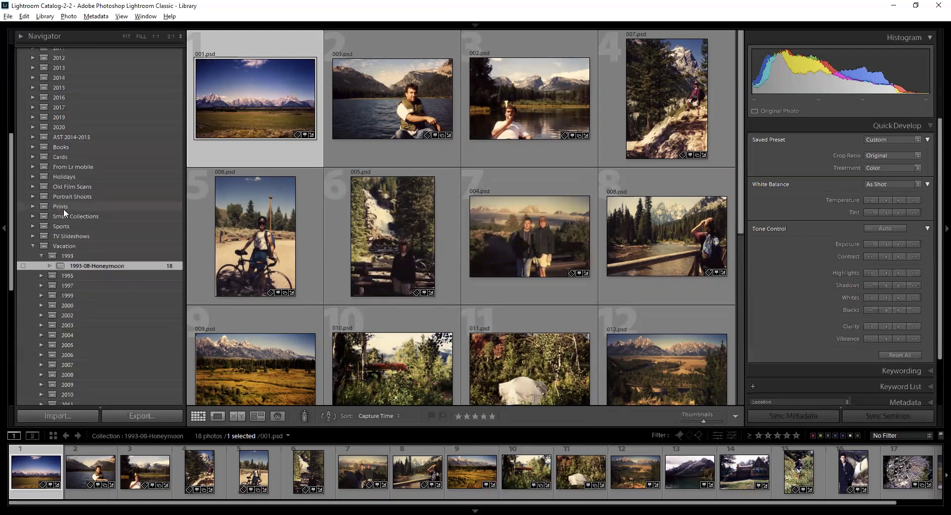
pyautogui.click(33, 245)
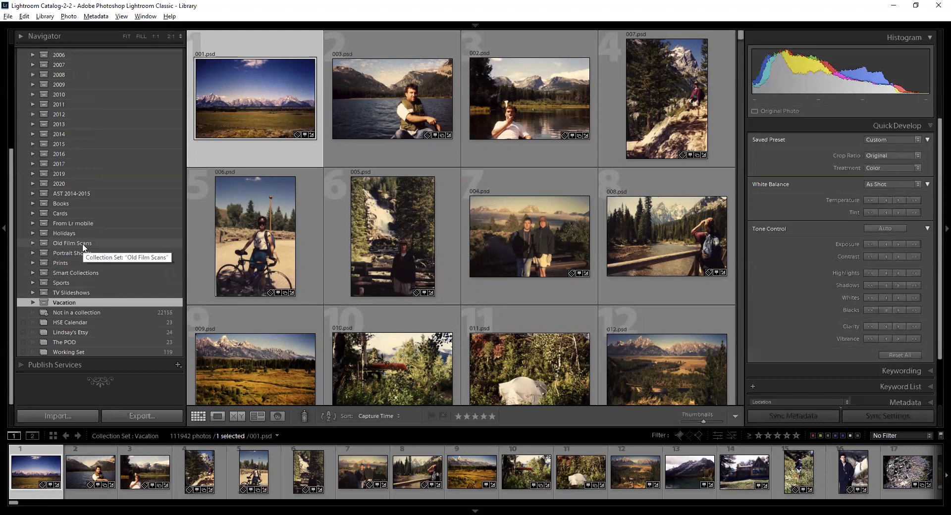
pyautogui.scroll(6, 82, 242)
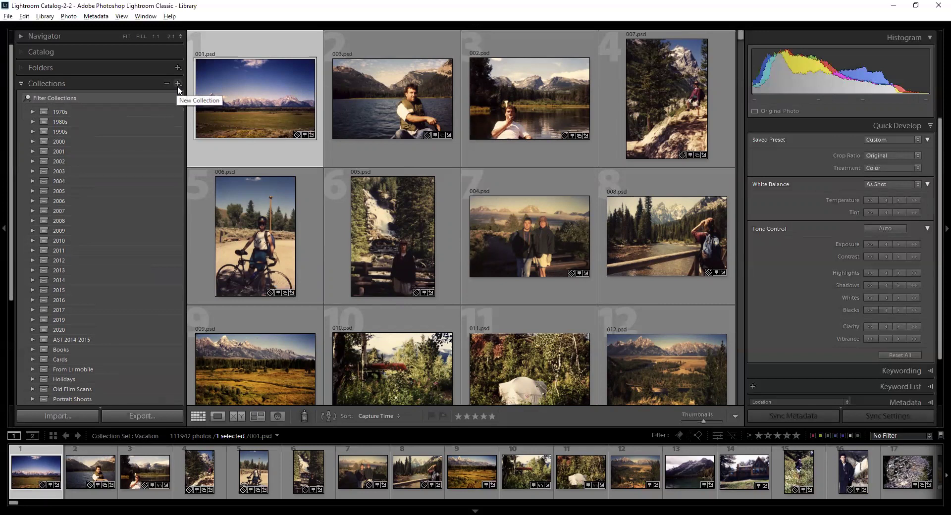
pyautogui.scroll(-5, 120, 224)
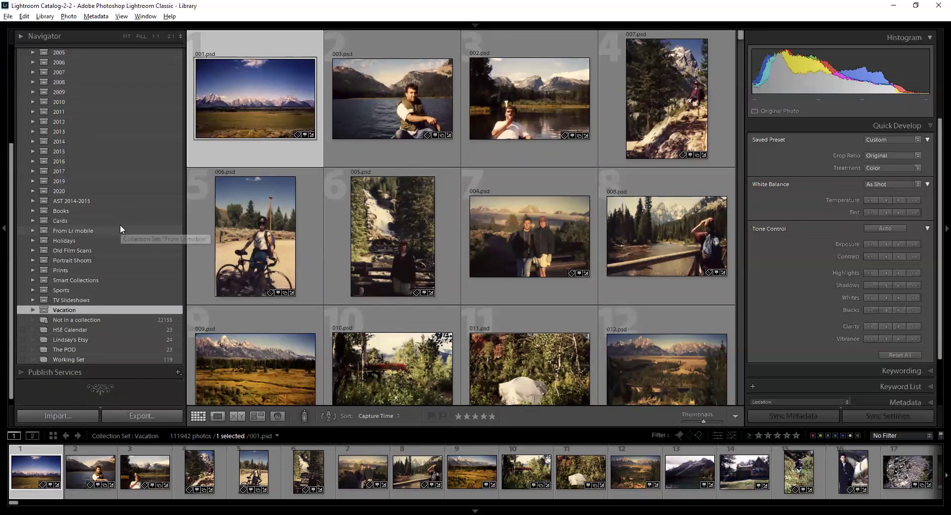
pyautogui.scroll(-1, 55, 309)
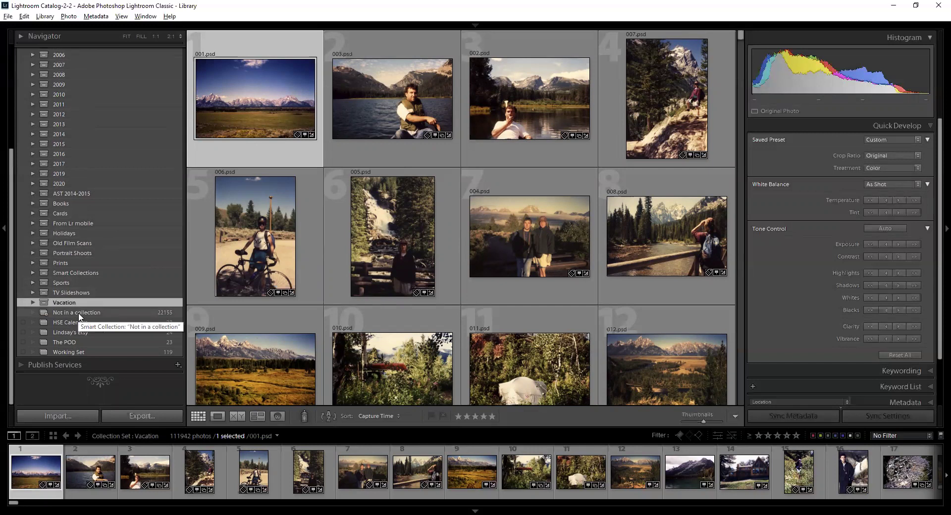
pyautogui.click(79, 315)
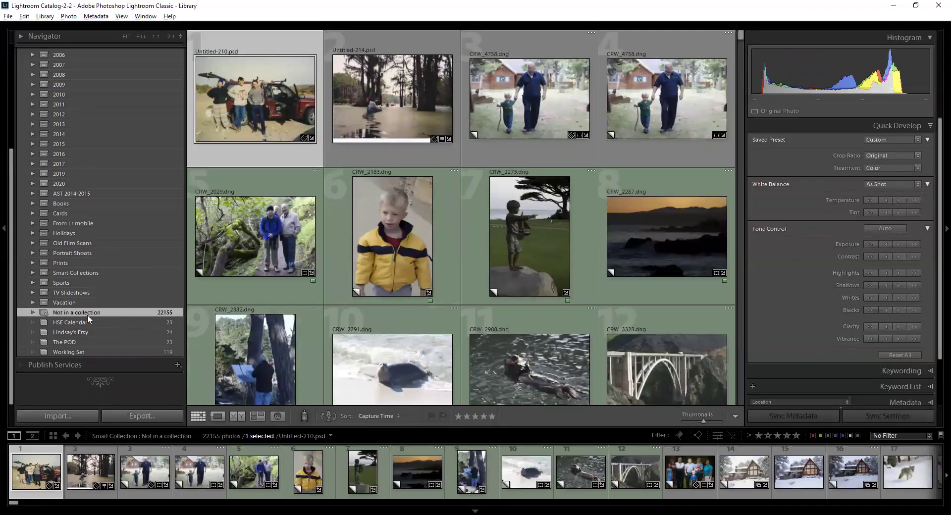
pyautogui.scroll(-3, 436, 307)
pyautogui.scroll(3, 435, 307)
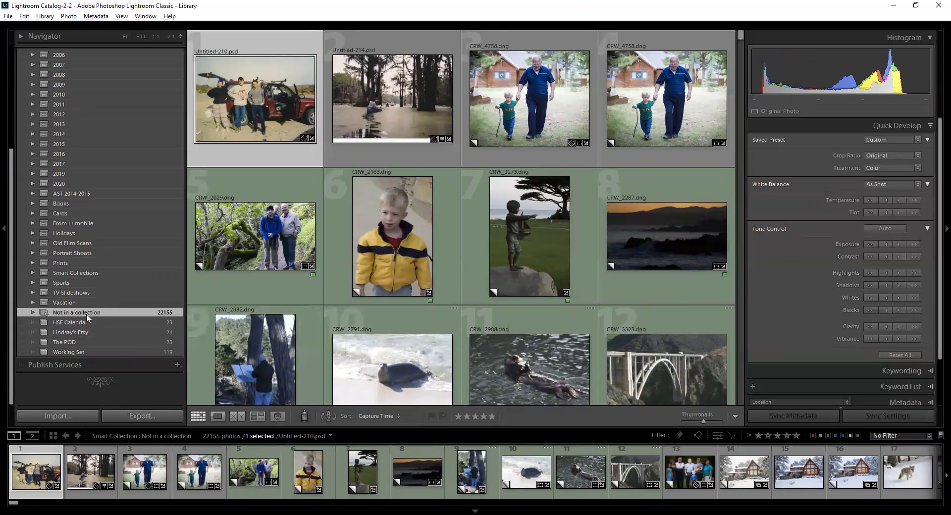
# Step: Expand Smart Collections and view Five Stars, Past Month, then Recently Modified (2053 photos)
pyautogui.click(32, 272)
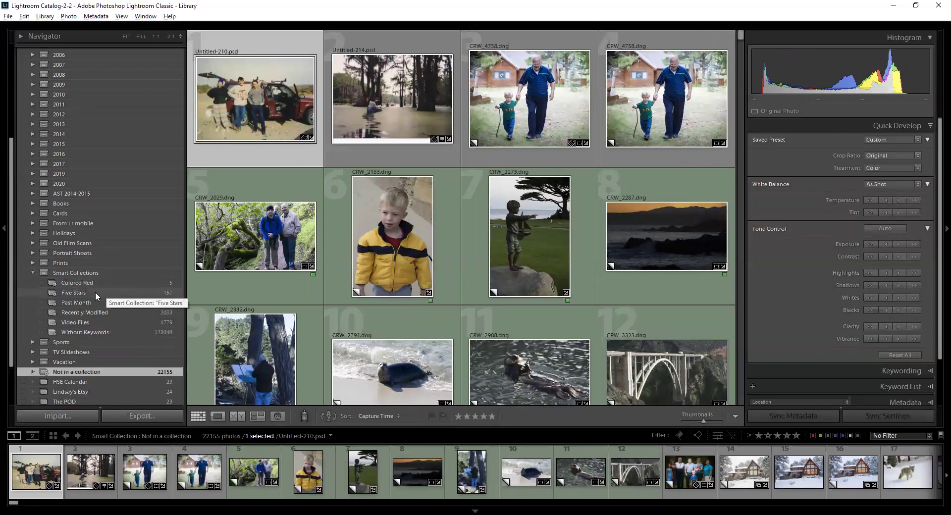
pyautogui.click(79, 295)
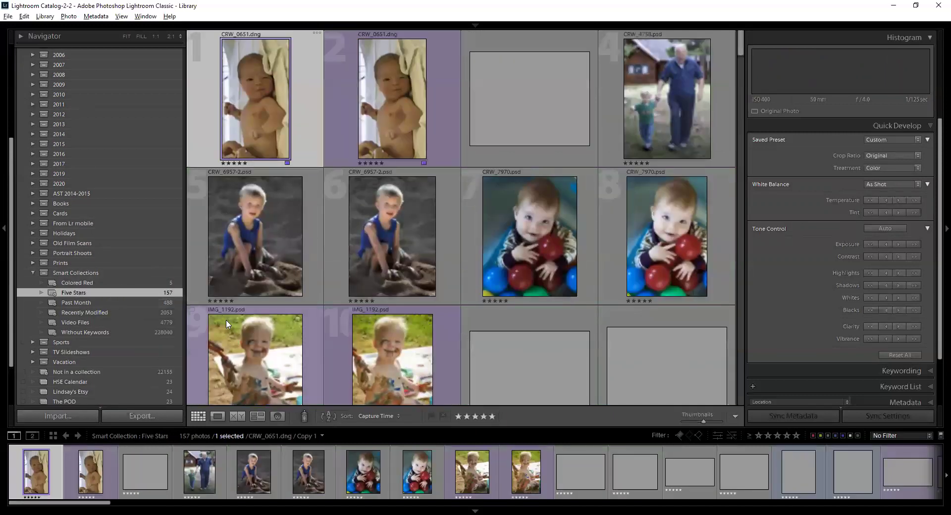
pyautogui.scroll(-5, 358, 308)
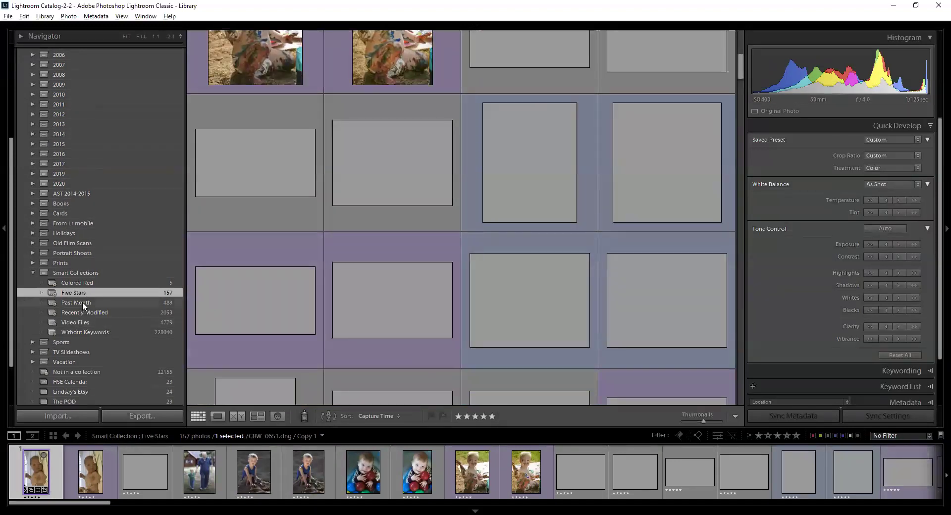
pyautogui.click(83, 302)
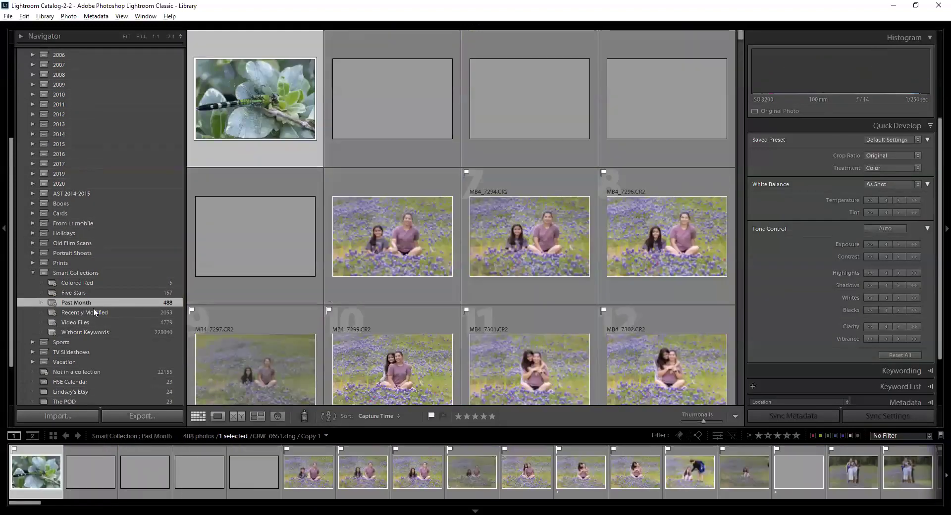
pyautogui.click(99, 311)
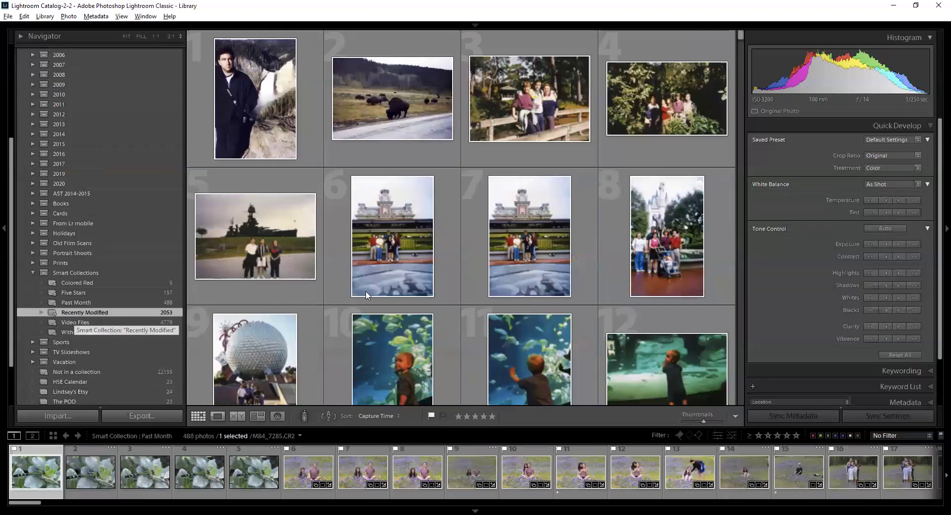
pyautogui.scroll(-5, 381, 292)
pyautogui.scroll(-10, 381, 287)
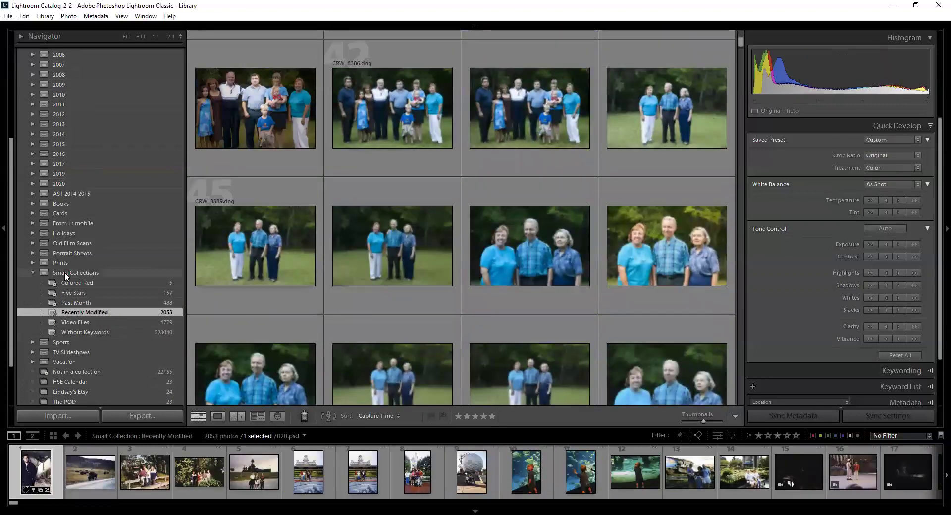
pyautogui.scroll(4, 142, 259)
pyautogui.scroll(3, 146, 250)
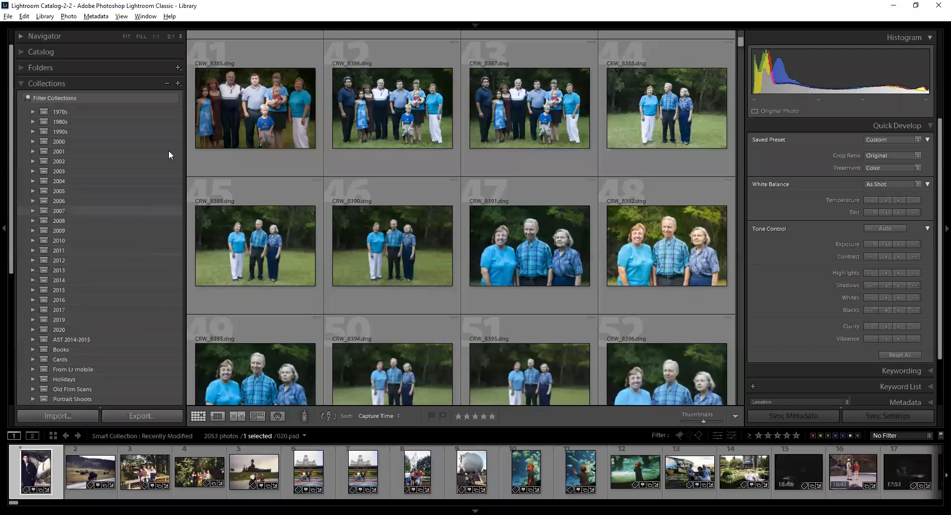
pyautogui.click(177, 84)
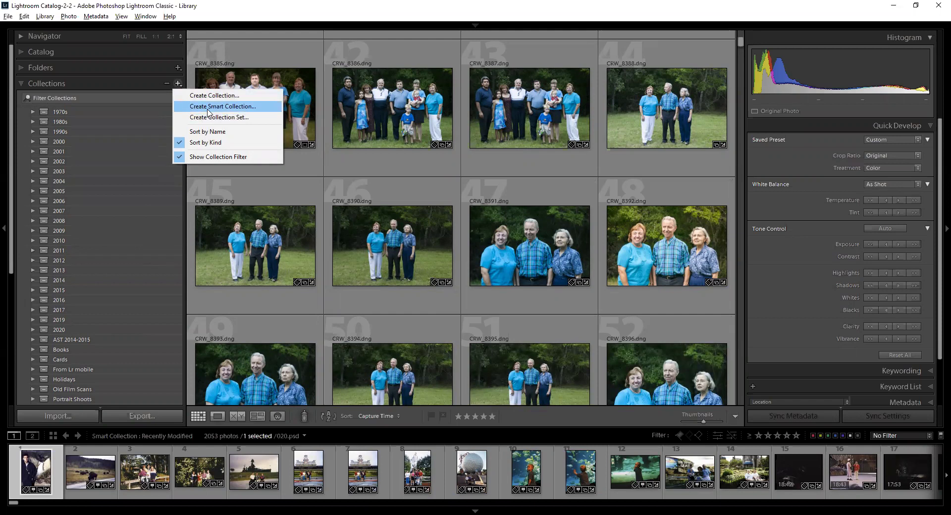
pyautogui.click(208, 107)
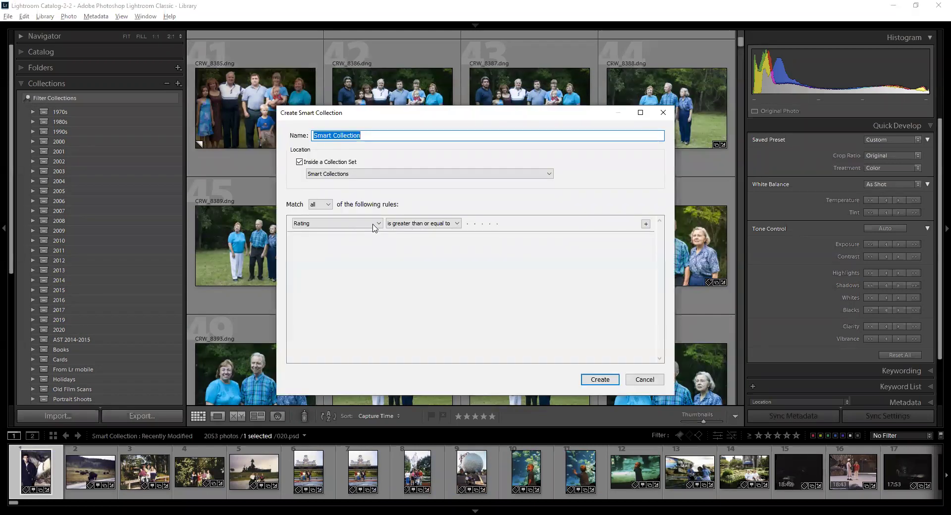
pyautogui.click(373, 225)
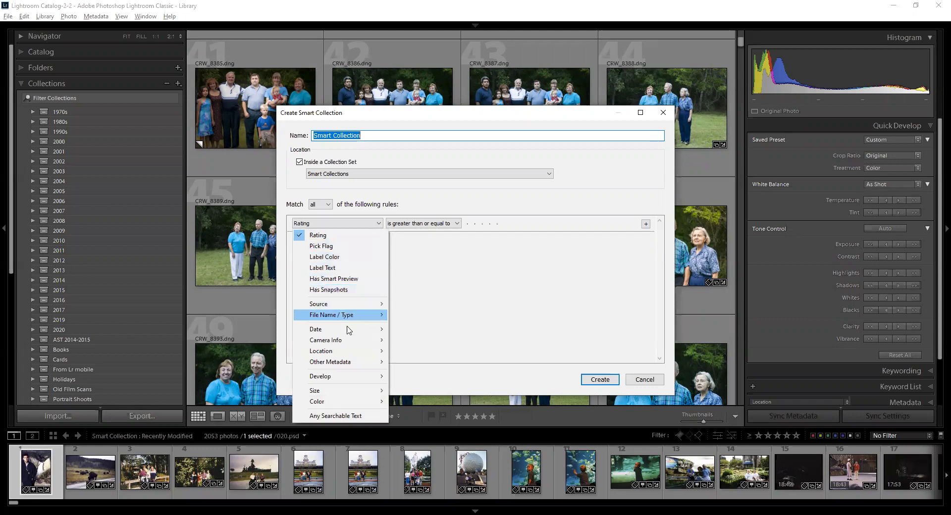
pyautogui.moveTo(347, 341)
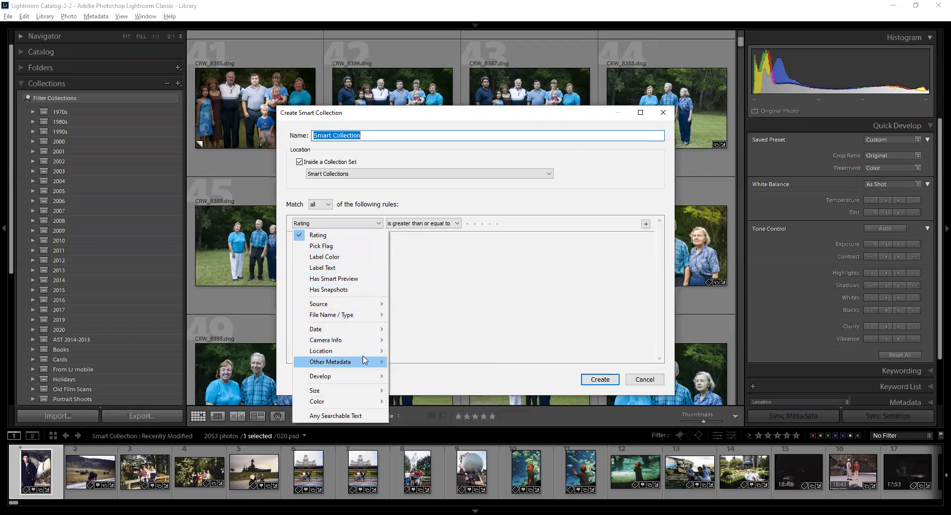
pyautogui.moveTo(368, 353)
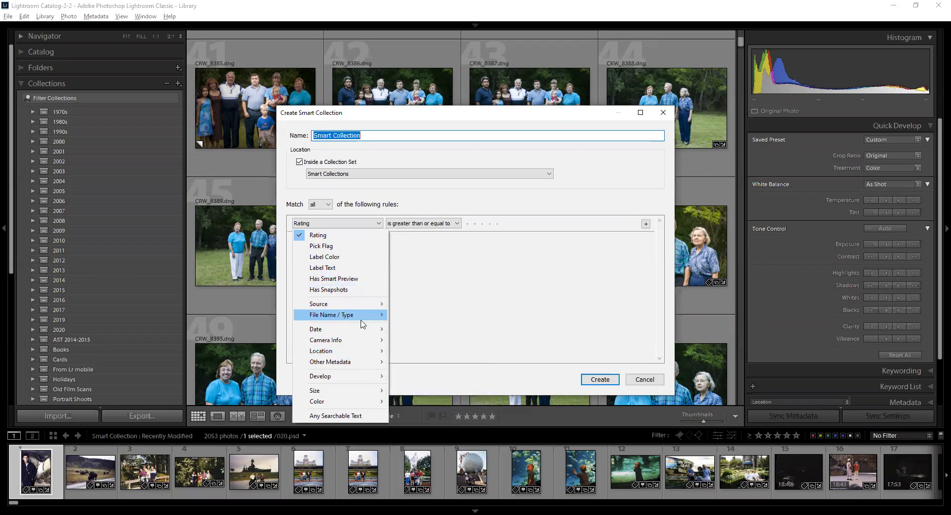
pyautogui.click(634, 372)
pyautogui.click(635, 378)
pyautogui.scroll(-8, 66, 260)
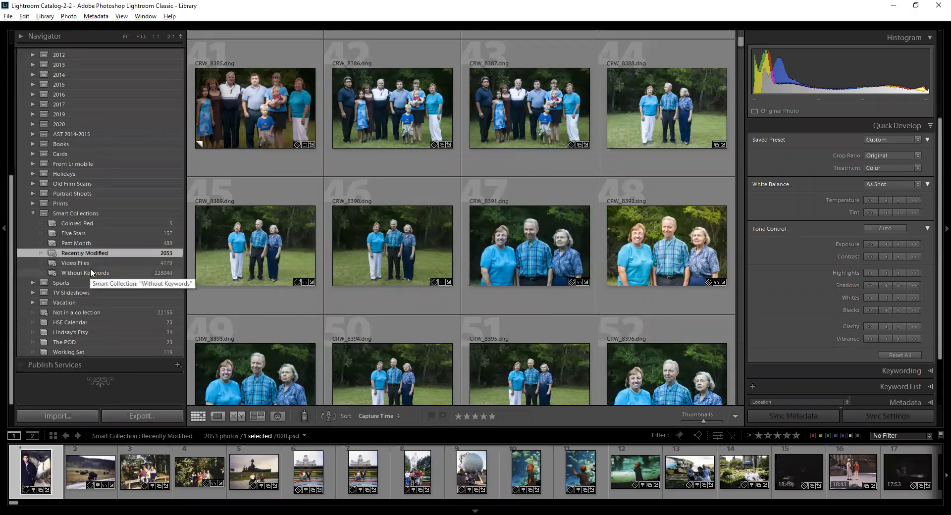
# Step: Fold the Smart Collections set shut and reopen Not in a collection with 22155 photos
pyautogui.click(30, 213)
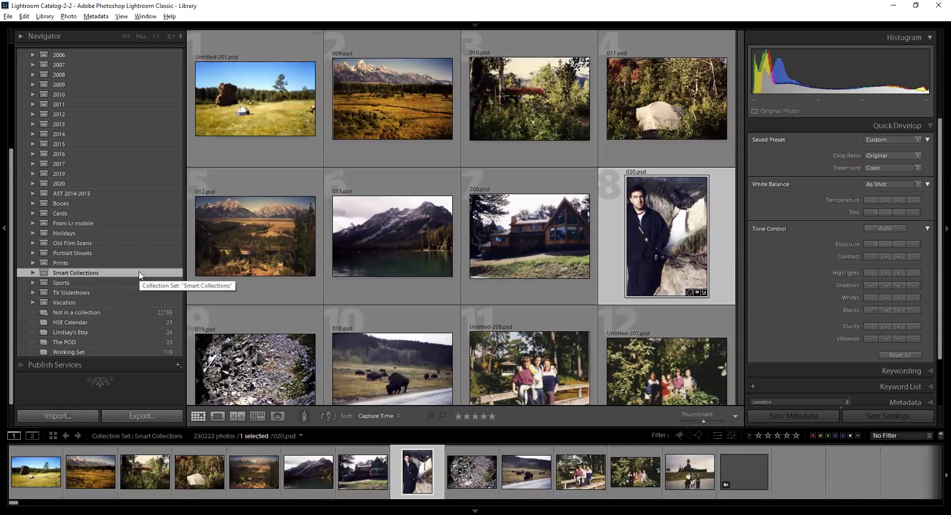
pyautogui.click(76, 313)
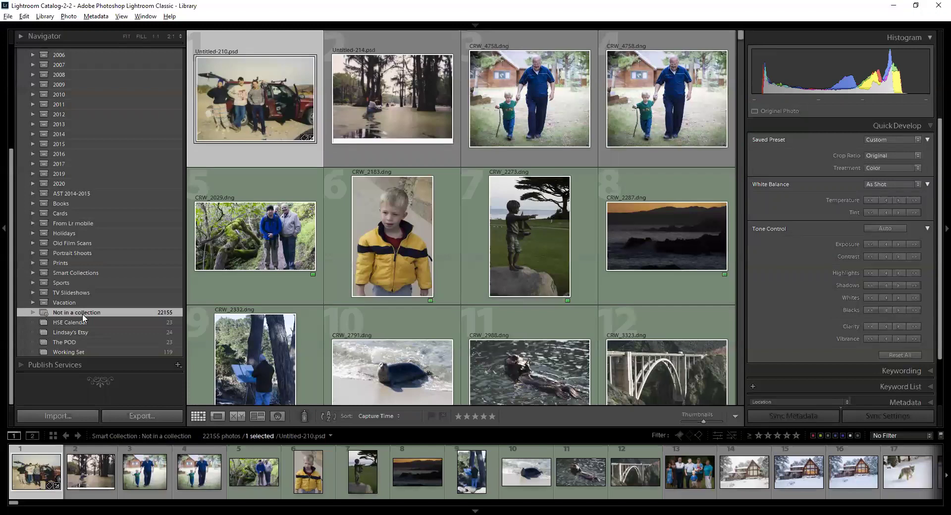
# Step: Inspect the Not in a collection rule 'Collection doesn't contain', then cancel without changes
pyautogui.rightClick(84, 318)
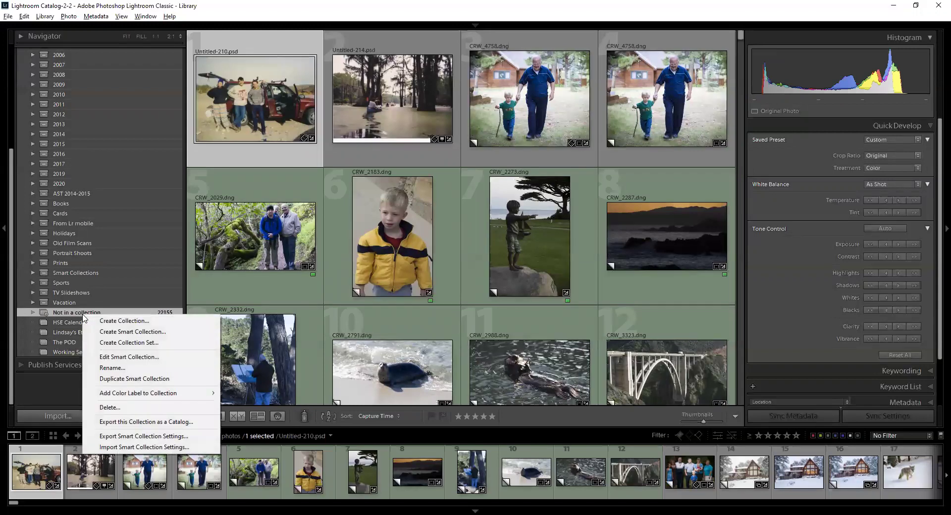
pyautogui.click(115, 357)
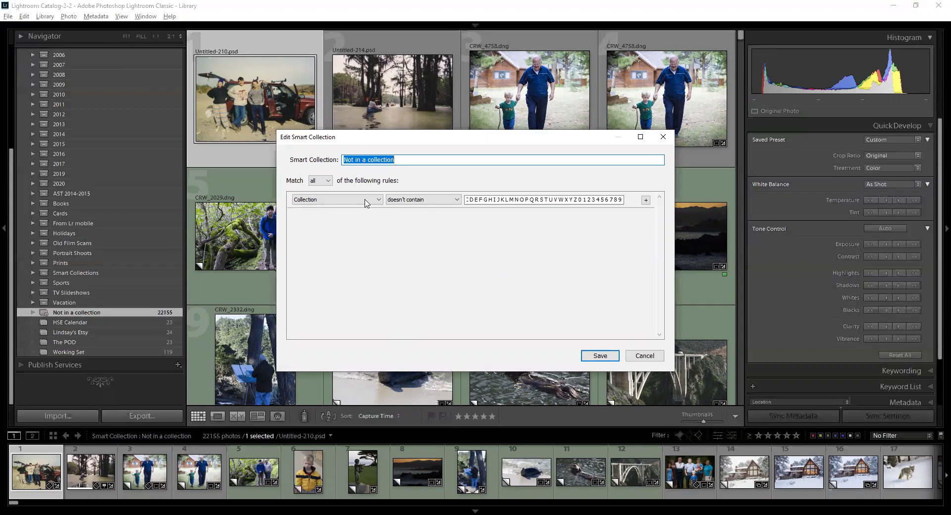
pyautogui.doubleClick(479, 200)
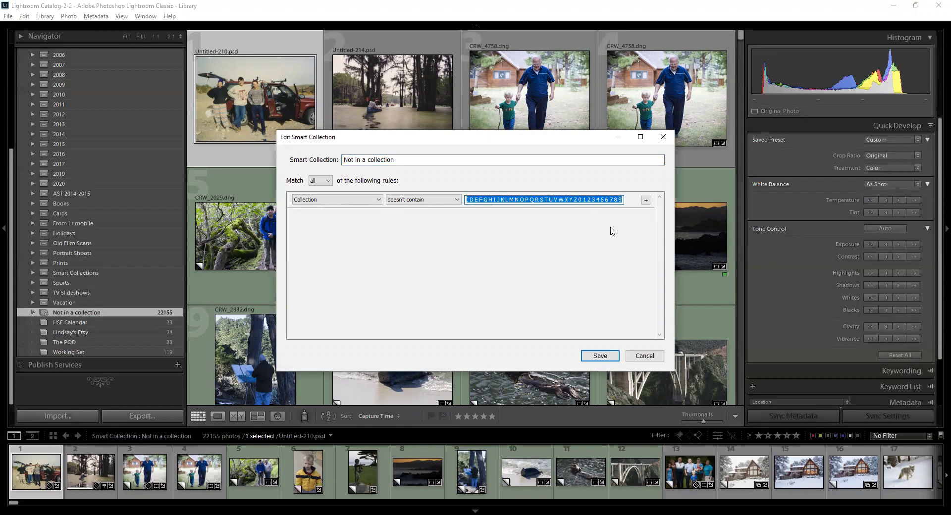
pyautogui.click(650, 355)
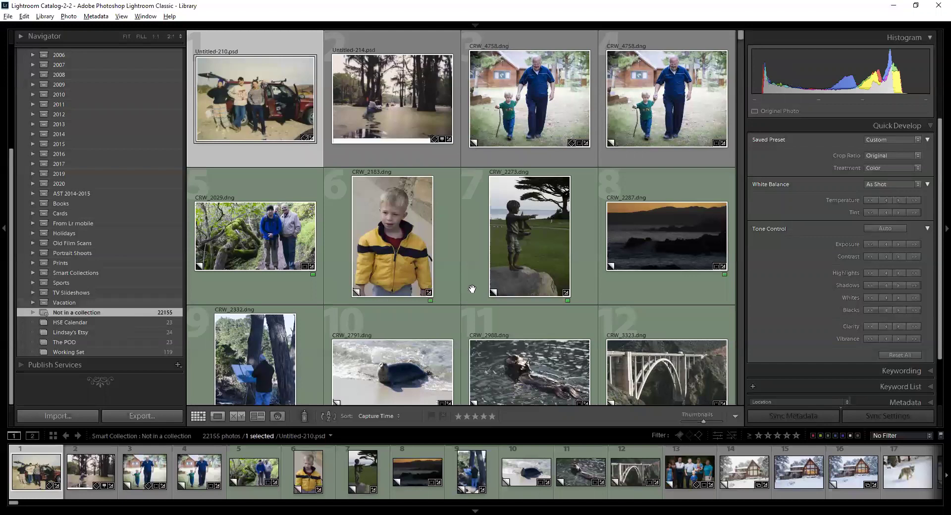
# Step: Scroll the Not in a collection grid down and back up to the top
pyautogui.scroll(-10, 473, 287)
pyautogui.scroll(10, 480, 291)
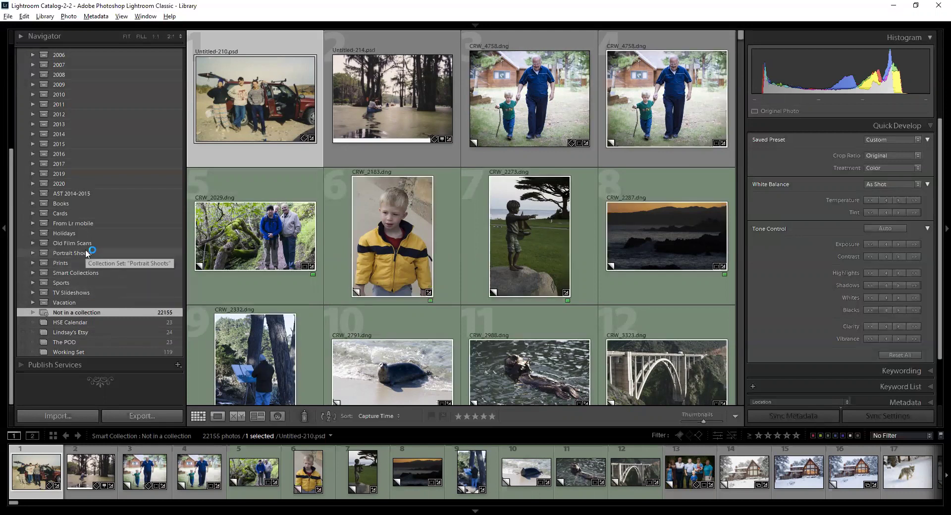
# Step: Expand Vacation, open 1993-08-Honeymoon, and cycle grid info with J to show file names
pyautogui.click(33, 302)
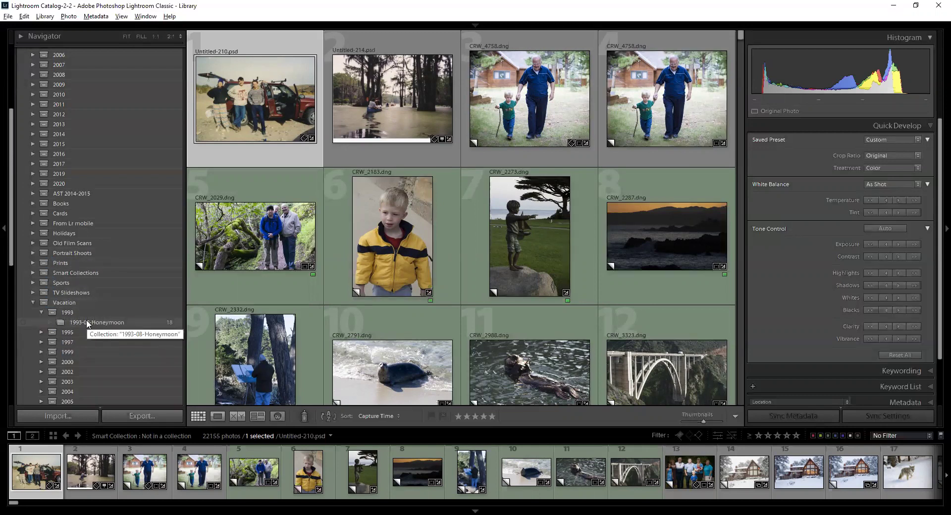
pyautogui.click(86, 323)
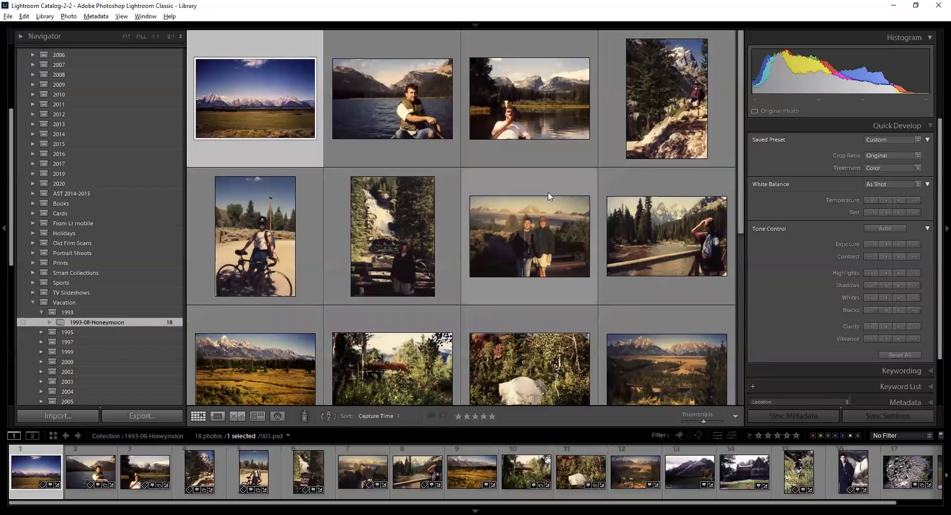
pyautogui.press('j')
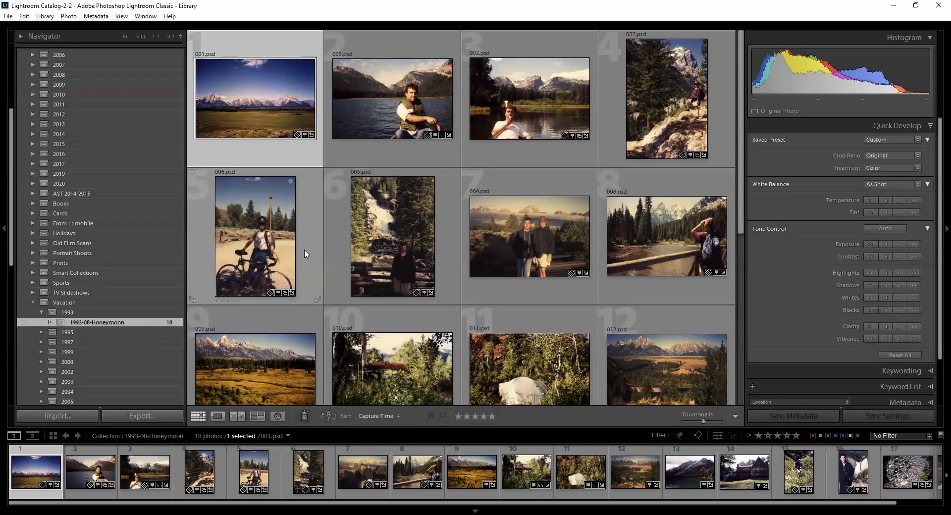
# Step: Show 006.psd large in Loupe view and fold the Collections panel shut
pyautogui.doubleClick(304, 239)
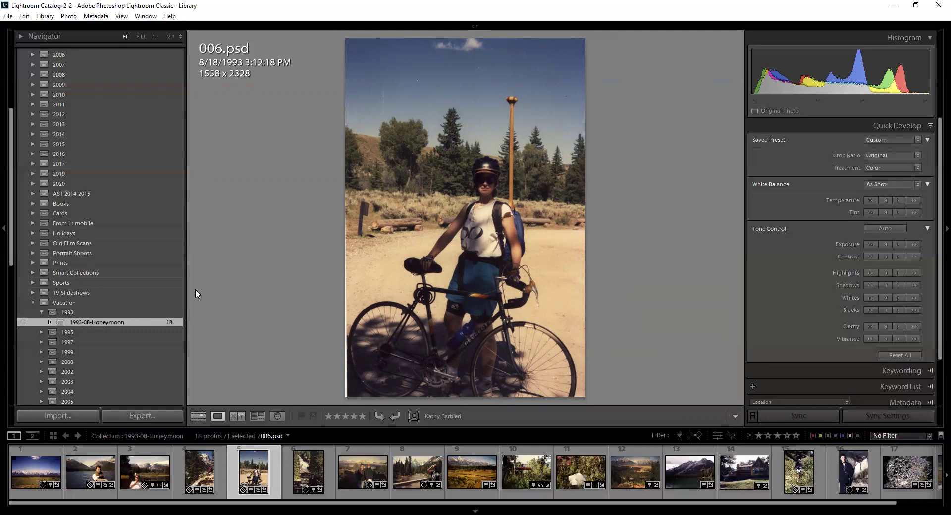
pyautogui.scroll(5, 55, 227)
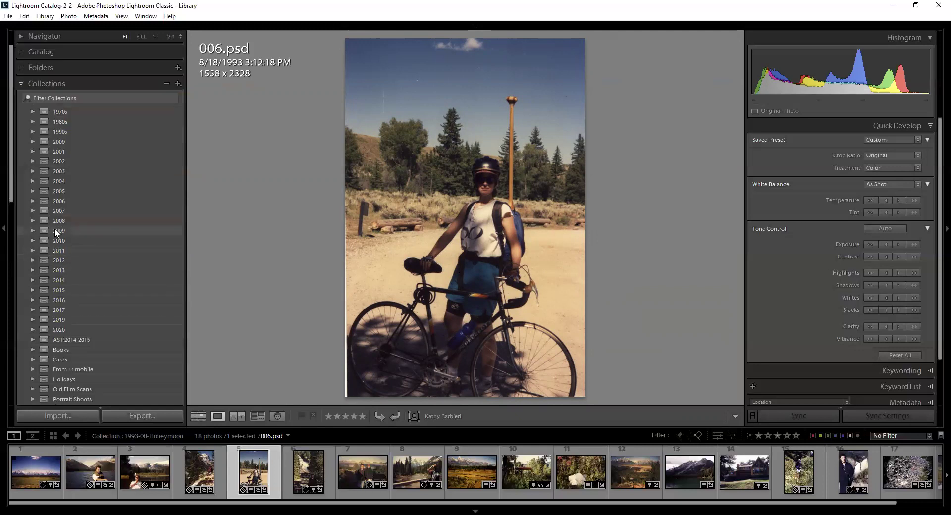
pyautogui.click(19, 82)
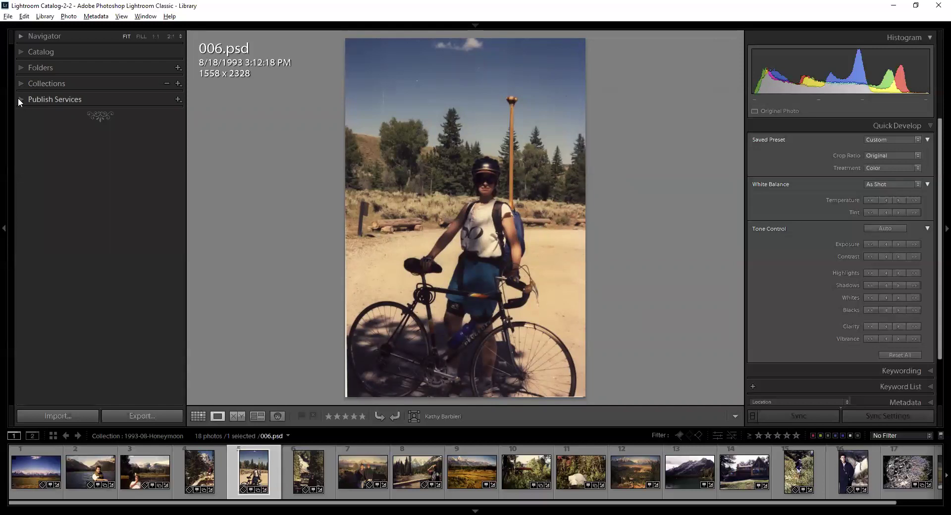
# Step: Expand the Publish Services panel to reveal Facebook, Flickr and SmugMug with SmugMug's collections
pyautogui.click(18, 99)
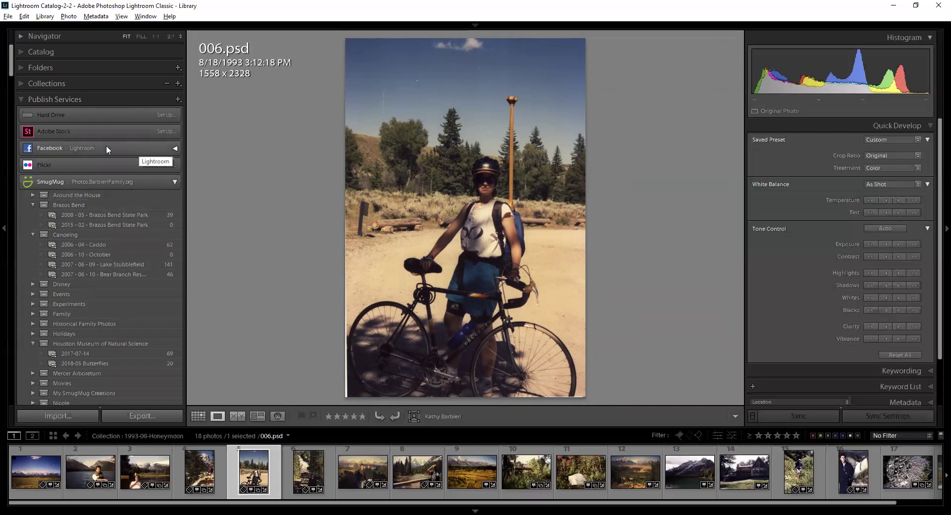
# Step: Toggle the SmugMug and Facebook collection trees, leaving SmugMug collapsed so all six services show
pyautogui.click(175, 182)
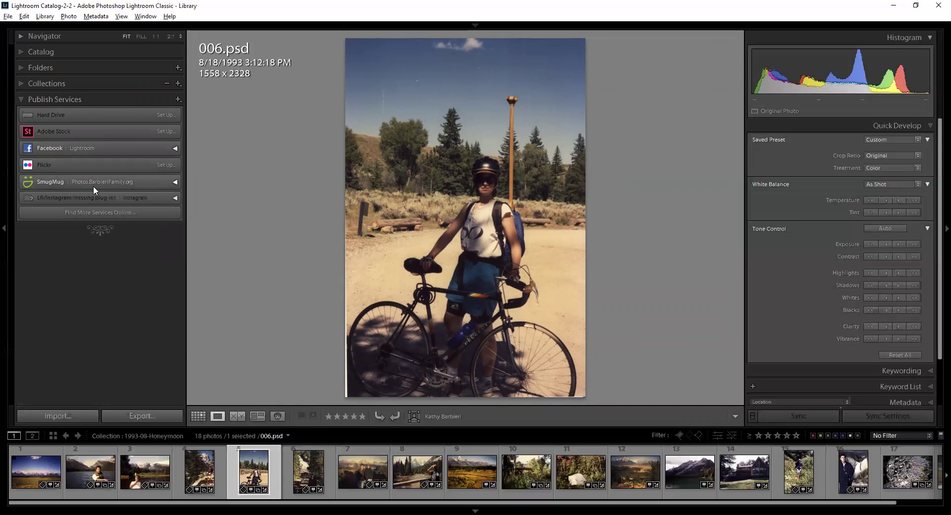
pyautogui.click(176, 182)
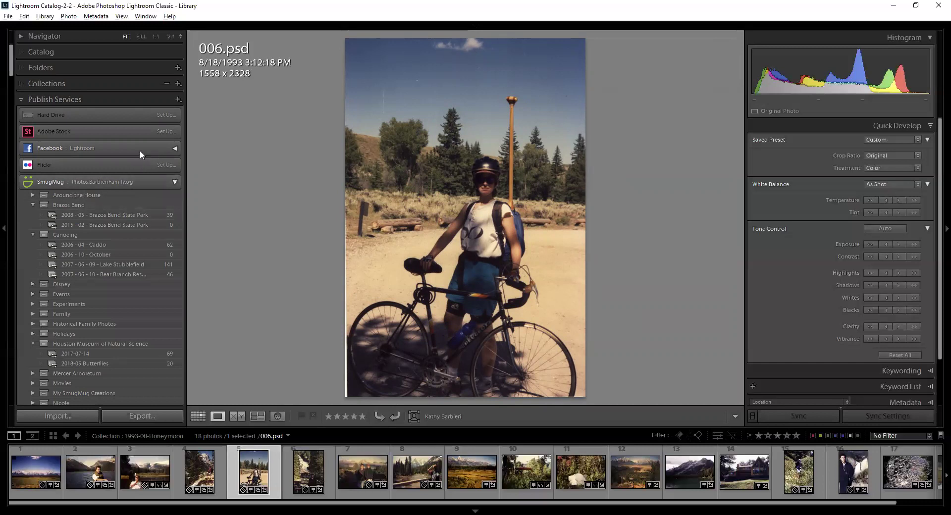
pyautogui.click(176, 149)
pyautogui.click(177, 150)
pyautogui.click(177, 180)
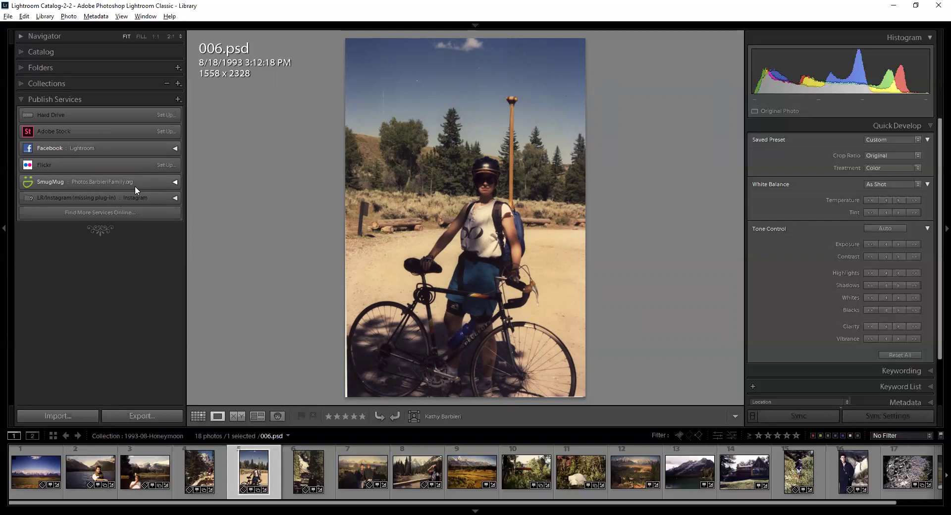
pyautogui.click(178, 100)
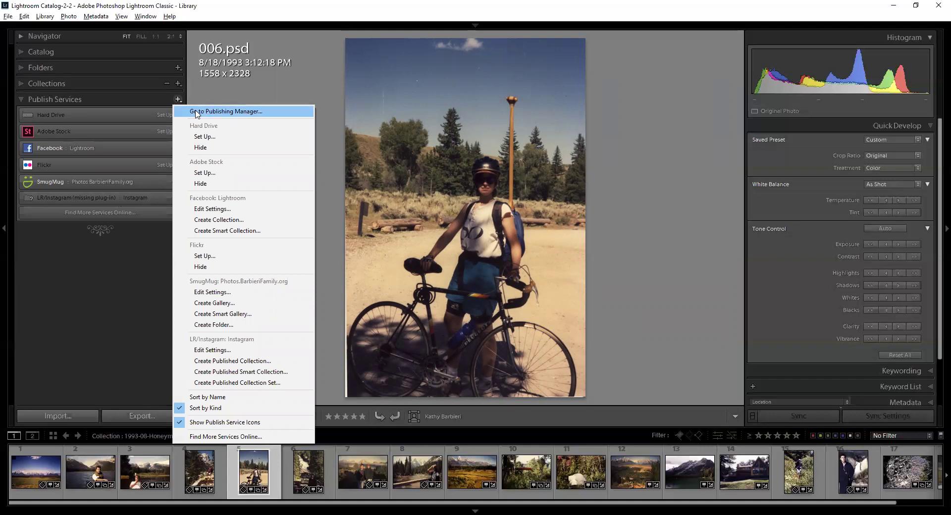
pyautogui.click(96, 288)
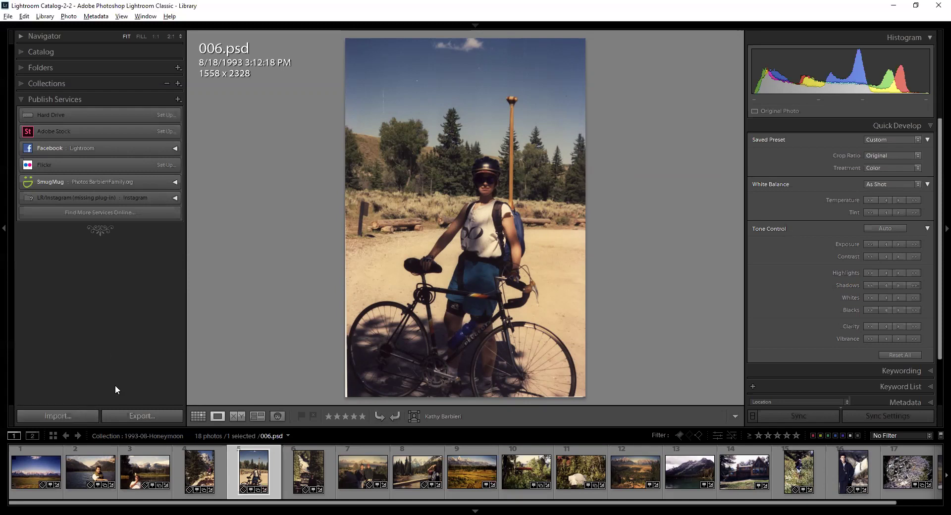
# Step: Import Photos and Video from the N:\(CANON) card, listing its 7 photos to copy into Data (E:)
pyautogui.click(77, 417)
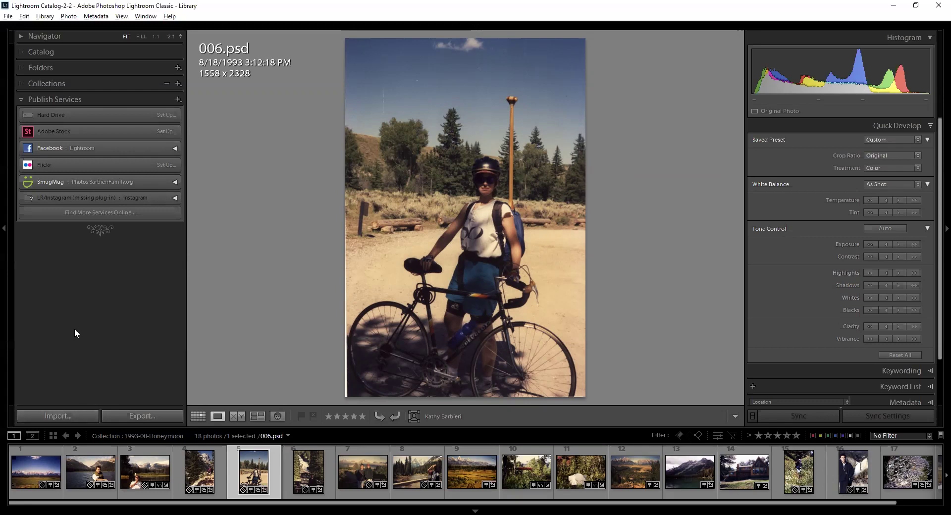
pyautogui.click(8, 16)
pyautogui.click(96, 12)
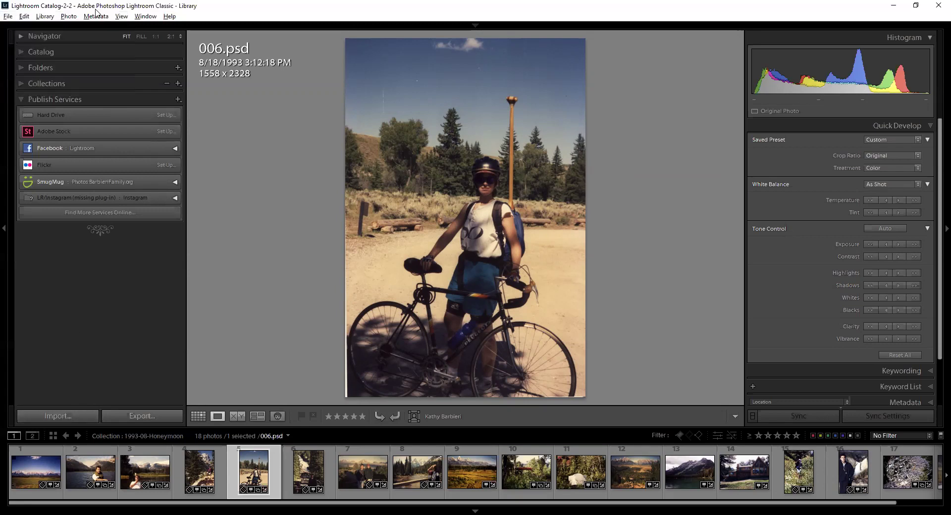
pyautogui.click(8, 15)
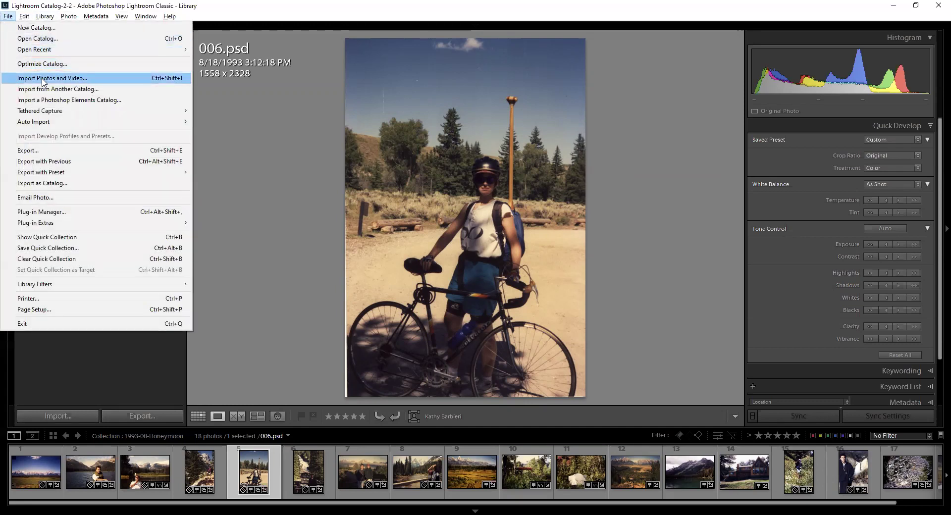
pyautogui.click(82, 417)
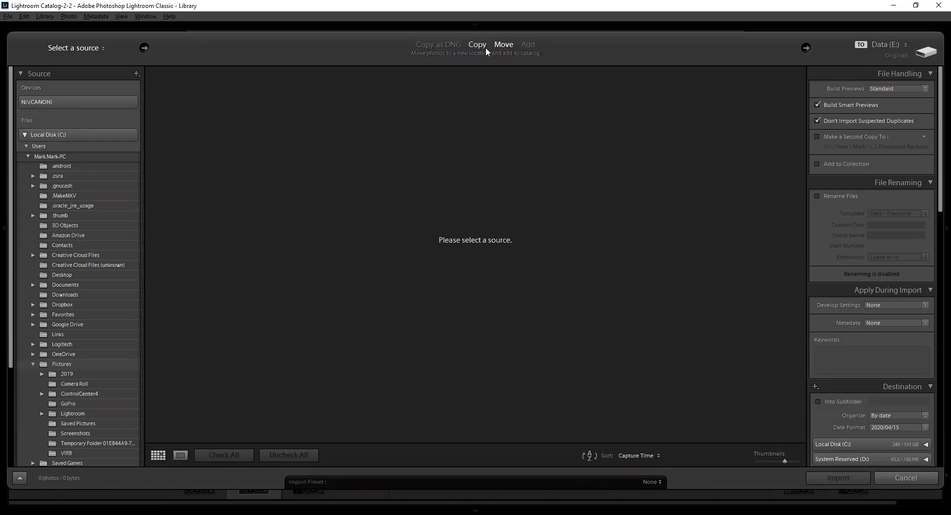
pyautogui.click(47, 101)
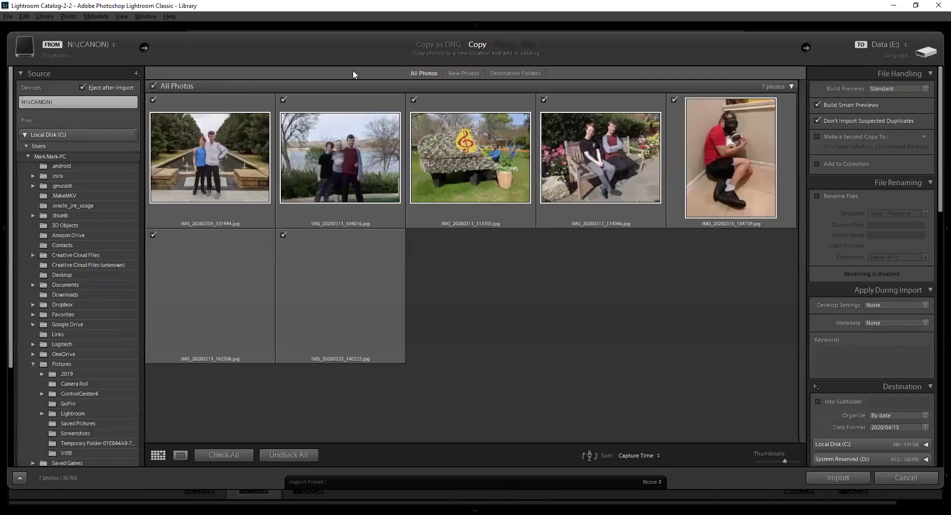
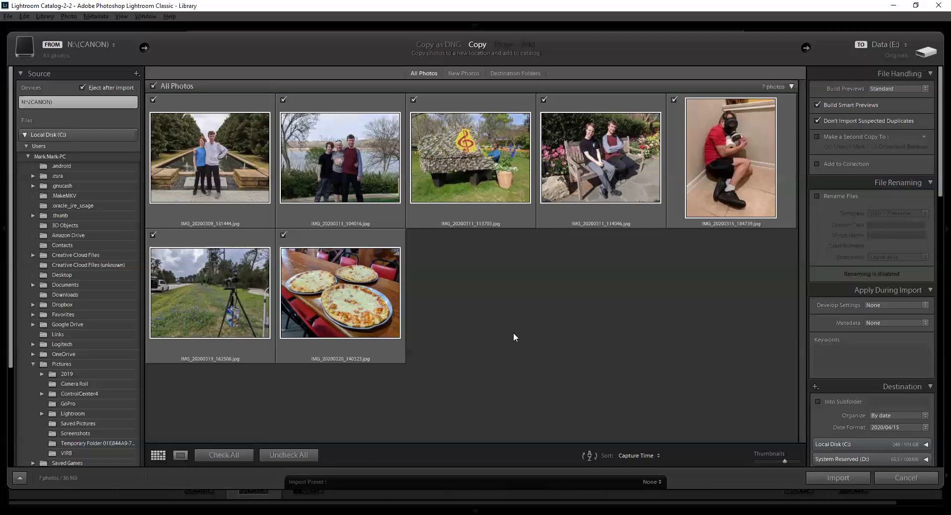
# Step: Collapse the Local Disk (C:) folder tree in the Import Source panel
pyautogui.click(23, 134)
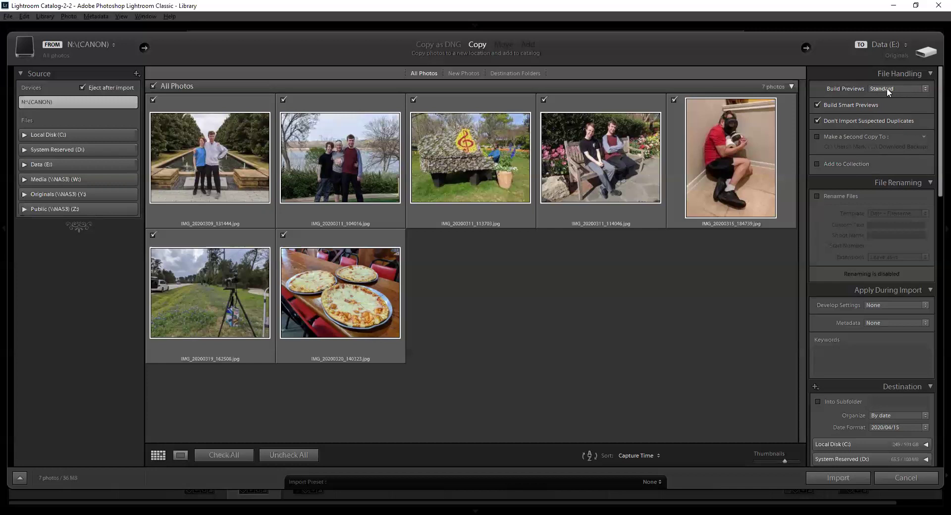
# Step: Review the Build Previews choices and leave the import set to Standard previews
pyautogui.click(886, 87)
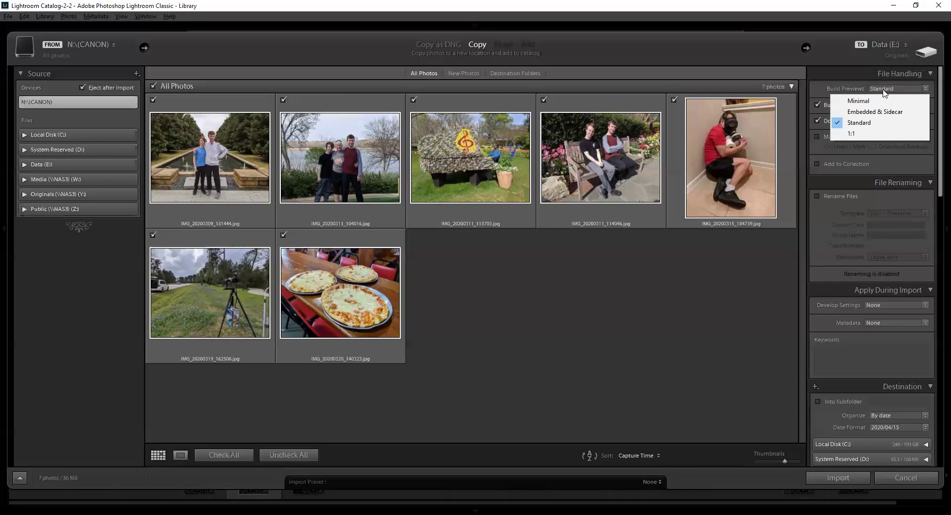
pyautogui.click(605, 292)
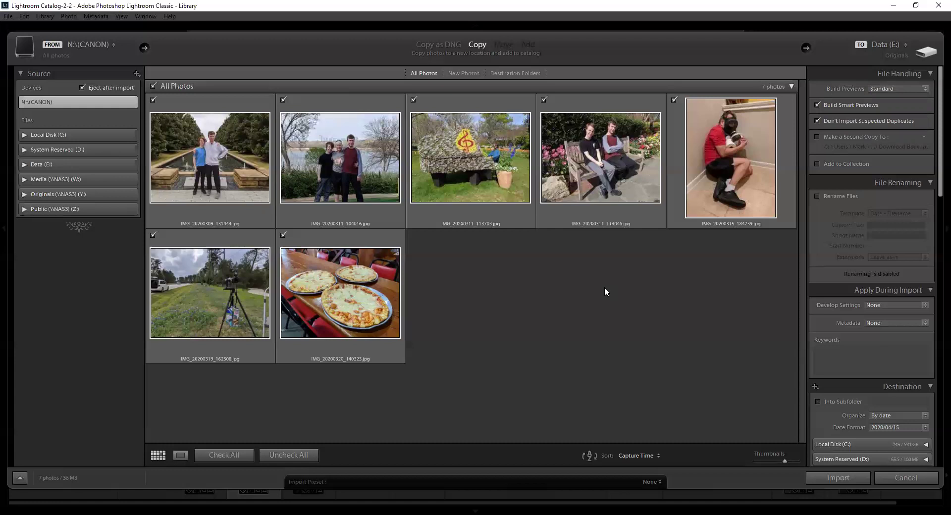
pyautogui.click(894, 91)
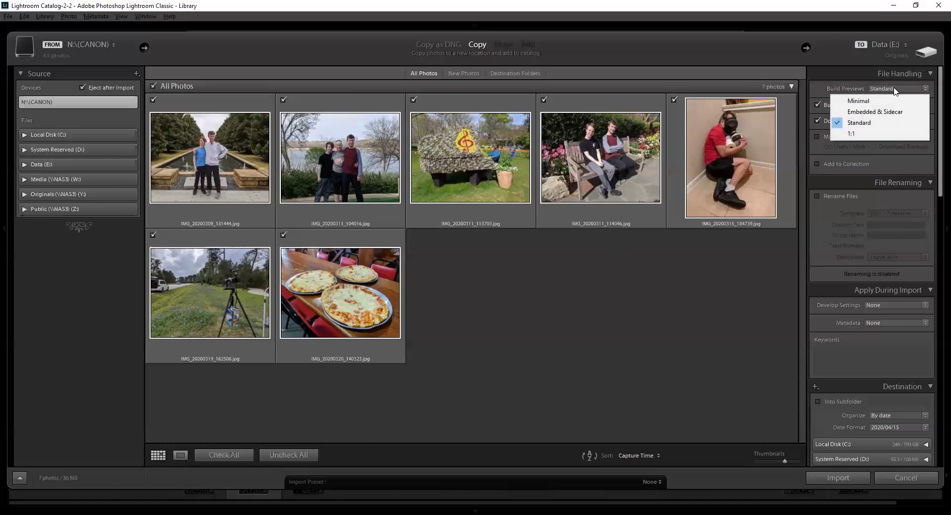
pyautogui.click(594, 271)
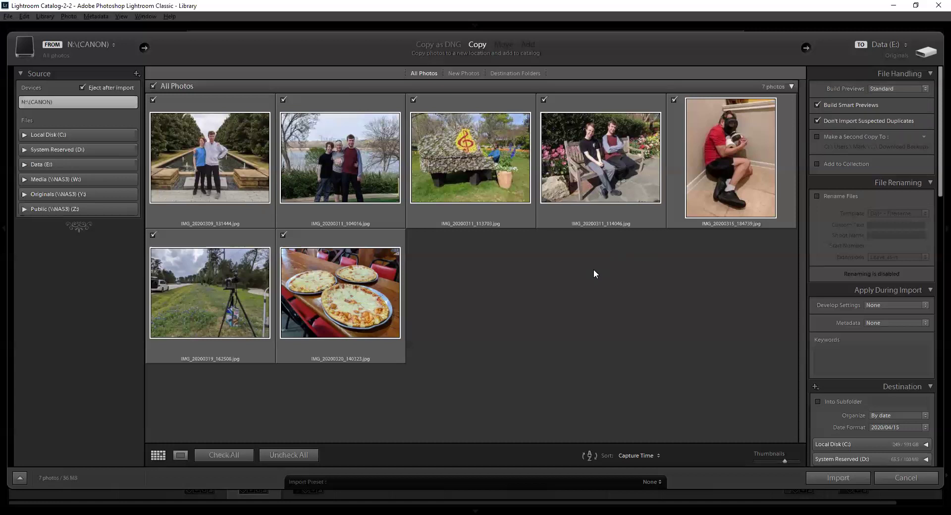
pyautogui.click(895, 88)
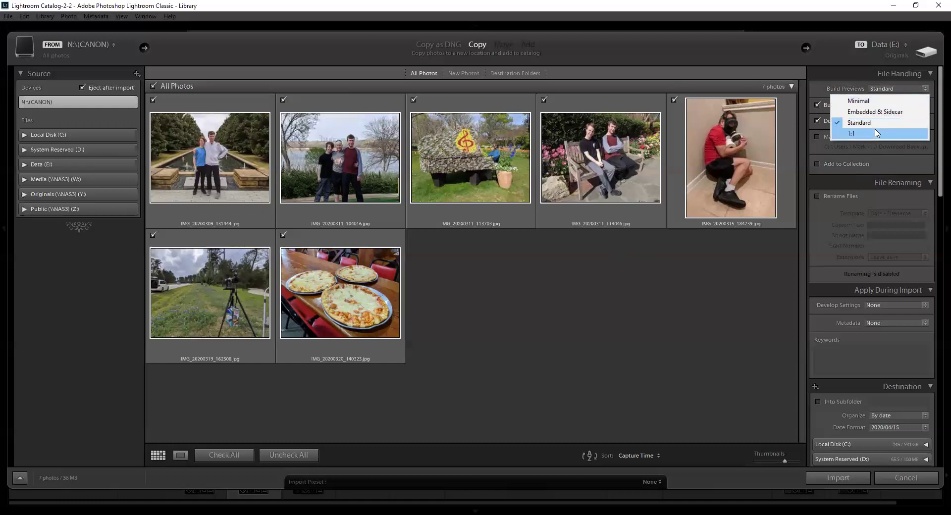
pyautogui.click(720, 352)
pyautogui.click(893, 88)
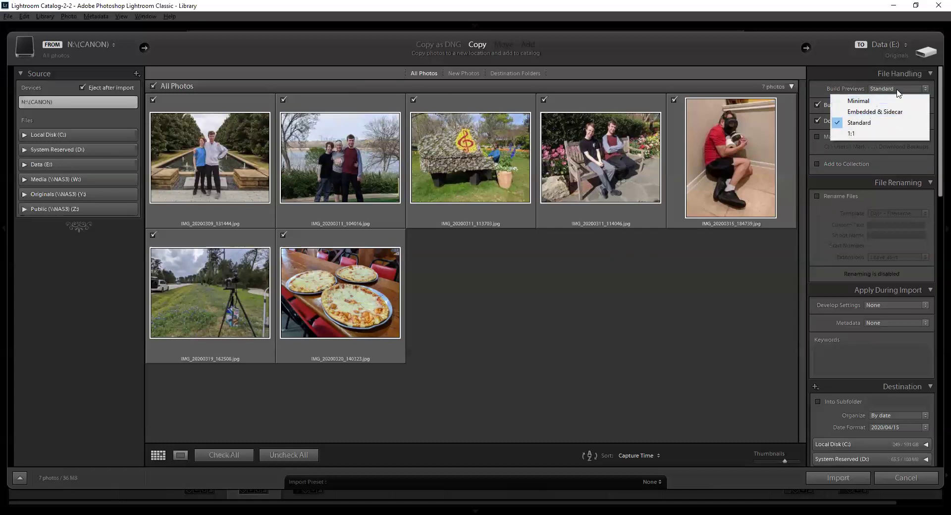
pyautogui.click(741, 316)
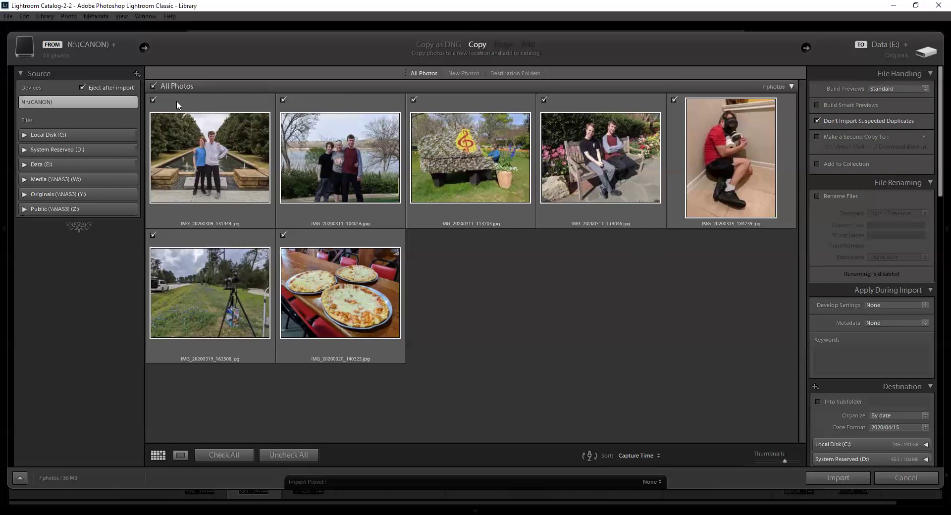
# Step: Uncheck and recheck the first two photos so all seven stay in the import
pyautogui.click(153, 99)
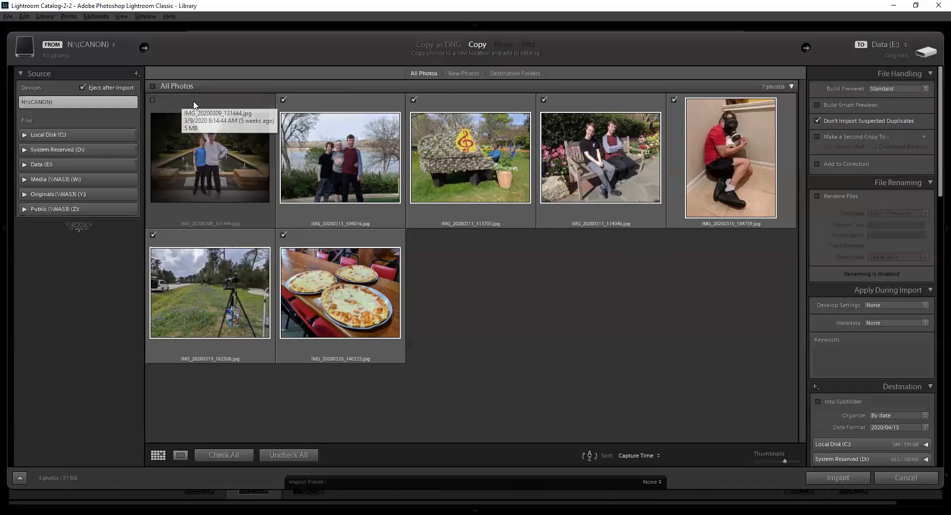
pyautogui.click(284, 101)
pyautogui.click(283, 100)
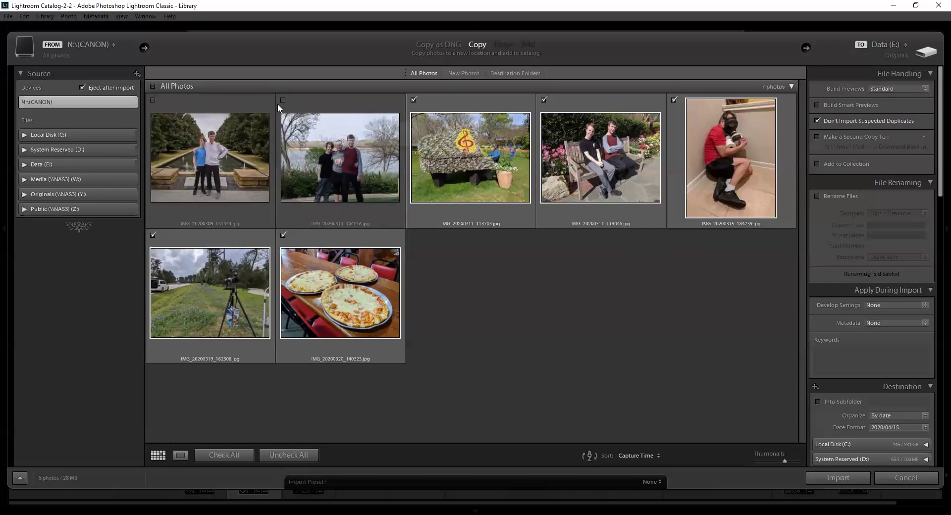
pyautogui.click(154, 100)
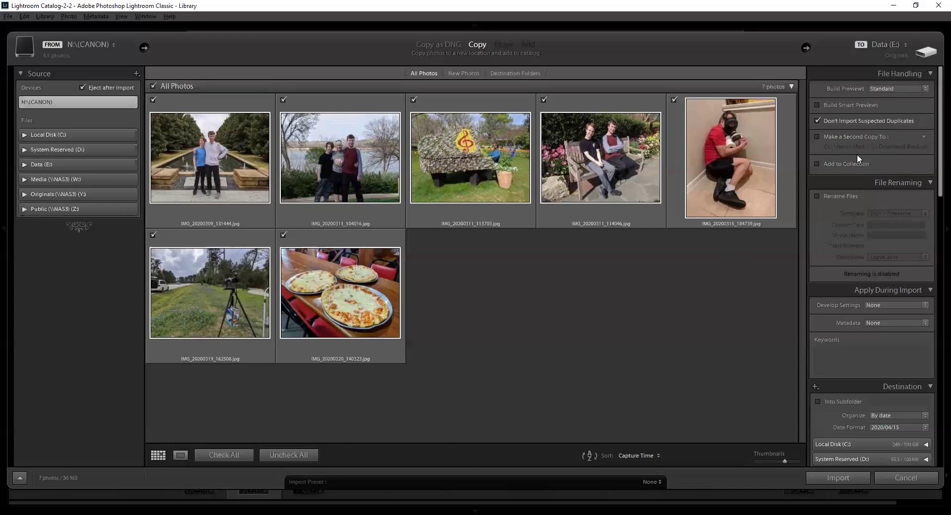
pyautogui.scroll(-10, 814, 162)
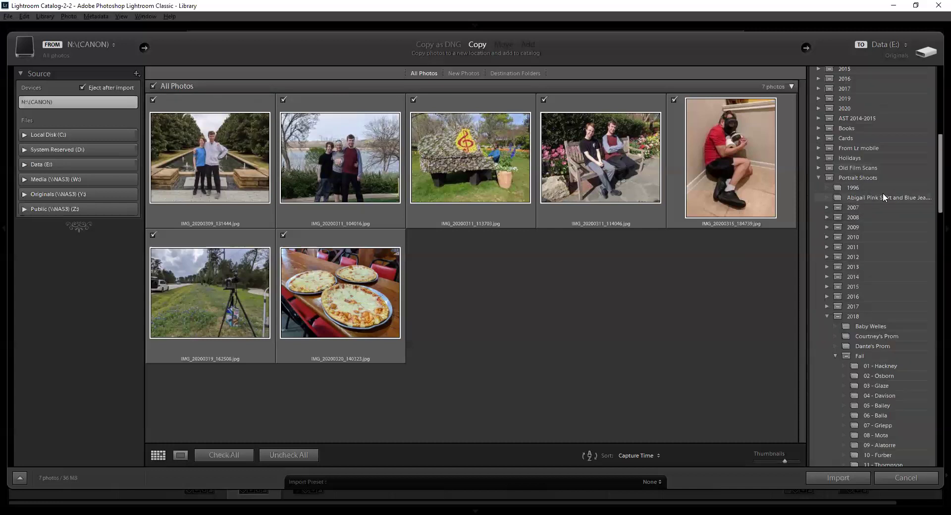
pyautogui.scroll(6, 911, 184)
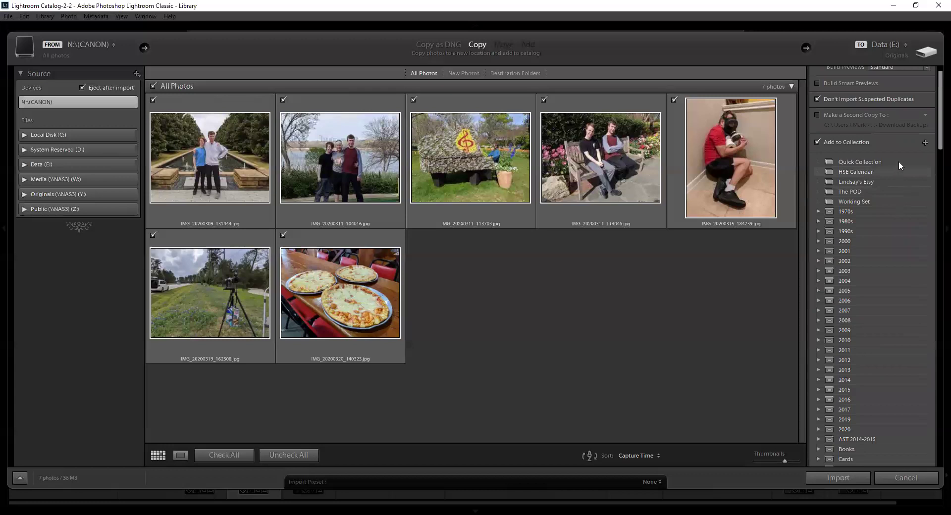
# Step: Start a new collection under the Fall set, cancel it, and turn off Add to Collection
pyautogui.click(924, 143)
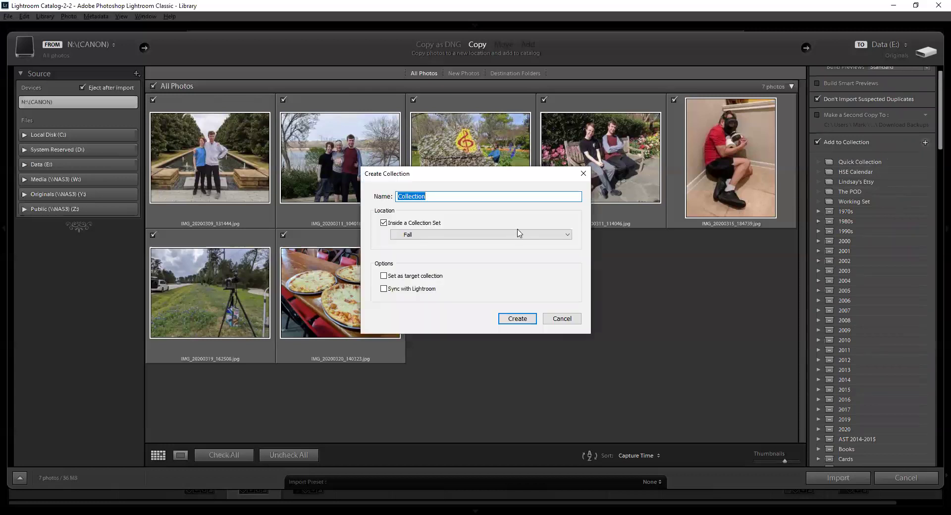
pyautogui.click(515, 235)
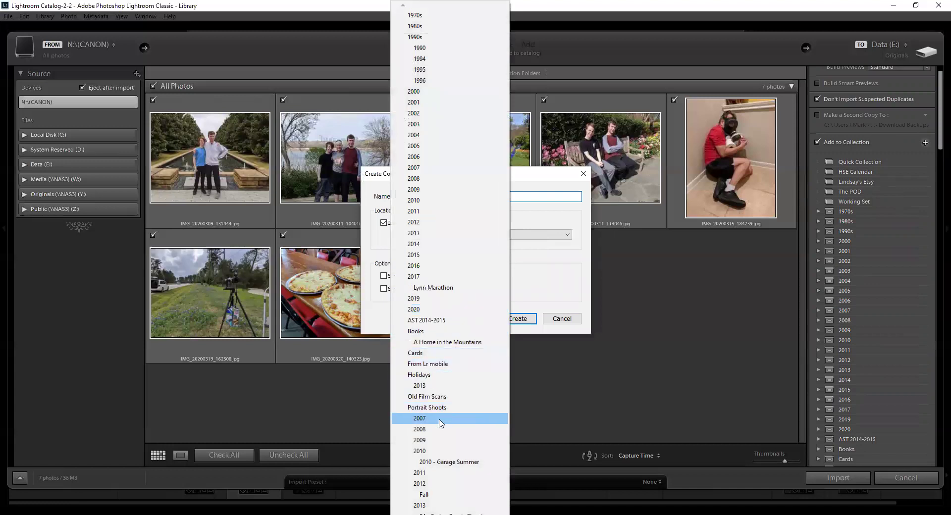
pyautogui.click(549, 290)
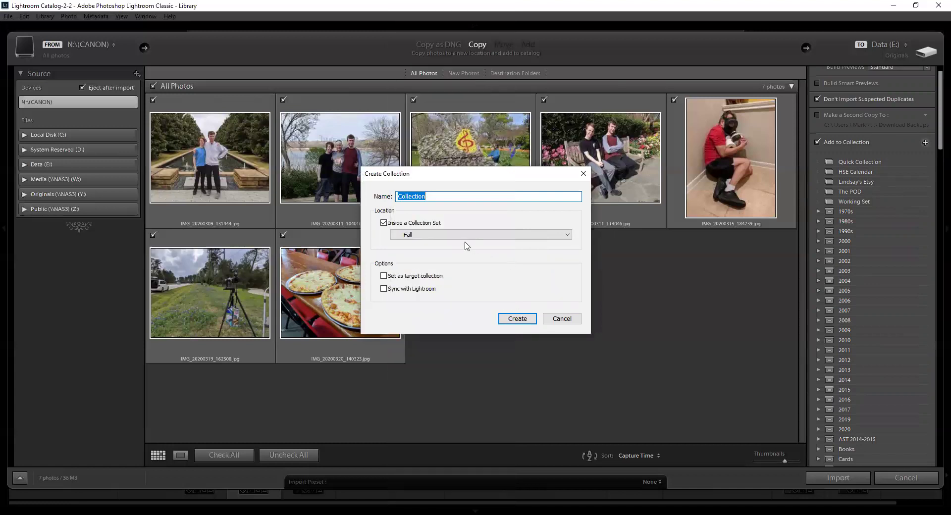
pyautogui.click(569, 321)
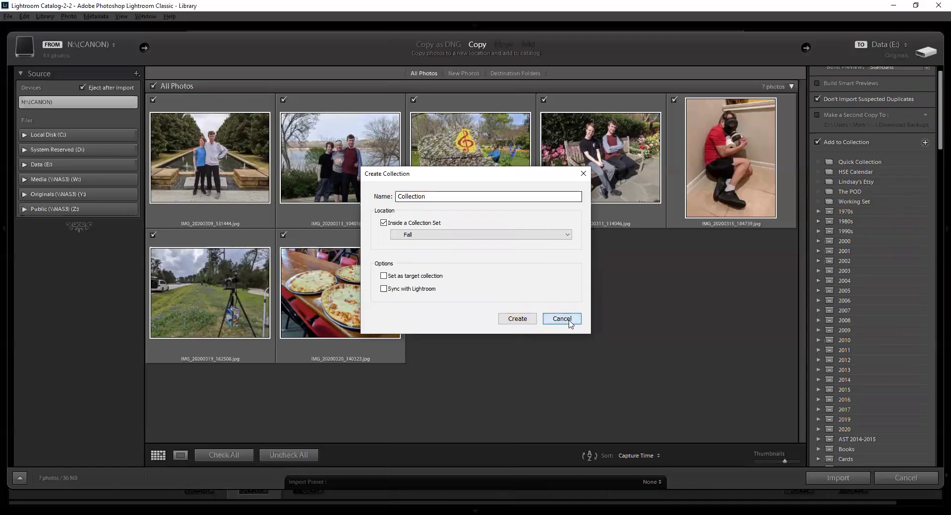
pyautogui.click(816, 142)
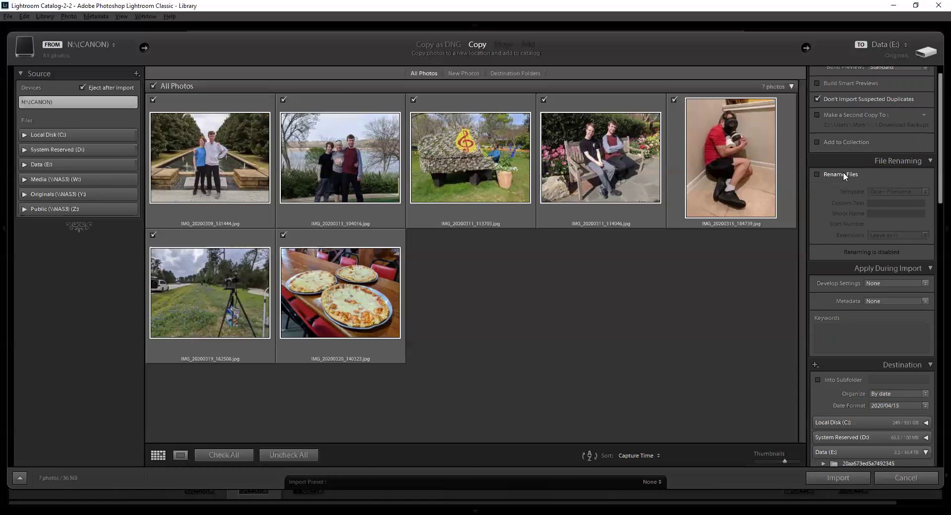
pyautogui.click(843, 173)
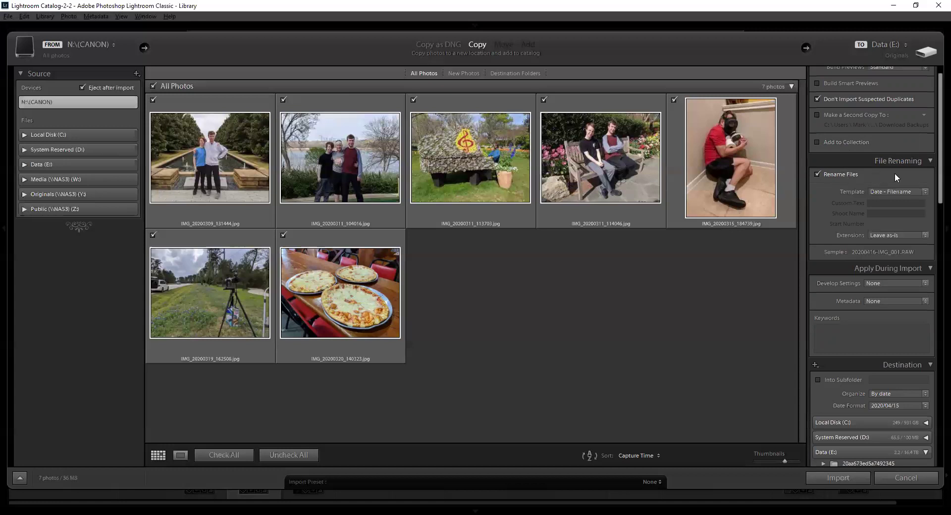
pyautogui.click(925, 192)
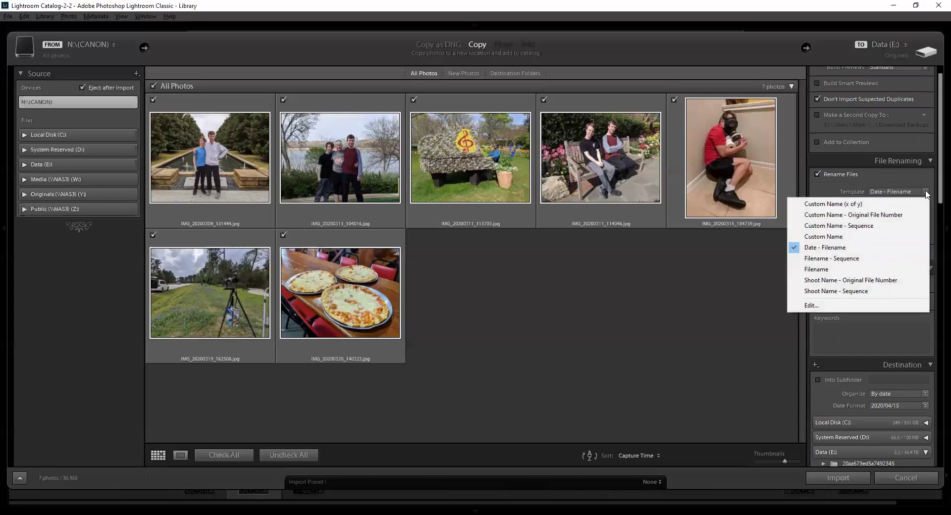
pyautogui.click(839, 170)
pyautogui.click(839, 171)
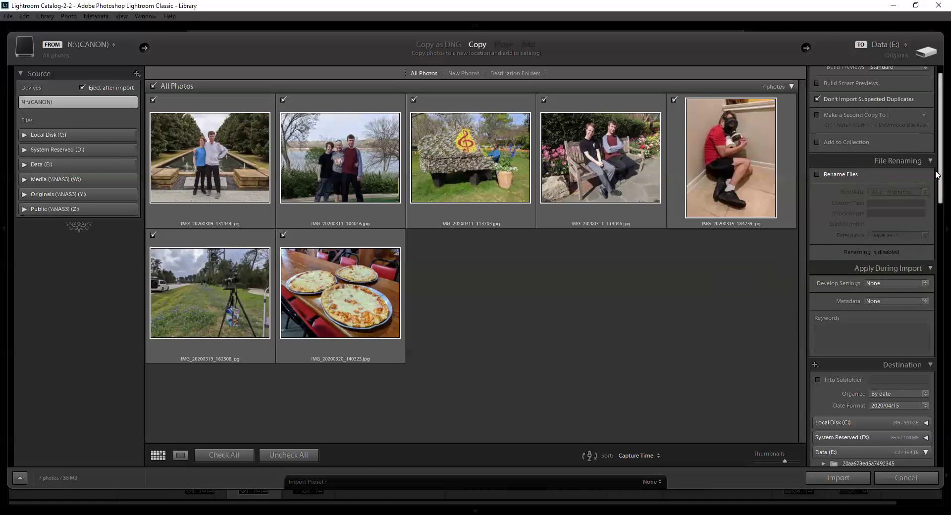
pyautogui.scroll(-2, 936, 200)
pyautogui.scroll(-5, 936, 199)
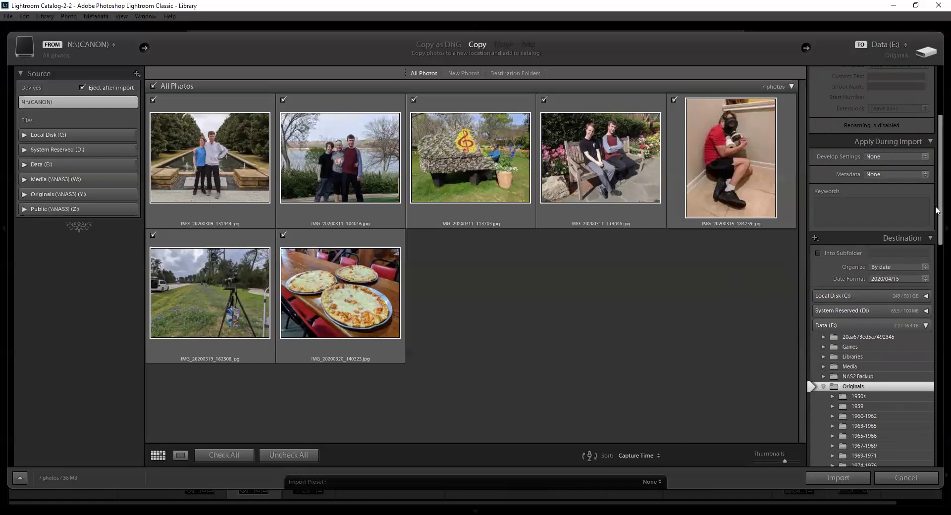
pyautogui.scroll(2, 936, 212)
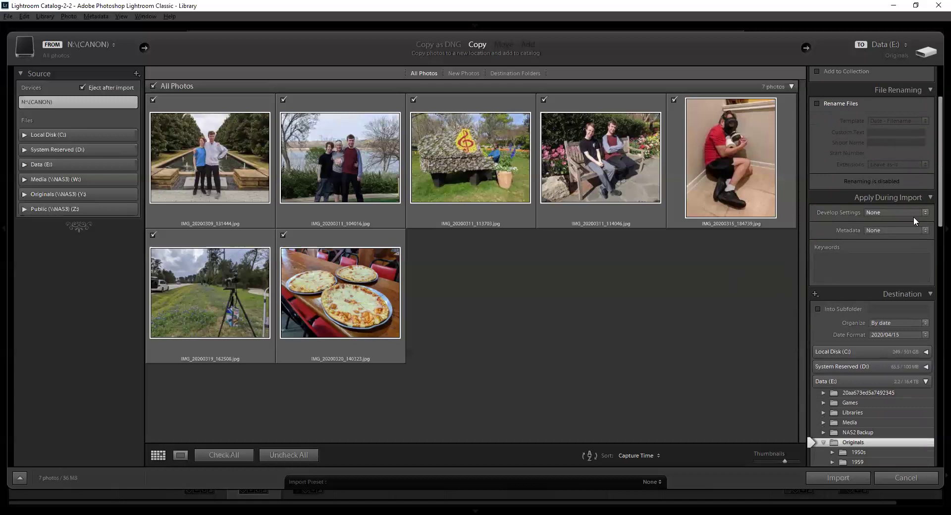
pyautogui.moveTo(936, 202); pyautogui.dragTo(935, 217)
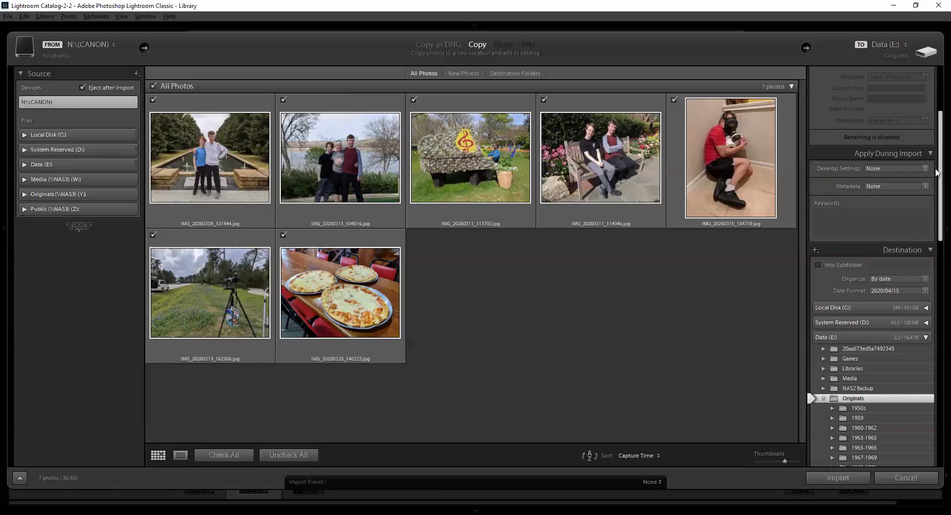
pyautogui.click(899, 169)
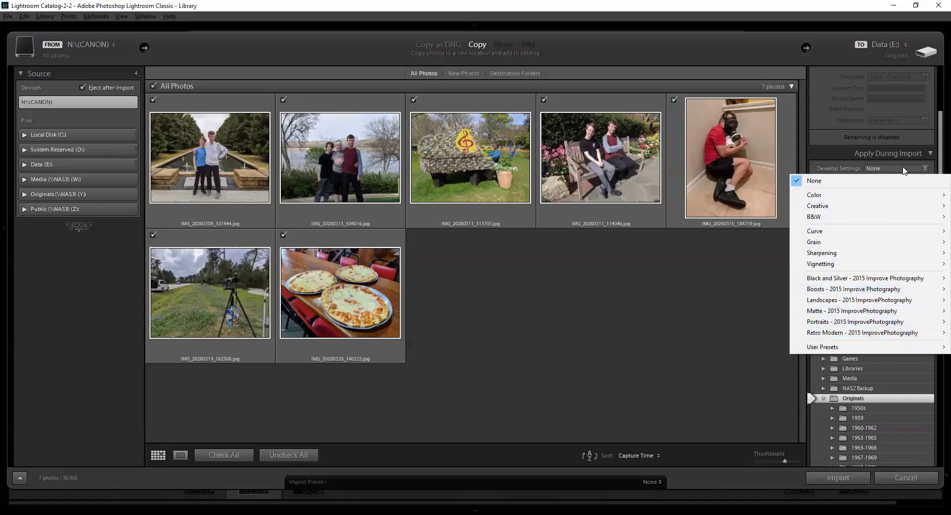
pyautogui.click(713, 271)
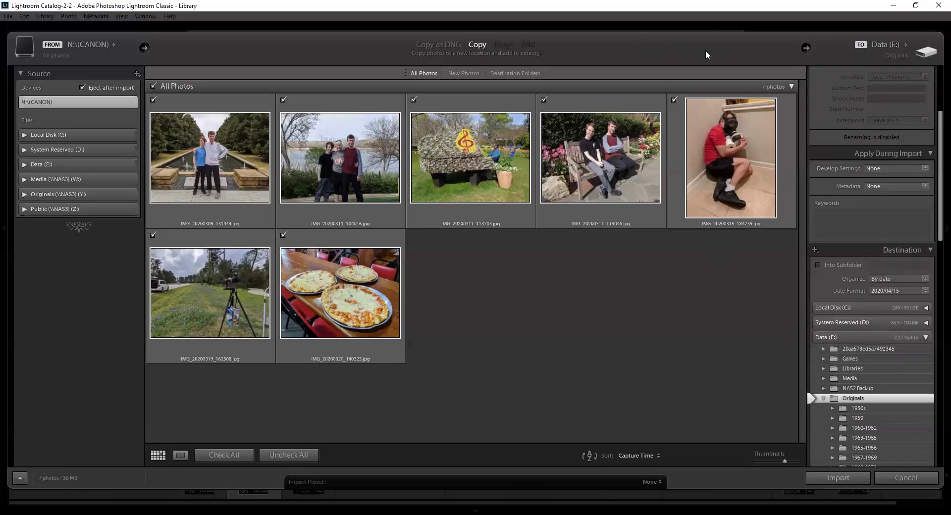
pyautogui.click(885, 186)
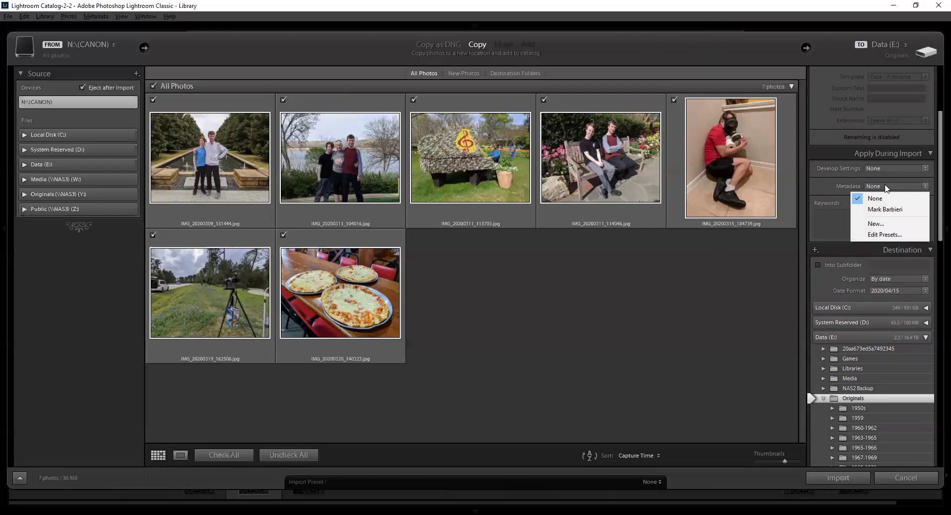
pyautogui.click(886, 210)
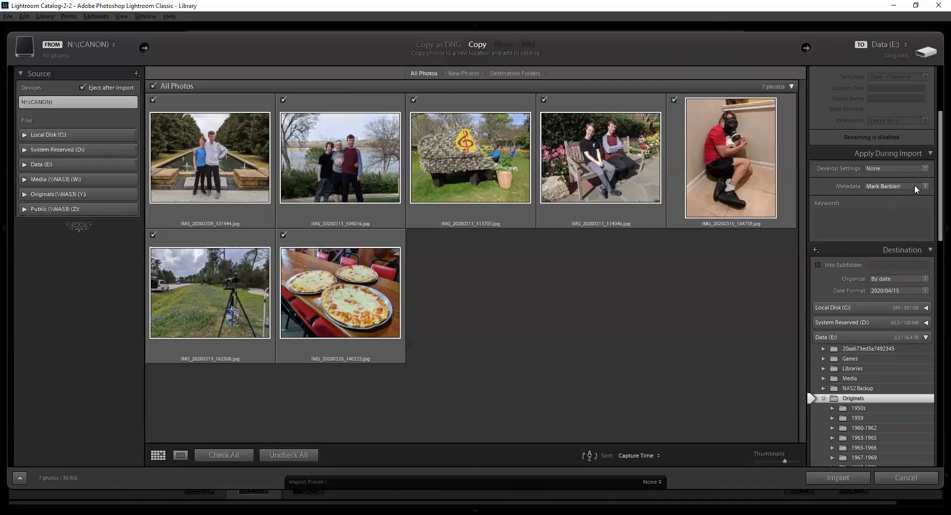
pyautogui.click(885, 187)
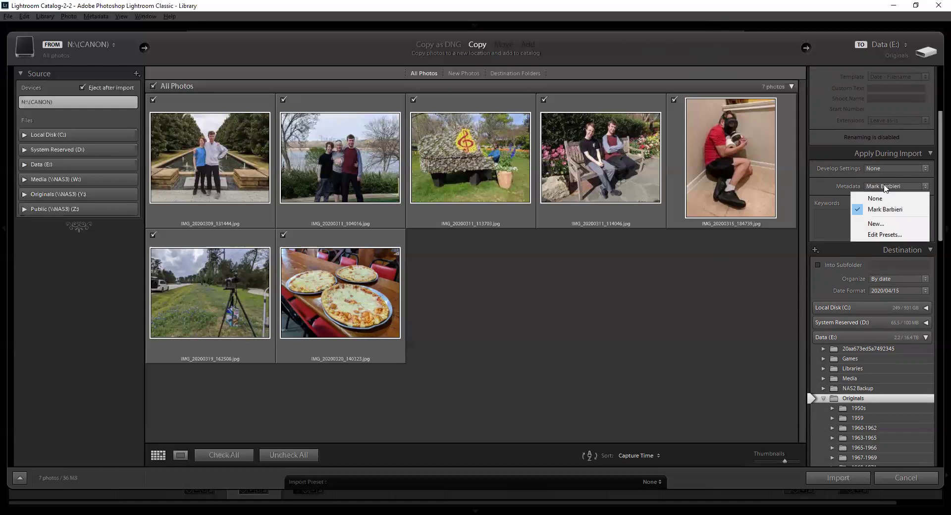
pyautogui.click(884, 210)
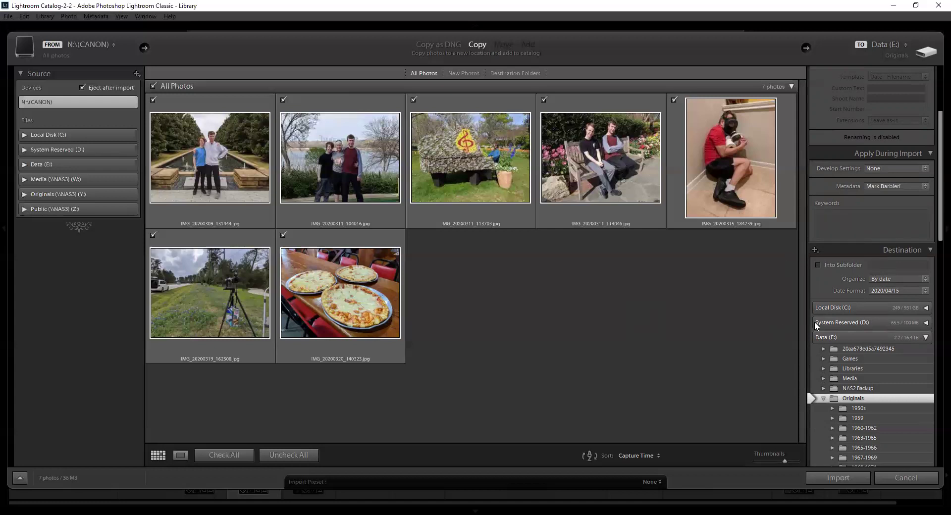
pyautogui.moveTo(936, 208); pyautogui.dragTo(937, 265)
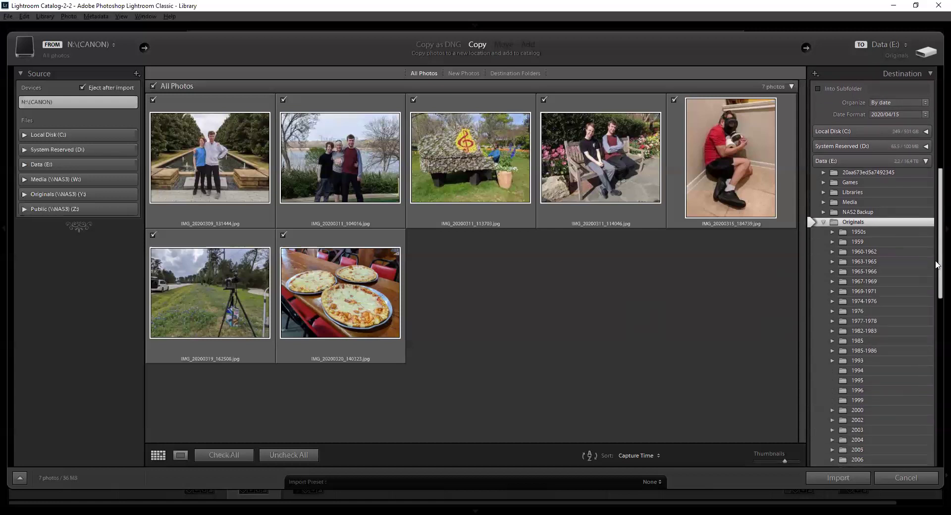
pyautogui.scroll(3, 925, 173)
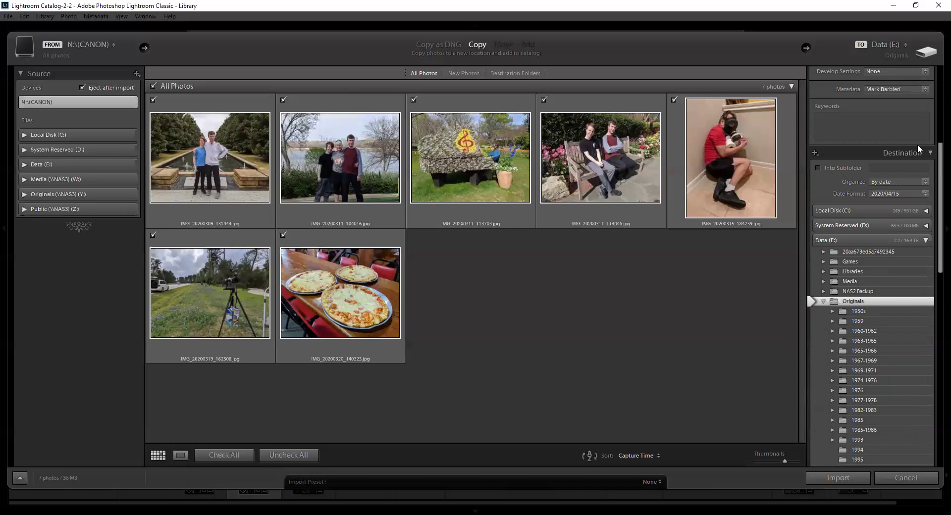
pyautogui.scroll(2, 928, 151)
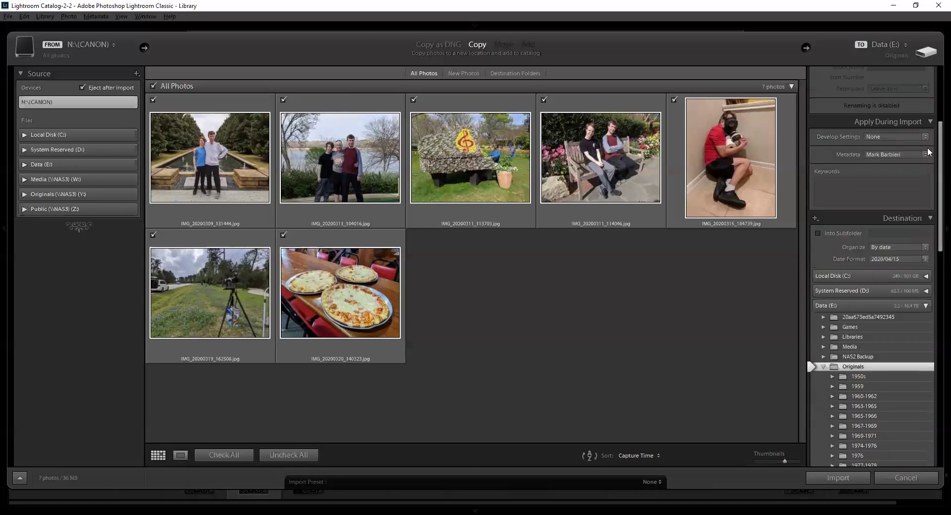
pyautogui.click(899, 155)
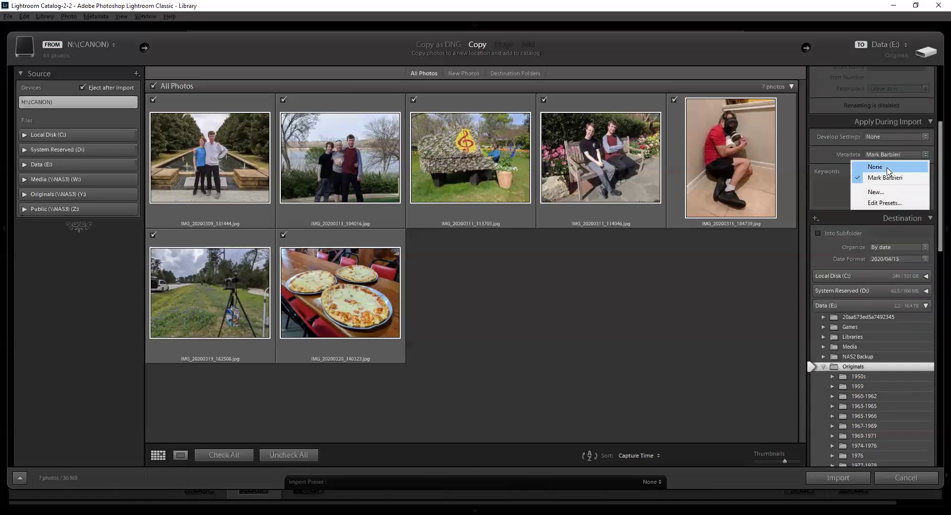
pyautogui.click(885, 177)
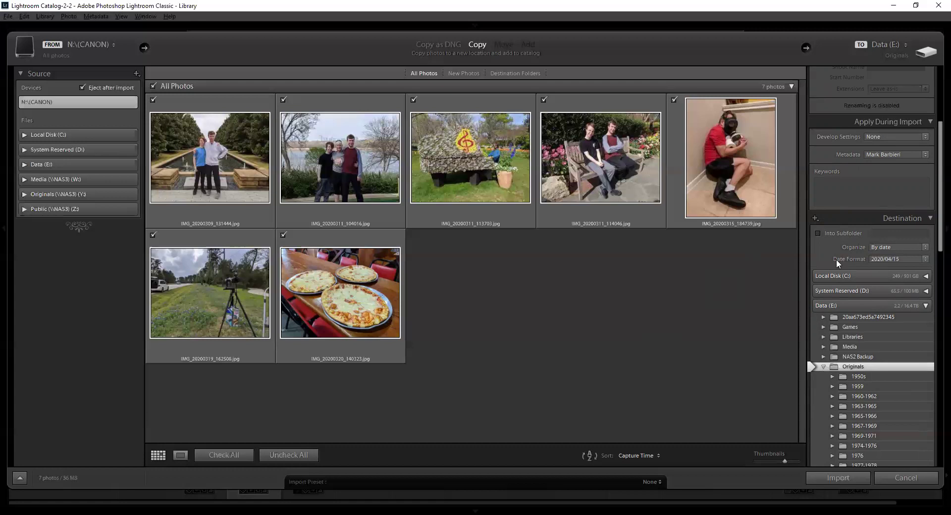
# Step: Keep imported photos organized By Date and toggle the Destination panel closed and open
pyautogui.scroll(-1, 936, 232)
pyautogui.scroll(-2, 936, 232)
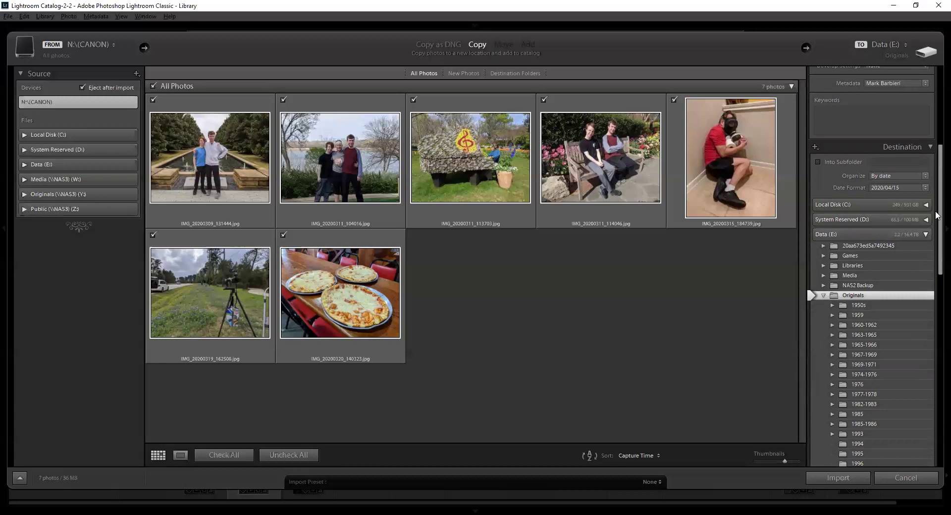
pyautogui.scroll(-1, 936, 213)
pyautogui.scroll(-1, 936, 213)
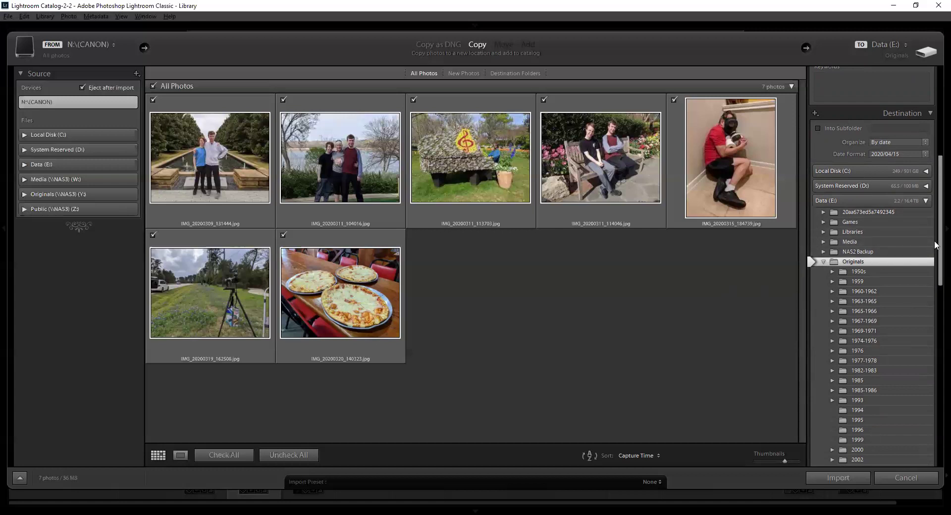
pyautogui.click(916, 143)
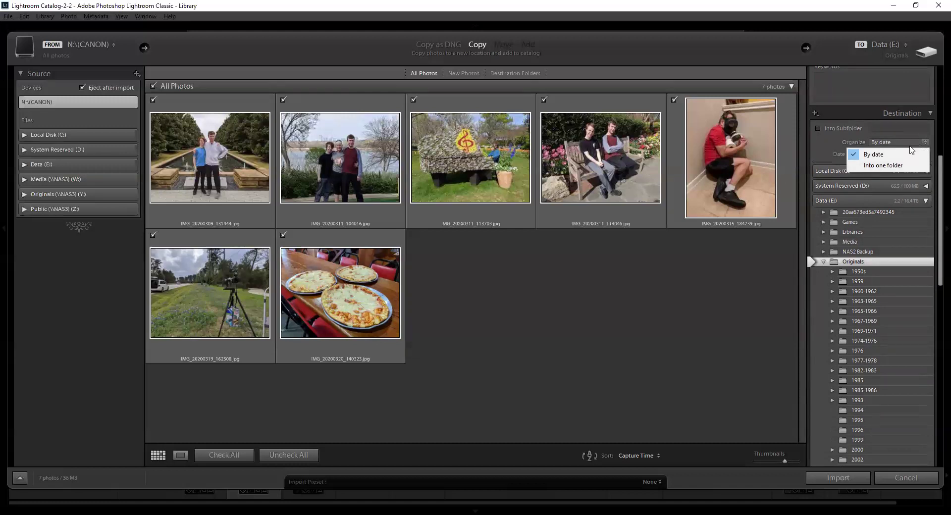
pyautogui.click(911, 115)
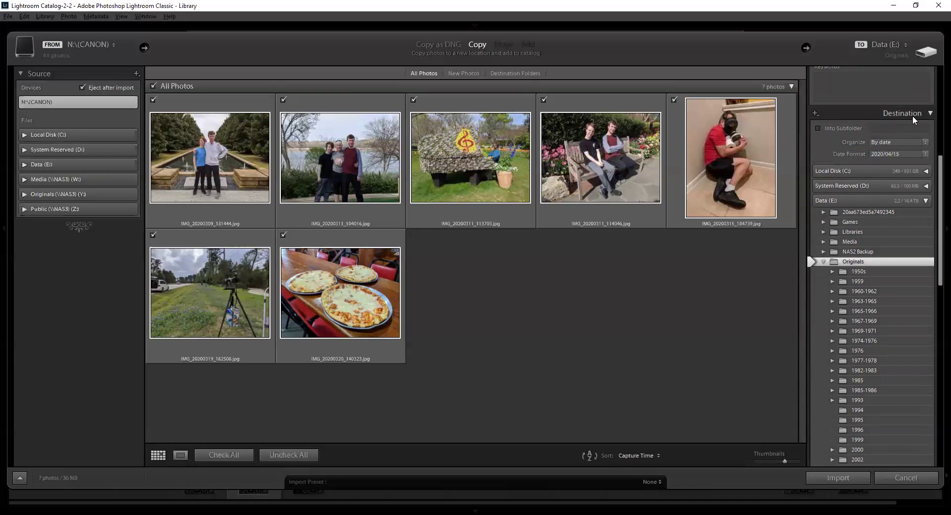
pyautogui.click(911, 114)
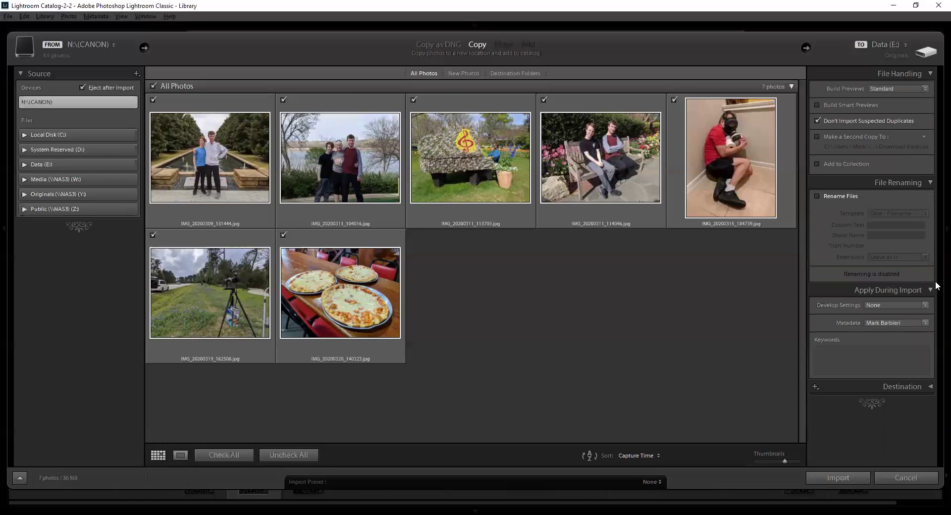
pyautogui.click(926, 385)
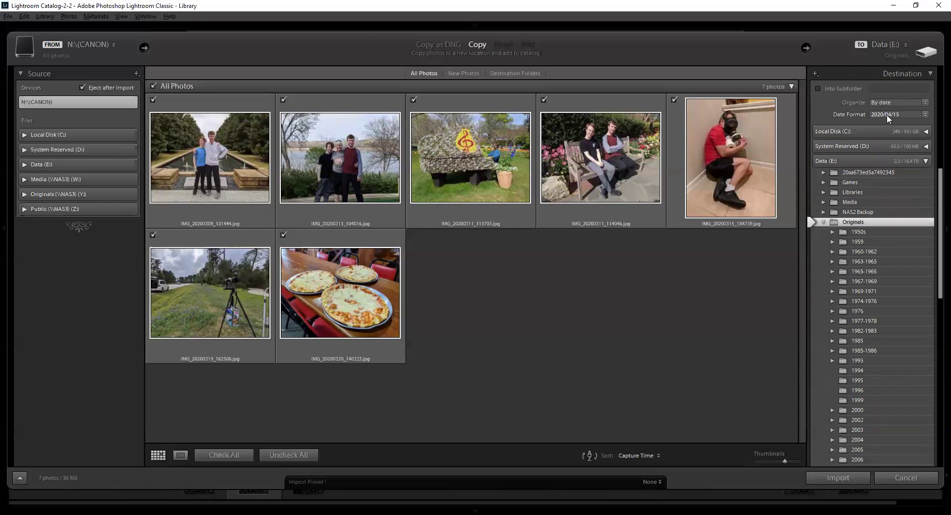
# Step: Collapse the 2020 > 03 and 2020 folders in the destination tree
pyautogui.moveTo(937, 218); pyautogui.dragTo(937, 245)
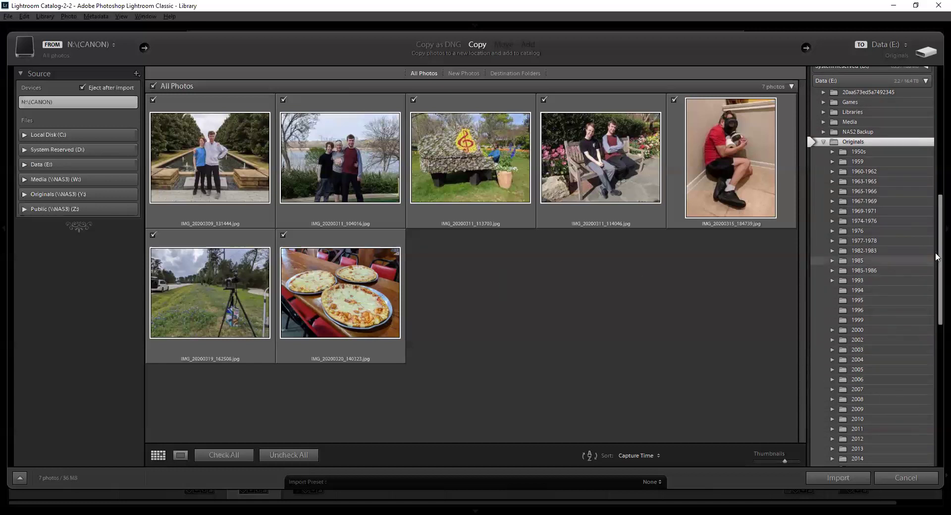
pyautogui.moveTo(936, 264); pyautogui.dragTo(937, 329)
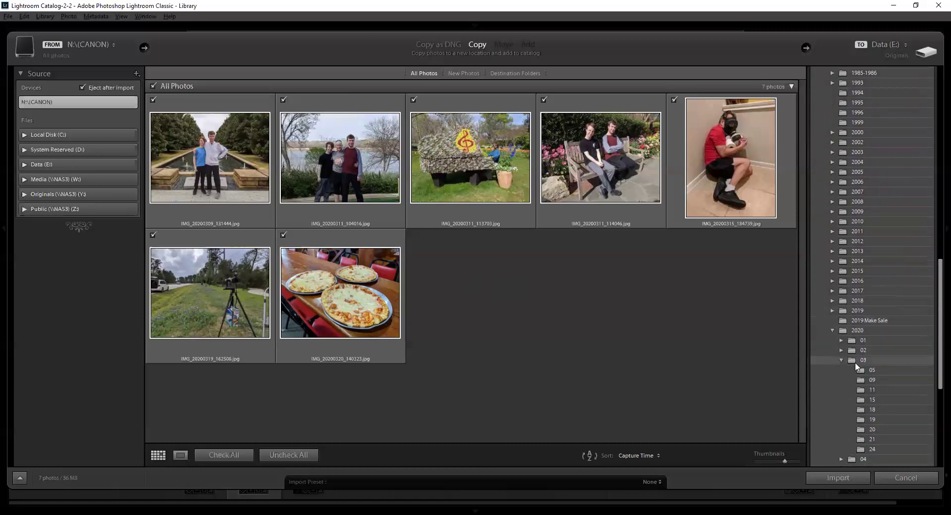
pyautogui.click(840, 361)
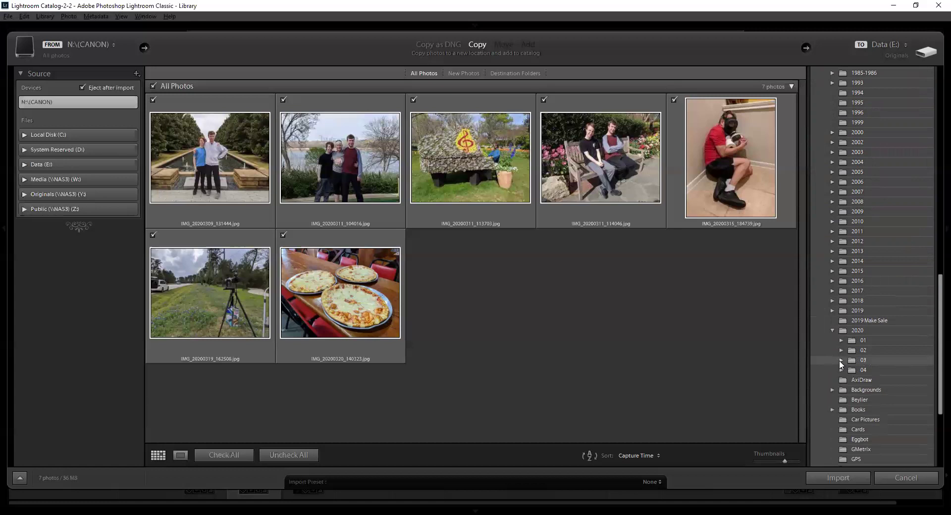
pyautogui.click(833, 331)
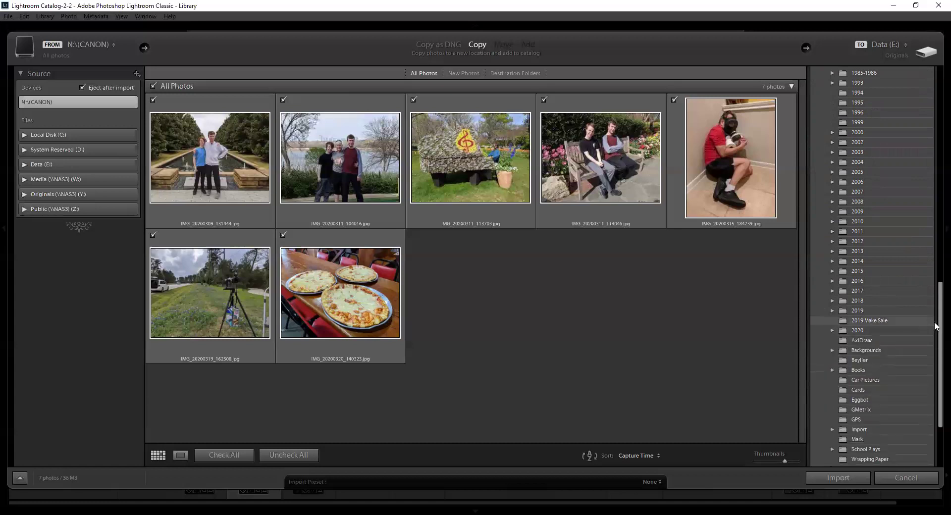
pyautogui.scroll(5, 936, 321)
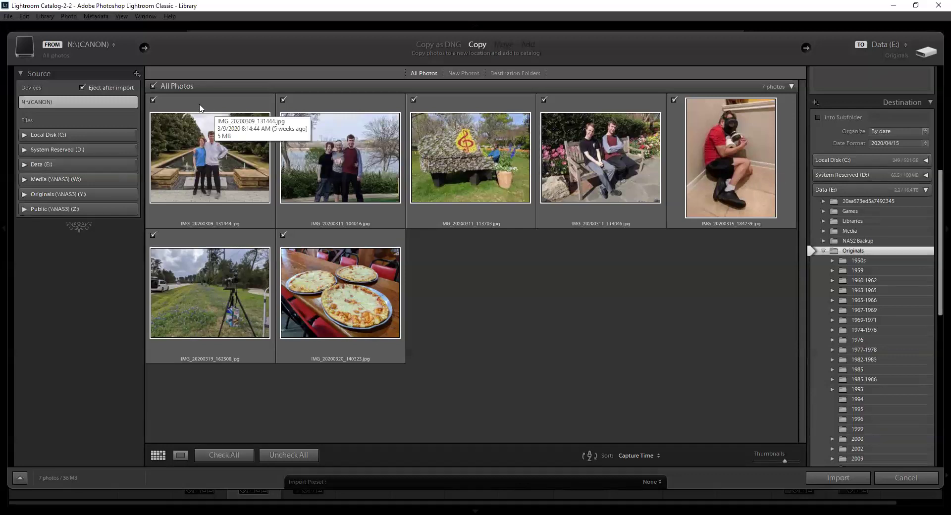
pyautogui.click(157, 103)
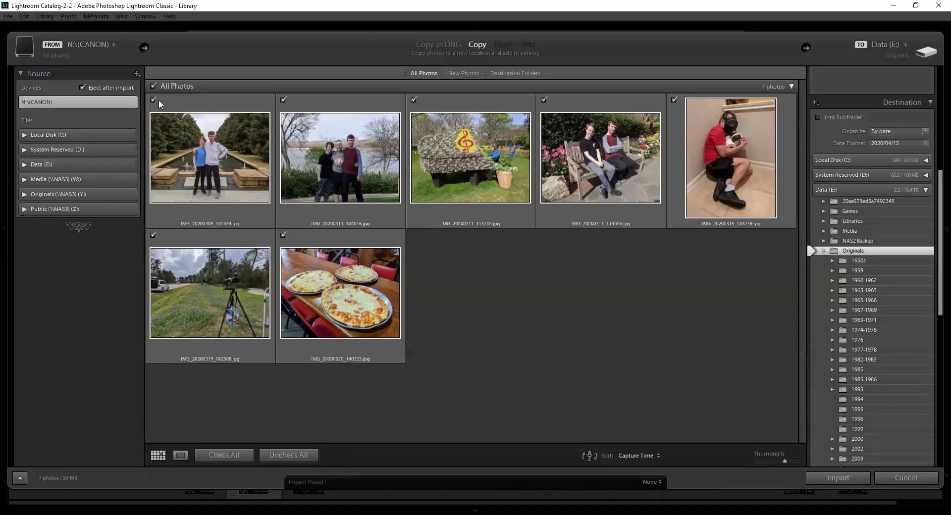
pyautogui.click(153, 100)
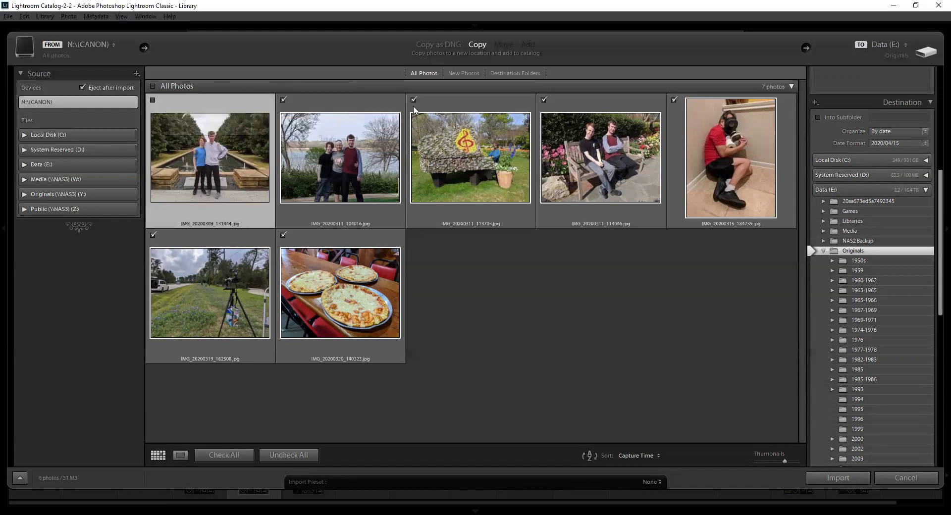
pyautogui.click(544, 100)
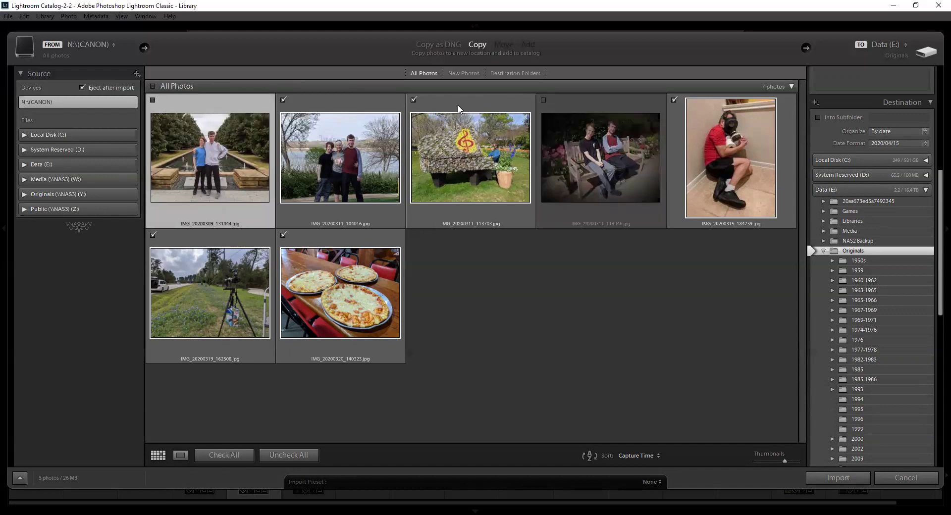
pyautogui.click(415, 99)
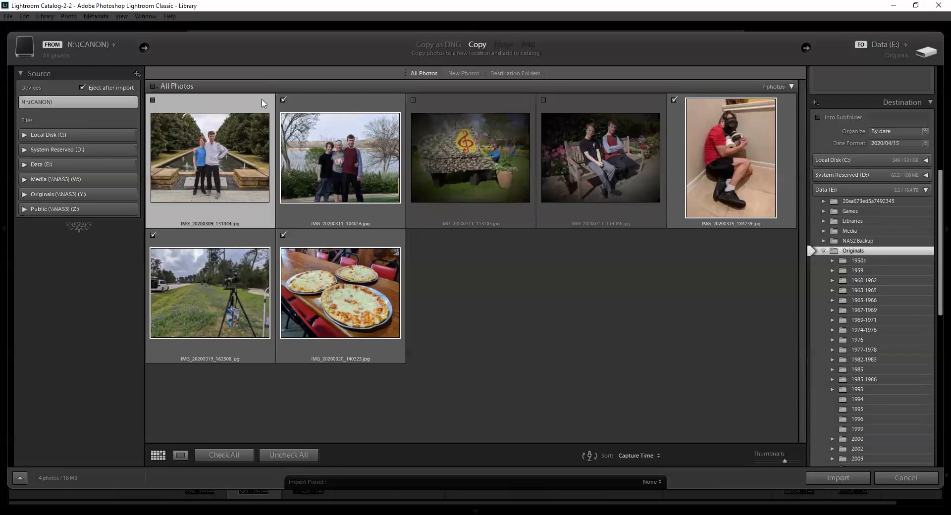
pyautogui.click(284, 100)
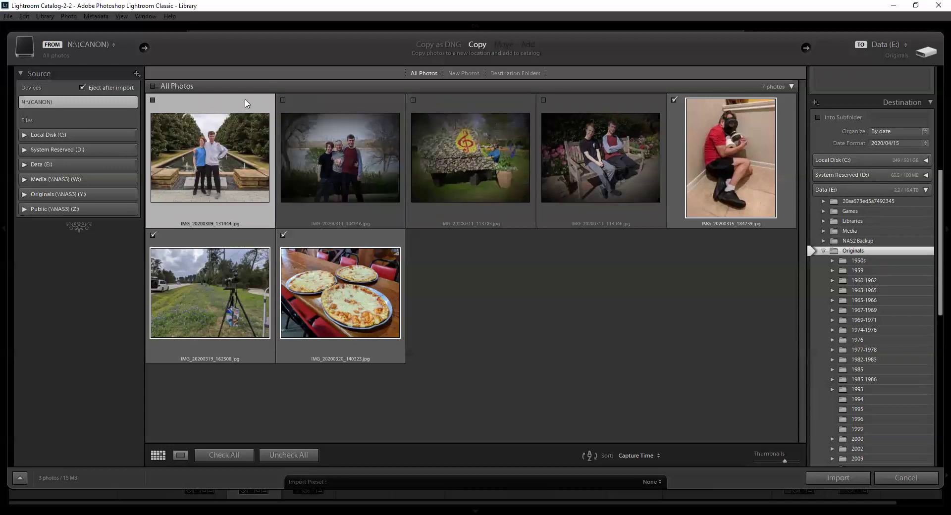
pyautogui.click(152, 100)
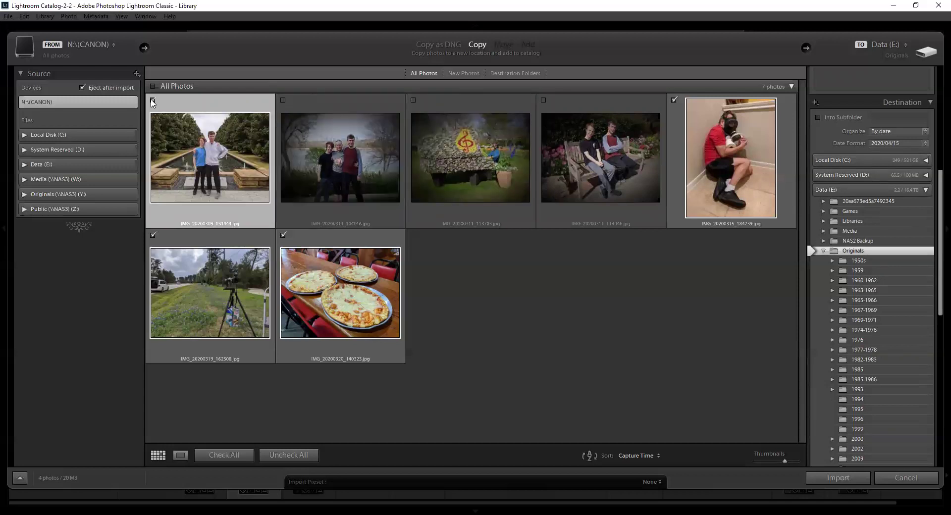
pyautogui.click(543, 100)
pyautogui.click(414, 99)
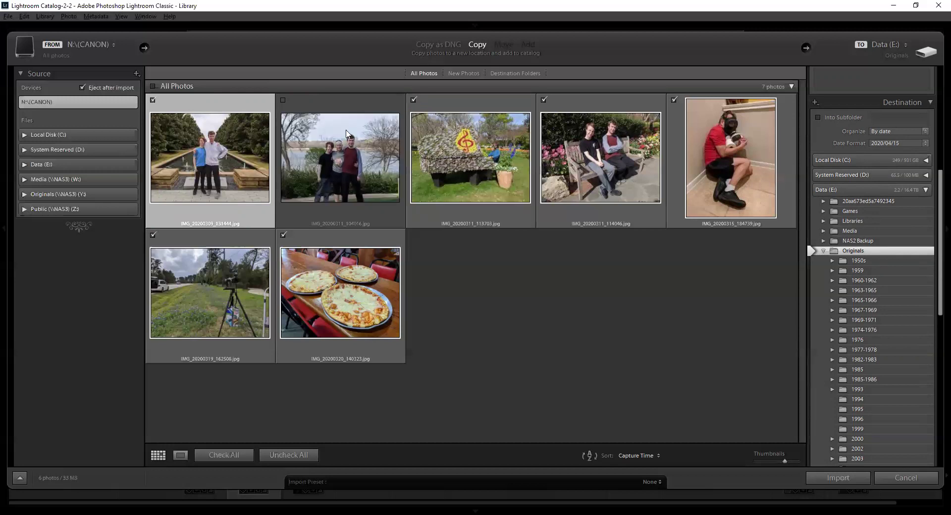
pyautogui.click(283, 100)
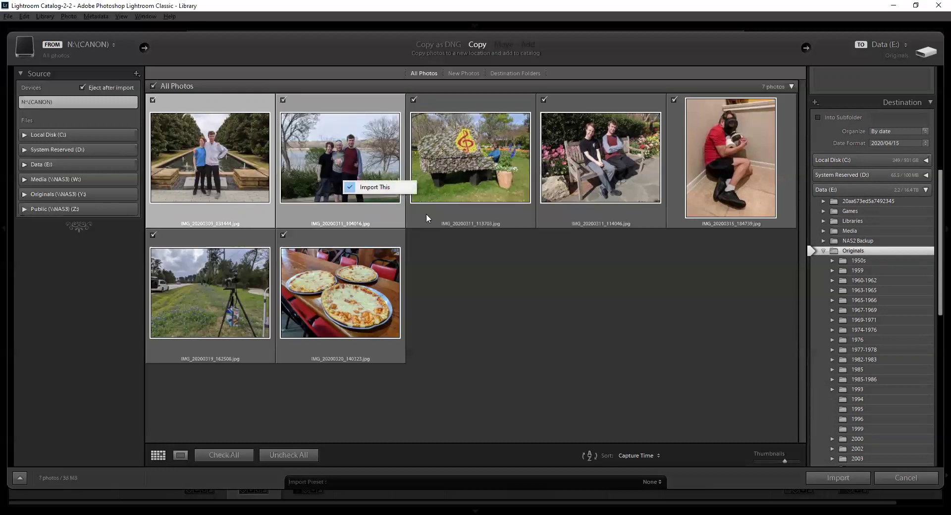
pyautogui.click(292, 456)
pyautogui.click(236, 457)
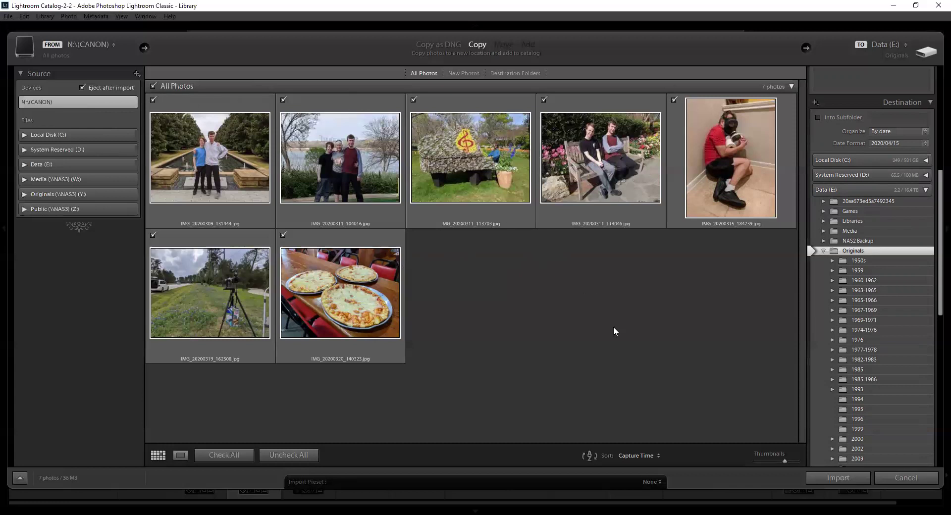
# Step: Reverse and restore the sort order, adjust thumbnail size, then import the seven photos
pyautogui.click(625, 455)
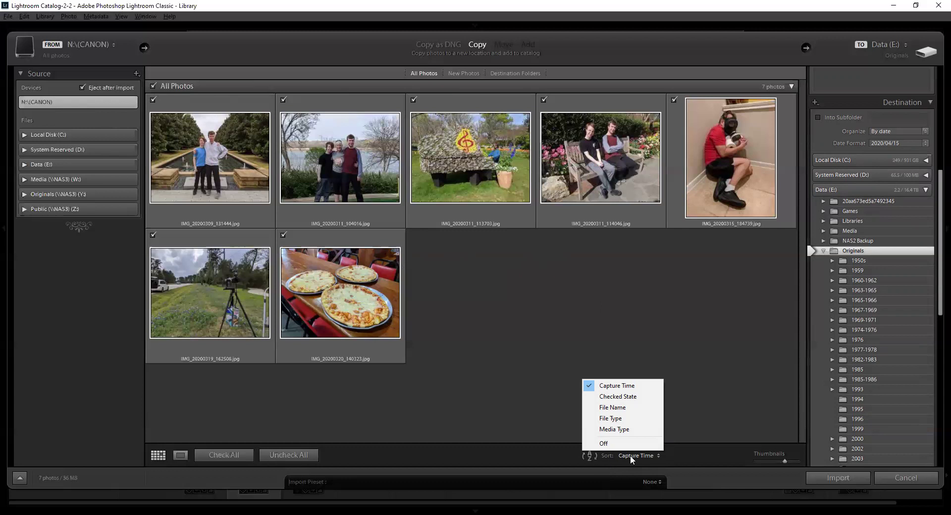
pyautogui.click(594, 456)
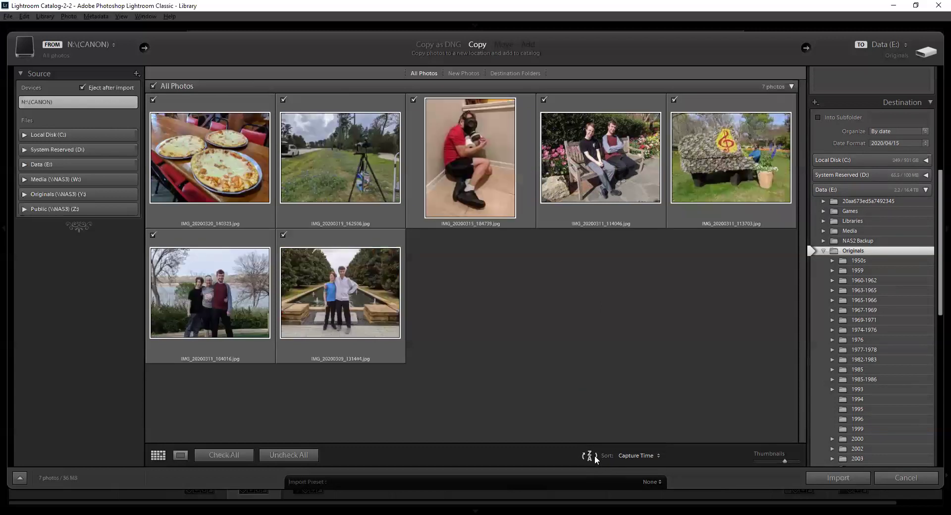
pyautogui.click(596, 458)
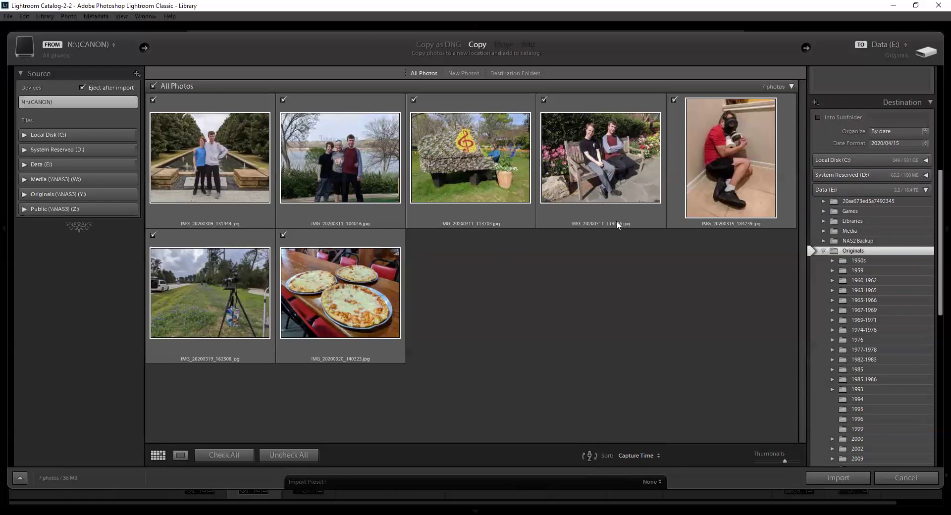
pyautogui.moveTo(782, 463)
pyautogui.mouseDown()
pyautogui.moveTo(764, 463)
pyautogui.moveTo(795, 465)
pyautogui.mouseUp()
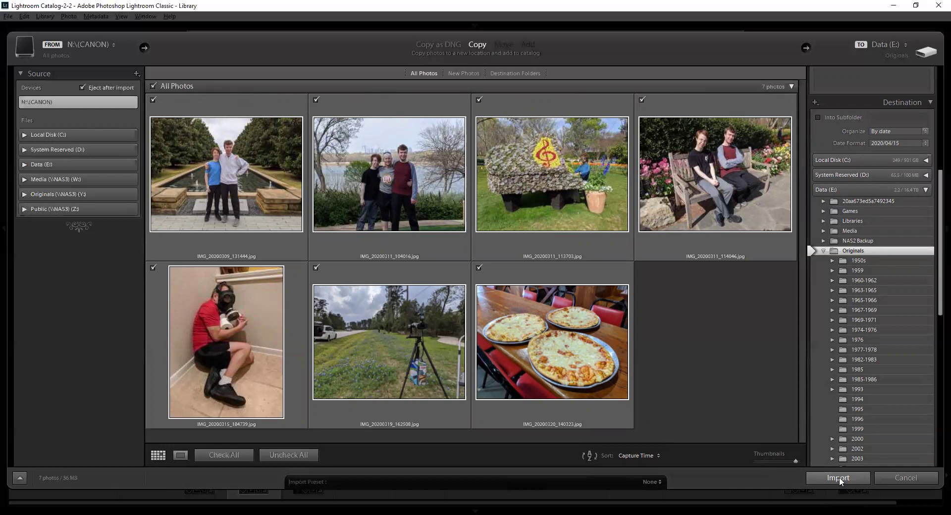
pyautogui.click(841, 479)
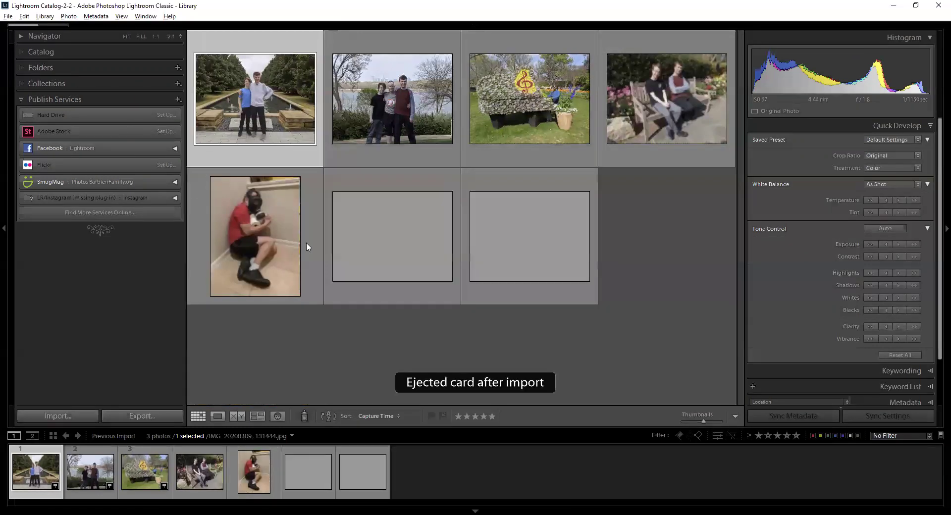
# Step: Switch between All Photographs and Previous Import, resizing thumbnails to fit the seven photos
pyautogui.click(20, 50)
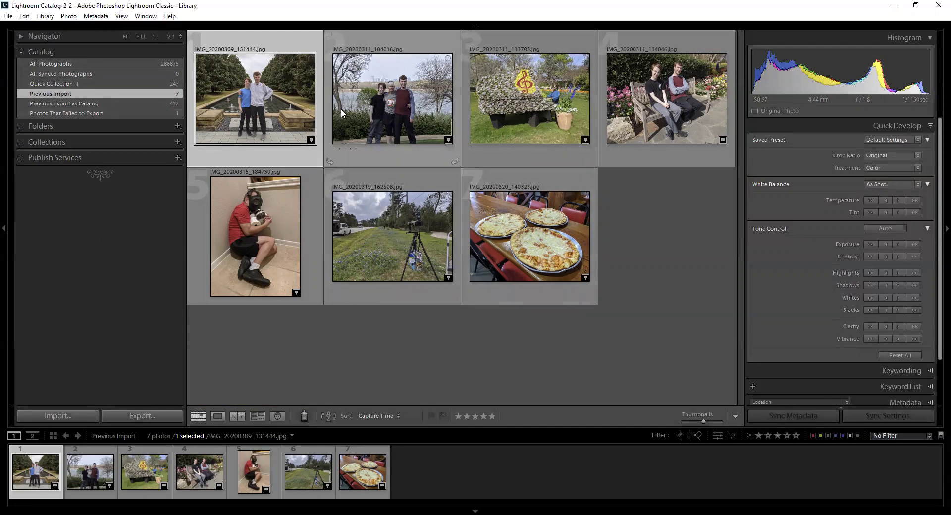
pyautogui.click(120, 64)
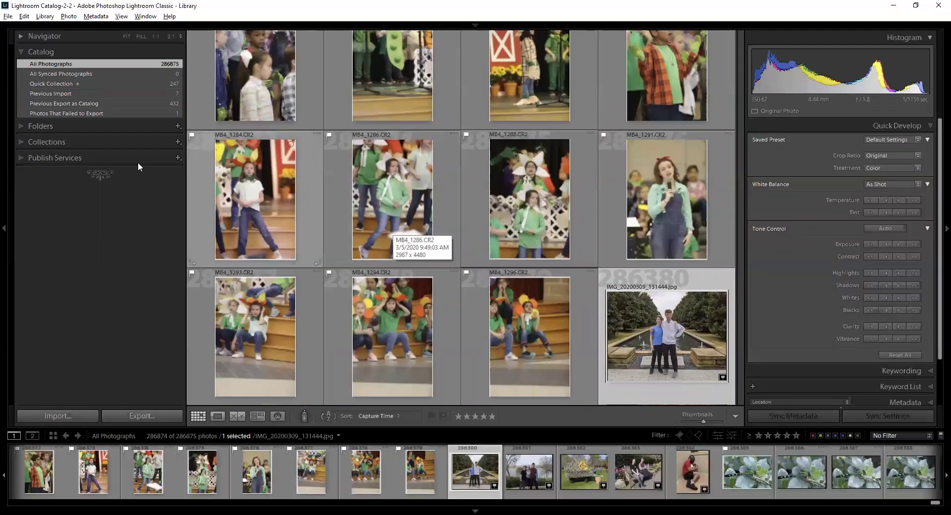
pyautogui.click(68, 93)
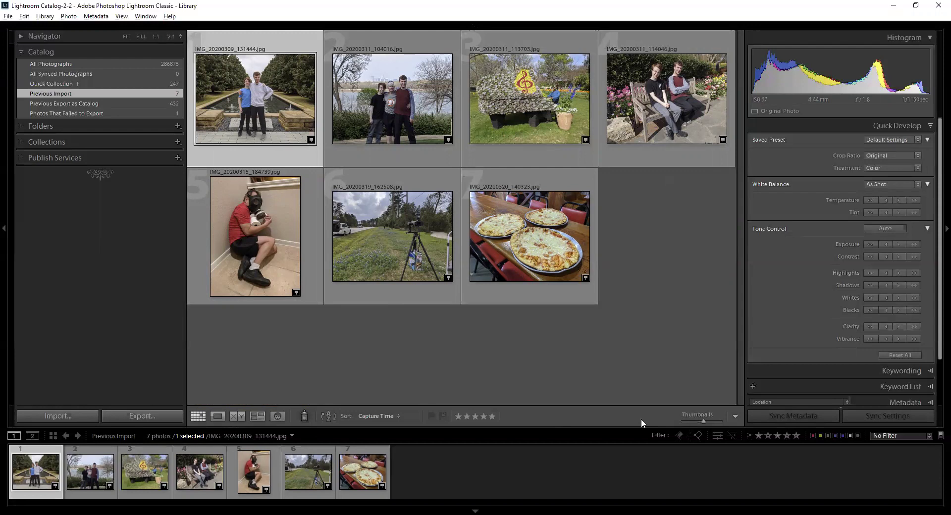
pyautogui.moveTo(703, 420); pyautogui.dragTo(687, 418)
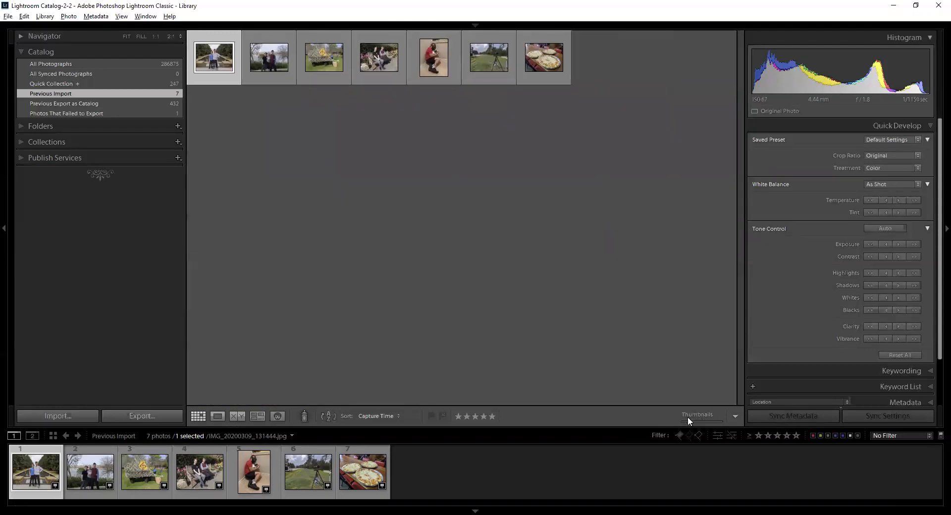
pyautogui.click(103, 65)
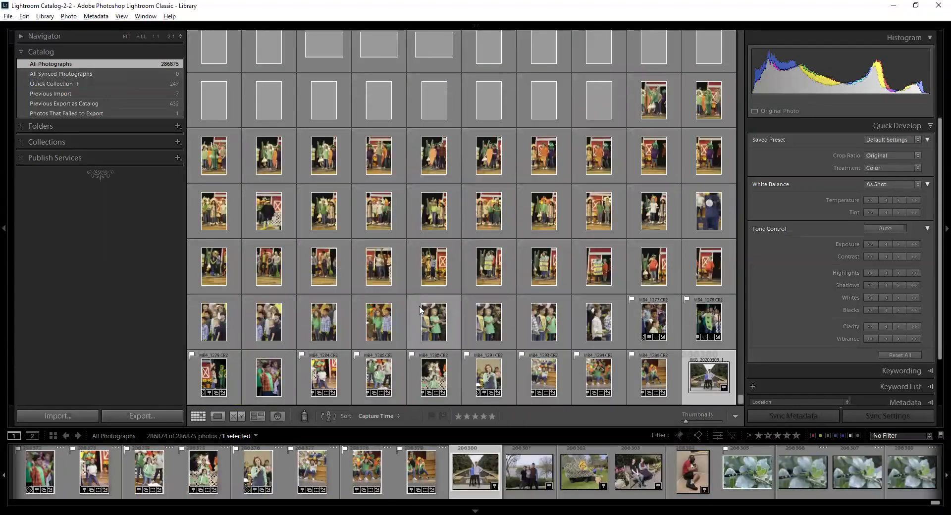
pyautogui.scroll(-3, 420, 310)
pyautogui.click(38, 95)
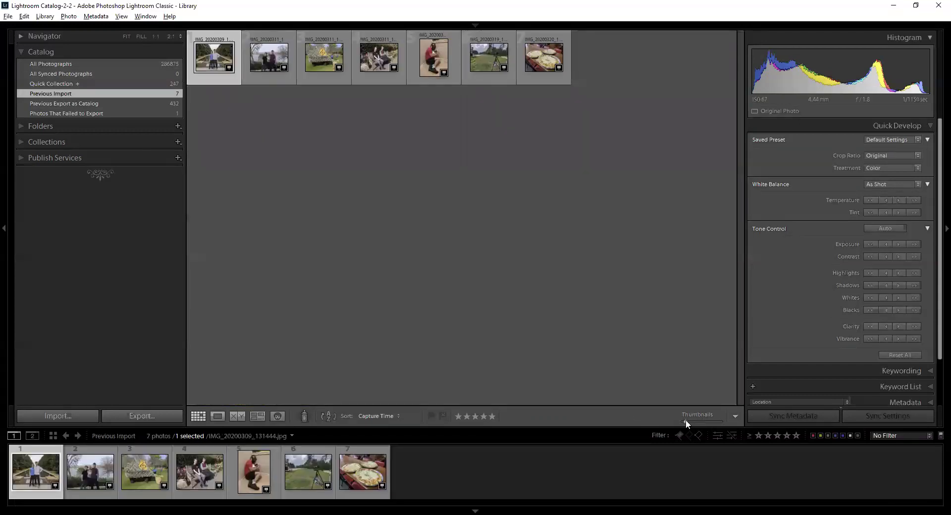
pyautogui.moveTo(686, 420); pyautogui.dragTo(705, 420)
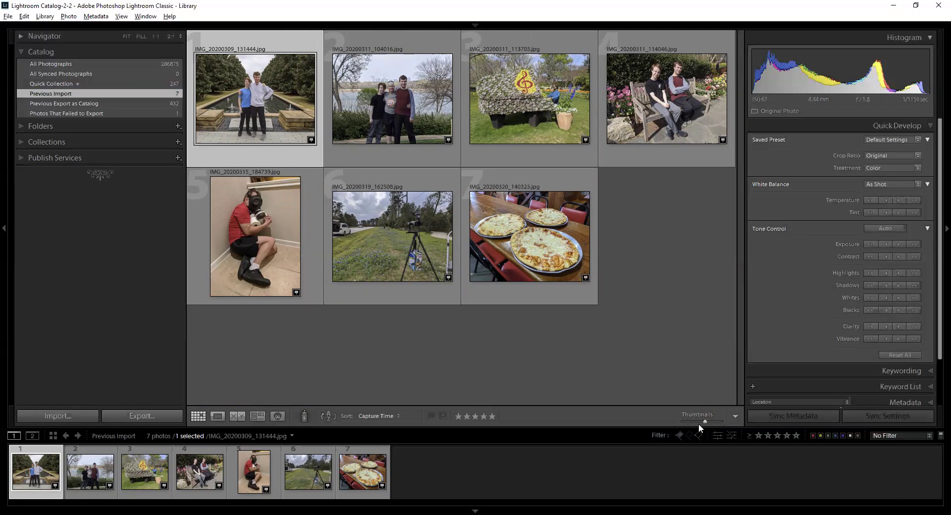
# Step: Resize the grid thumbnails, try stacking selected photos, then select fountain photo IMG_20200309_131444
pyautogui.moveTo(706, 421); pyautogui.dragTo(733, 426)
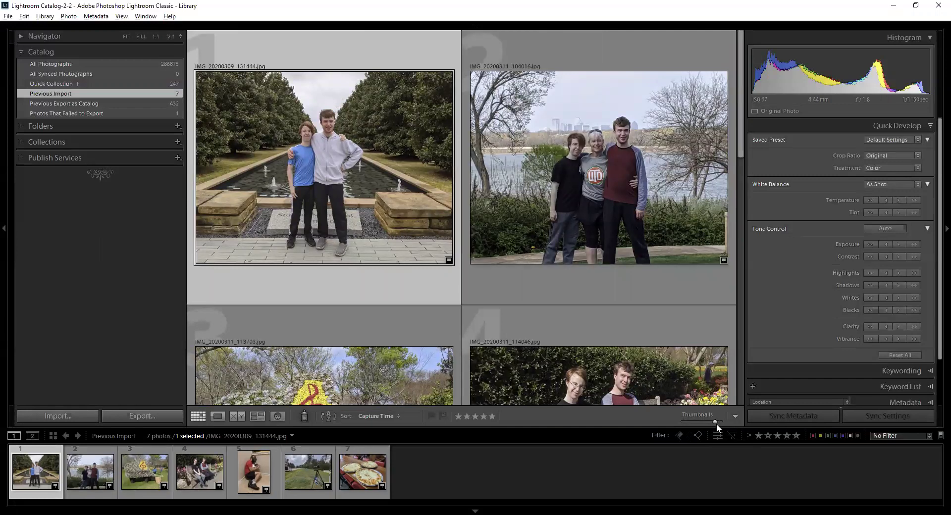
pyautogui.moveTo(714, 422); pyautogui.dragTo(708, 423)
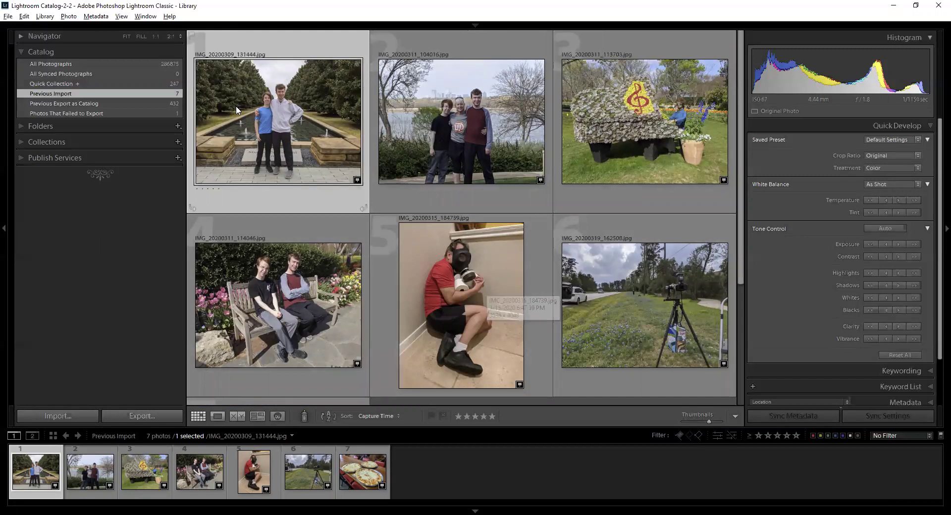
pyautogui.keyDown('ctrl'); pyautogui.click(439, 114); pyautogui.keyUp('ctrl')
pyautogui.keyDown('ctrl'); pyautogui.click(472, 300); pyautogui.keyUp('ctrl')
pyautogui.hotkey('ctrl', 'g')
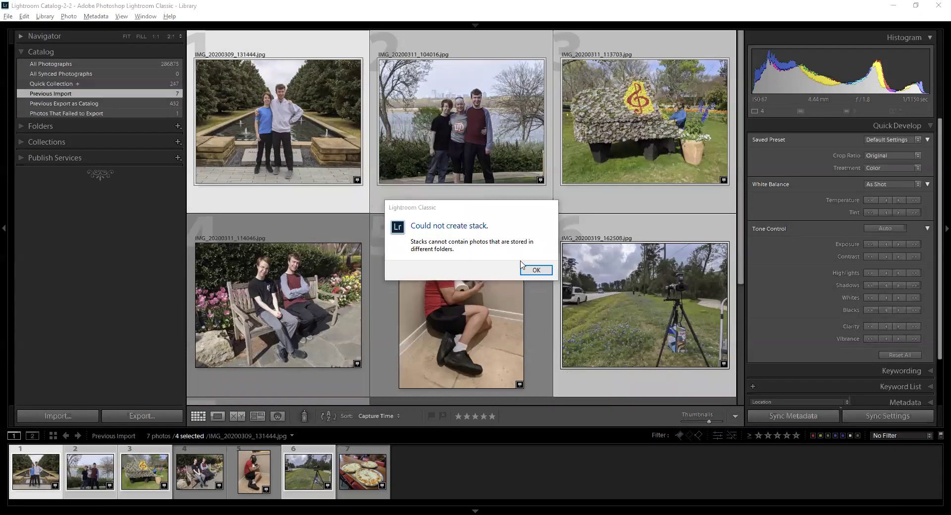
pyautogui.click(524, 270)
pyautogui.click(616, 199)
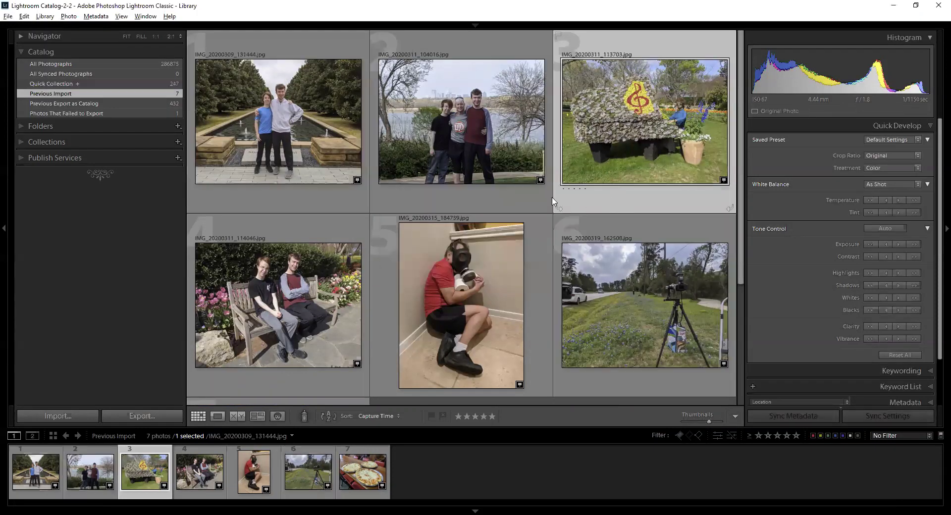
pyautogui.click(278, 144)
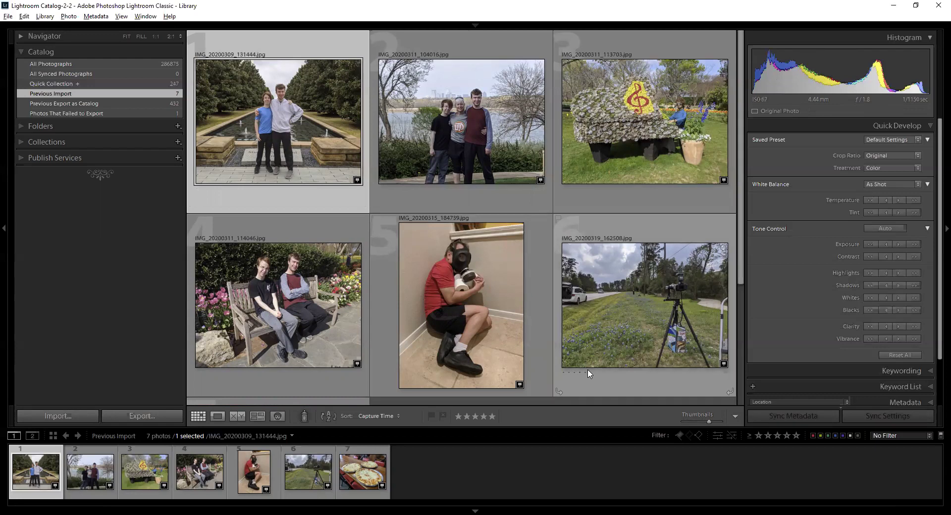
# Step: Step through photos in Loupe view, zooming IMG_20200311_104016.jpg to 1:1 and back to Fit
pyautogui.scroll(-3, 589, 374)
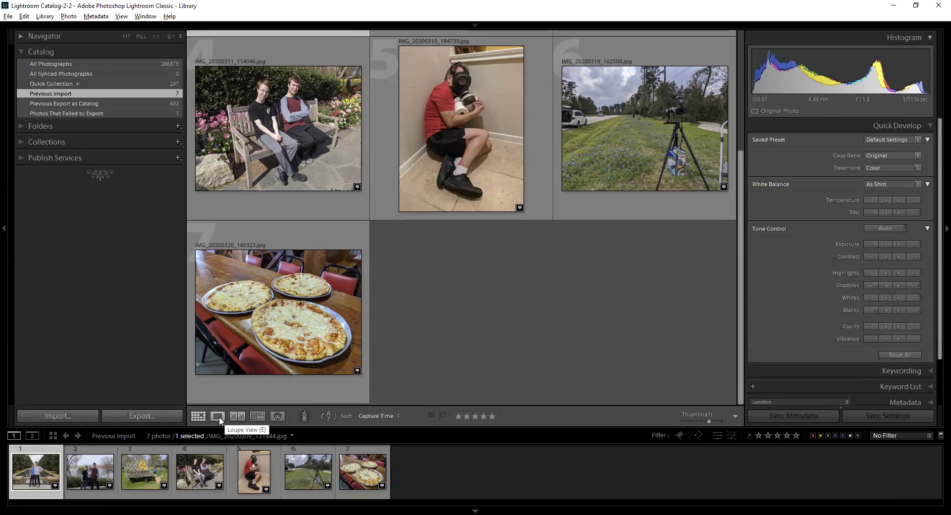
pyautogui.click(218, 416)
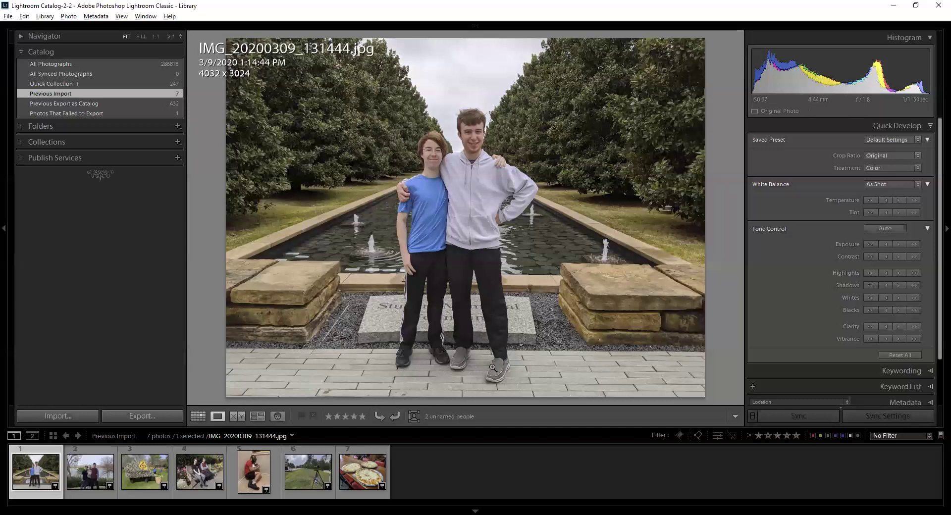
pyautogui.press('Right')
pyautogui.press('Right')
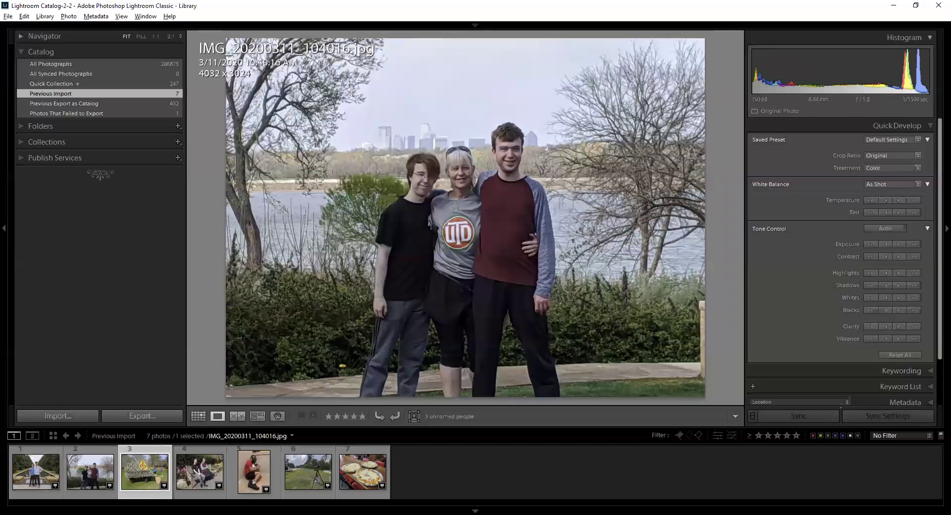
pyautogui.press('Right')
pyautogui.press('Right')
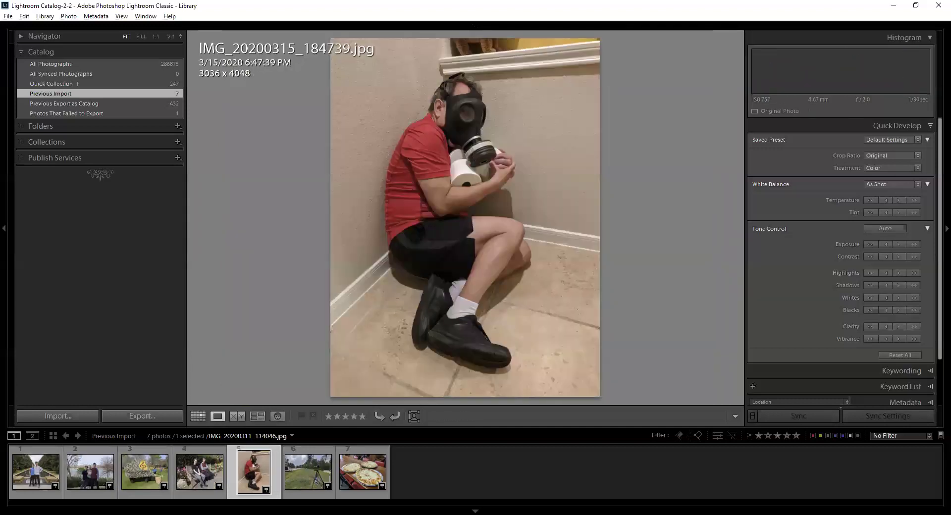
pyautogui.press('Right')
pyautogui.press('Right')
pyautogui.press('Left')
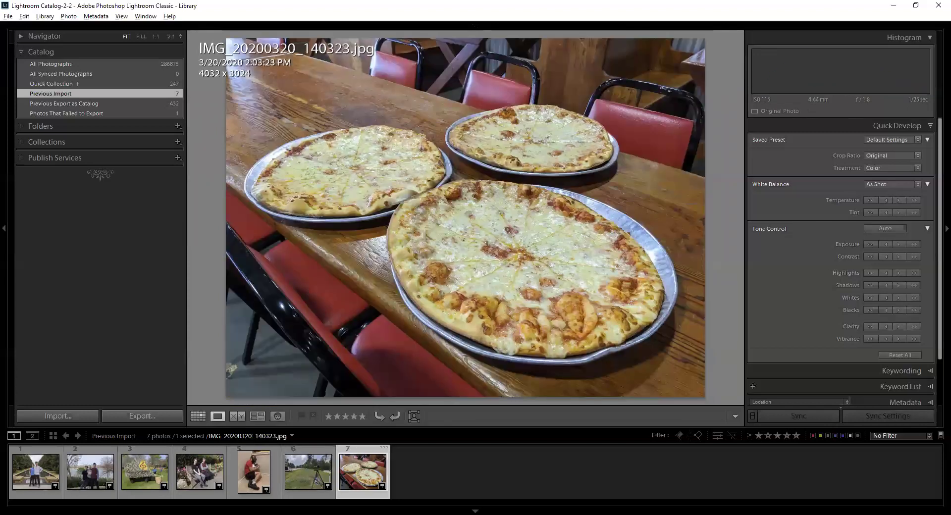
pyautogui.press('Left')
pyautogui.press('Left')
pyautogui.press('Left')
pyautogui.press('Left')
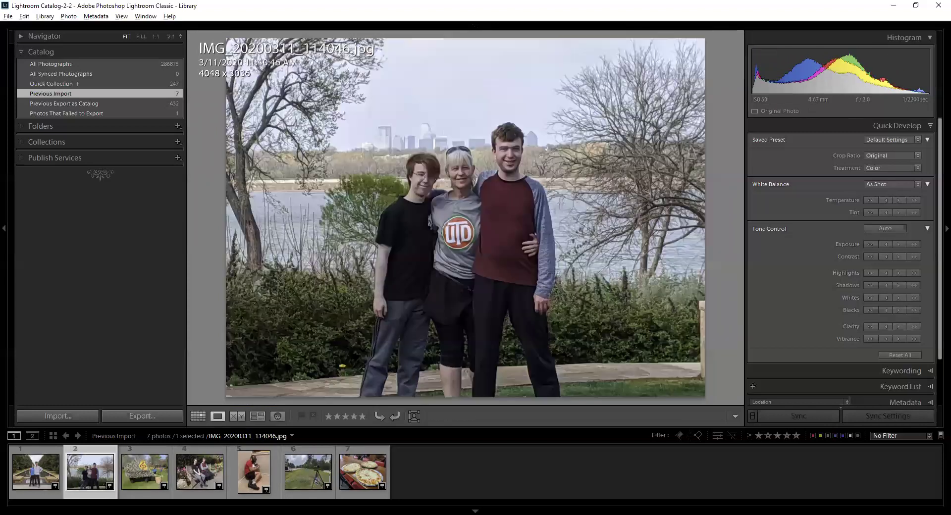
pyautogui.click(460, 170)
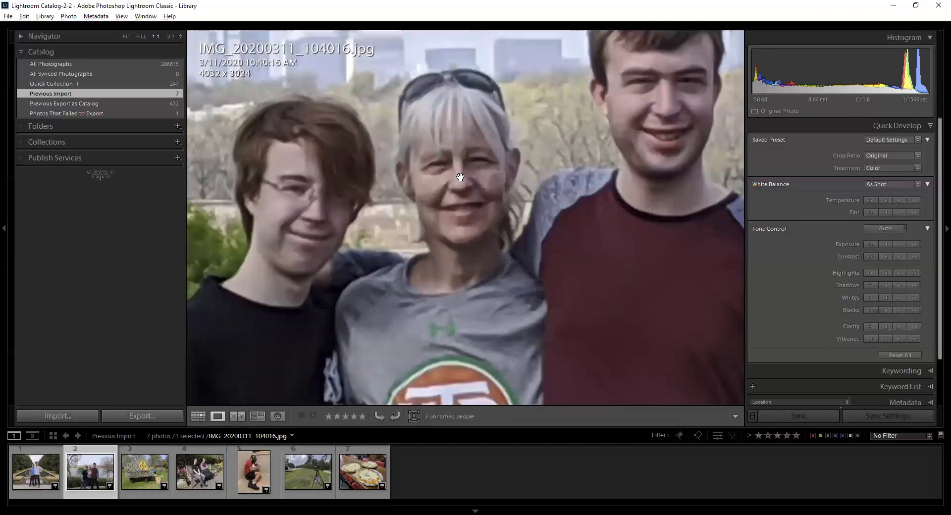
pyautogui.moveTo(497, 225); pyautogui.dragTo(416, 229)
pyautogui.click(415, 229)
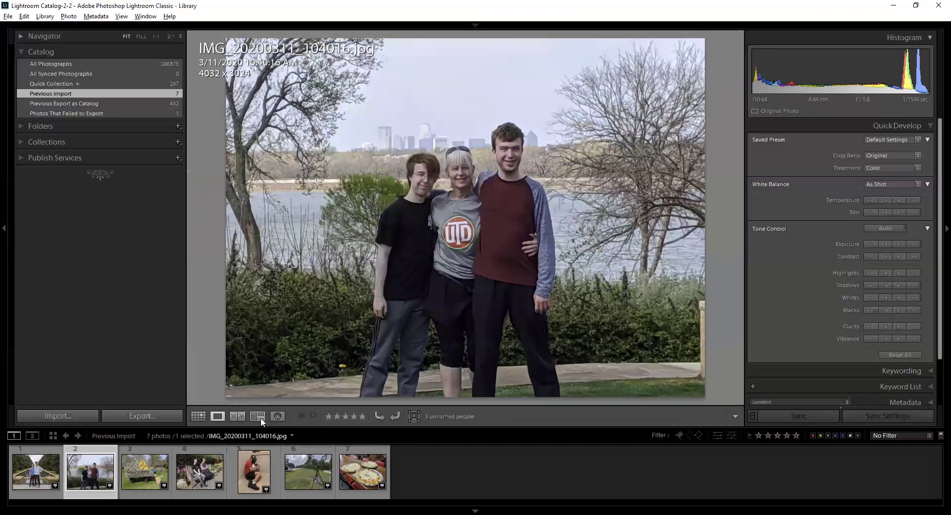
# Step: Compare IMG_20200311_104016.jpg with the fountain photo at 1:1, panning to the faces, then Fit
pyautogui.click(235, 420)
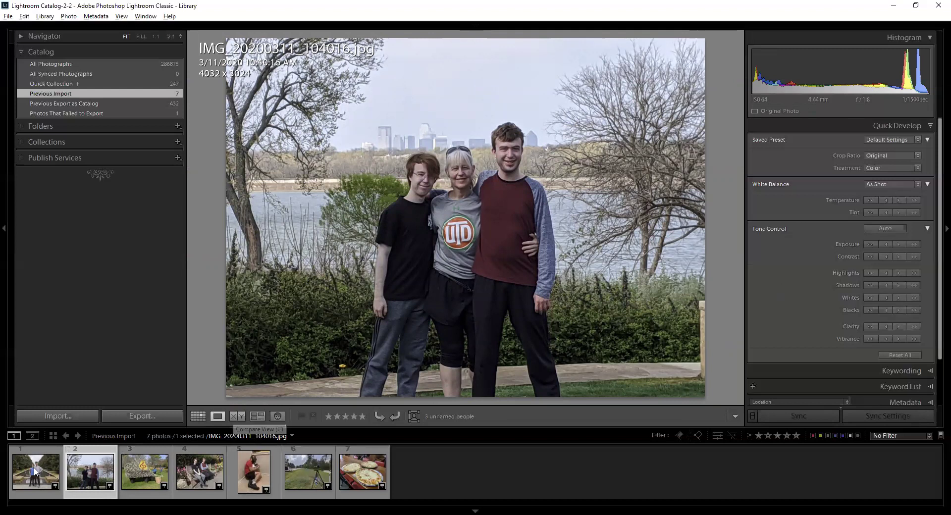
pyautogui.click(239, 416)
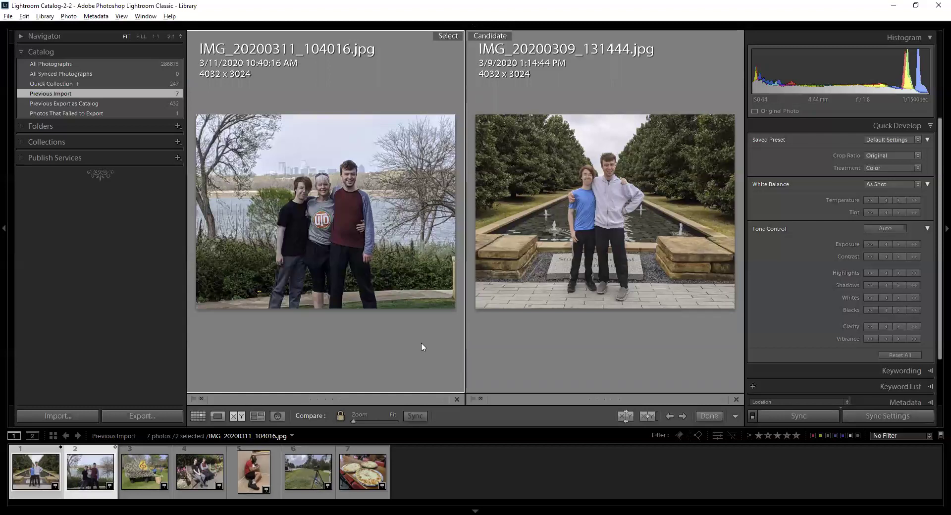
pyautogui.click(342, 172)
pyautogui.moveTo(298, 211); pyautogui.dragTo(329, 257)
pyautogui.moveTo(295, 183); pyautogui.dragTo(310, 163)
pyautogui.moveTo(381, 265)
pyautogui.mouseDown()
pyautogui.moveTo(363, 267)
pyautogui.moveTo(380, 255)
pyautogui.mouseUp()
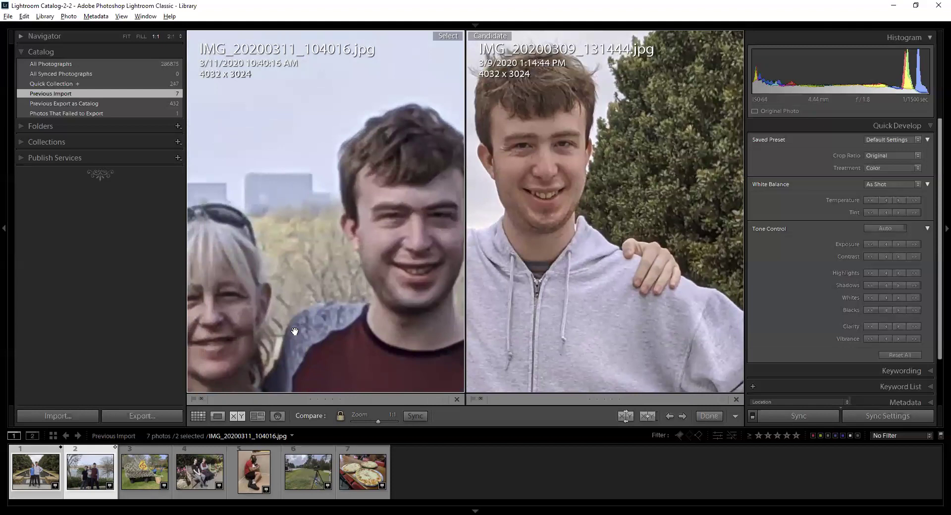
pyautogui.moveTo(295, 333); pyautogui.dragTo(214, 267)
pyautogui.click(217, 281)
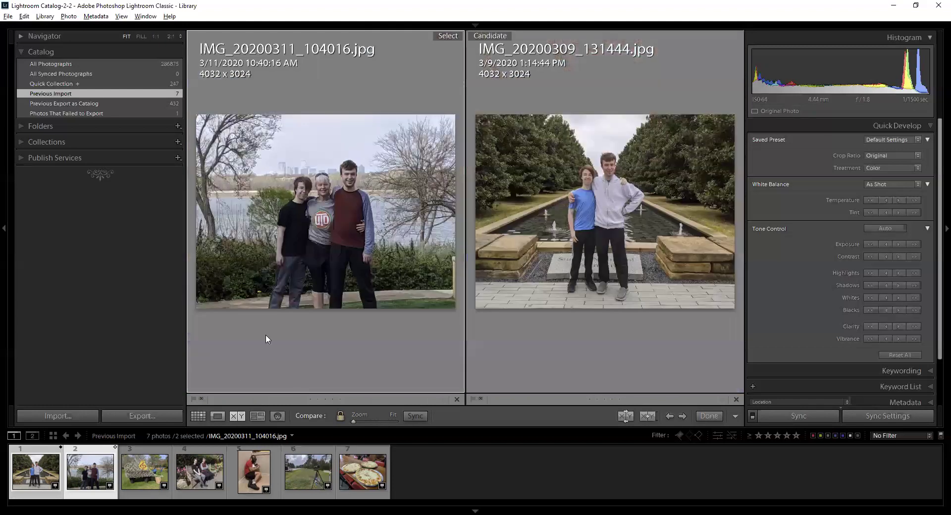
# Step: Survey photos 2–7, then remove the lake, piano, bench, gas mask and tripod shots
pyautogui.click(255, 419)
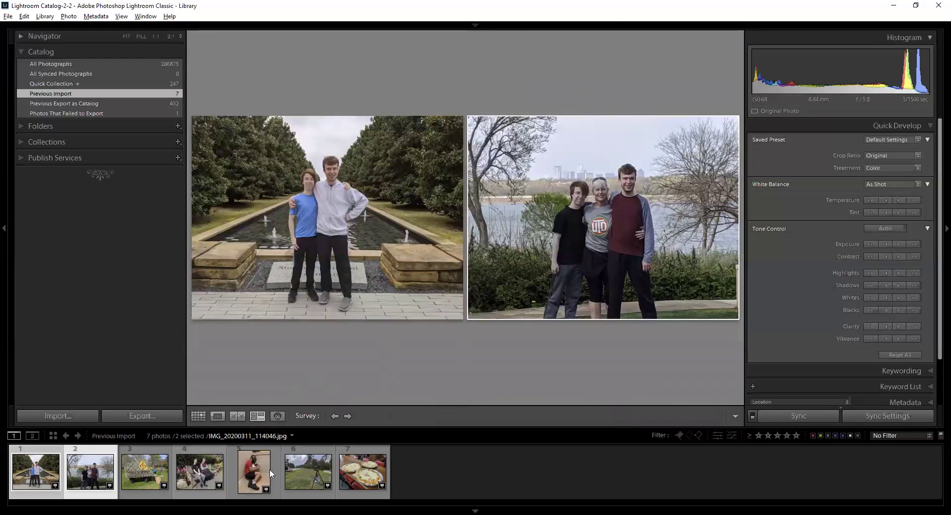
pyautogui.keyDown('shift'); pyautogui.click(345, 471); pyautogui.keyUp('shift')
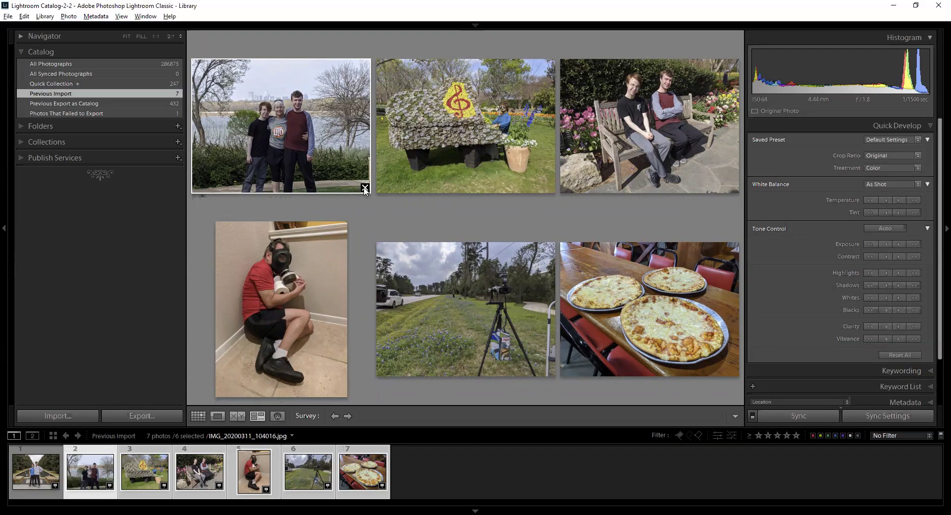
pyautogui.click(365, 188)
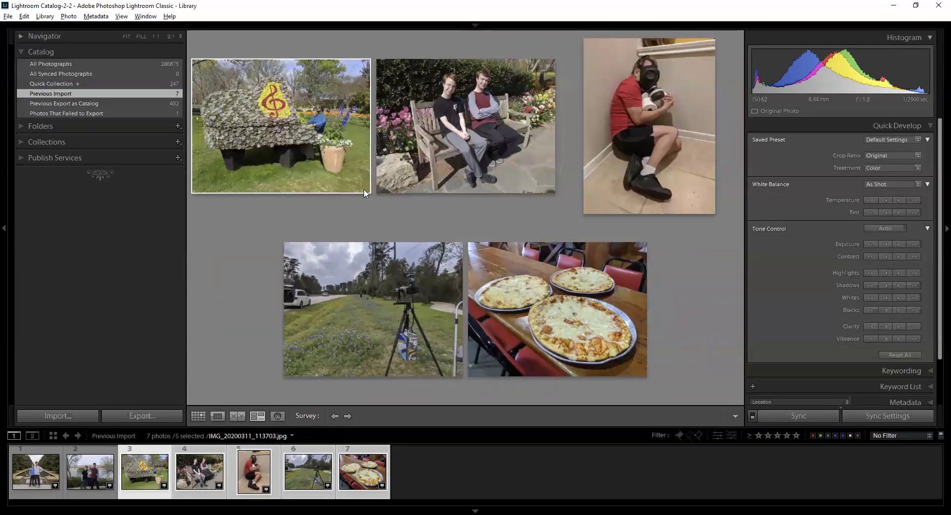
pyautogui.click(365, 188)
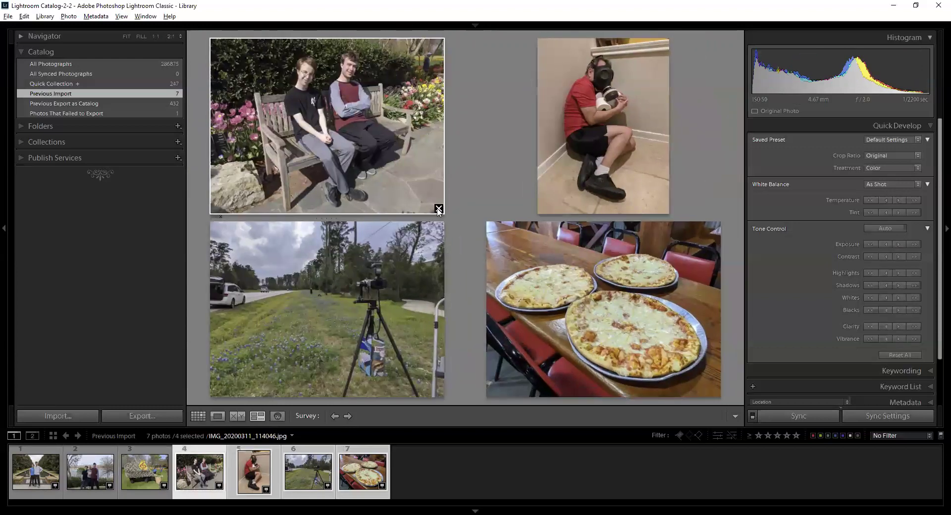
pyautogui.click(437, 209)
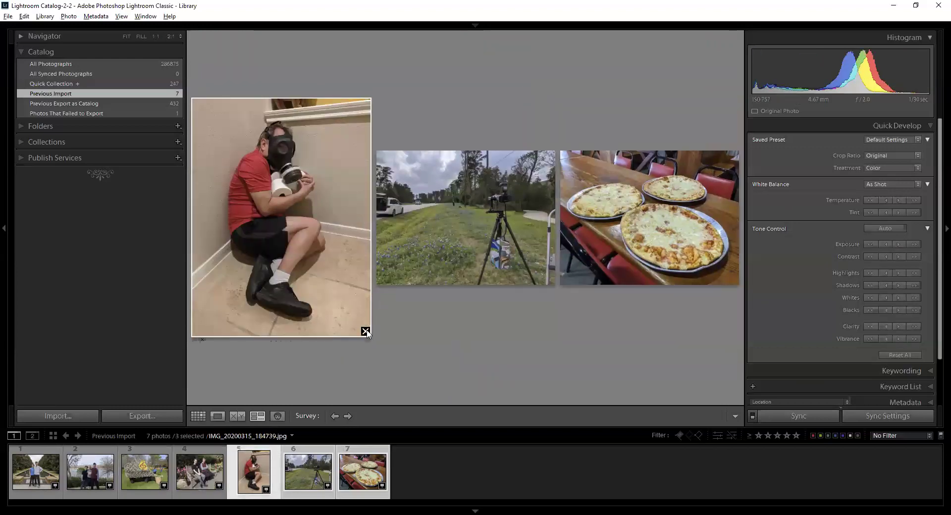
pyautogui.click(366, 332)
pyautogui.click(455, 314)
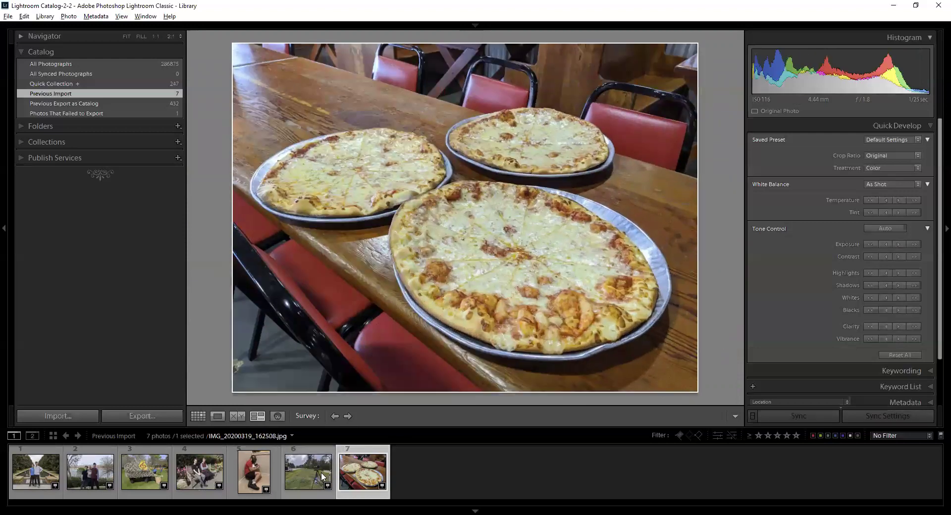
# Step: In People view, confirm the suggested names for the first face and the face with glasses
pyautogui.click(279, 417)
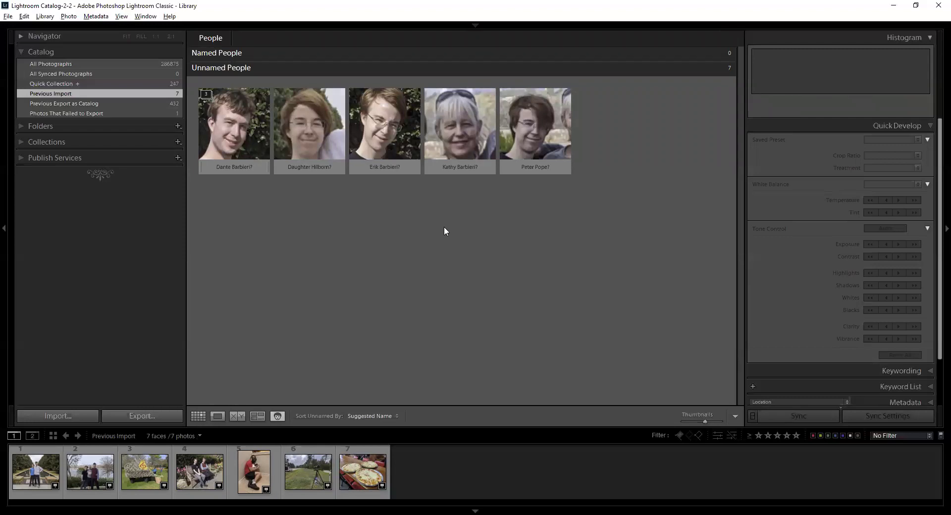
pyautogui.moveTo(229, 146)
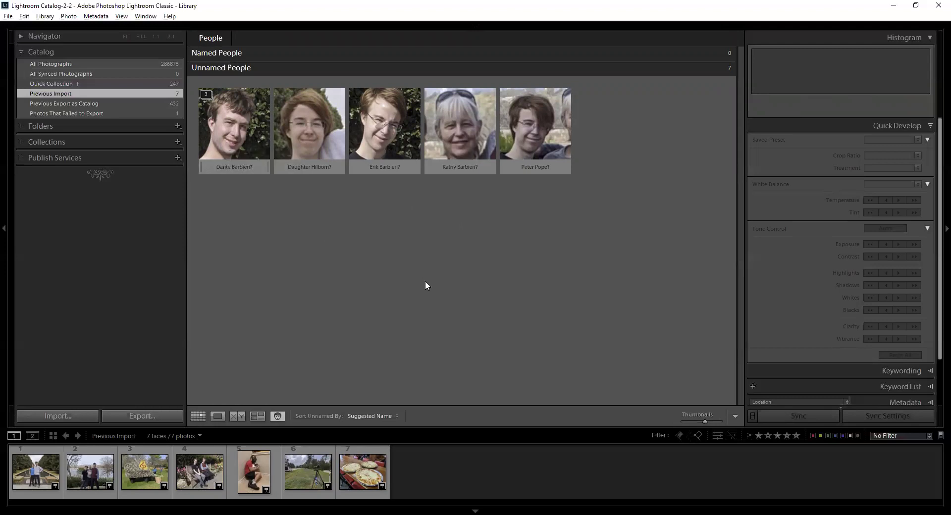
pyautogui.moveTo(211, 172)
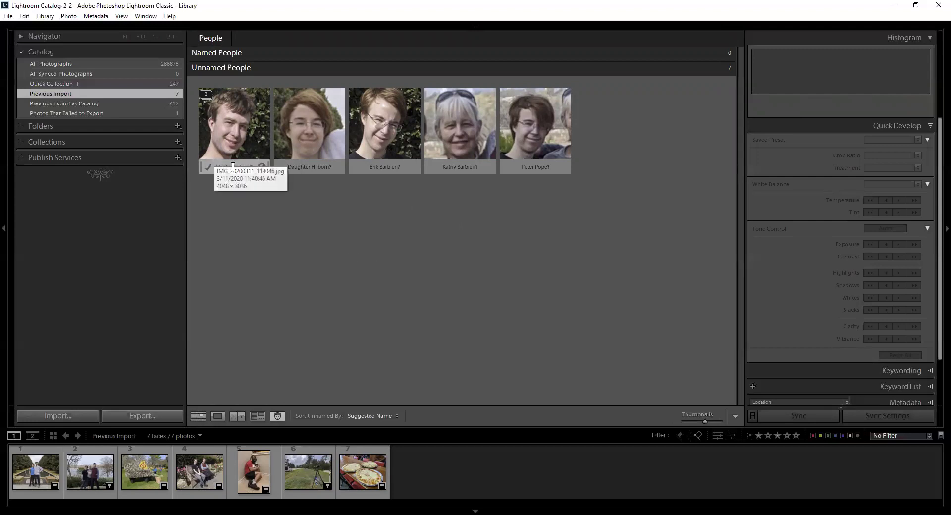
pyautogui.click(208, 168)
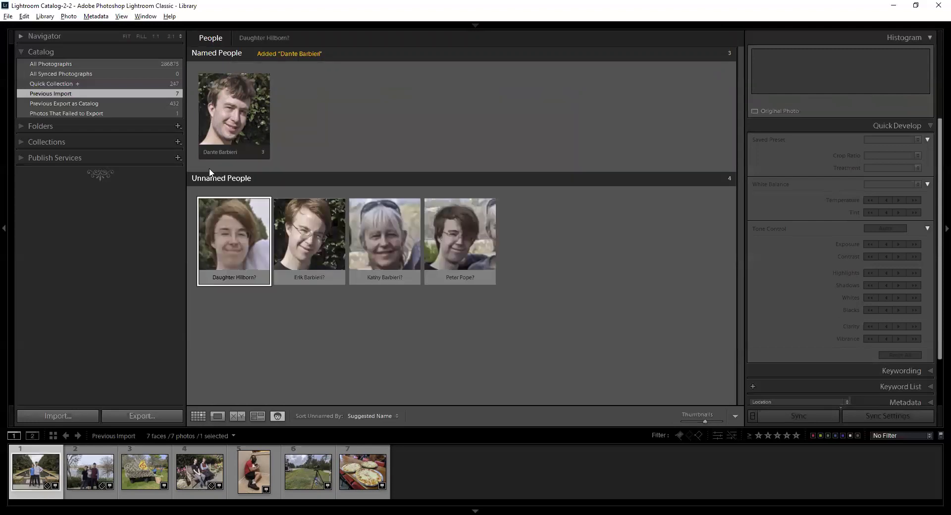
pyautogui.click(280, 278)
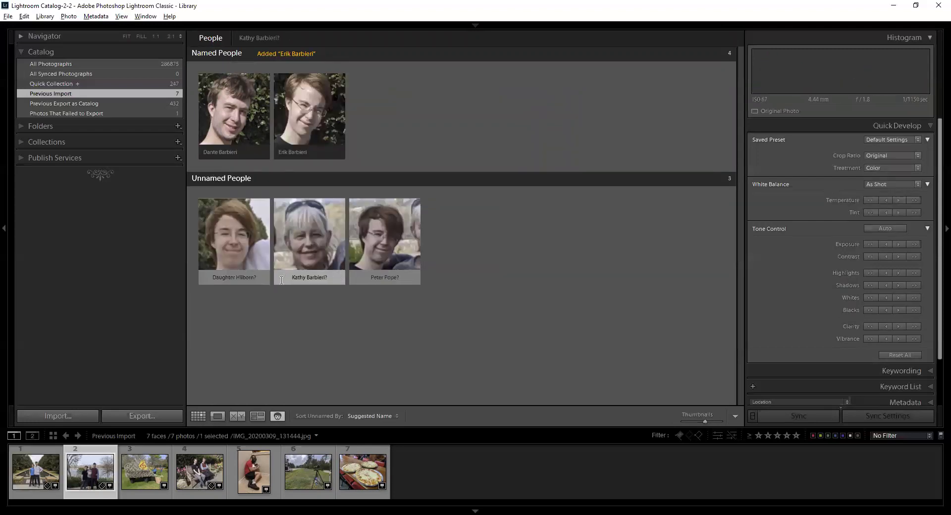
# Step: File two unnamed faces under the named person, confirm the last suggestion, and select the gas mask photo
pyautogui.moveTo(233, 243); pyautogui.dragTo(312, 107)
pyautogui.moveTo(309, 239); pyautogui.dragTo(317, 119)
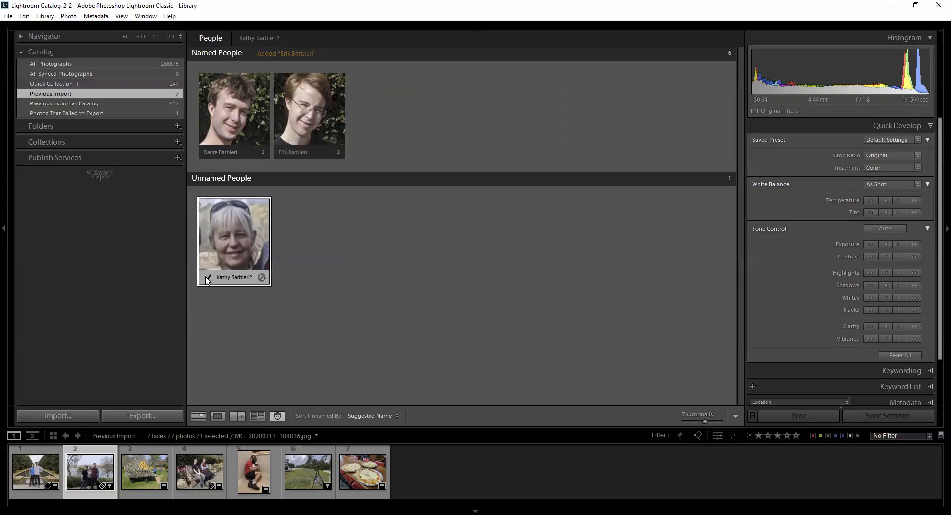
pyautogui.click(207, 278)
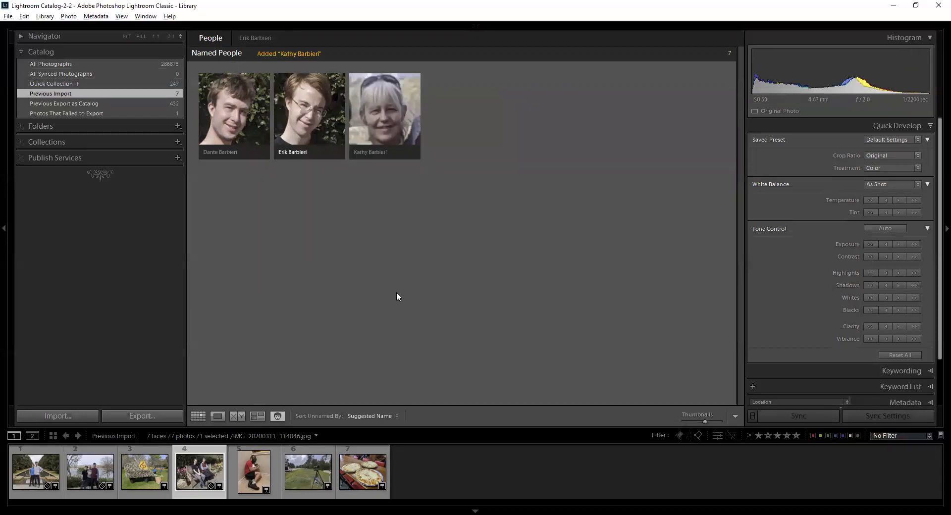
pyautogui.click(266, 478)
# Step: Open the gas mask photo in Loupe and tag the masked head as a face with the man's name
pyautogui.doubleClick(268, 478)
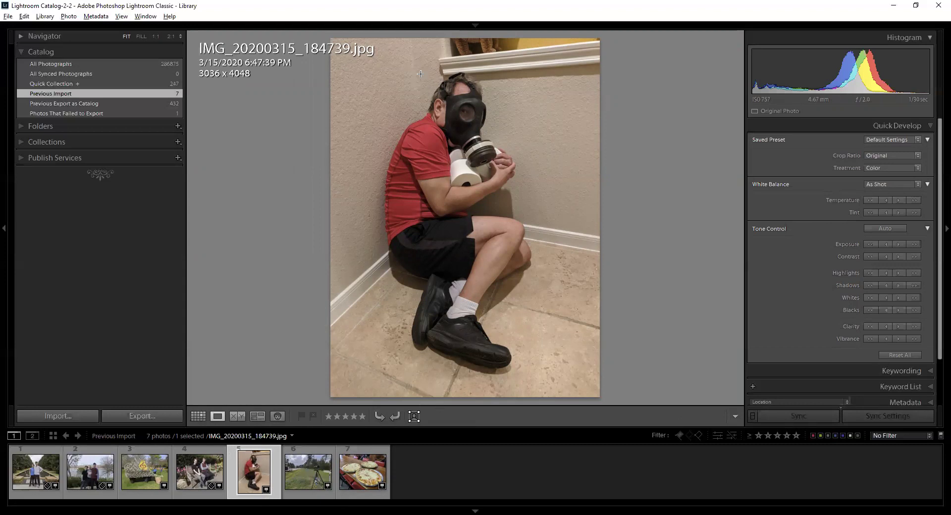
pyautogui.moveTo(424, 74); pyautogui.dragTo(495, 142)
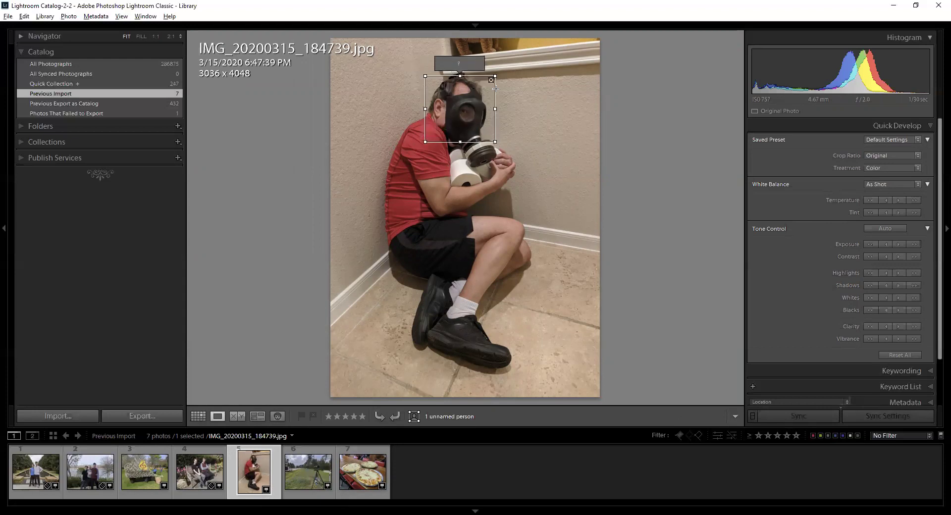
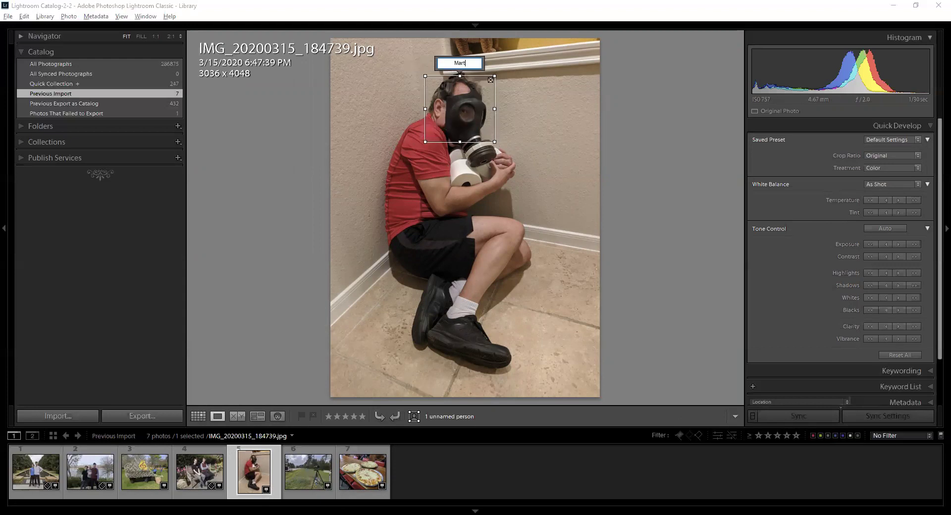
pyautogui.press('Return')
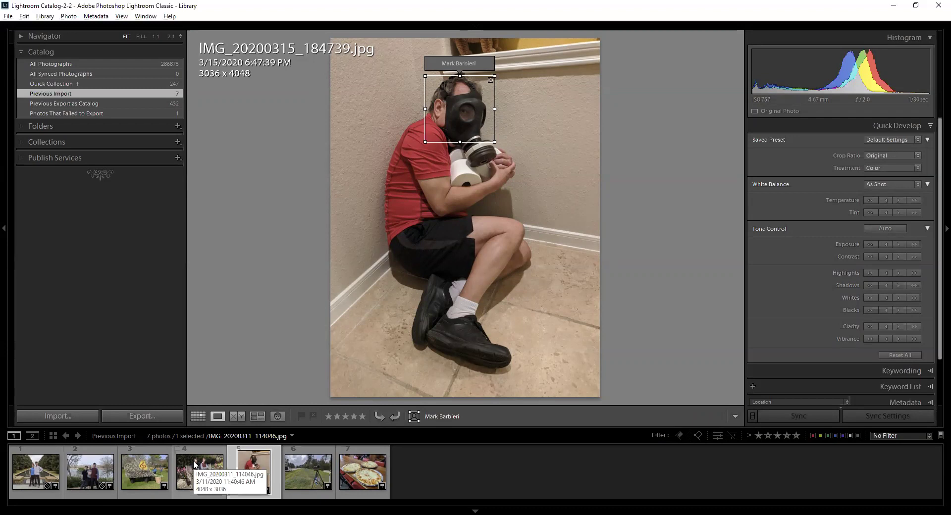
# Step: Expand the Navigator and show the gas mask photo alone at 1:1 zoom
pyautogui.press('g')
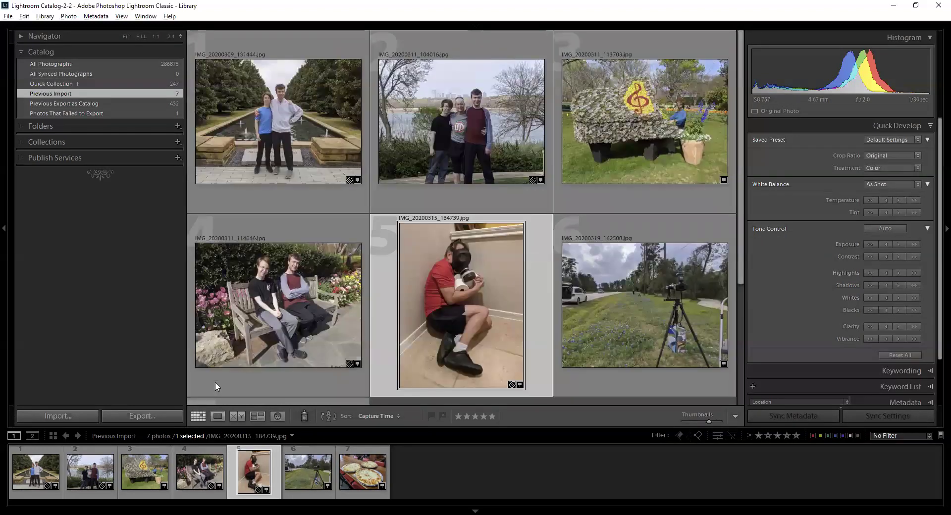
pyautogui.click(24, 35)
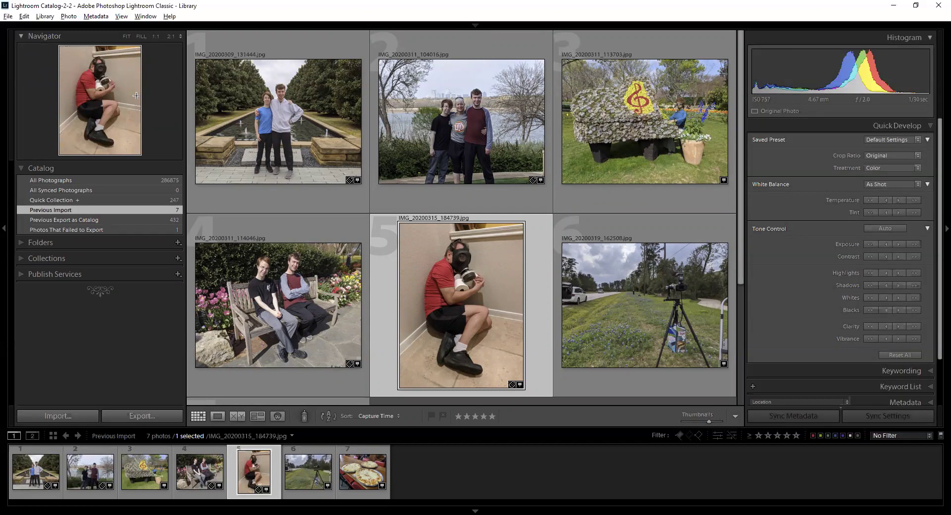
pyautogui.click(220, 417)
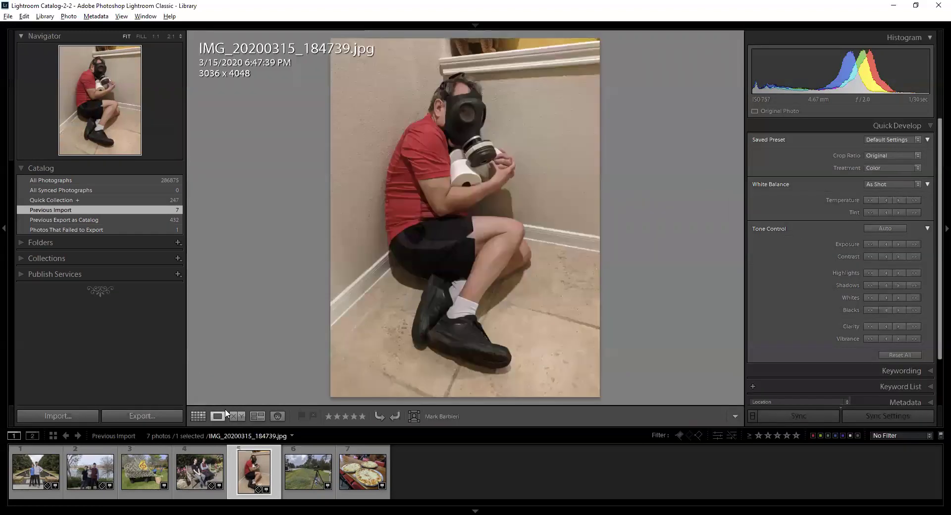
pyautogui.click(155, 35)
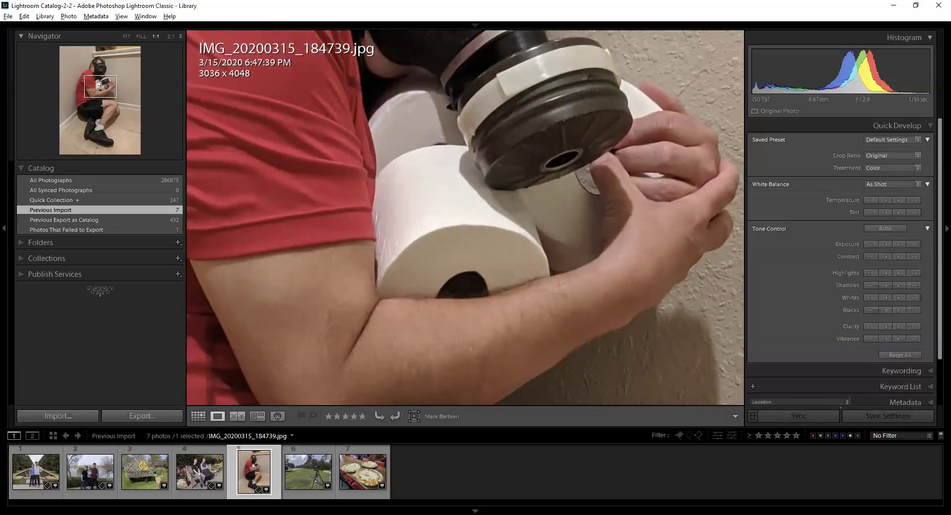
# Step: Pan the 1:1 view across the mask, its filter, the toilet paper and hands
pyautogui.moveTo(102, 87)
pyautogui.mouseDown()
pyautogui.moveTo(97, 68)
pyautogui.moveTo(75, 94)
pyautogui.moveTo(98, 132)
pyautogui.moveTo(102, 70)
pyautogui.mouseUp()
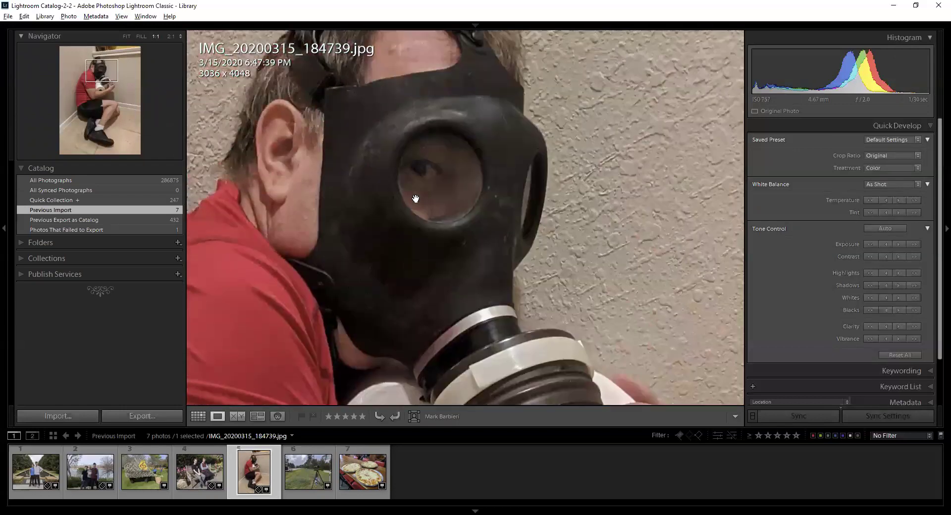
pyautogui.moveTo(424, 245); pyautogui.dragTo(548, 239)
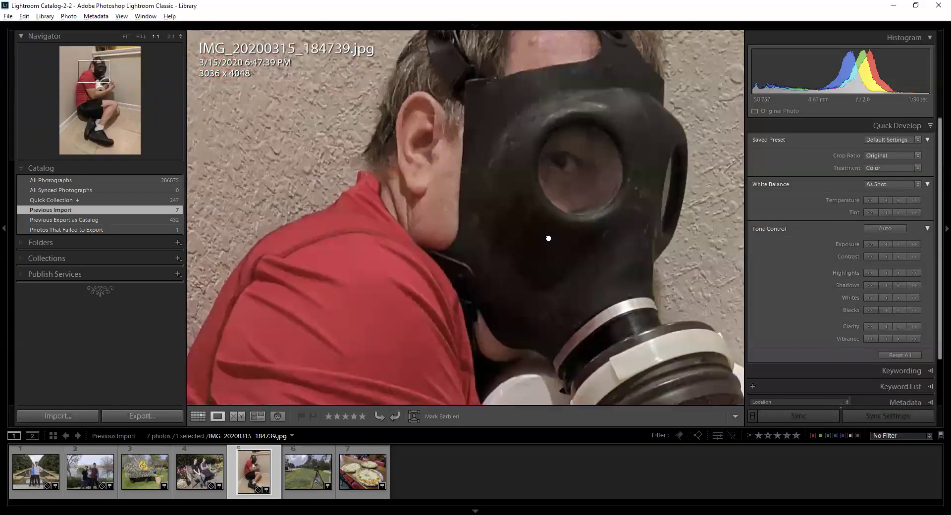
pyautogui.moveTo(600, 144); pyautogui.dragTo(622, 160)
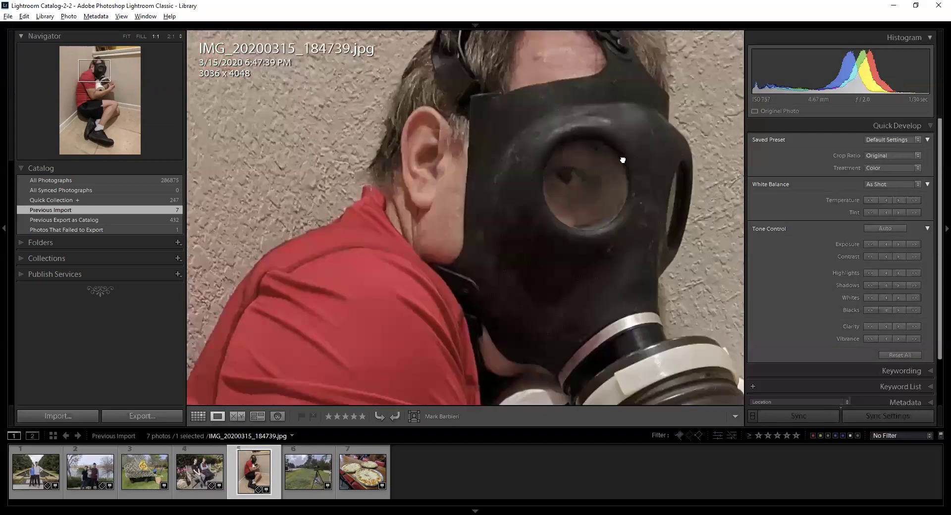
pyautogui.moveTo(611, 295); pyautogui.dragTo(480, 148)
pyautogui.moveTo(472, 306); pyautogui.dragTo(444, 238)
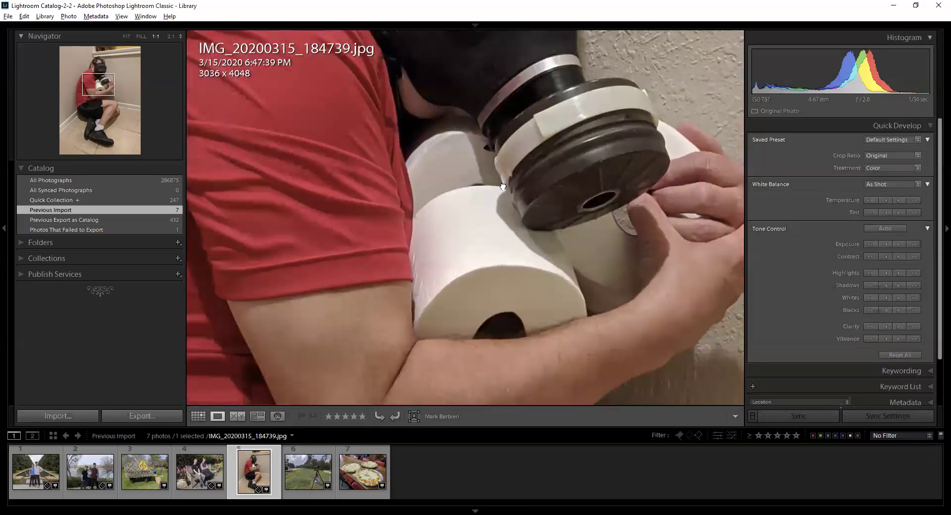
pyautogui.scroll(3, 449, 235)
pyautogui.scroll(-3, 393, 236)
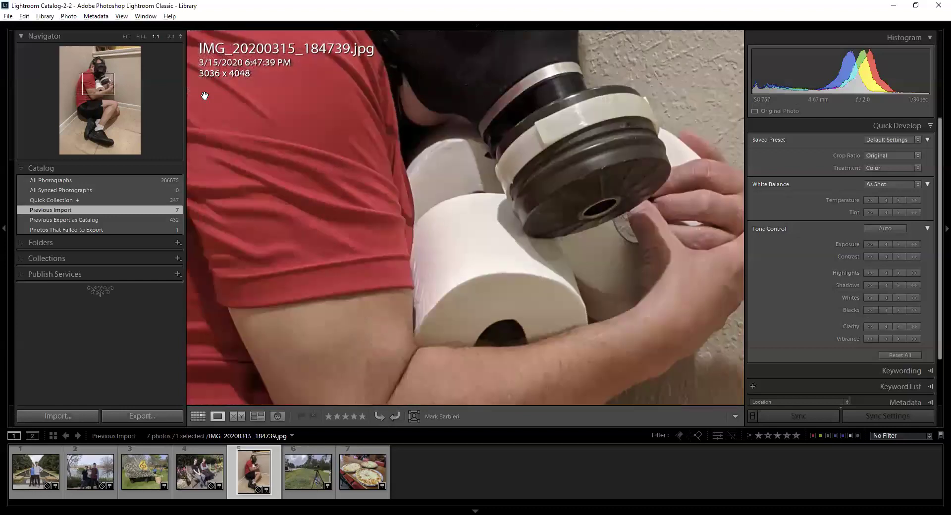
# Step: Try the Fit and Fill views, then zoom back to 1:1 centred on the mask
pyautogui.click(127, 37)
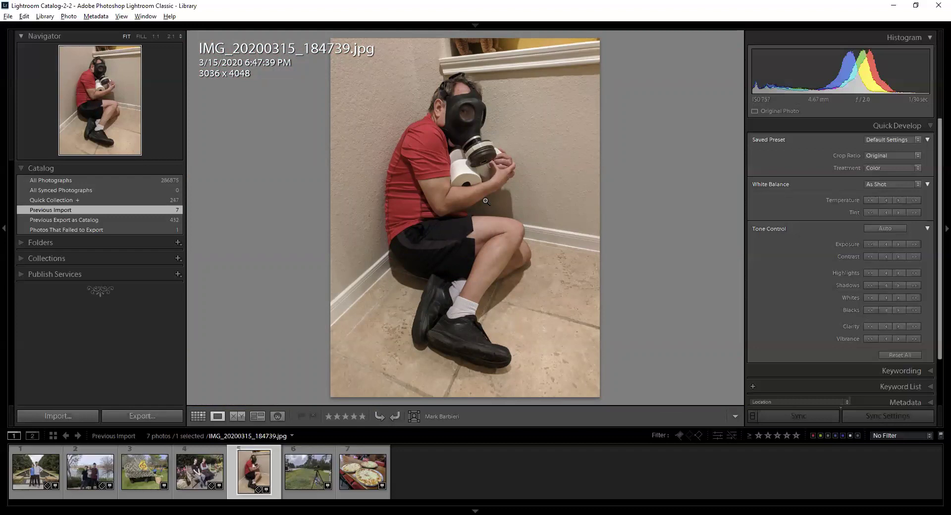
pyautogui.click(141, 36)
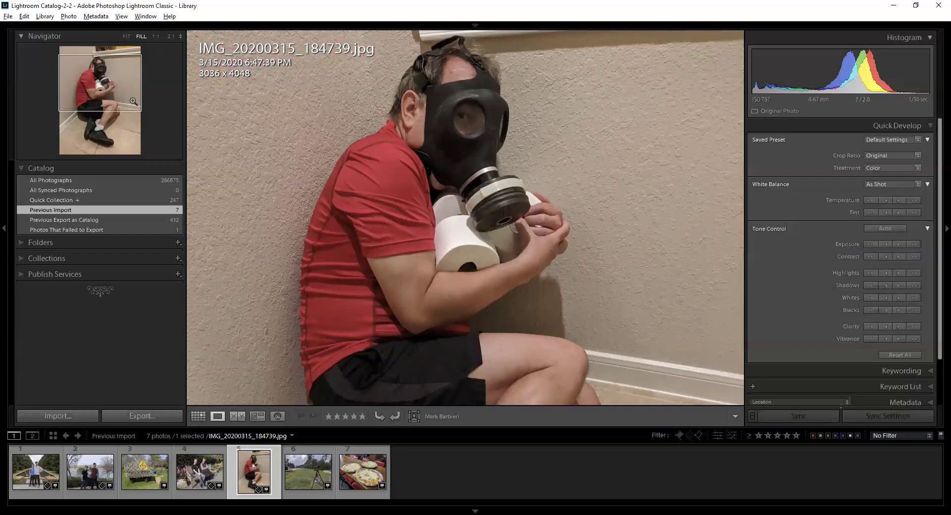
pyautogui.moveTo(107, 82)
pyautogui.mouseDown()
pyautogui.moveTo(99, 129)
pyautogui.moveTo(115, 72)
pyautogui.mouseUp()
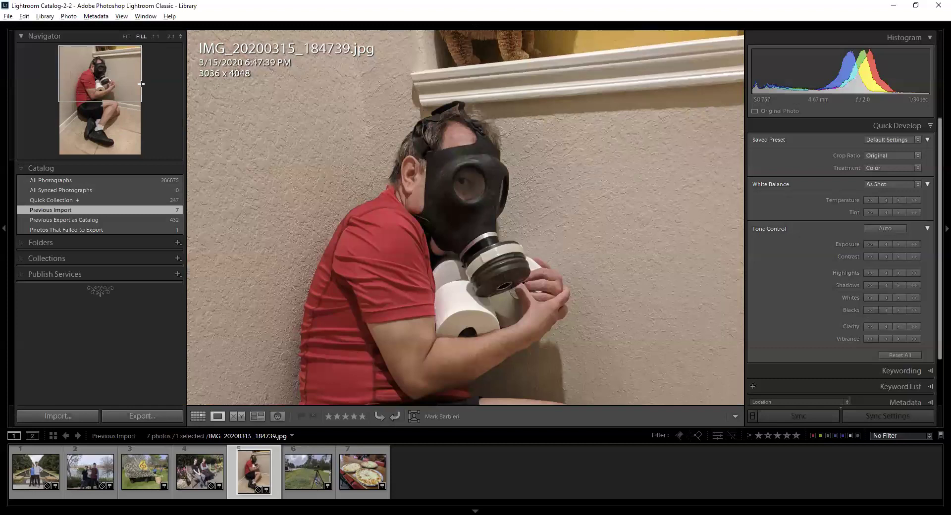
pyautogui.moveTo(140, 98); pyautogui.dragTo(139, 73)
pyautogui.click(155, 37)
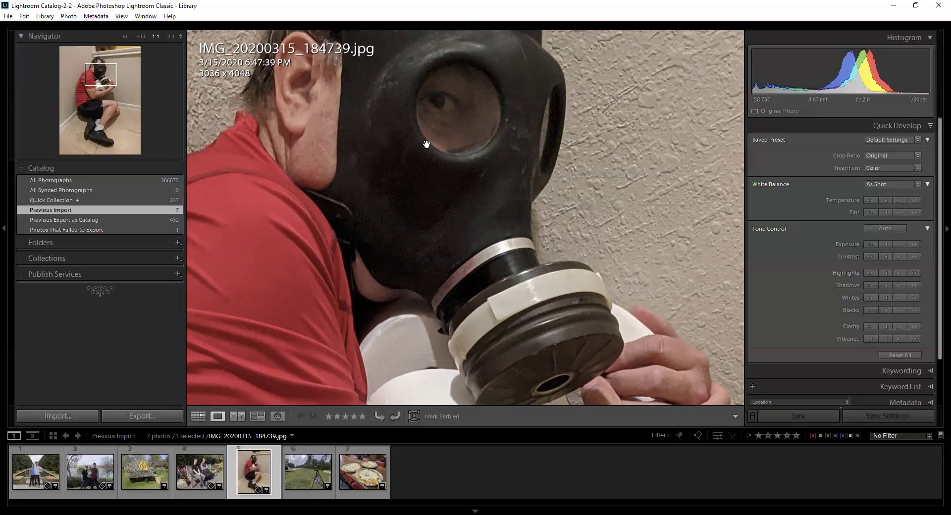
pyautogui.click(180, 36)
# Step: Zoom the gas mask photo to 1:16, 2:1, then 11:1 and pan the magnified view
pyautogui.click(176, 48)
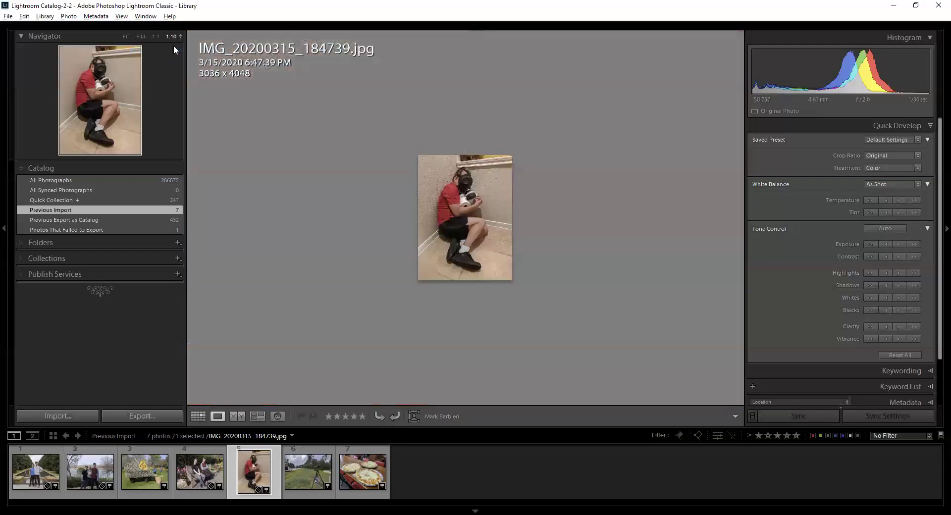
pyautogui.click(181, 37)
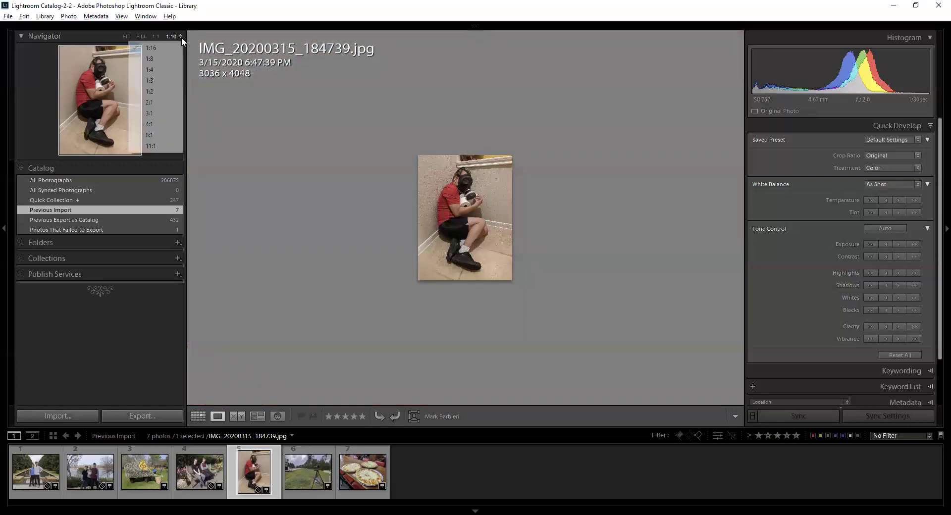
pyautogui.click(158, 100)
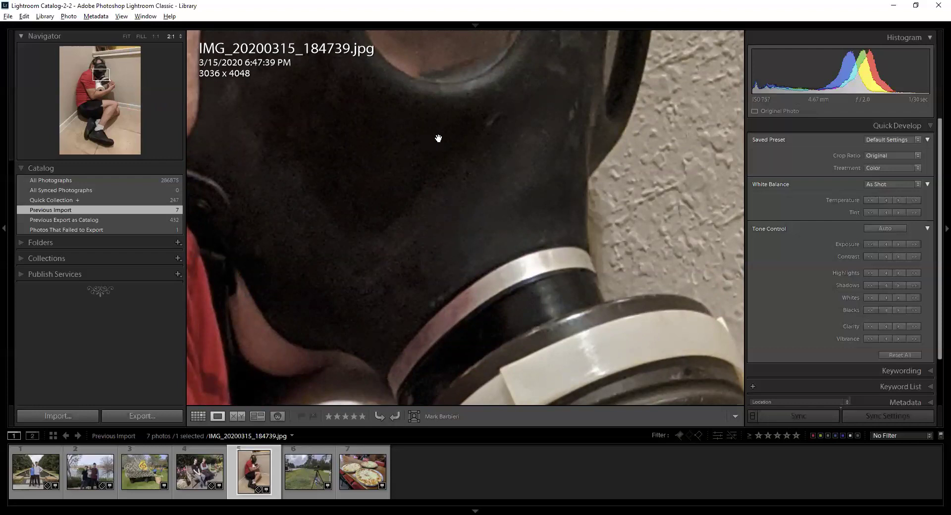
pyautogui.click(181, 36)
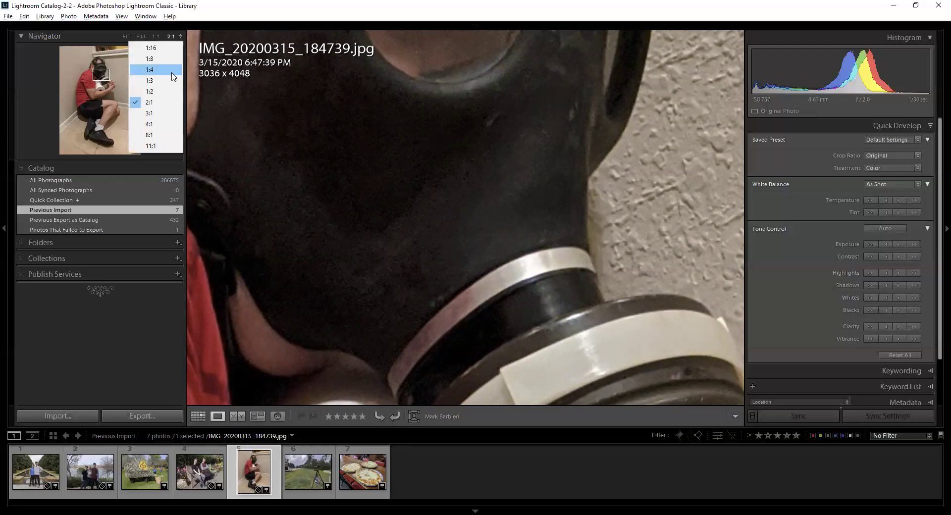
pyautogui.click(151, 145)
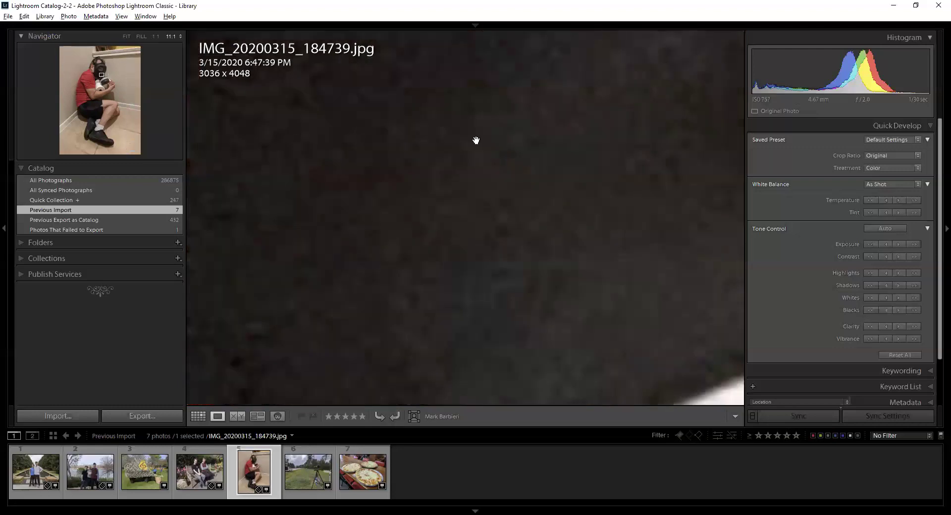
pyautogui.moveTo(456, 120); pyautogui.dragTo(554, 259)
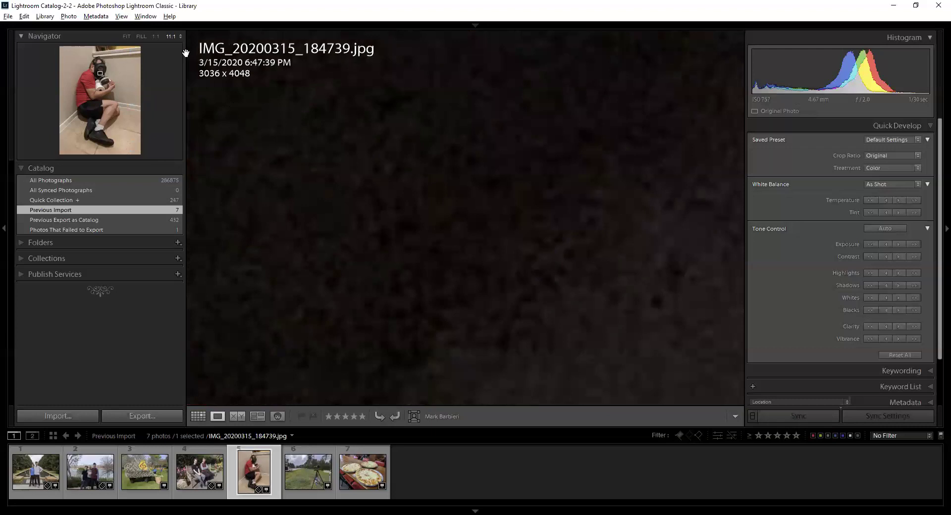
# Step: Return the zoom to 2:1 and collapse the Navigator panel
pyautogui.click(179, 37)
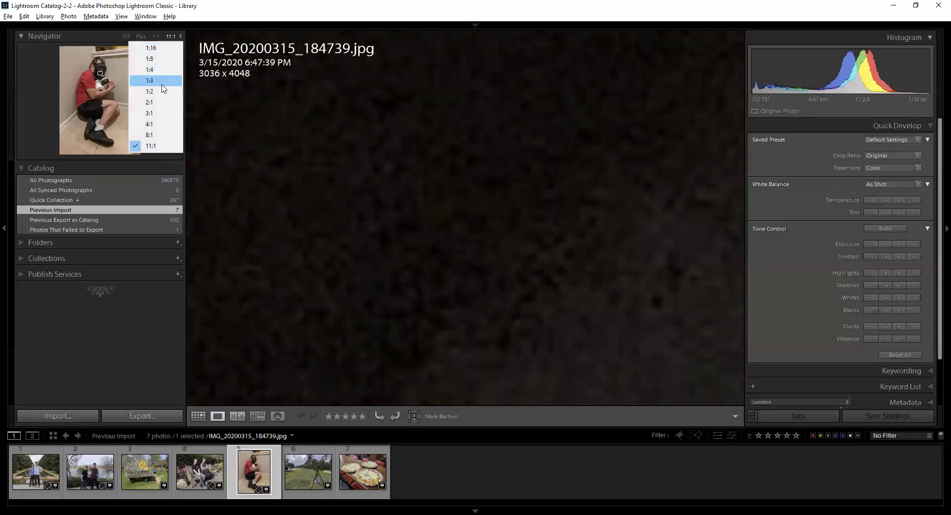
pyautogui.click(159, 102)
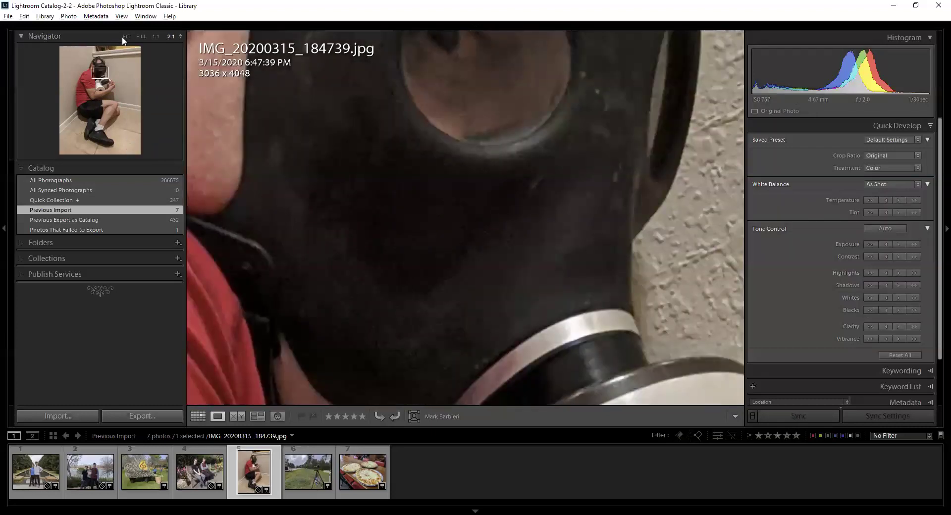
pyautogui.click(122, 37)
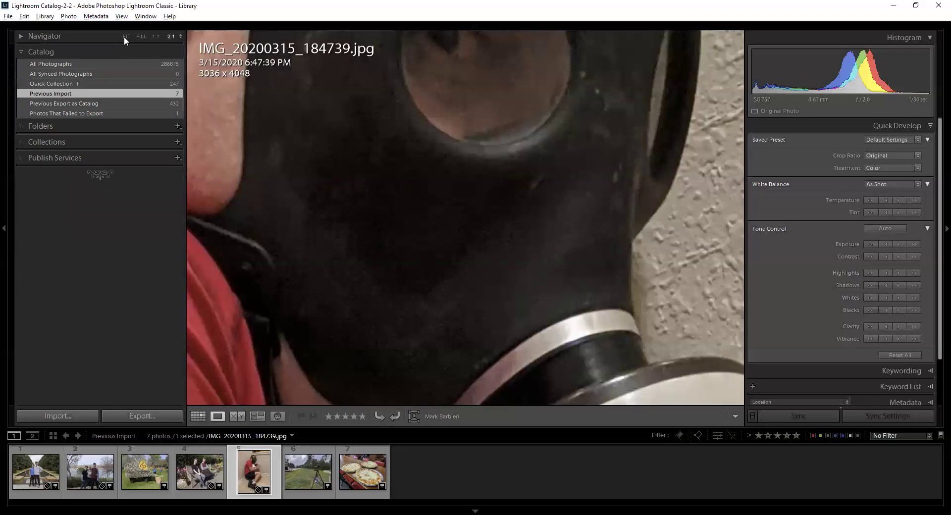
pyautogui.click(125, 37)
# Step: Set the gas mask photo to 1:1, then toggle Grid and Loupe, ending on the seven-photo grid
pyautogui.click(156, 36)
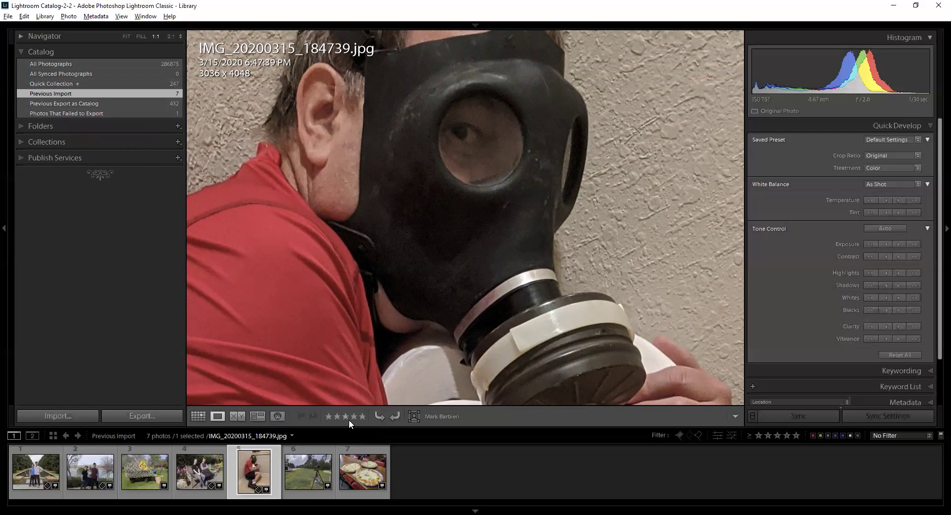
pyautogui.click(217, 417)
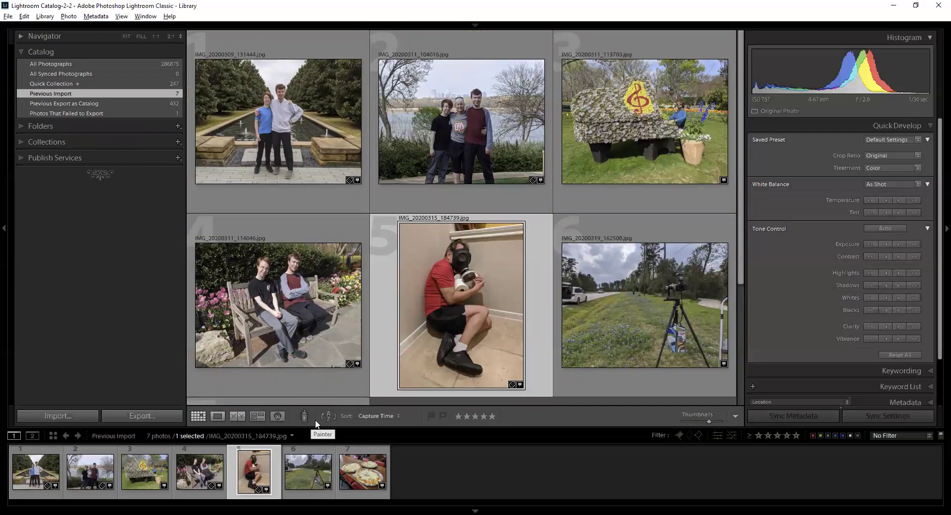
pyautogui.click(218, 415)
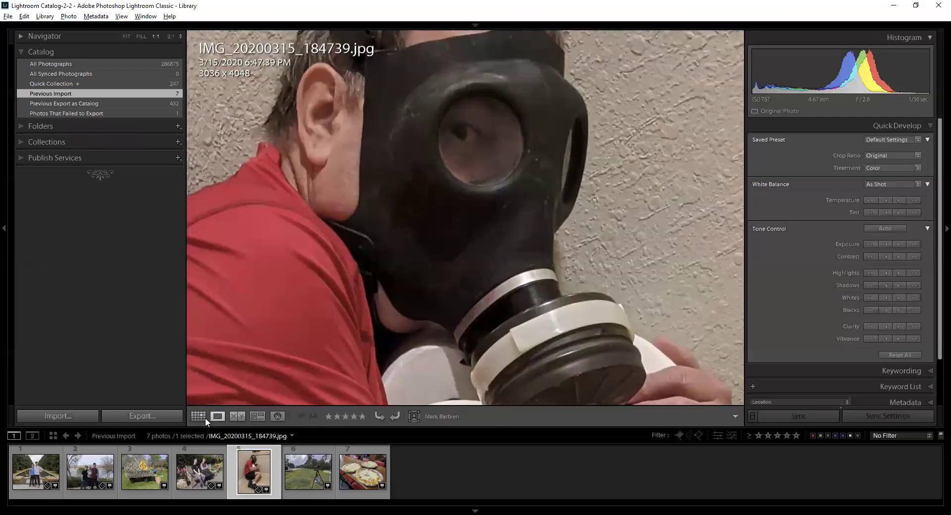
pyautogui.click(198, 417)
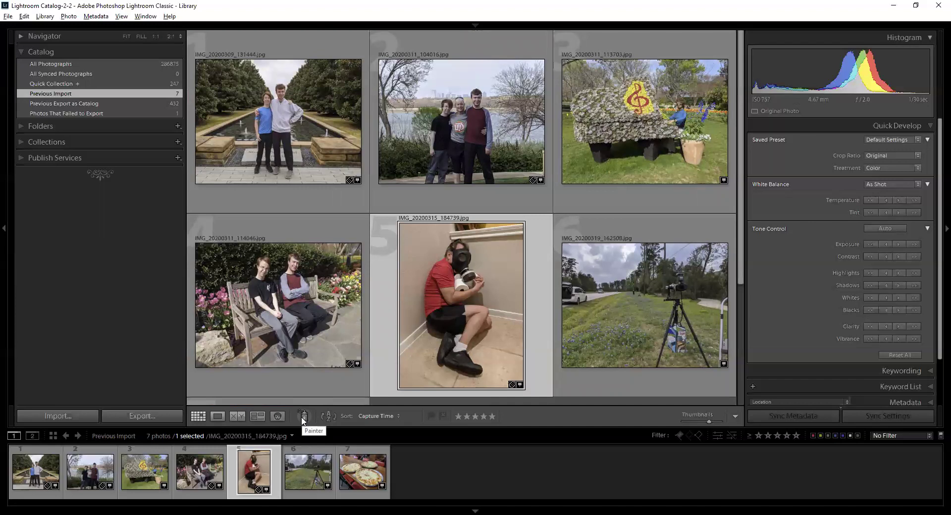
# Step: Paint the keyword Dallas Test onto the first and third photos with the Painter
pyautogui.click(302, 418)
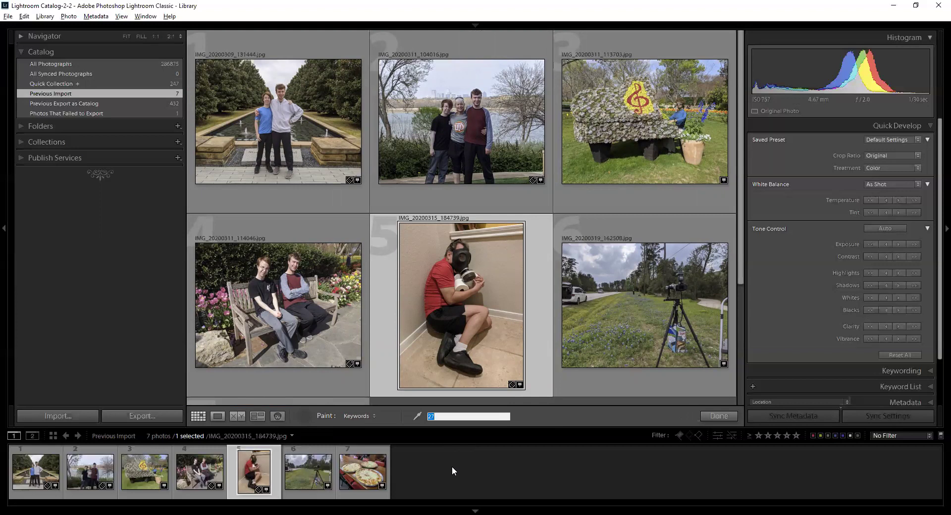
pyautogui.write('Dallas Testz')
pyautogui.press('Return')
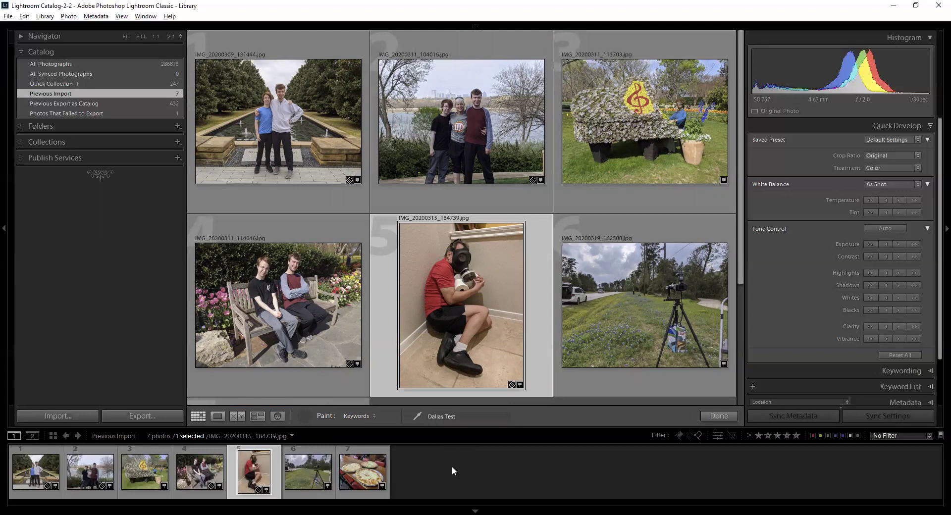
pyautogui.click(313, 106)
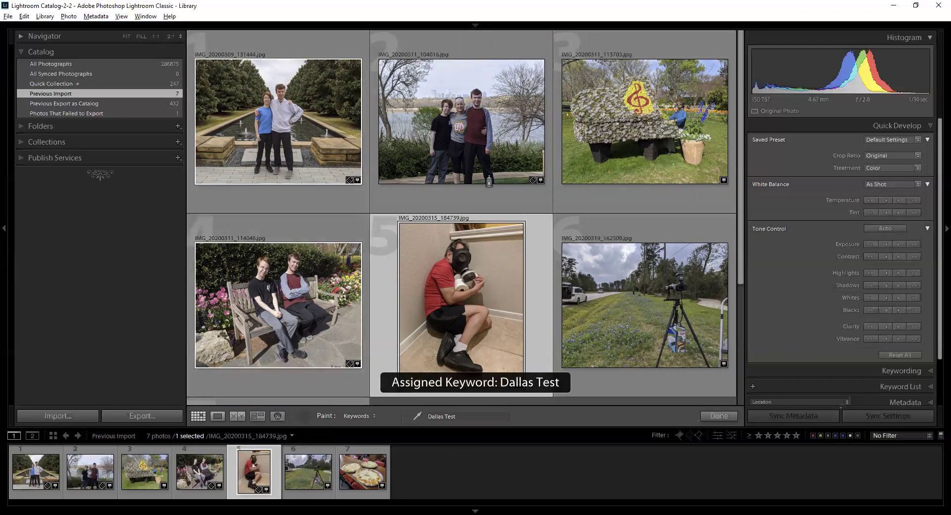
pyautogui.click(671, 121)
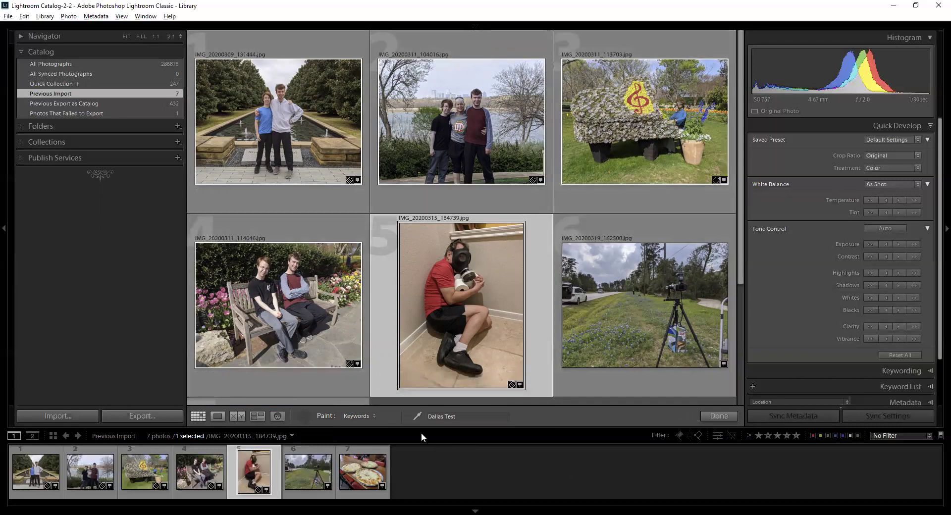
# Step: Clear the Painter's keyword field and finish painting
pyautogui.click(369, 417)
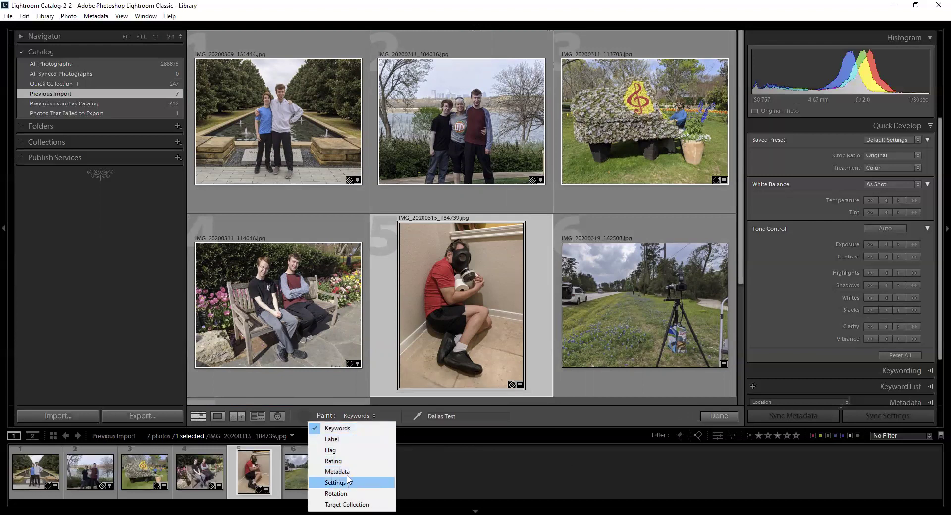
pyautogui.click(492, 418)
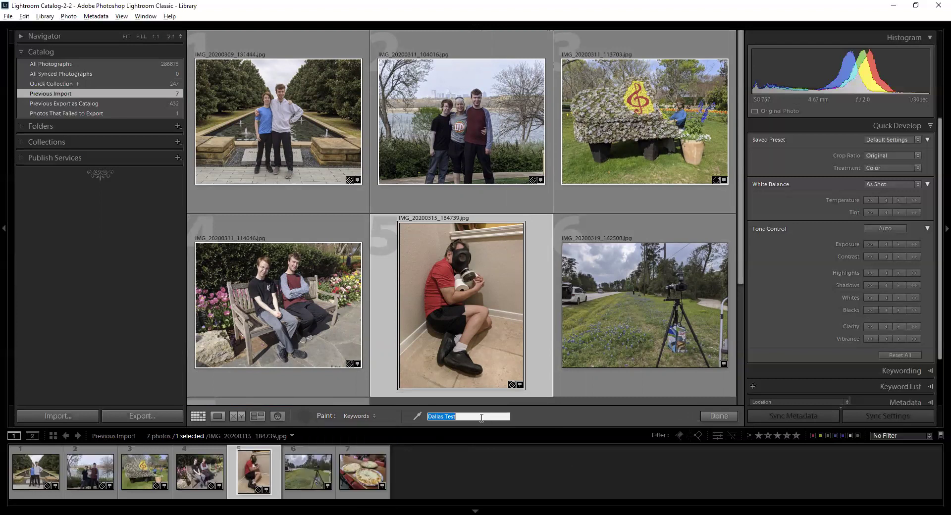
pyautogui.press('BackSpace')
pyautogui.click(305, 418)
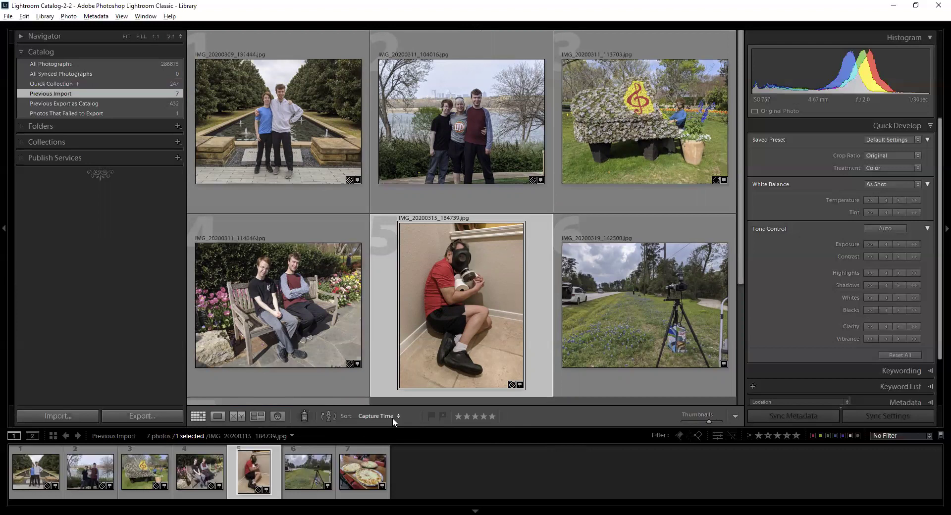
pyautogui.click(384, 418)
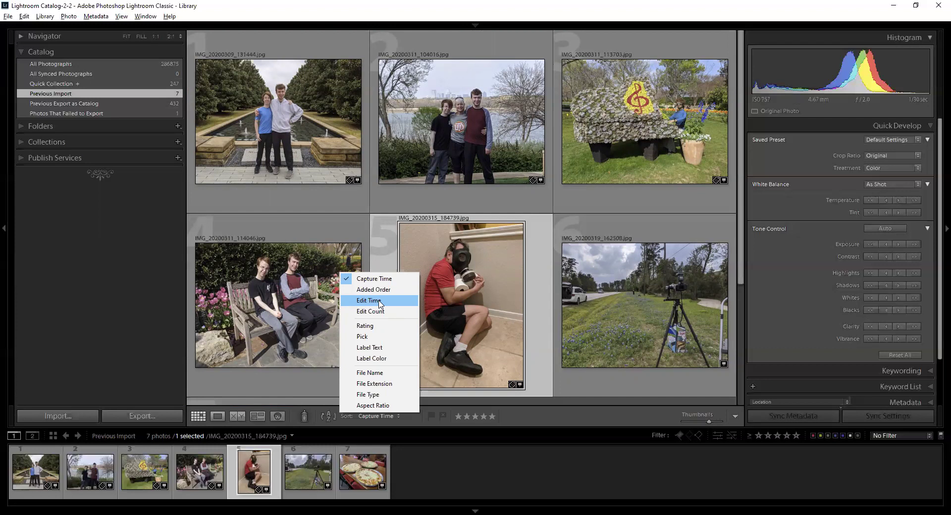
pyautogui.click(533, 413)
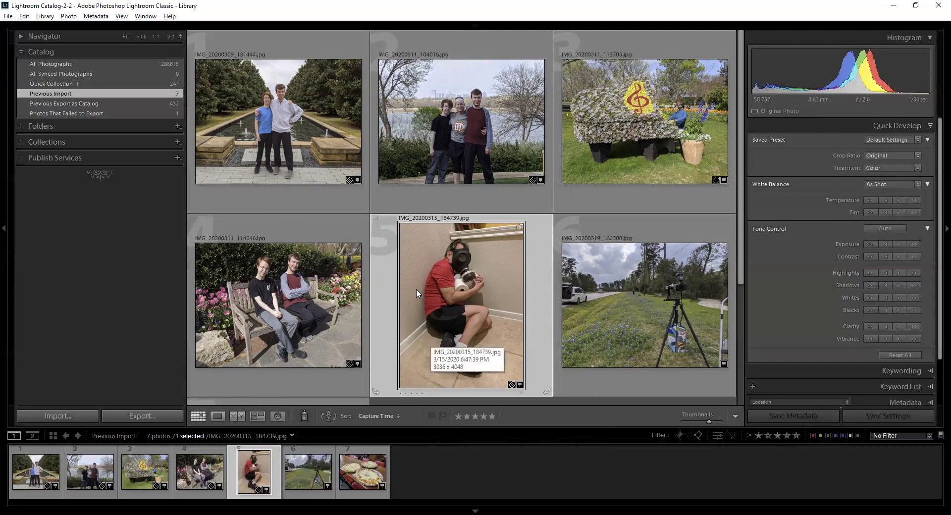
pyautogui.click(330, 142)
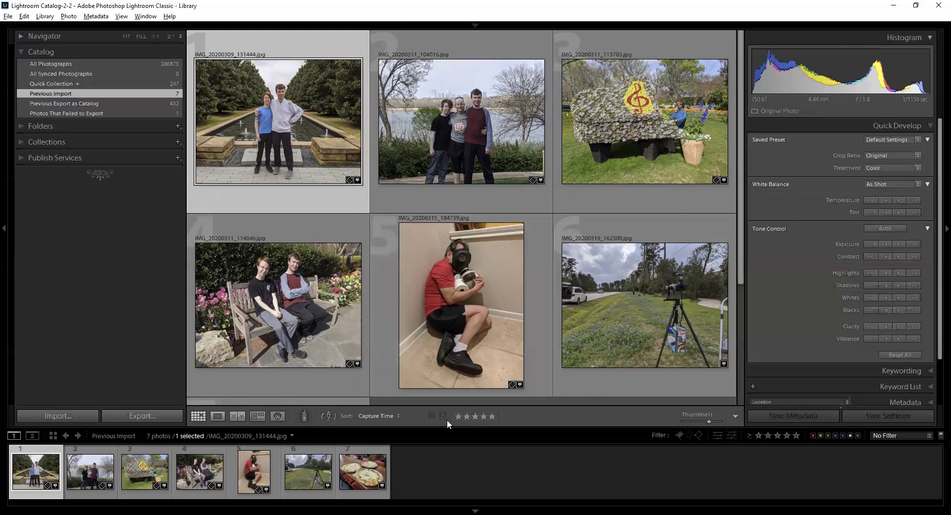
# Step: Flag the first photo as a pick, reject the second, then undo the reject flag
pyautogui.click(431, 416)
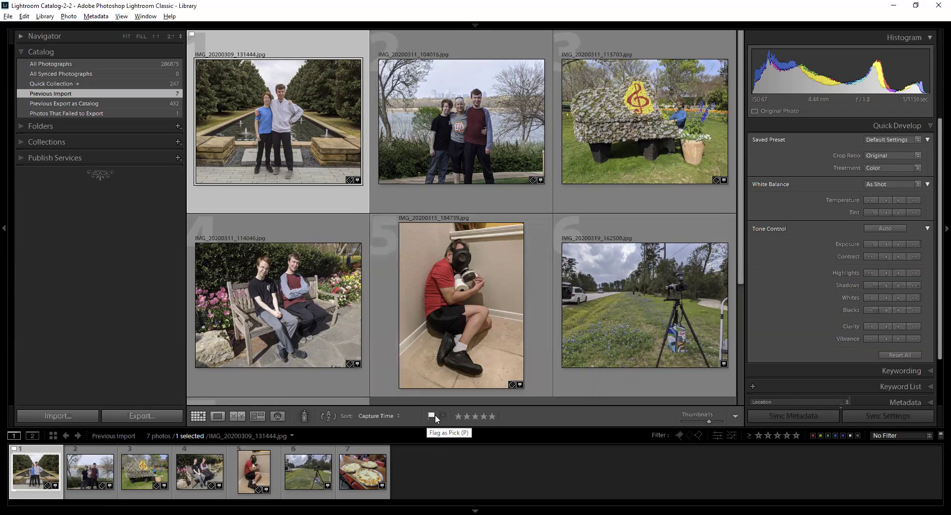
pyautogui.click(425, 159)
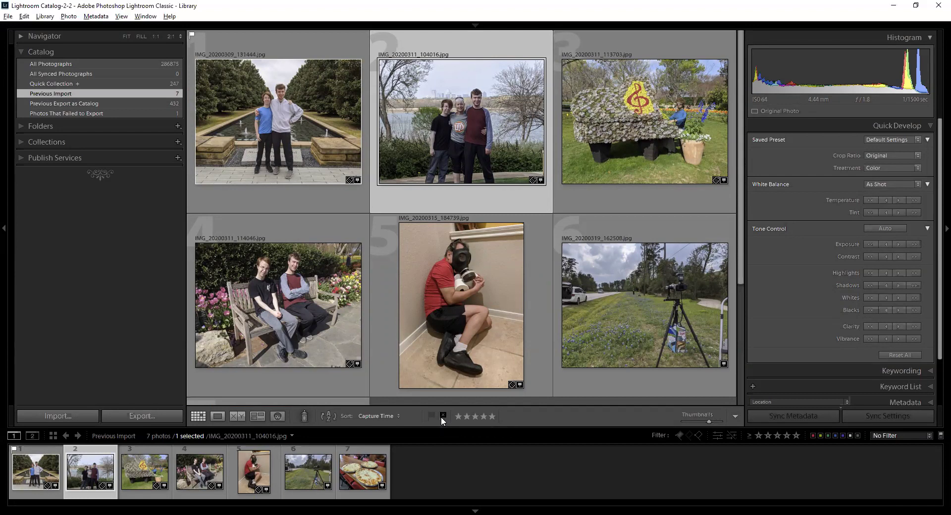
pyautogui.click(443, 415)
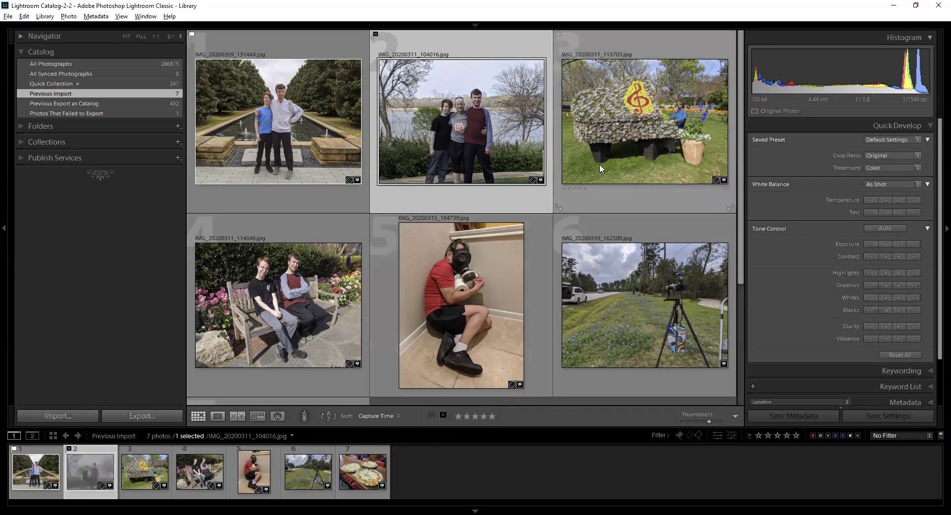
pyautogui.press('Left')
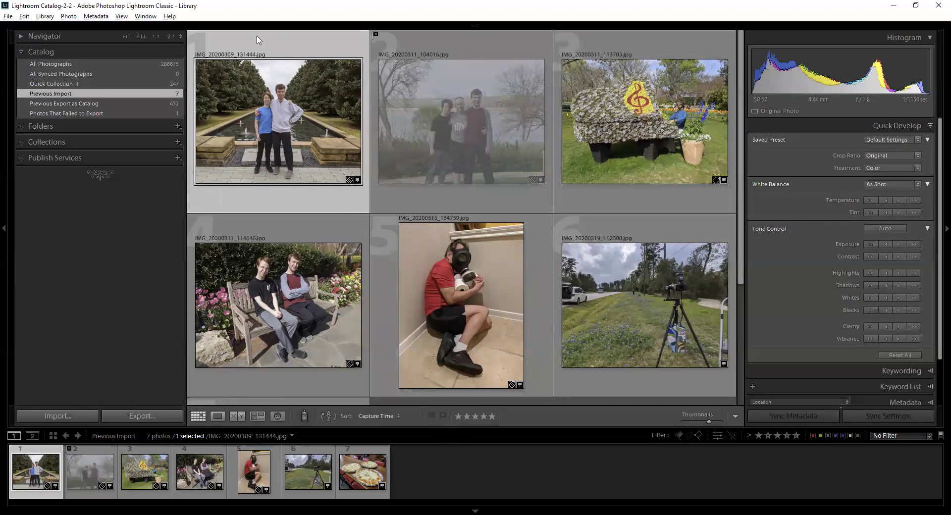
pyautogui.hotkey('ctrl', 'z')
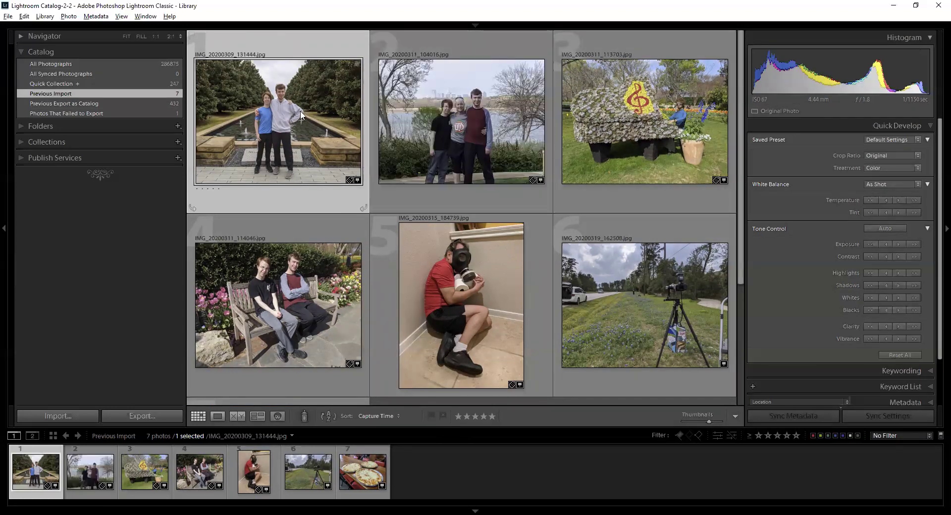
# Step: Open the first photo in Loupe, cycle the Filmstrip flag filters, and fit it to the view
pyautogui.doubleClick(307, 119)
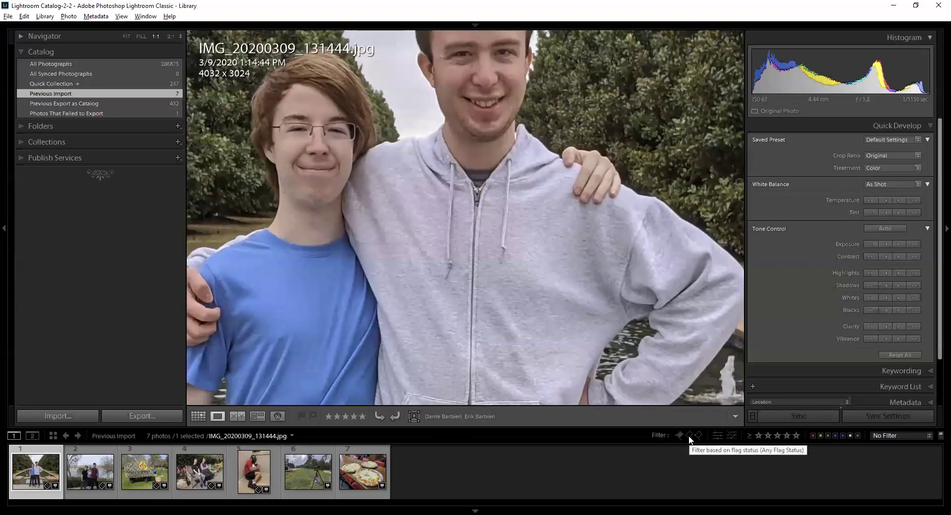
pyautogui.click(679, 435)
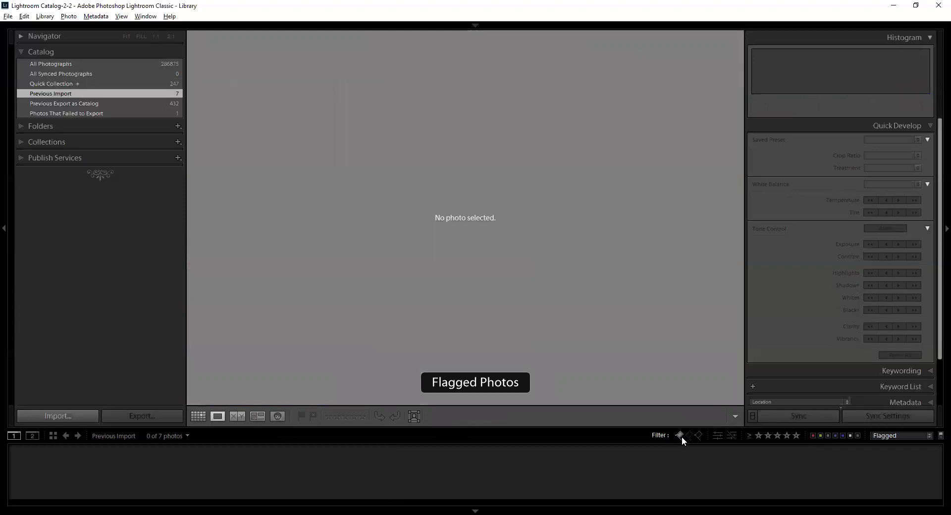
pyautogui.click(689, 436)
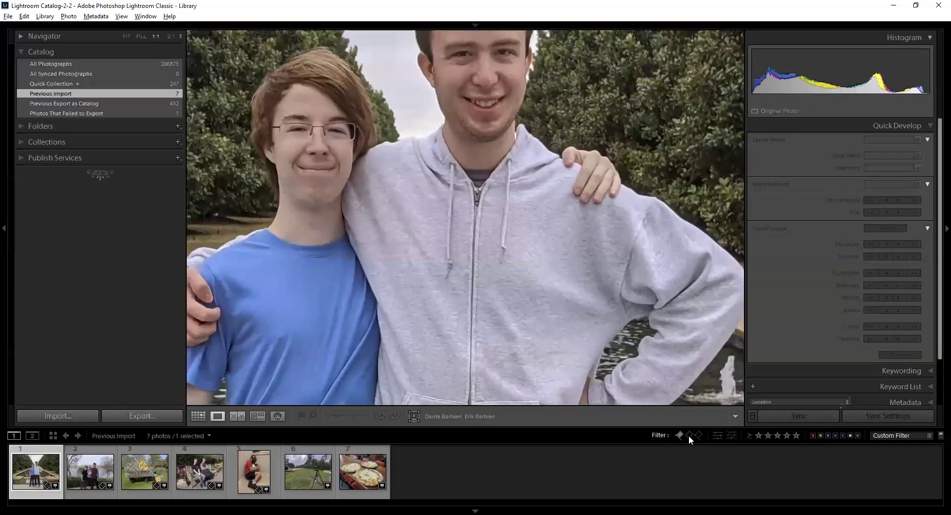
pyautogui.click(699, 437)
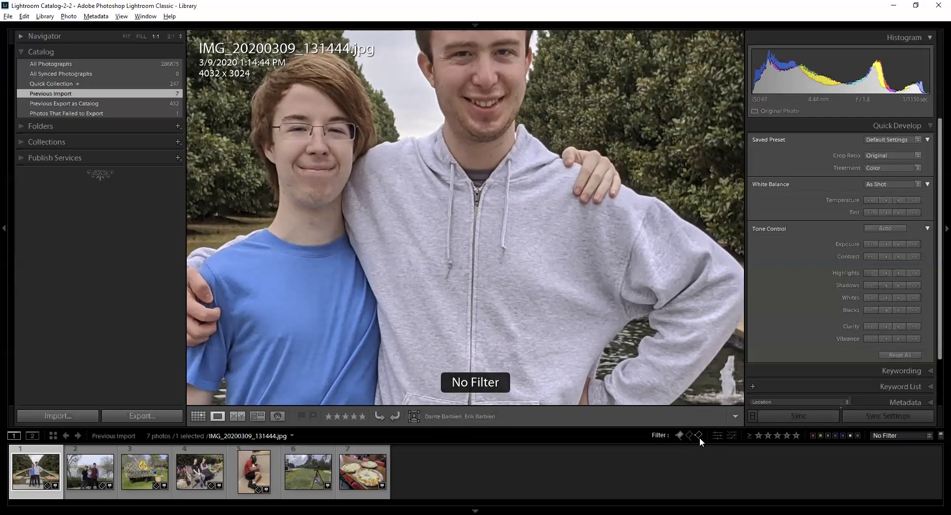
pyautogui.click(680, 435)
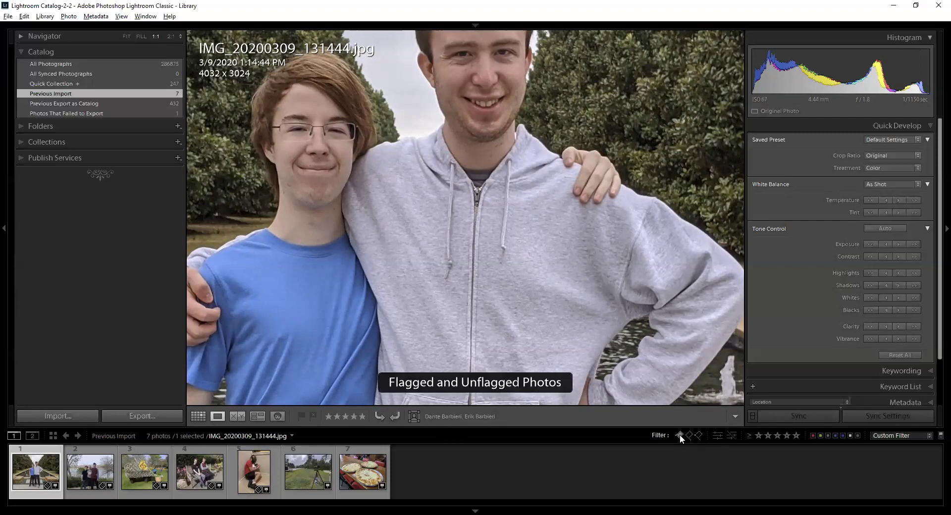
pyautogui.click(690, 438)
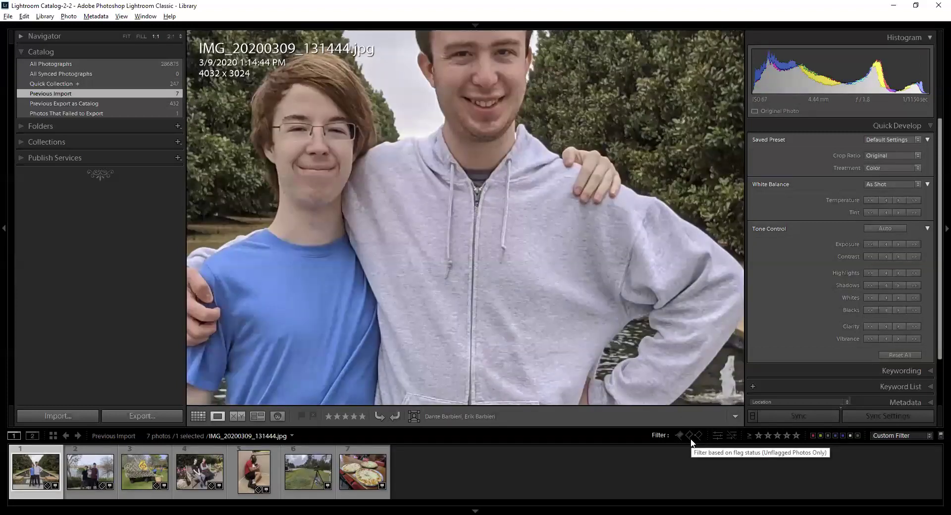
pyautogui.click(129, 35)
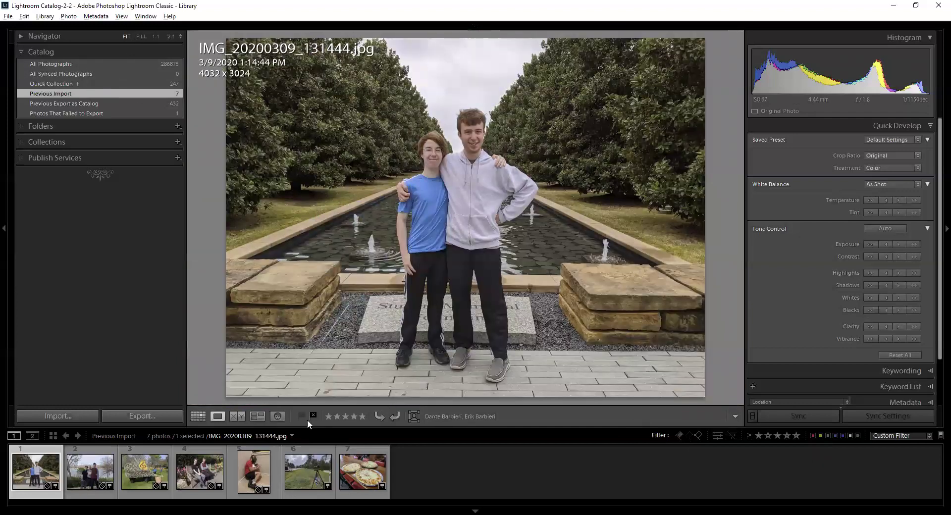
# Step: Flag the fountain and piano photos as picks and reject the lakeside group photo
pyautogui.click(300, 415)
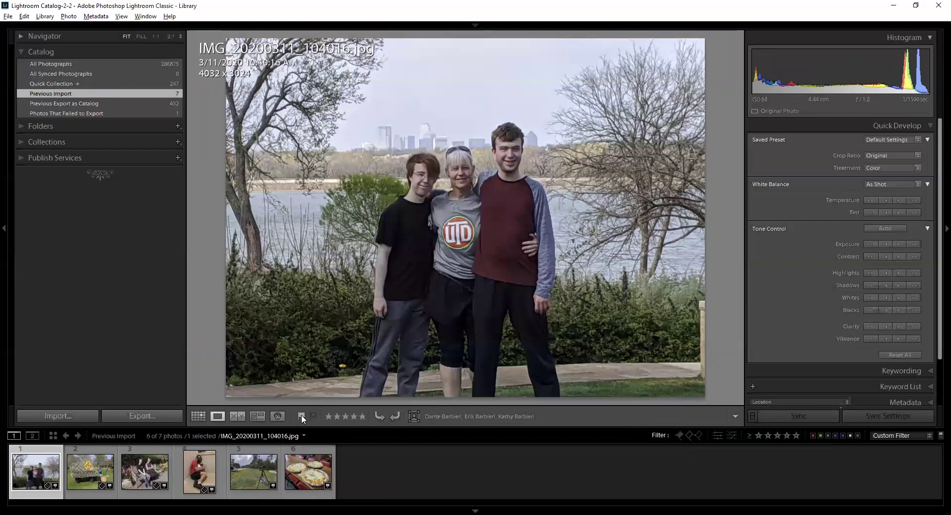
pyautogui.click(310, 414)
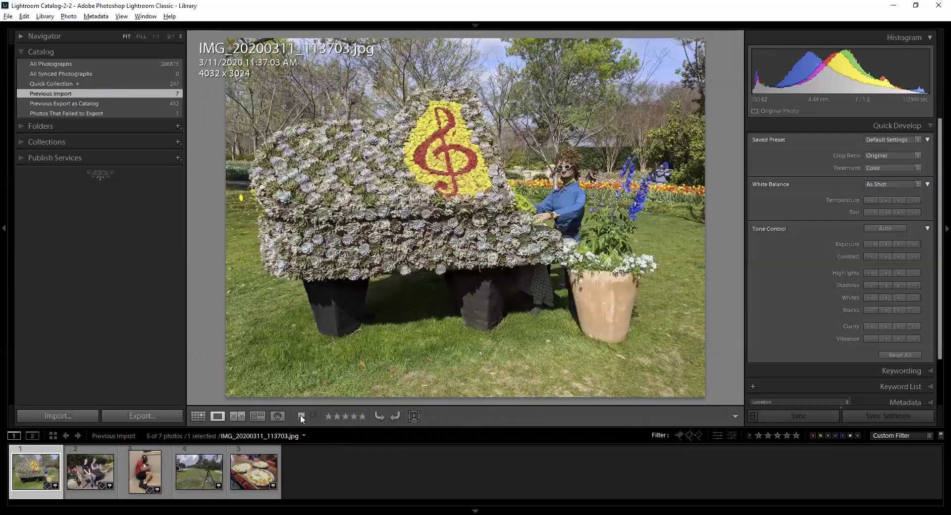
pyautogui.click(301, 415)
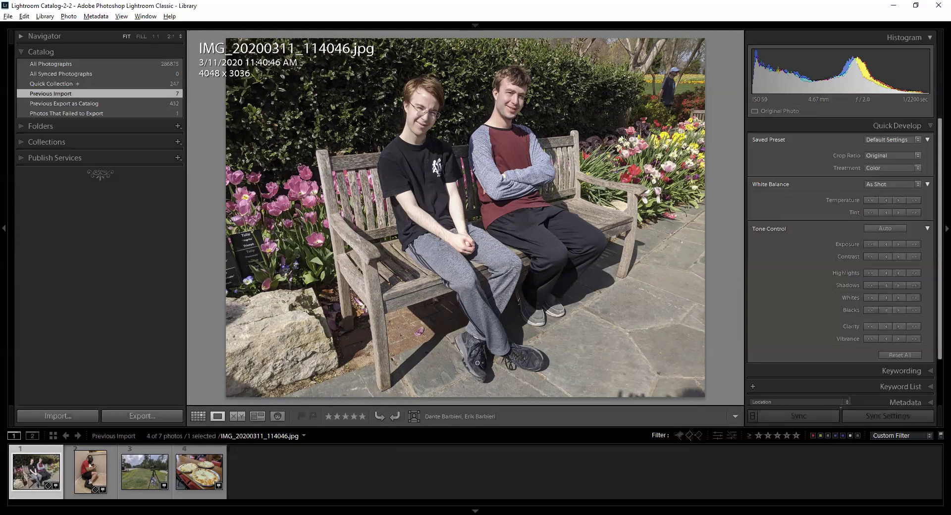
# Step: Cycle the flag filters back to showing all seven photos and remove the fountain photo's pick
pyautogui.click(678, 435)
pyautogui.click(688, 435)
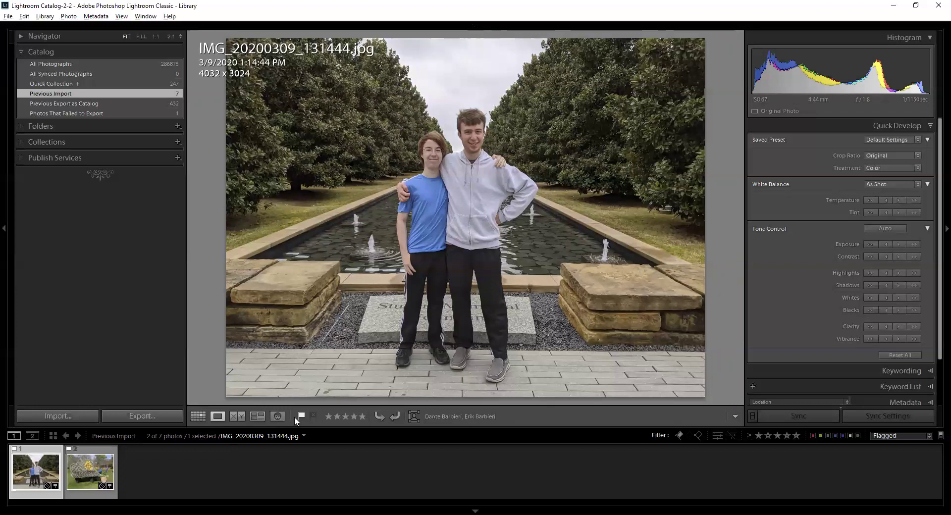
pyautogui.click(688, 436)
pyautogui.click(698, 435)
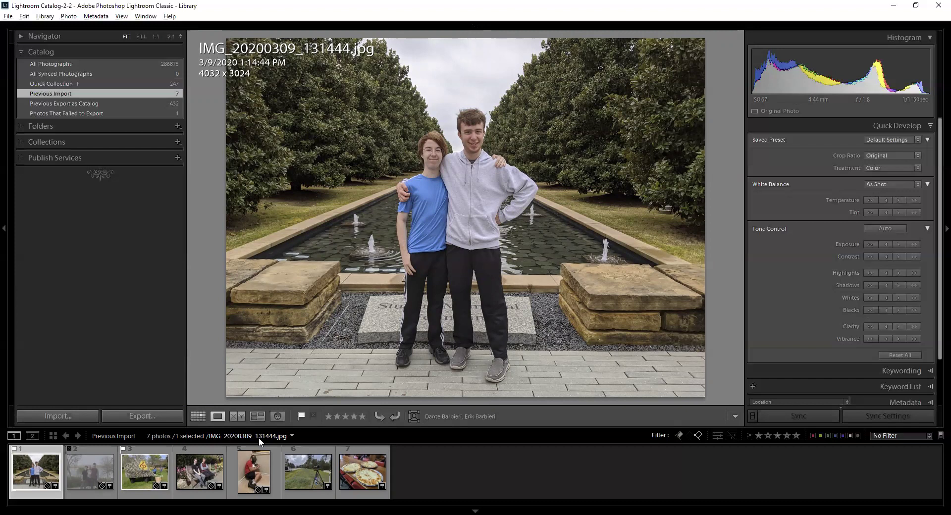
pyautogui.click(301, 416)
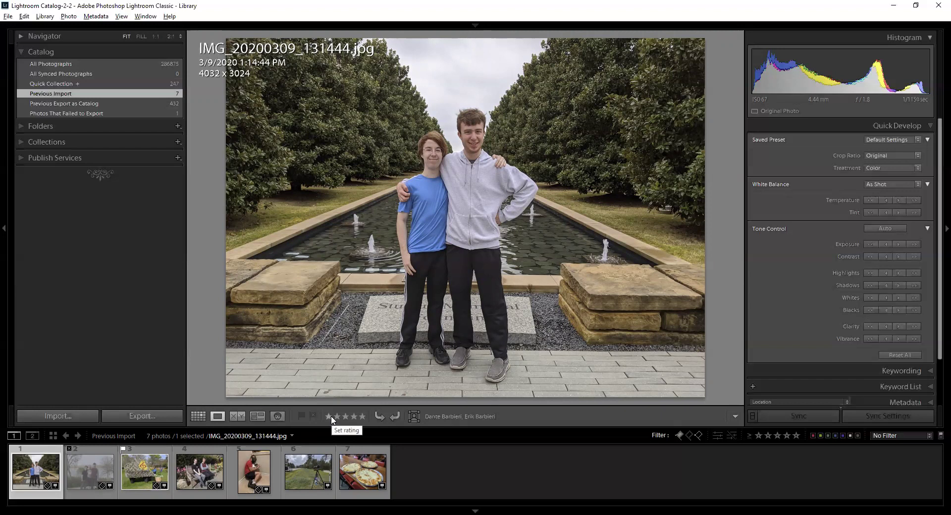
# Step: Give three stars to the fountain and pizza photos, five to the gas mask, two to the tripod
pyautogui.click(329, 417)
pyautogui.click(346, 417)
pyautogui.click(254, 469)
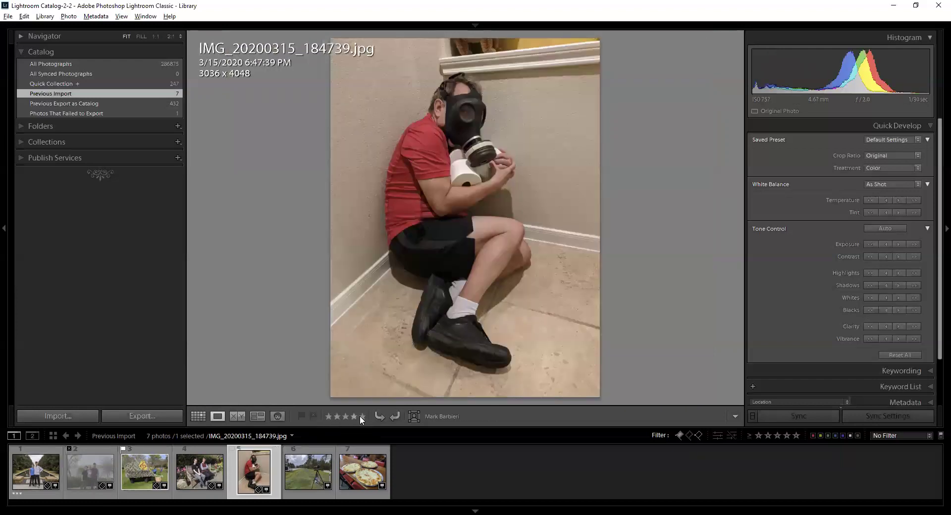
pyautogui.click(359, 415)
pyautogui.click(312, 474)
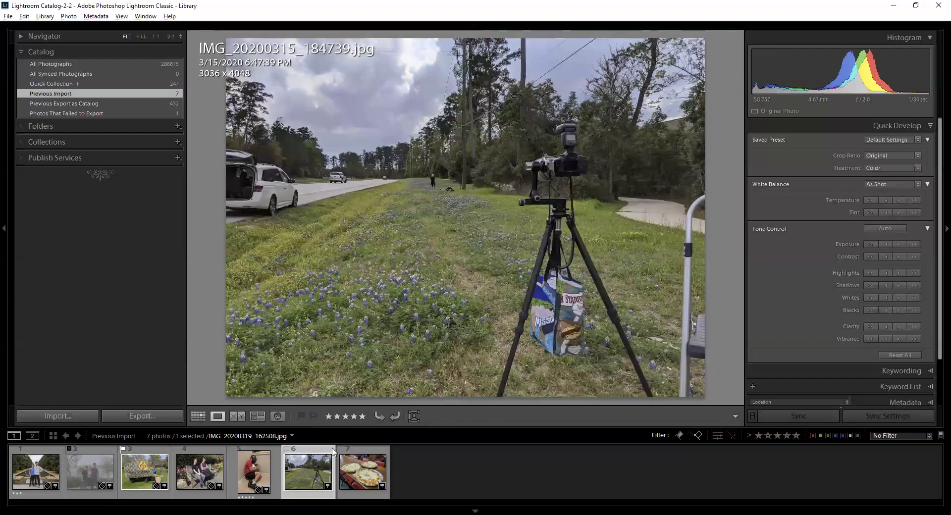
pyautogui.click(336, 416)
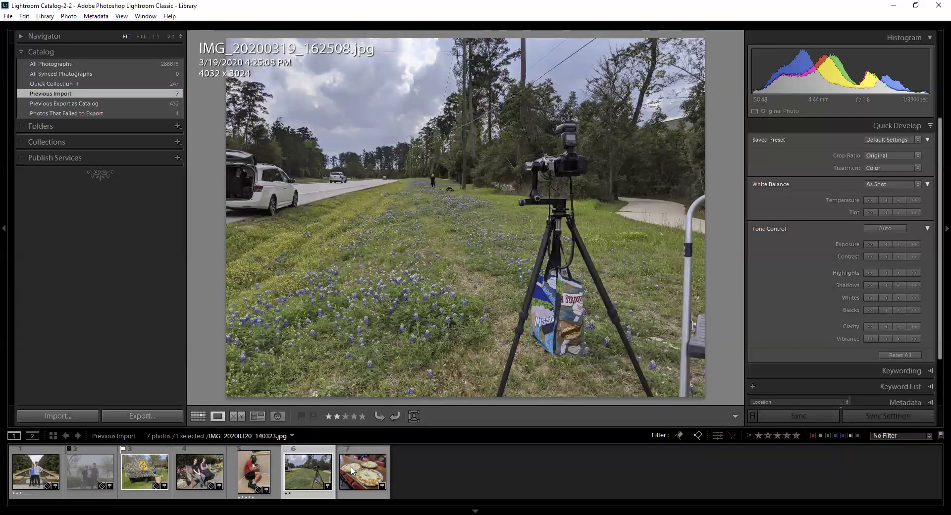
pyautogui.click(352, 470)
pyautogui.click(346, 416)
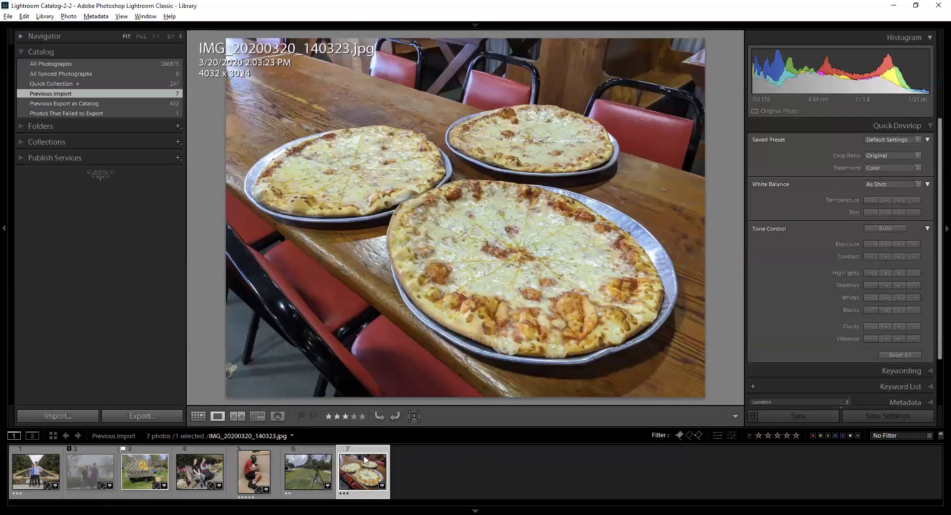
pyautogui.click(198, 417)
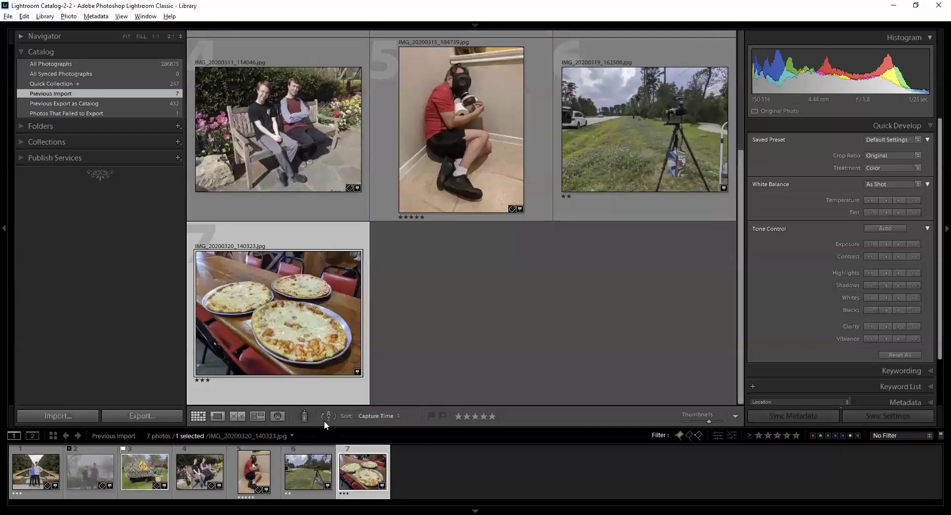
pyautogui.click(757, 436)
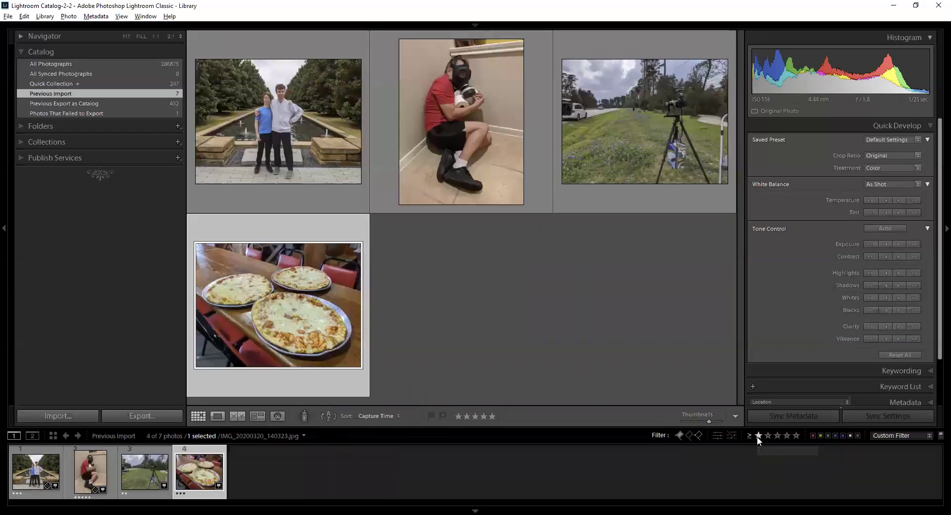
pyautogui.click(768, 436)
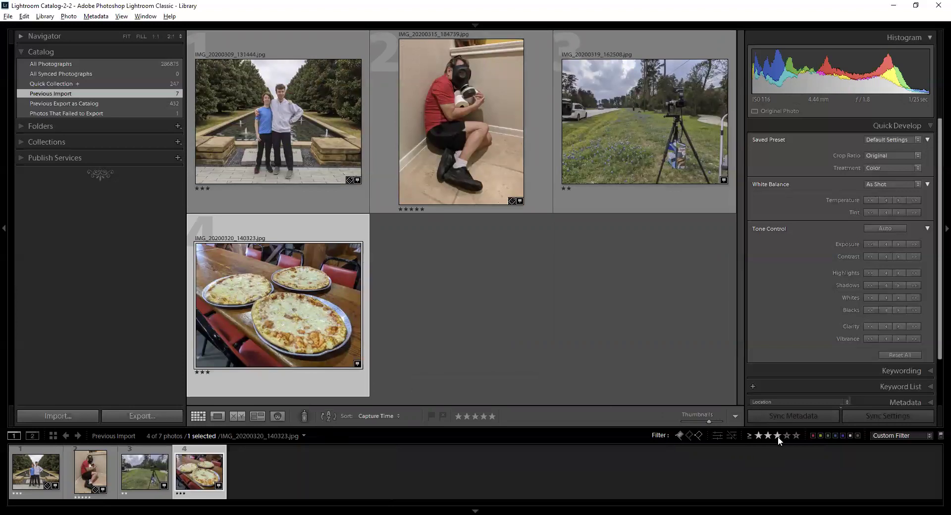
pyautogui.click(776, 436)
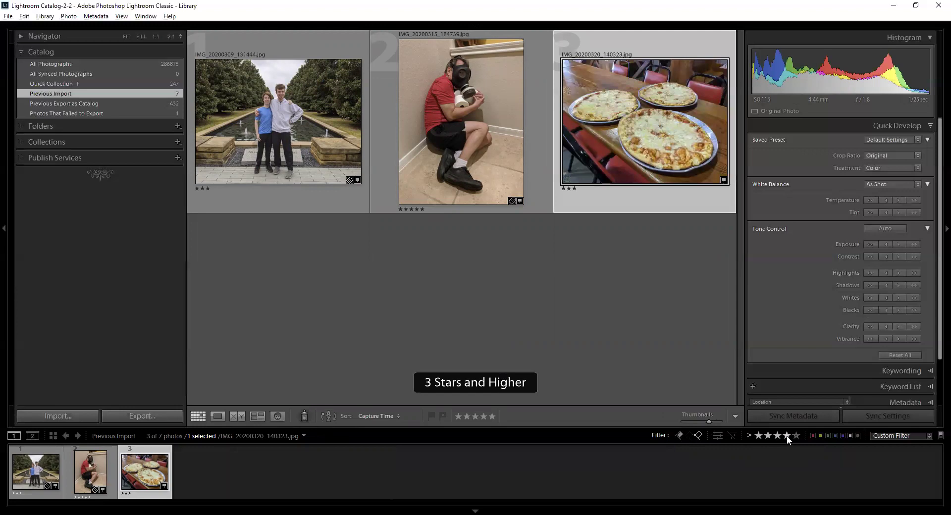
pyautogui.click(786, 436)
pyautogui.click(796, 436)
pyautogui.click(759, 435)
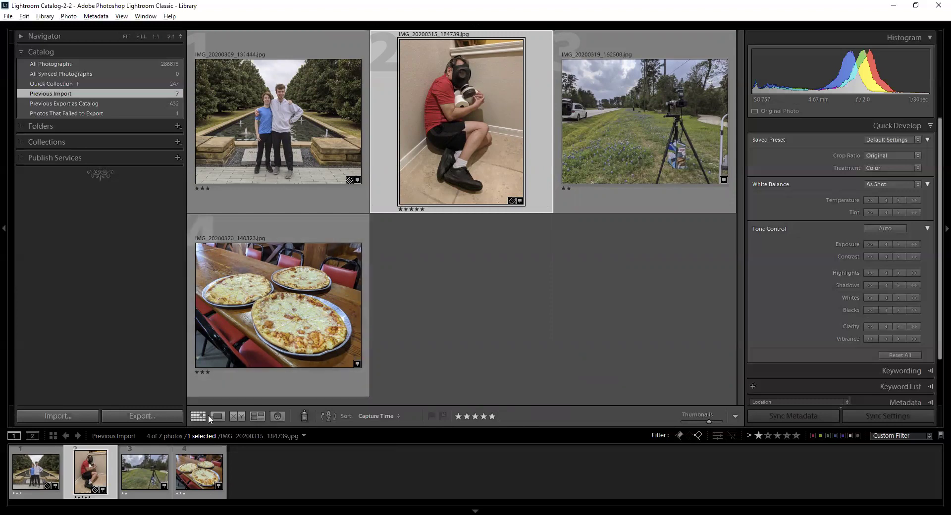
pyautogui.click(693, 435)
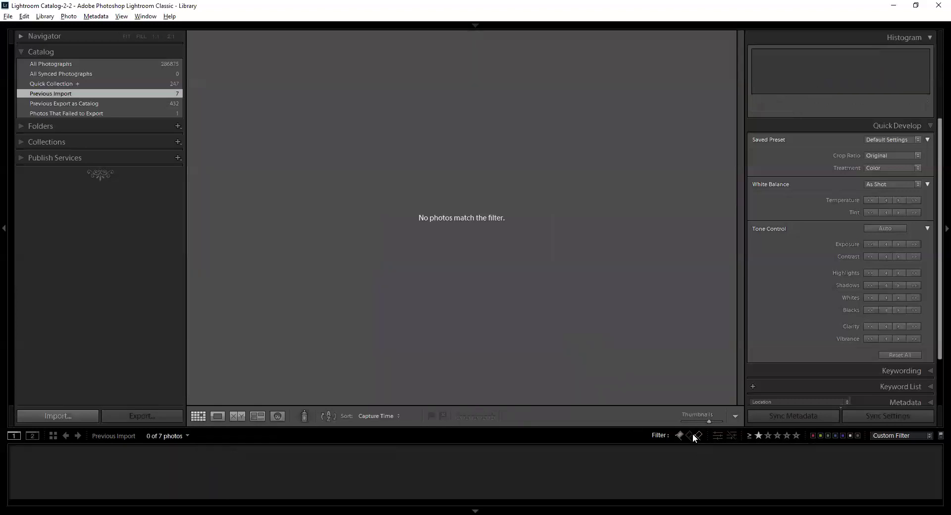
pyautogui.click(676, 435)
pyautogui.click(681, 435)
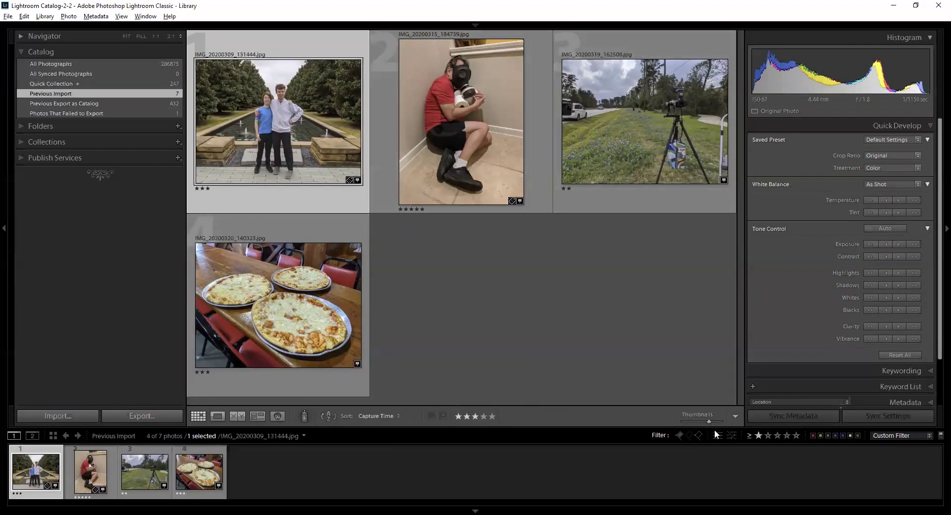
pyautogui.click(757, 435)
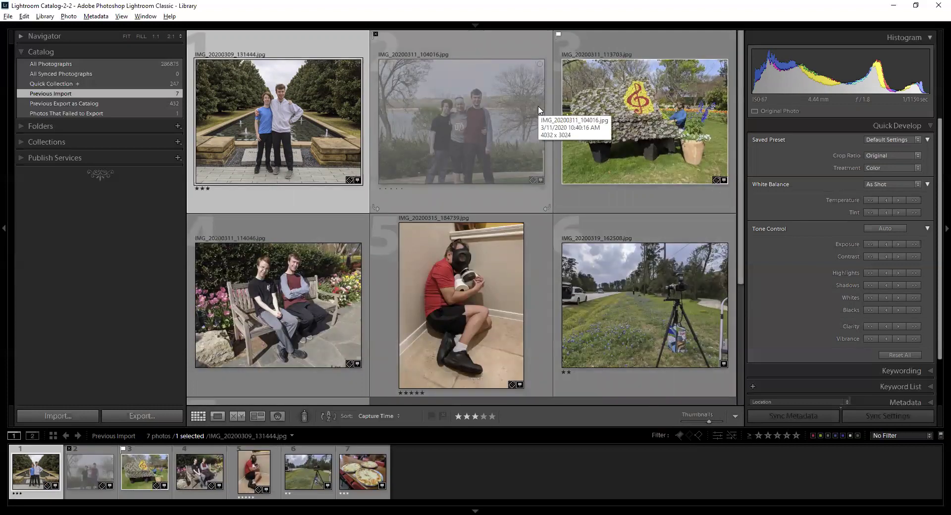
pyautogui.click(904, 438)
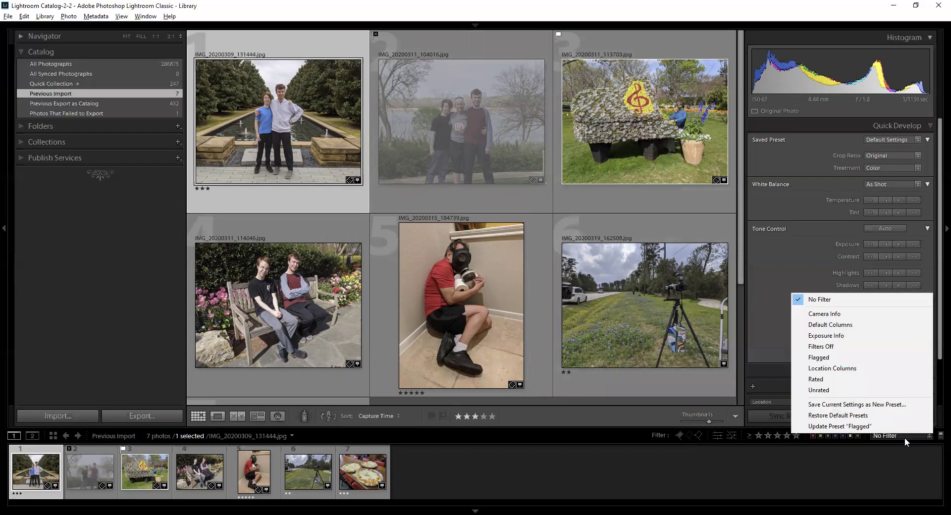
pyautogui.click(886, 300)
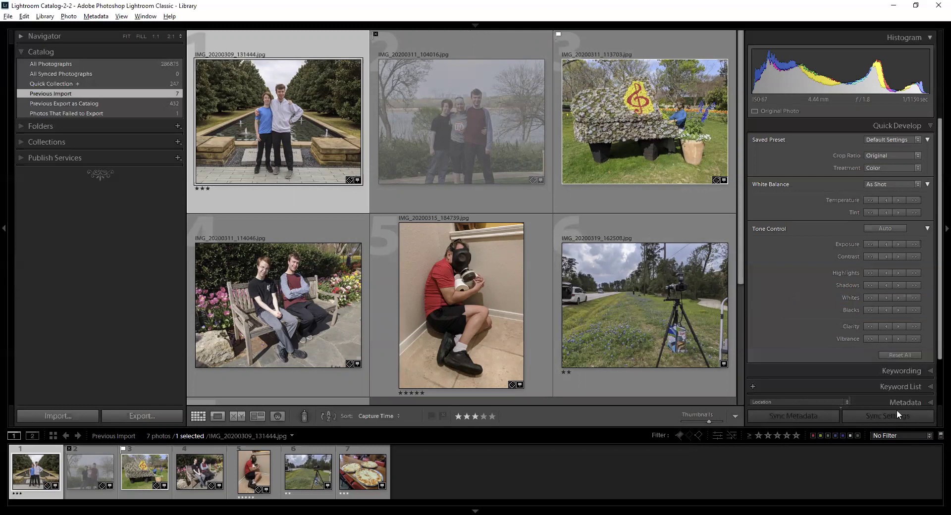
# Step: Give the first photo a green colour label
pyautogui.rightClick(291, 140)
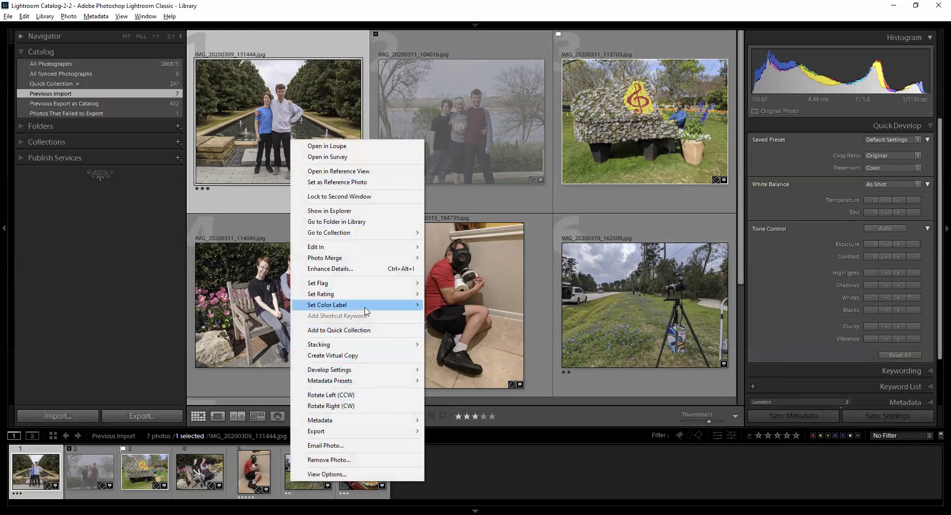
pyautogui.moveTo(365, 306)
pyautogui.click(455, 328)
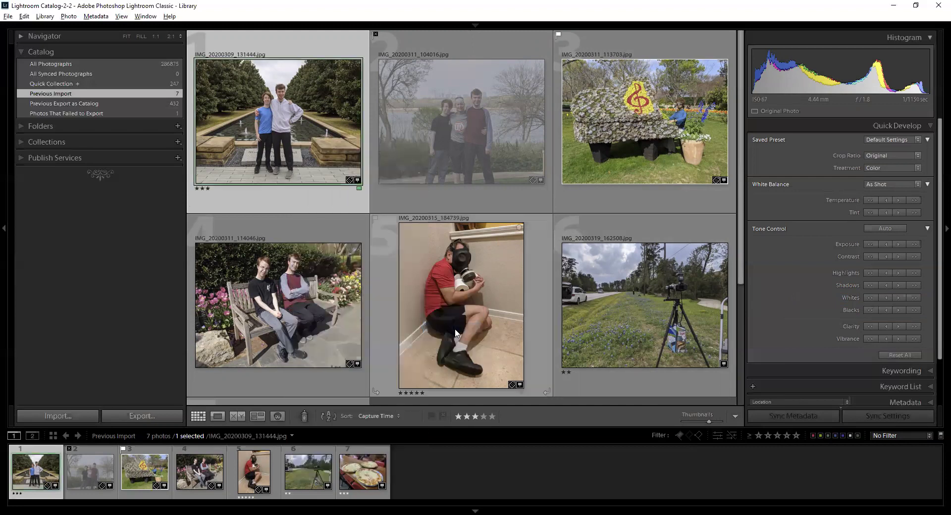
# Step: Give the flower-covered piano photo a red colour label, then select photo 6
pyautogui.click(644, 198)
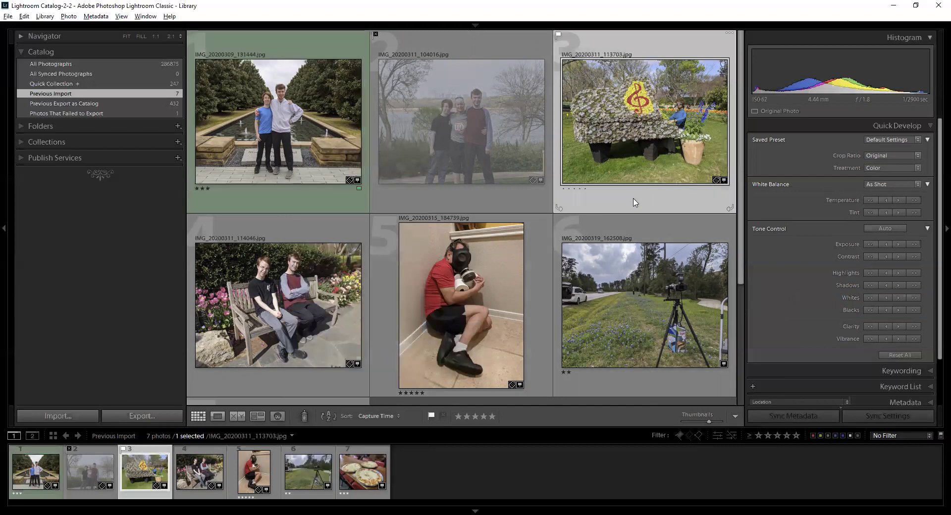
pyautogui.rightClick(635, 202)
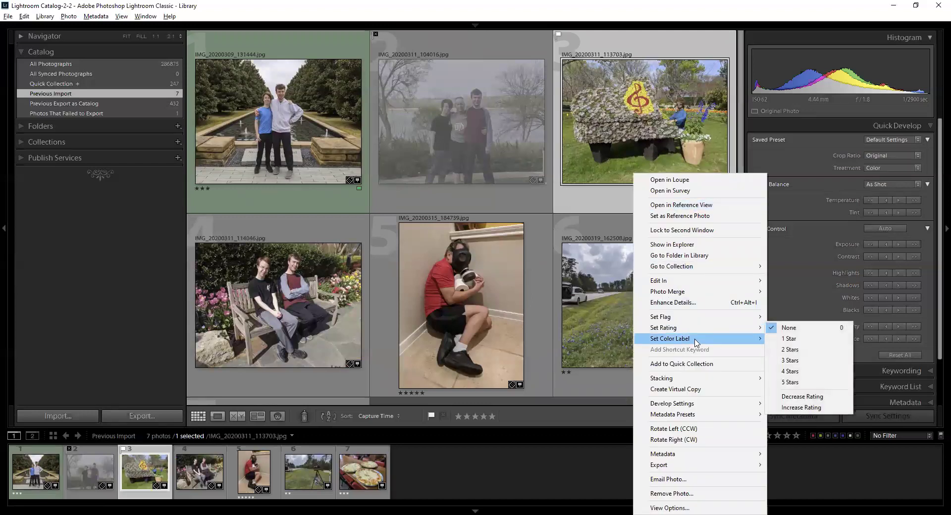
pyautogui.moveTo(695, 342)
pyautogui.click(808, 341)
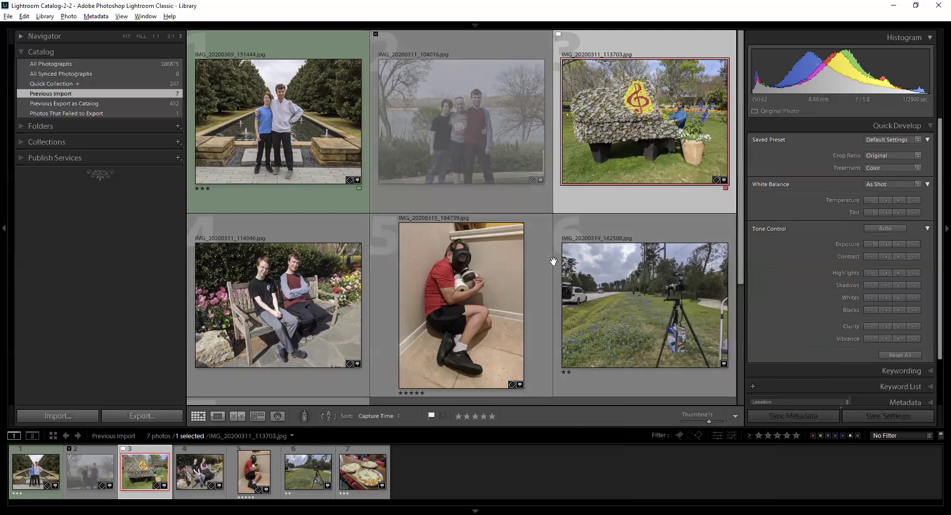
pyautogui.click(625, 234)
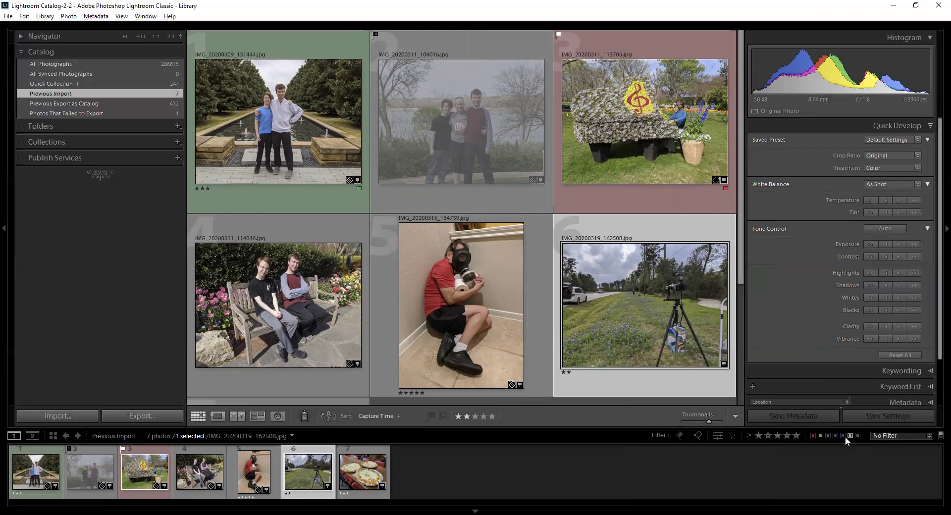
pyautogui.click(826, 435)
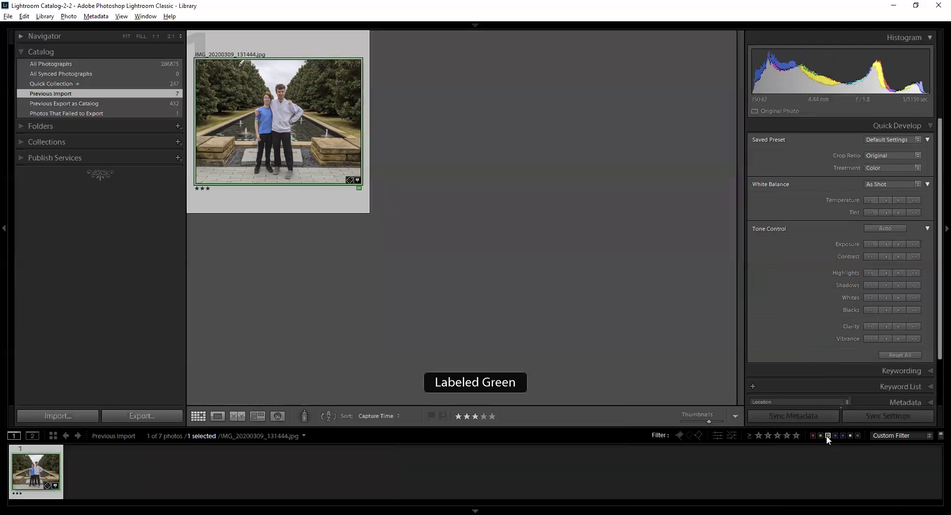
pyautogui.click(812, 436)
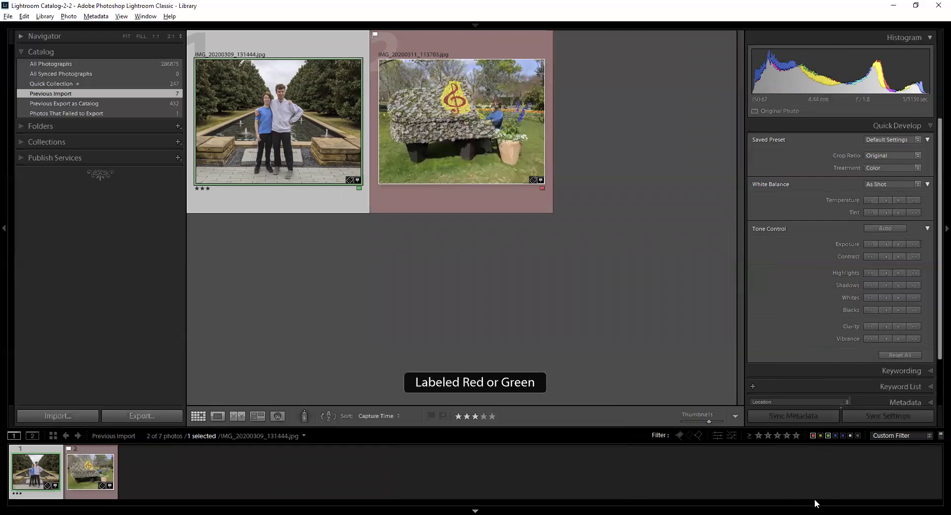
pyautogui.click(812, 436)
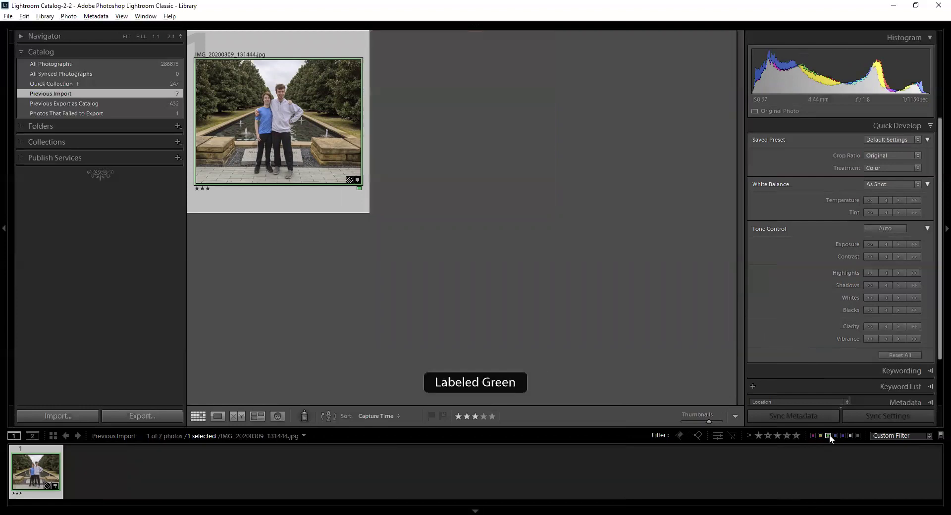
pyautogui.click(826, 435)
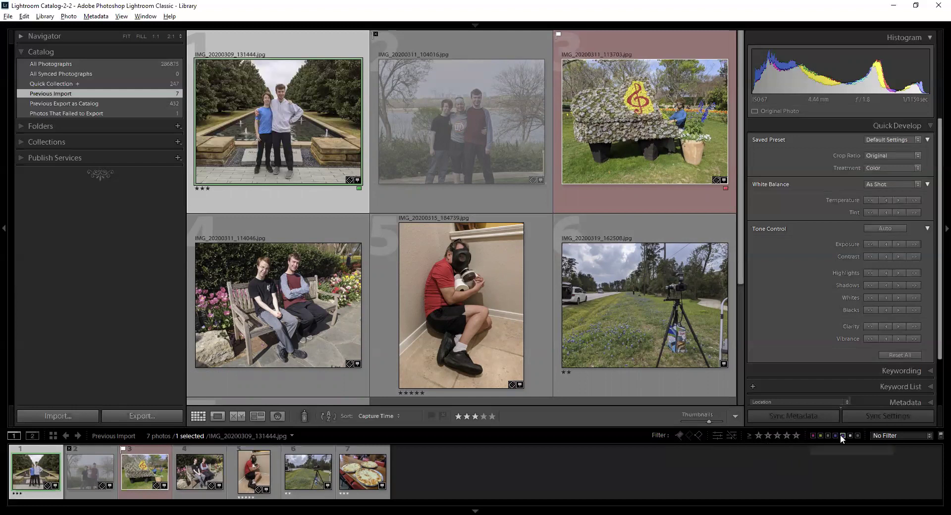
pyautogui.click(901, 436)
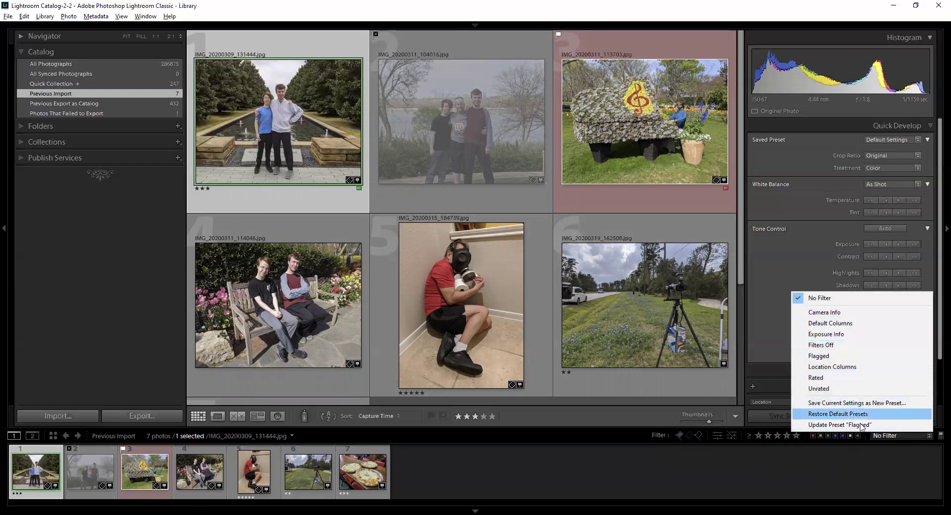
pyautogui.click(766, 468)
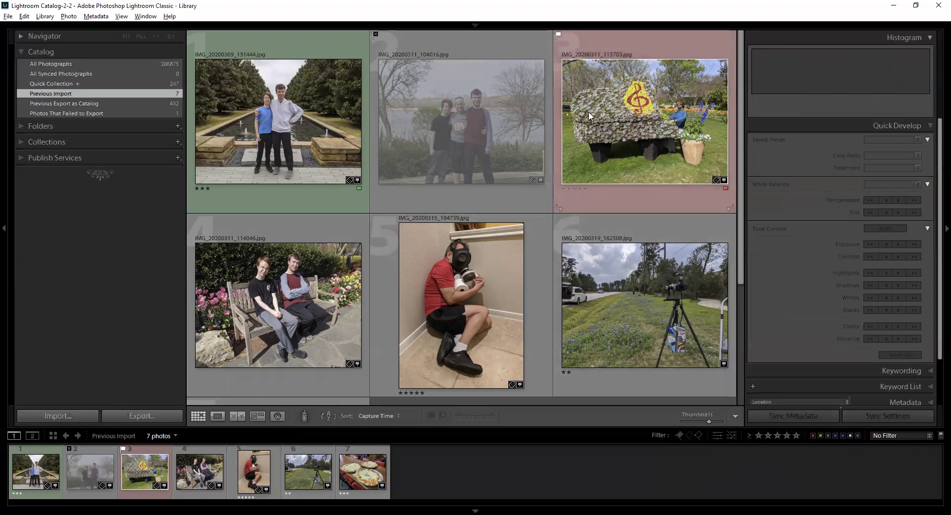
pyautogui.moveTo(471, 23)
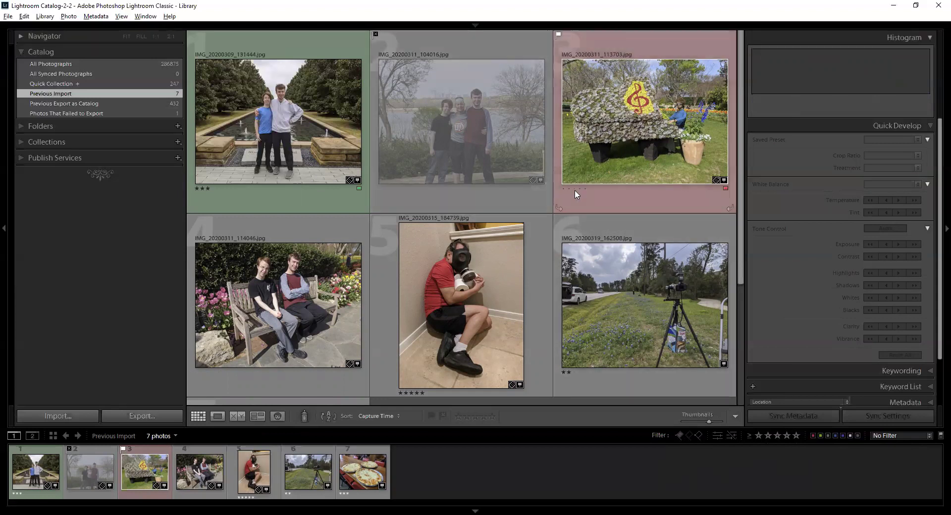
# Step: Open the Library Filter bar and set the metadata columns to Date, Camera and City
pyautogui.press('\\')
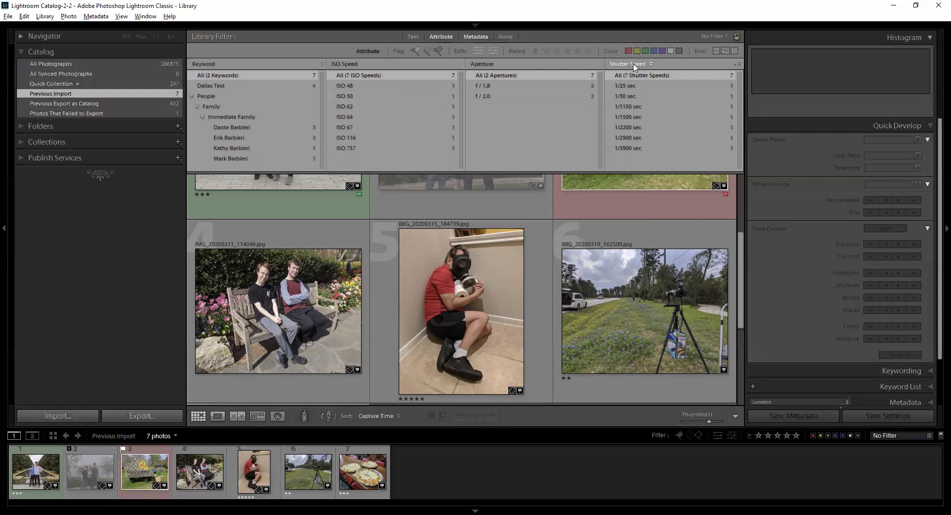
pyautogui.click(208, 64)
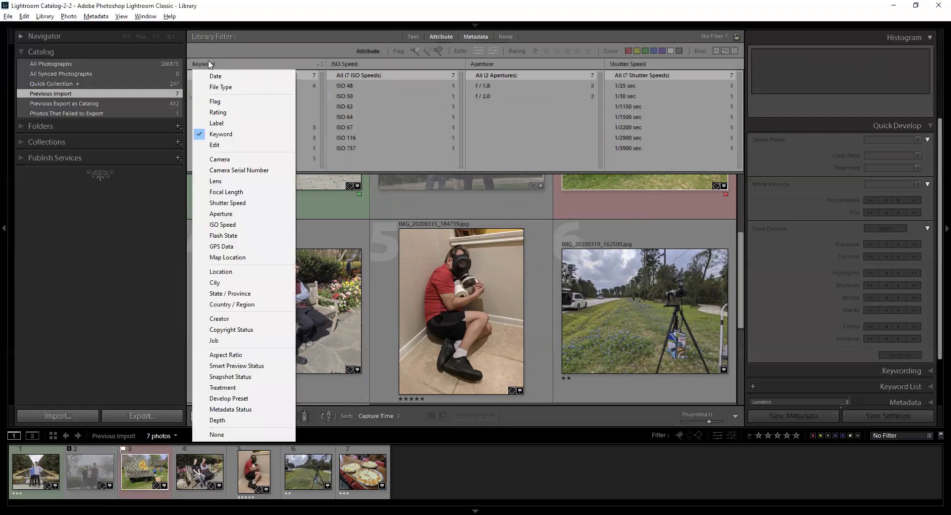
pyautogui.click(212, 77)
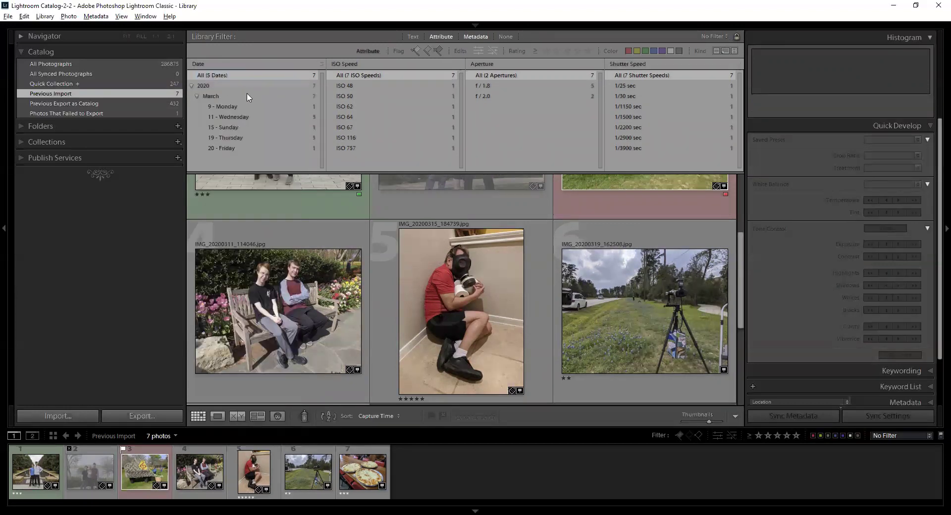
pyautogui.click(348, 65)
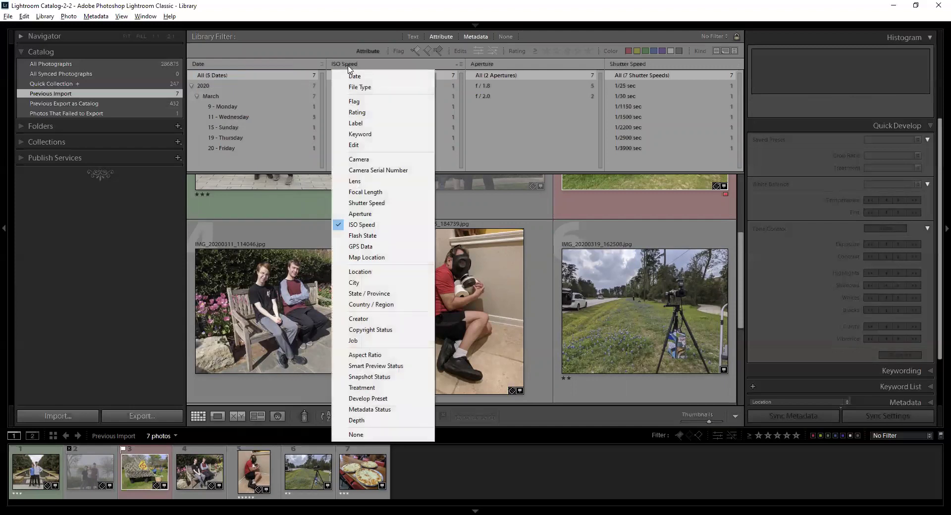
pyautogui.click(358, 160)
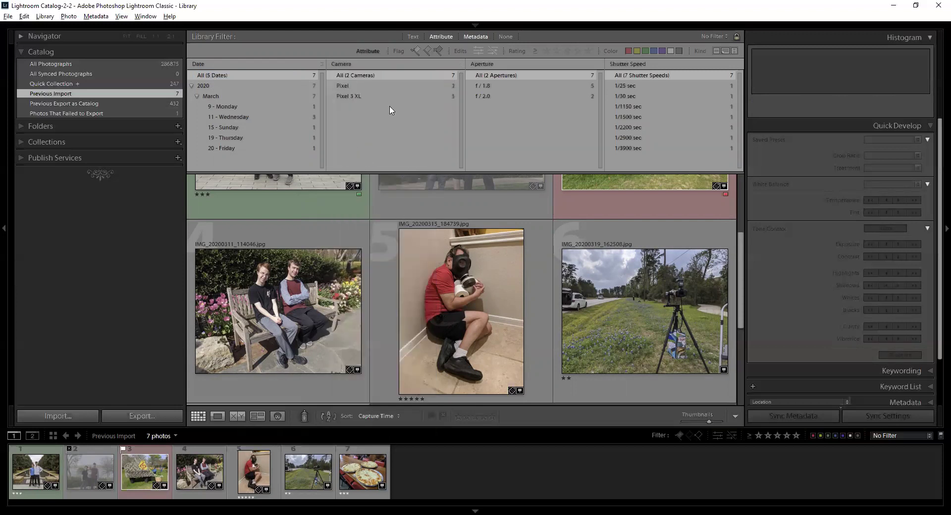
pyautogui.click(485, 67)
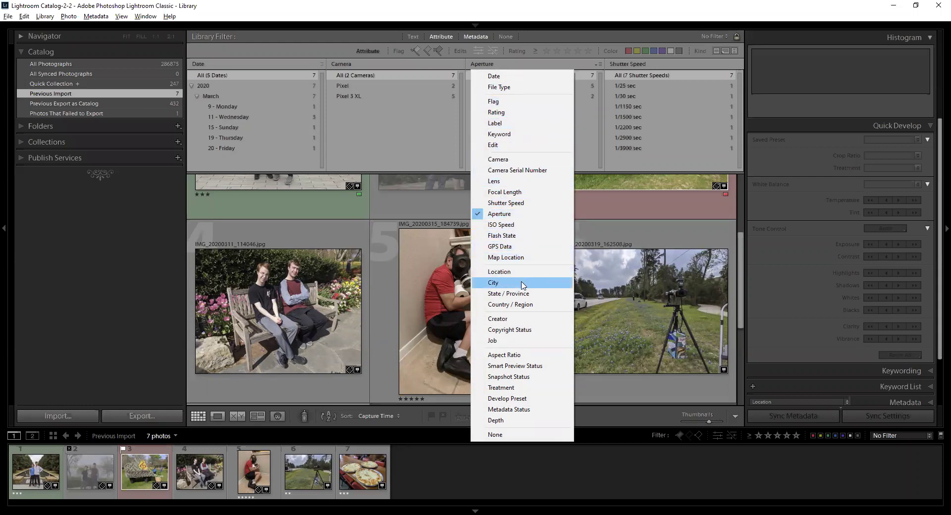
pyautogui.click(519, 283)
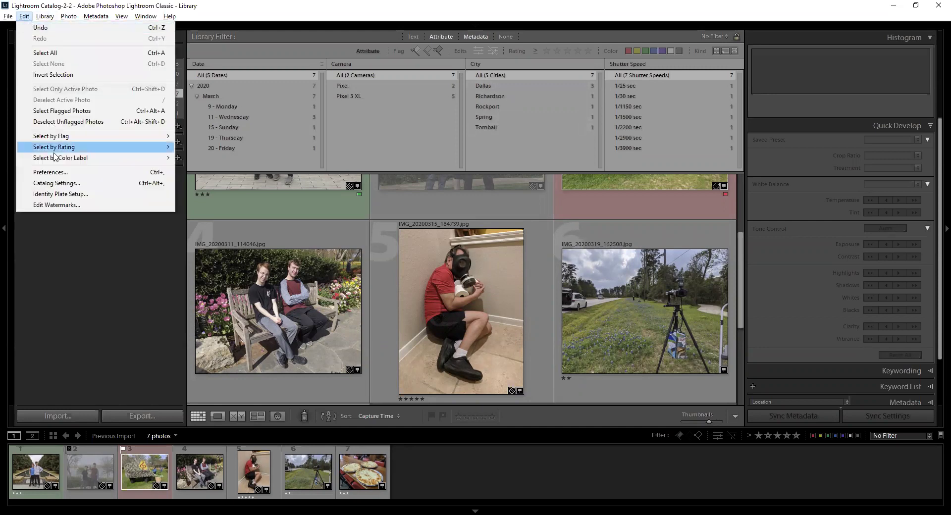
pyautogui.click(59, 183)
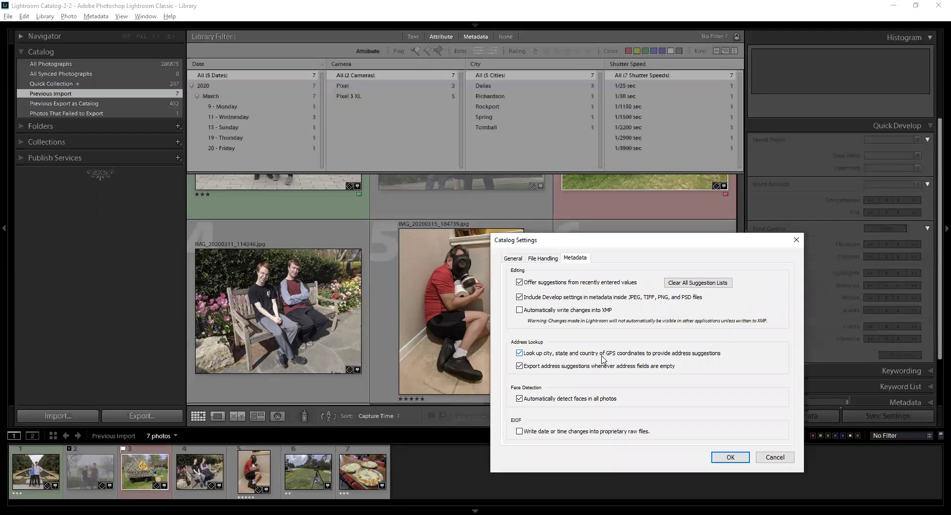
pyautogui.click(781, 459)
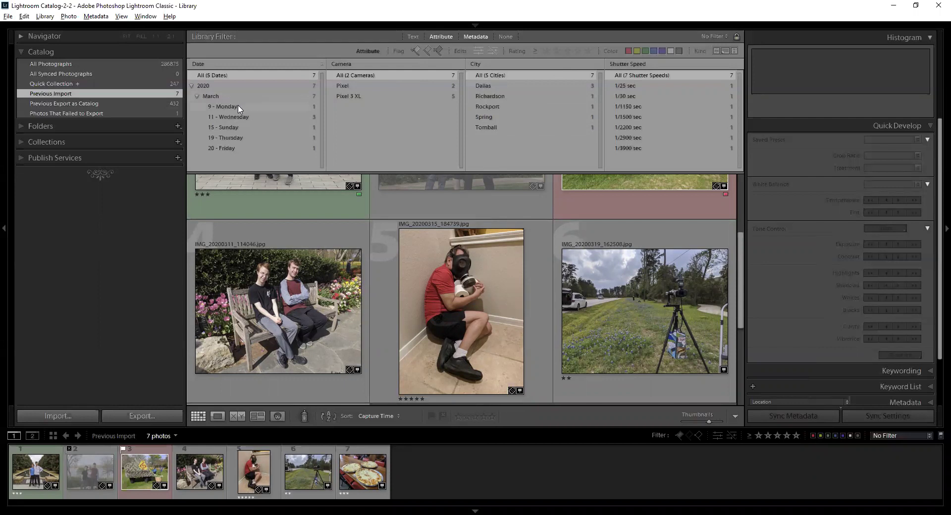
# Step: Switch to All Photographs and filter the Date column to January 2010
pyautogui.click(91, 63)
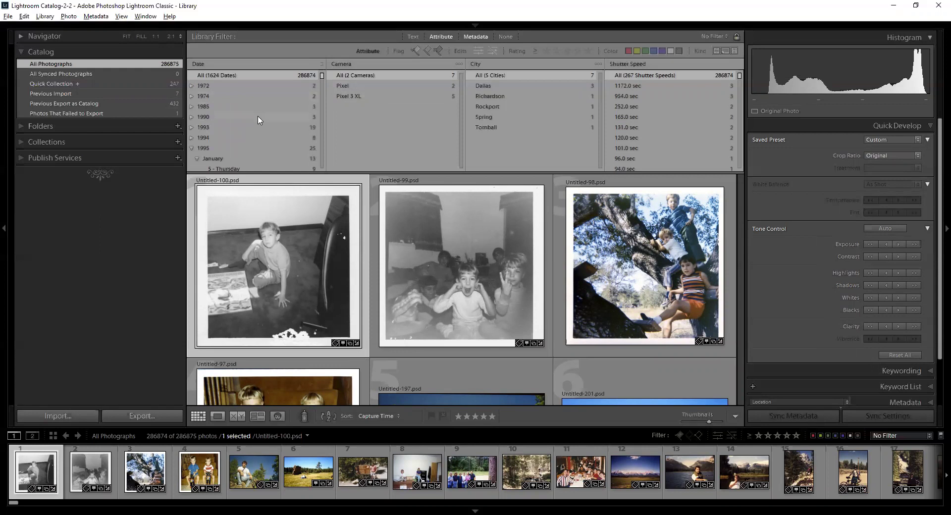
pyautogui.scroll(-5, 258, 120)
pyautogui.scroll(-5, 258, 120)
pyautogui.scroll(-1, 257, 120)
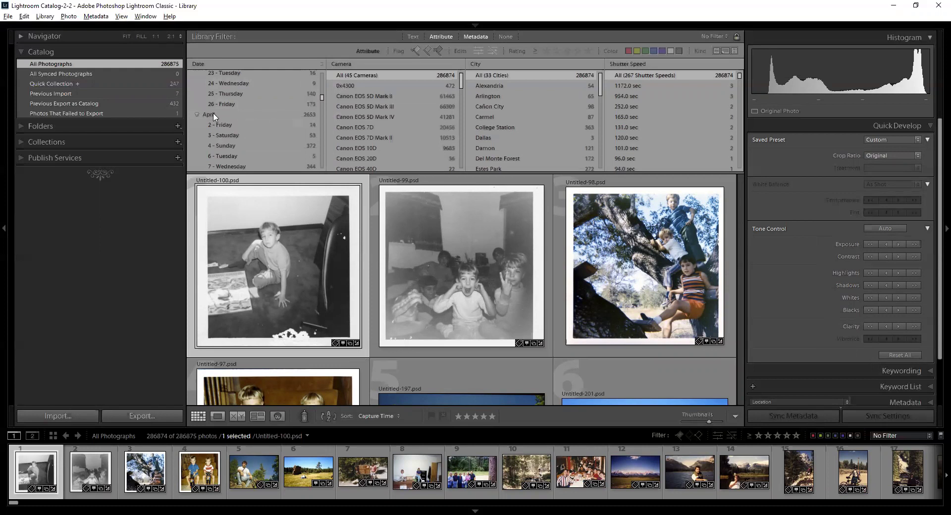
pyautogui.scroll(5, 214, 117)
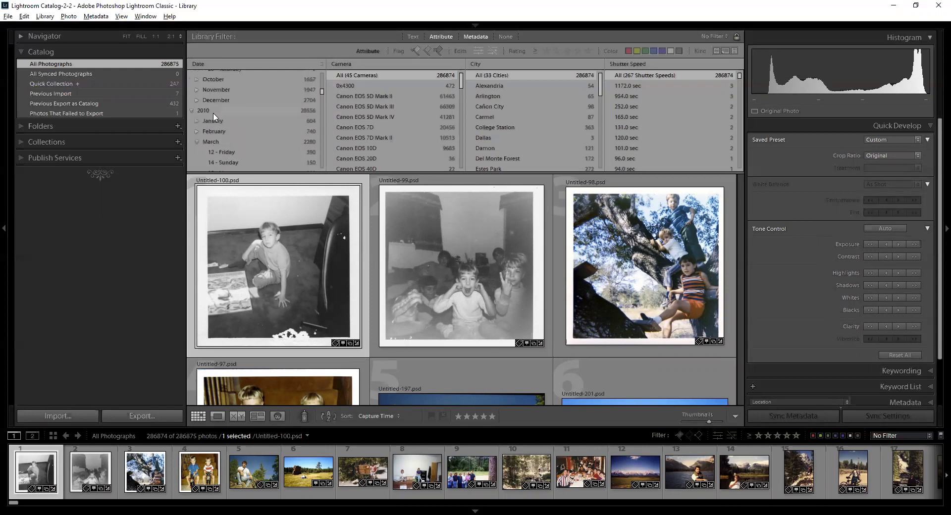
pyautogui.click(225, 122)
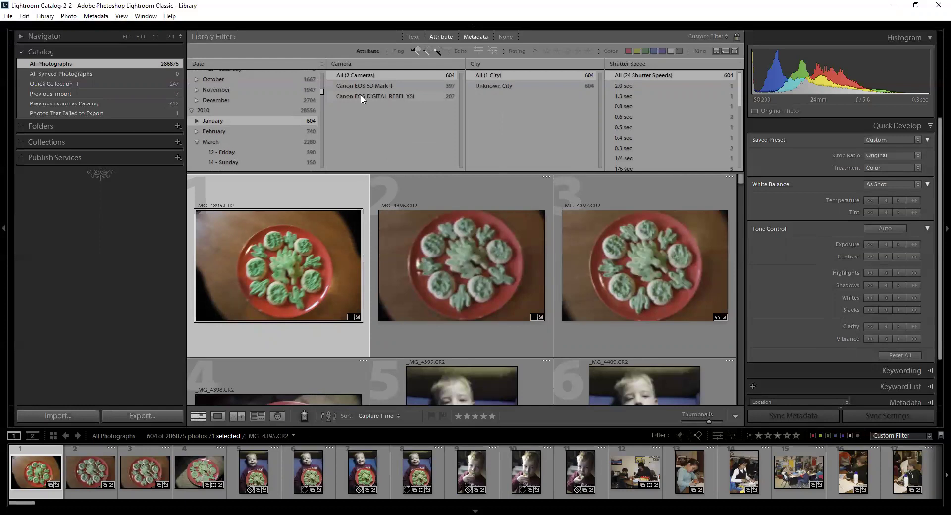
# Step: Select Canon EOS 5D Mark II in the Camera column, showing 397 photos
pyautogui.click(362, 97)
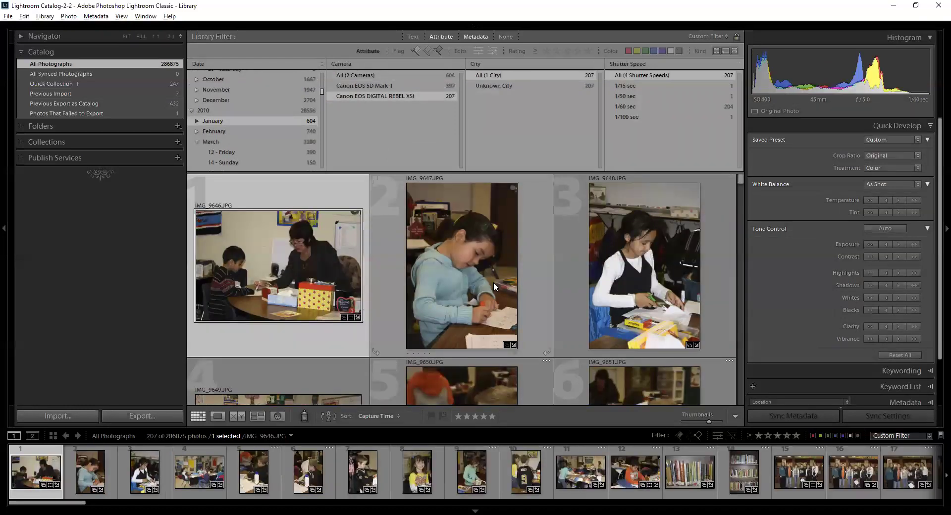
pyautogui.scroll(-3, 493, 281)
pyautogui.scroll(-2, 494, 285)
pyautogui.scroll(6, 493, 286)
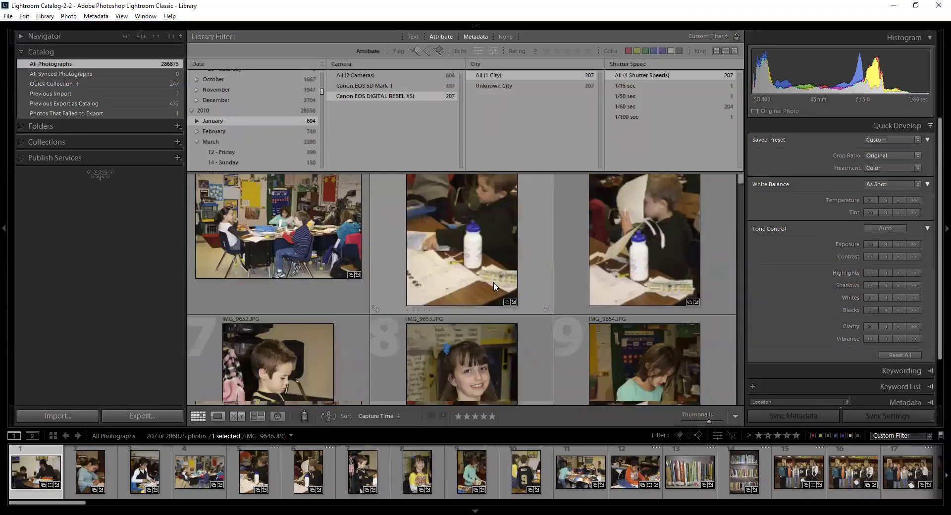
pyautogui.click(395, 86)
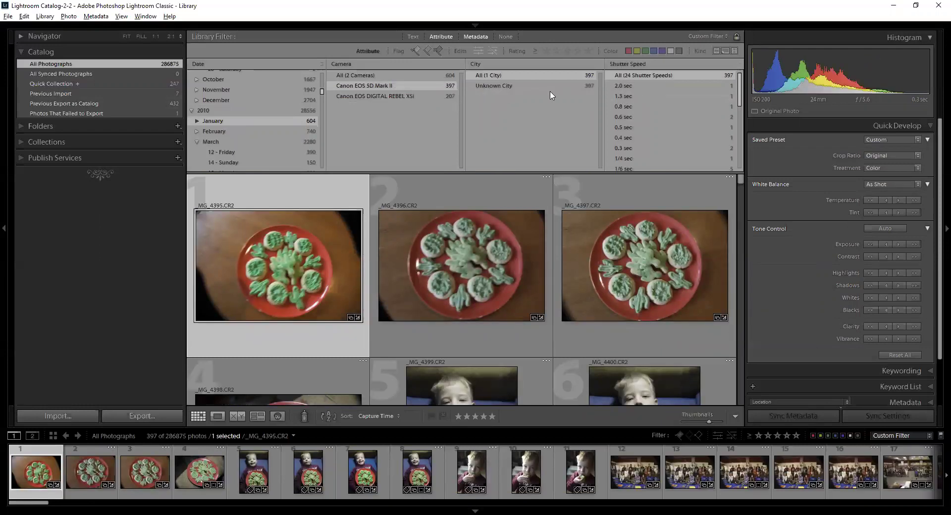
pyautogui.moveTo(739, 100); pyautogui.dragTo(727, 170)
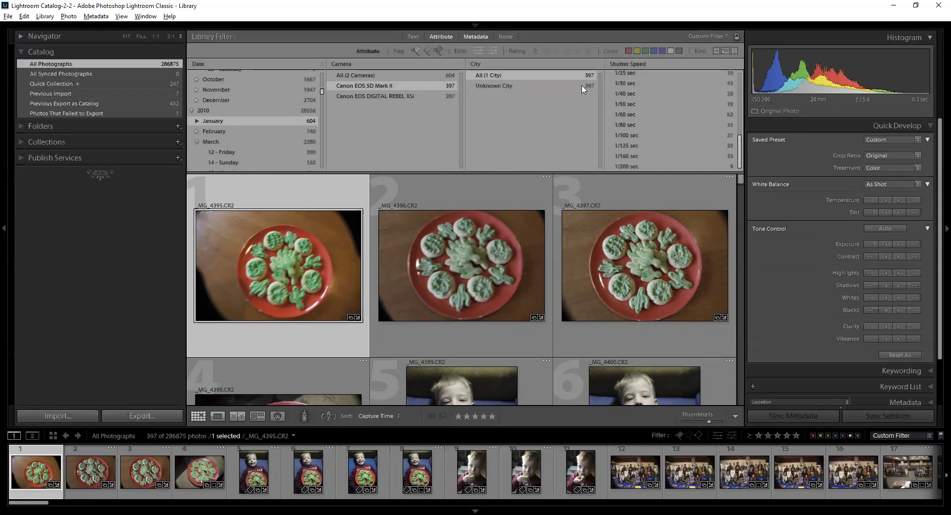
# Step: Change the City column to Lens and select EF24-105mm f/4L IS USM
pyautogui.click(479, 63)
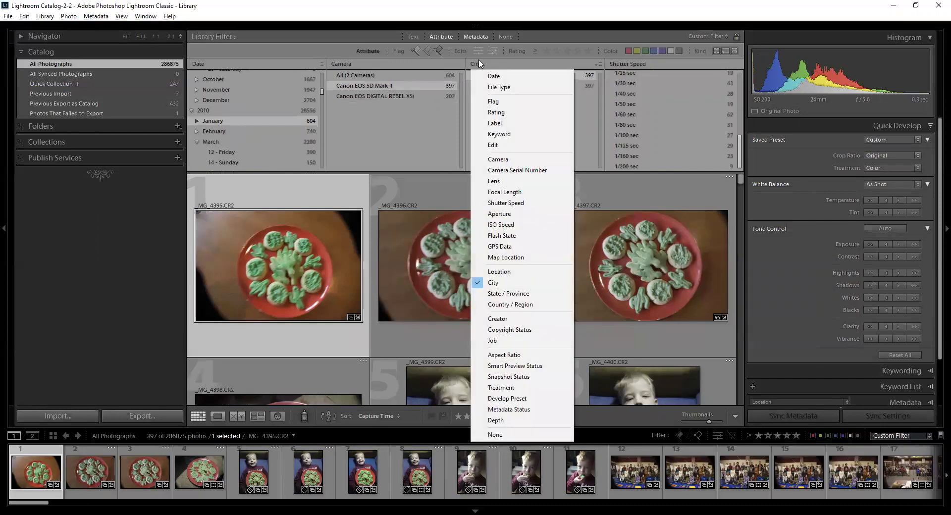
pyautogui.click(510, 181)
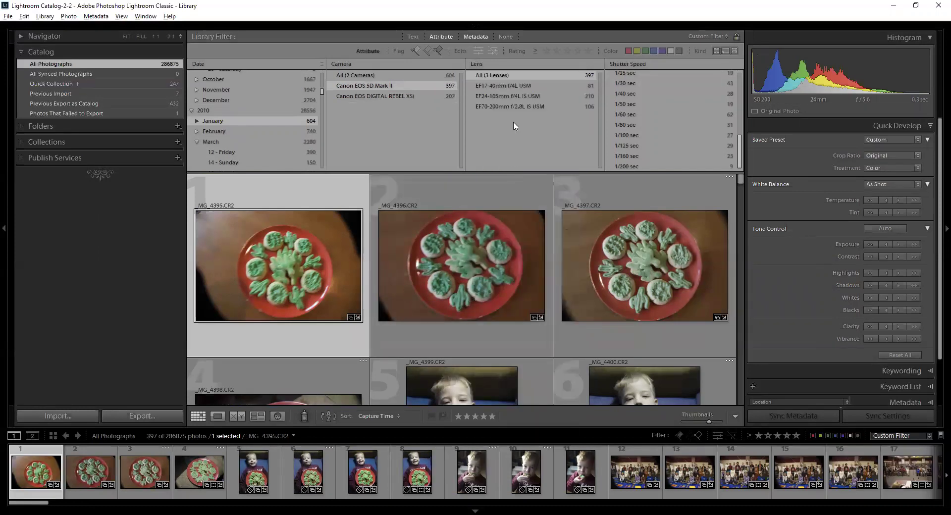
pyautogui.click(514, 98)
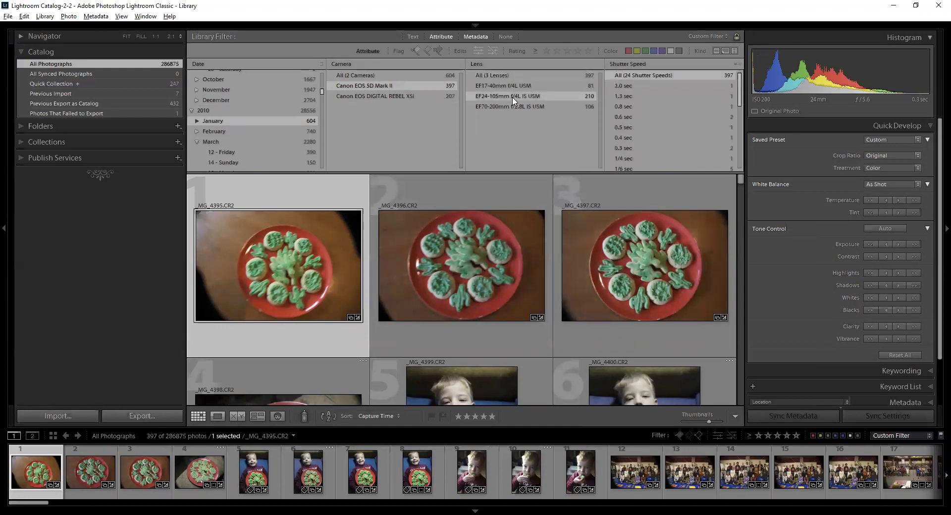
# Step: Change the Shutter Speed column to Focal Length and filter the Date column to 2010
pyautogui.click(633, 67)
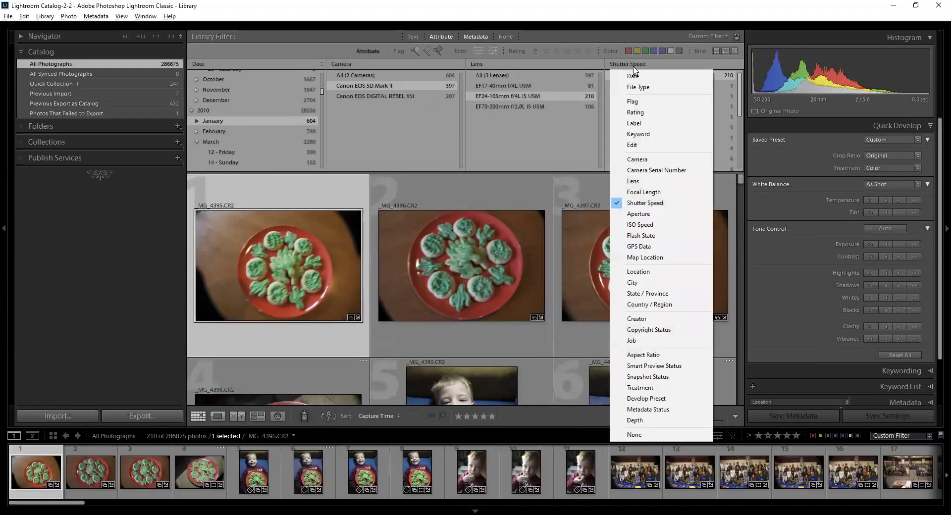
pyautogui.click(652, 192)
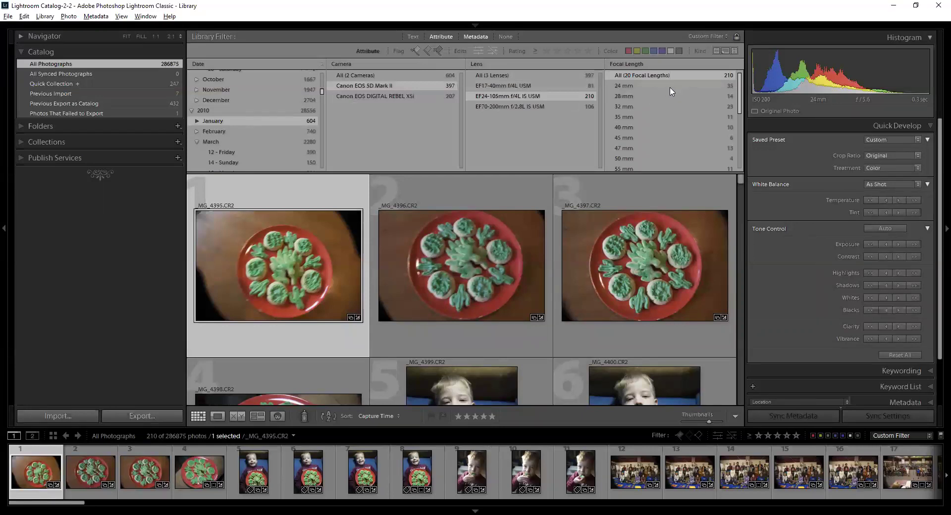
pyautogui.moveTo(740, 100); pyautogui.dragTo(740, 168)
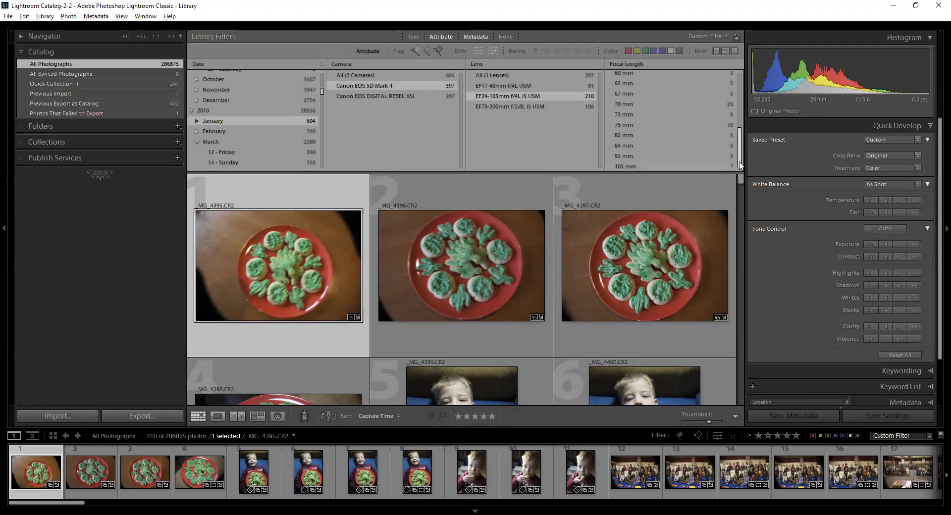
pyautogui.moveTo(741, 165); pyautogui.dragTo(741, 110)
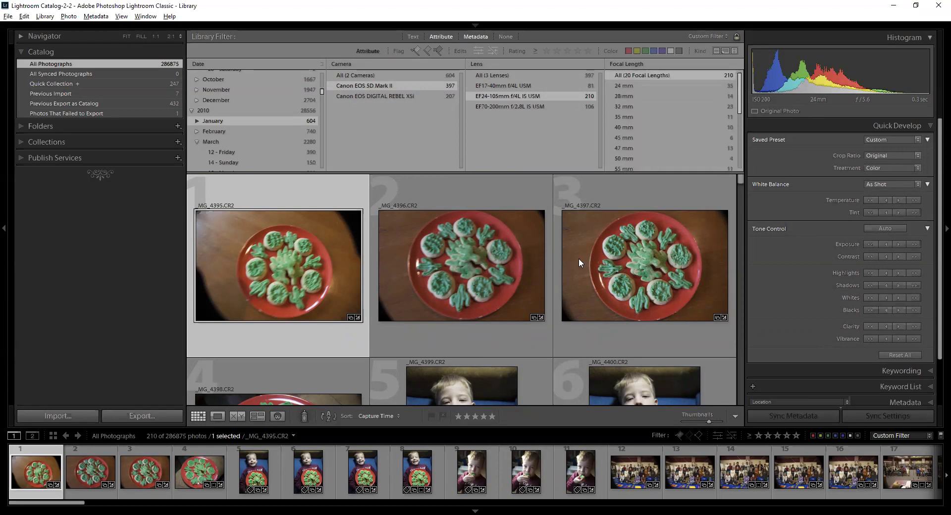
pyautogui.scroll(-6, 569, 267)
pyautogui.scroll(4, 561, 271)
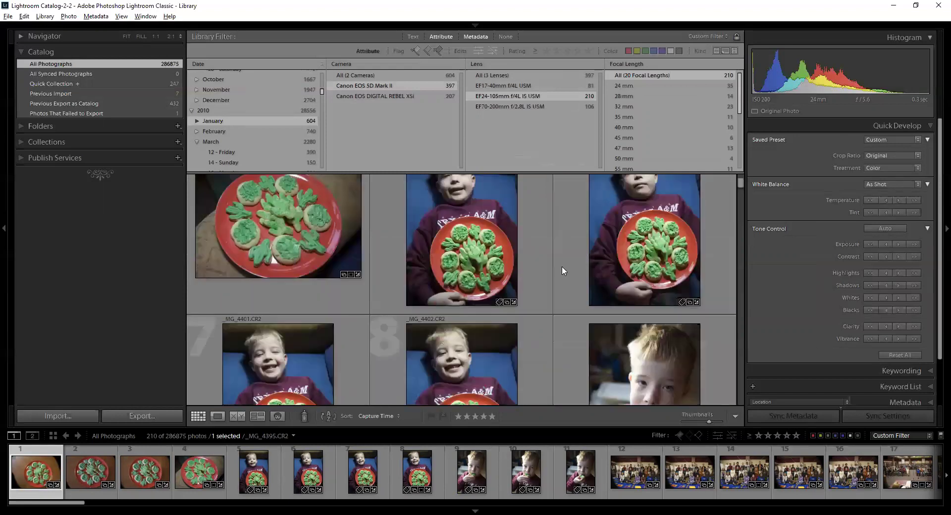
pyautogui.scroll(2, 562, 272)
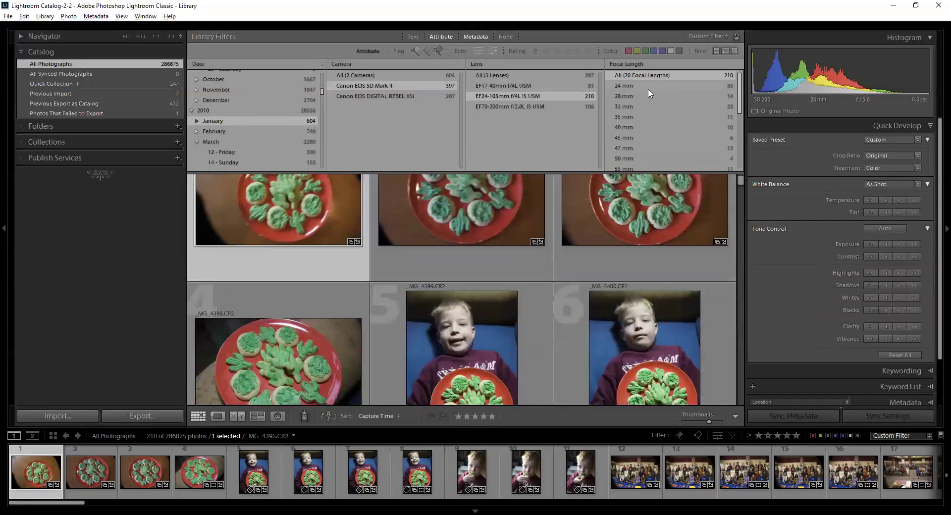
pyautogui.scroll(-3, 620, 227)
pyautogui.scroll(-15, 609, 262)
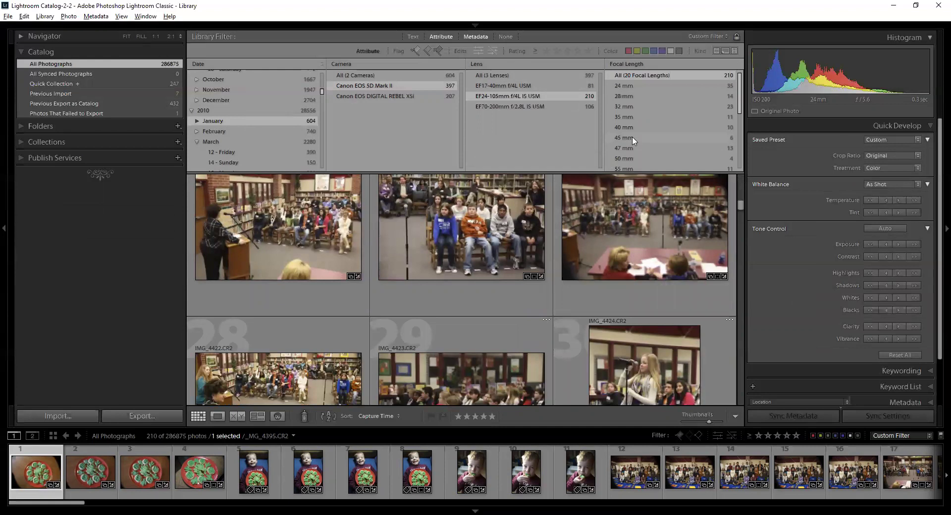
pyautogui.scroll(-5, 632, 141)
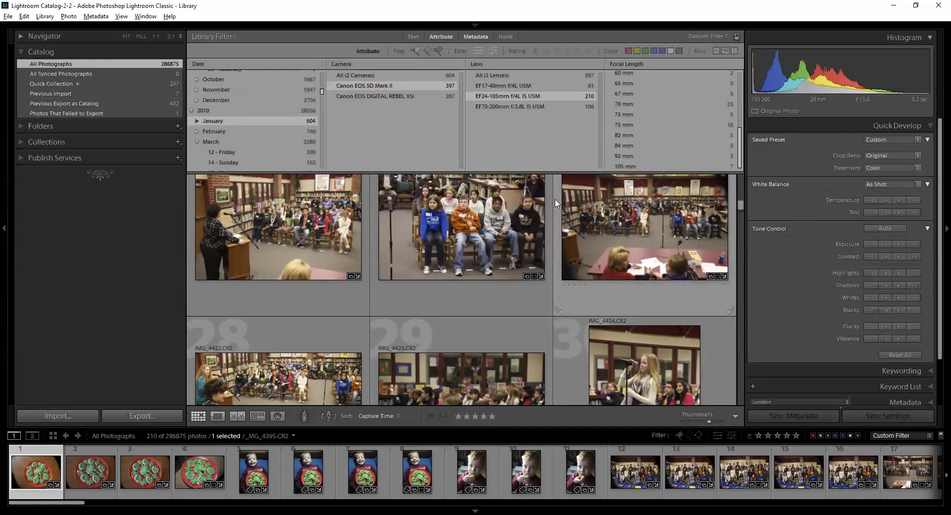
pyautogui.scroll(3, 555, 203)
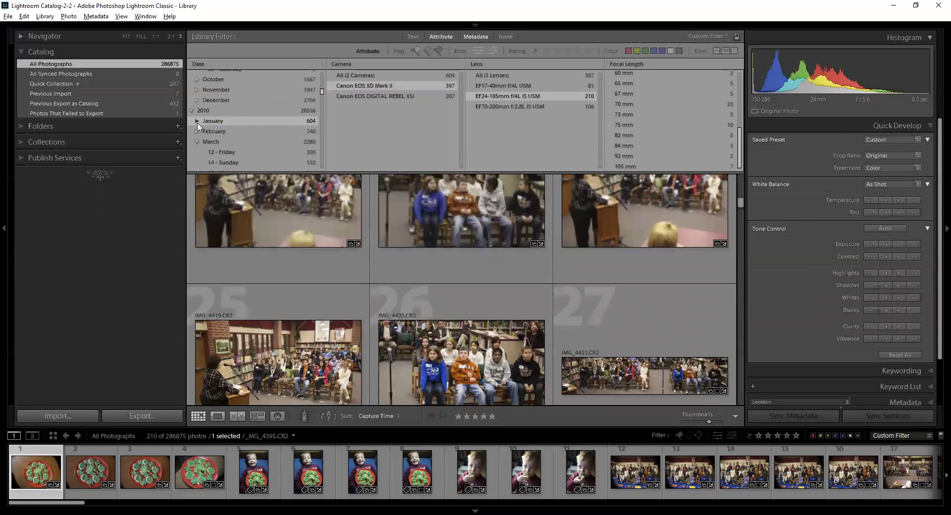
pyautogui.click(192, 110)
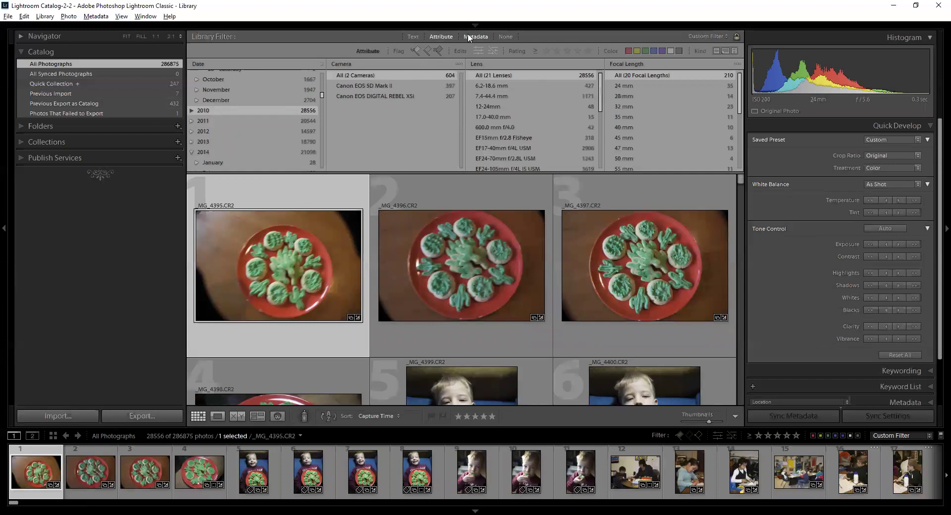
# Step: Run a Text search of Keywords for 'butterfly' across all dates, finding 217 photos
pyautogui.click(410, 36)
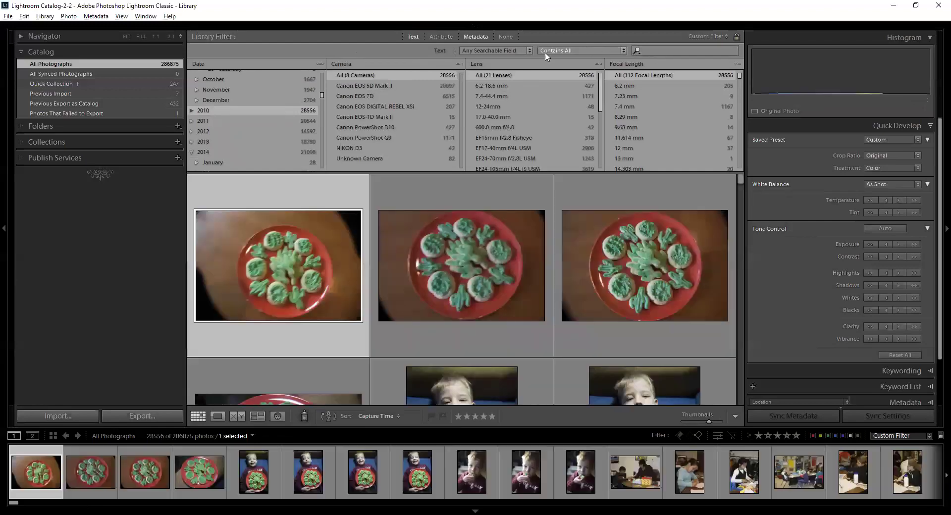
pyautogui.click(508, 51)
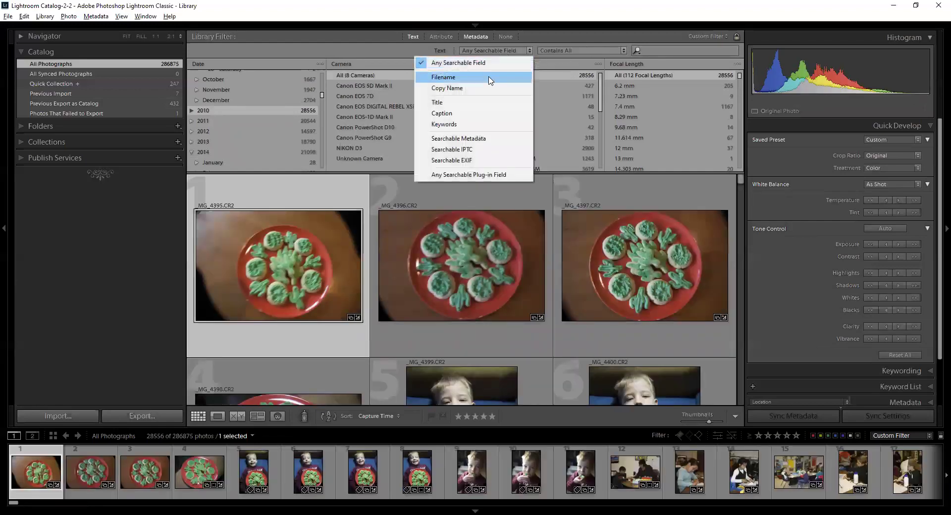
pyautogui.click(473, 125)
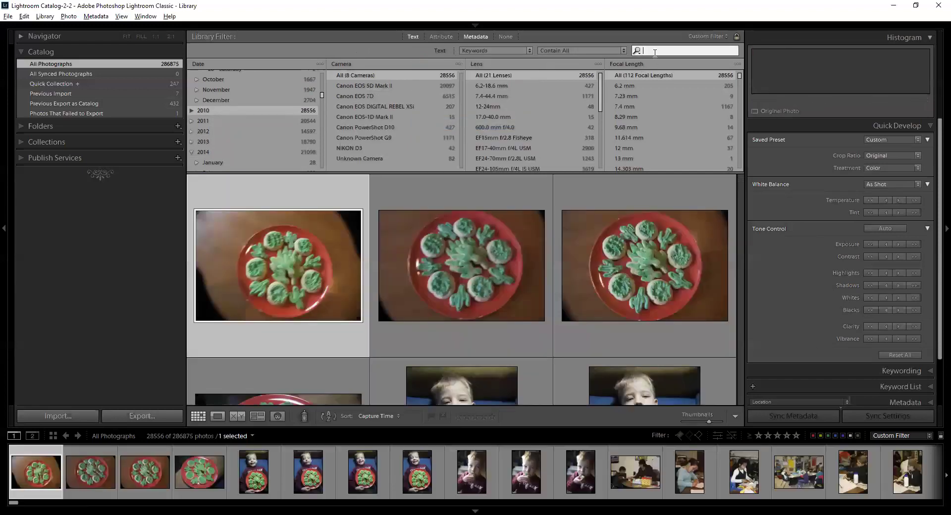
pyautogui.click(657, 53)
pyautogui.write('butterfly')
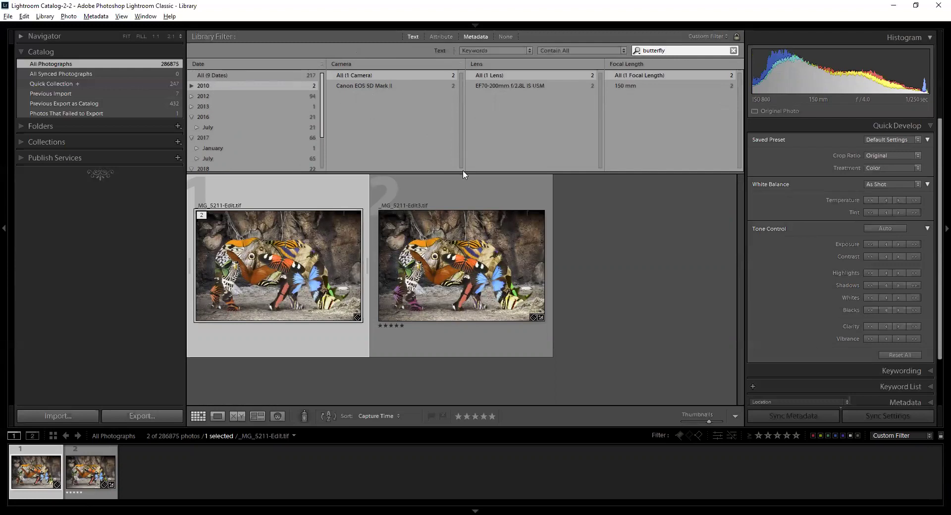
pyautogui.click(240, 77)
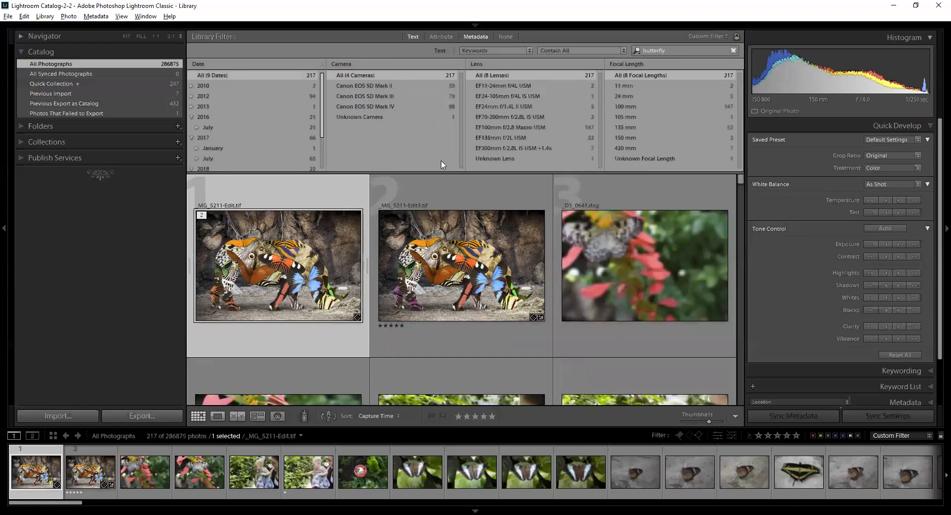
# Step: Clear the butterfly keyword search so no filter applies
pyautogui.scroll(-10, 560, 268)
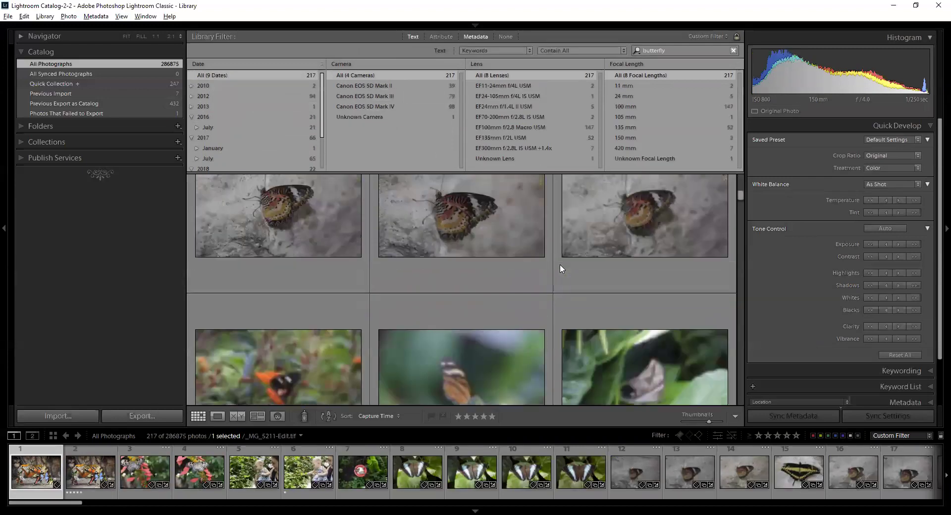
pyautogui.scroll(-2, 560, 268)
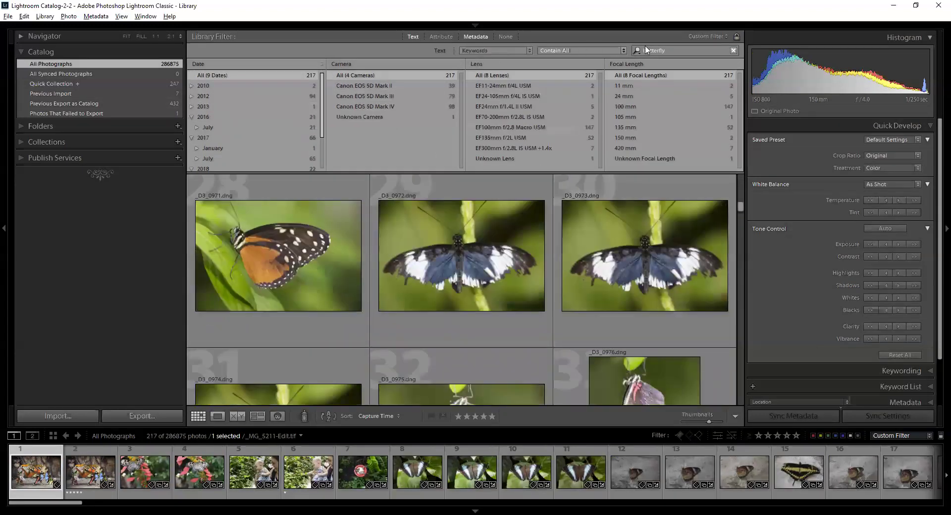
pyautogui.click(733, 52)
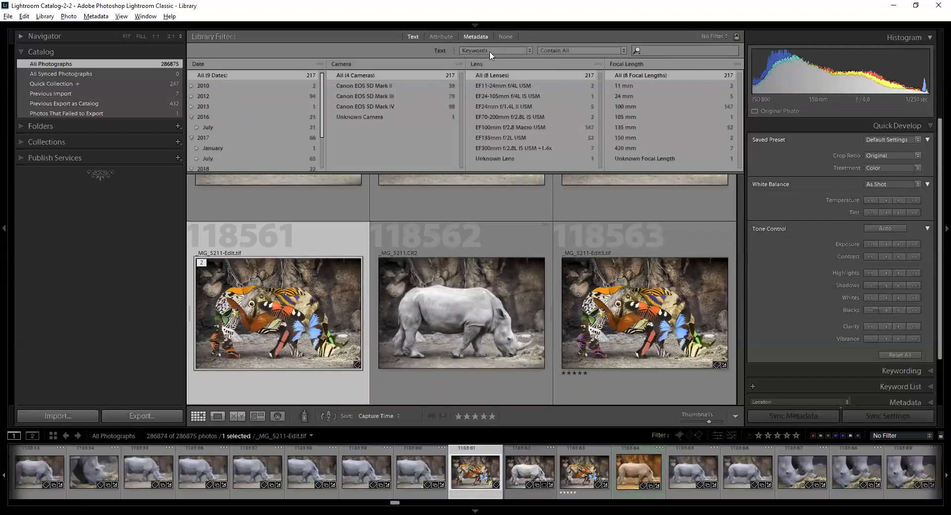
# Step: Close the Metadata filter and show the Attribute filter options instead
pyautogui.click(468, 39)
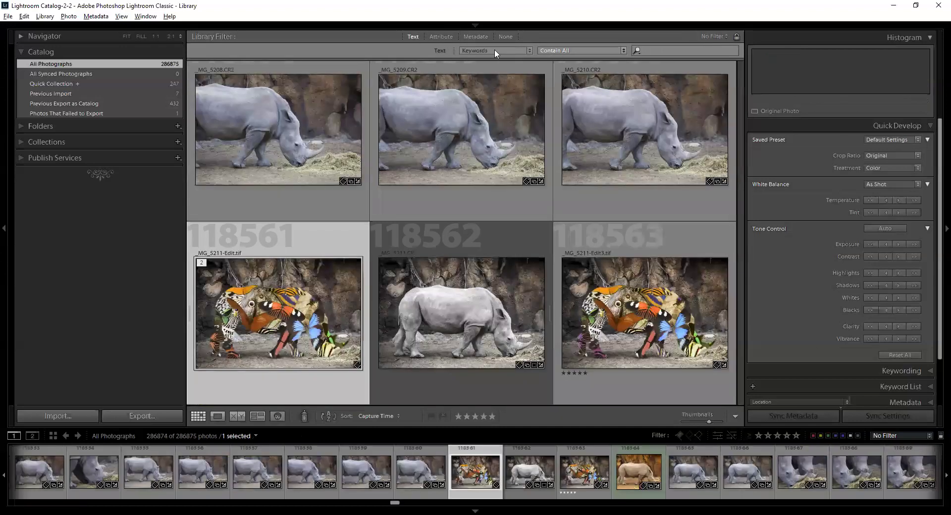
pyautogui.click(438, 38)
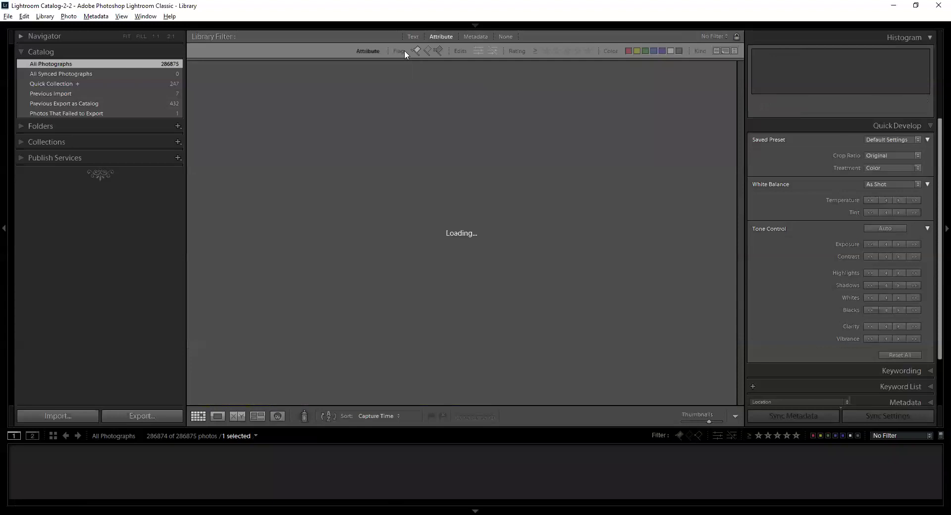
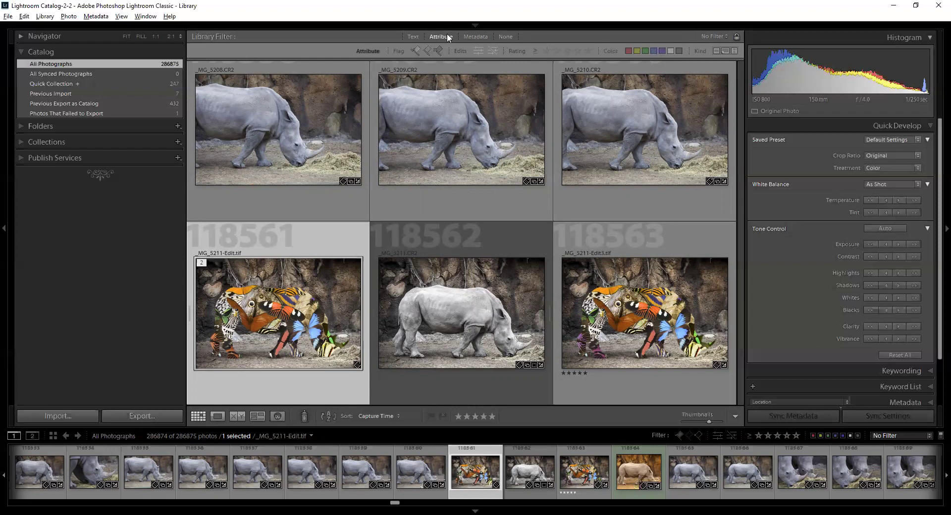
# Step: Switch the Library Filter from Metadata to None so no filter criteria apply
pyautogui.click(480, 37)
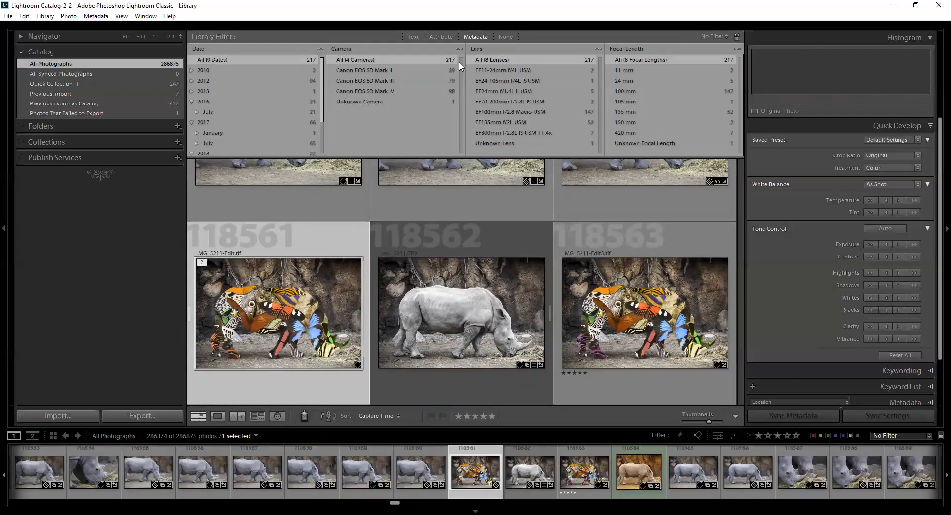
pyautogui.click(503, 38)
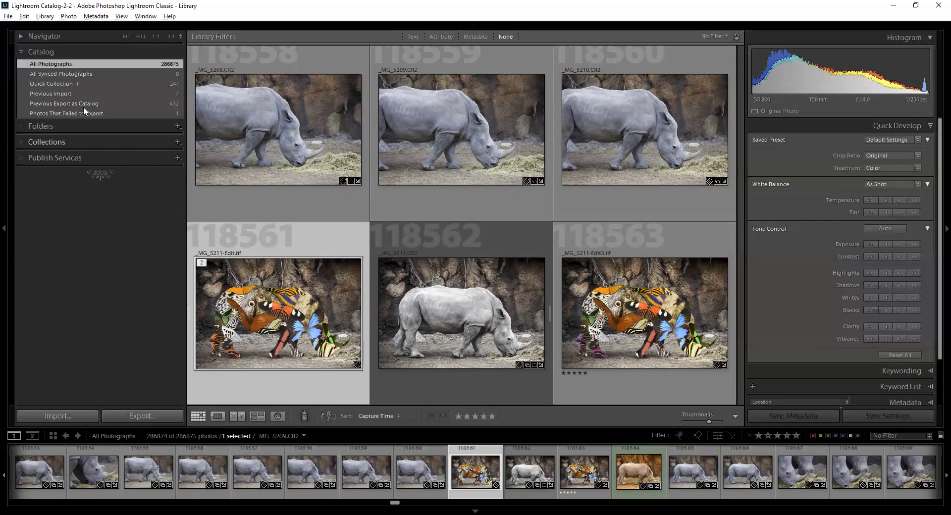
# Step: Show the Previous Import photos and add filmstrip photos 2 through 5 to the selection
pyautogui.click(46, 93)
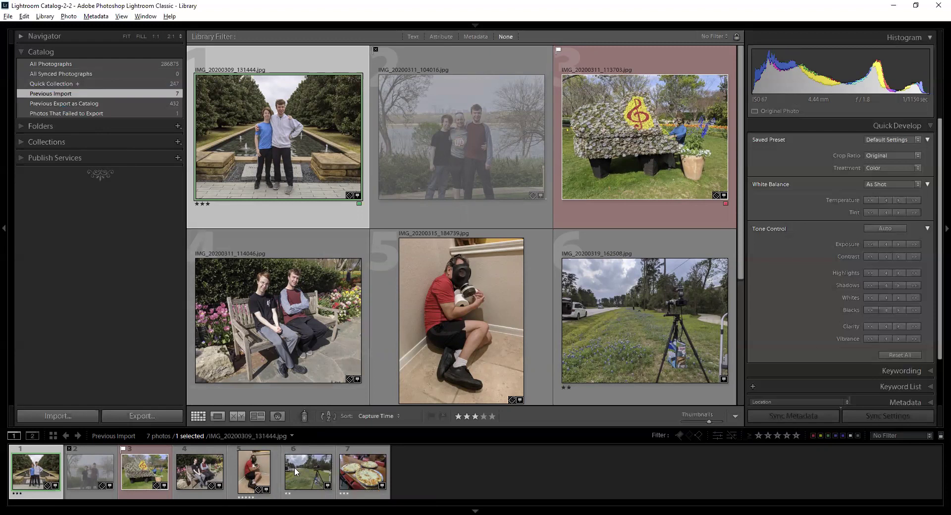
pyautogui.keyDown('ctrl'); pyautogui.click(93, 476); pyautogui.keyUp('ctrl')
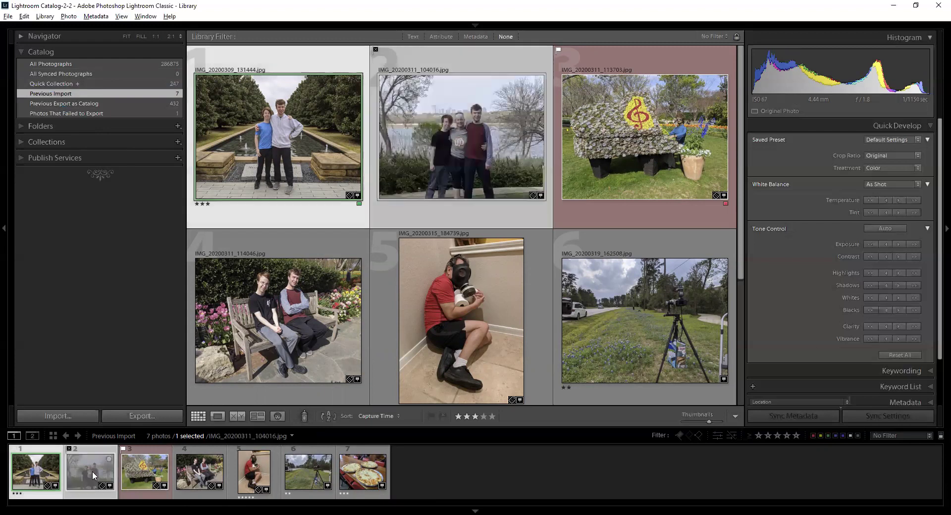
pyautogui.keyDown('ctrl'); pyautogui.click(153, 482); pyautogui.keyUp('ctrl')
pyautogui.keyDown('ctrl'); pyautogui.click(209, 480); pyautogui.keyUp('ctrl')
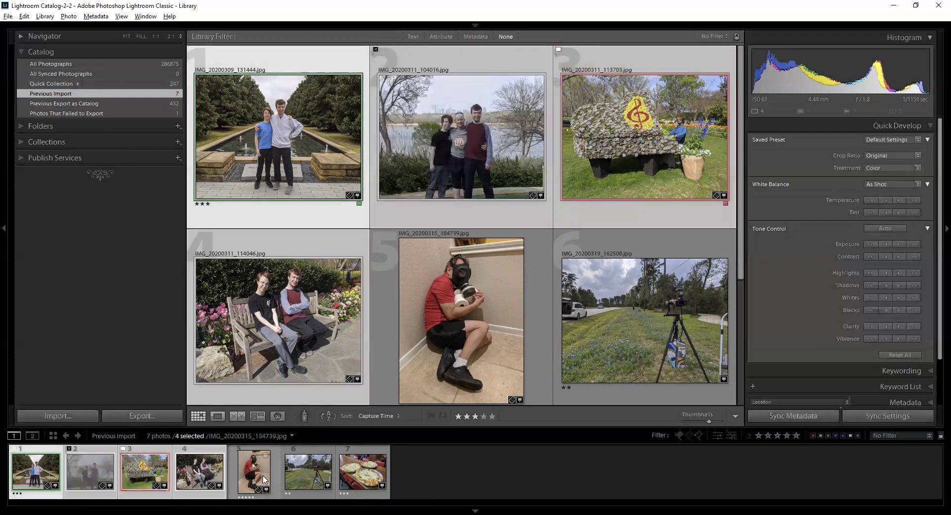
pyautogui.keyDown('ctrl'); pyautogui.click(264, 479); pyautogui.keyUp('ctrl')
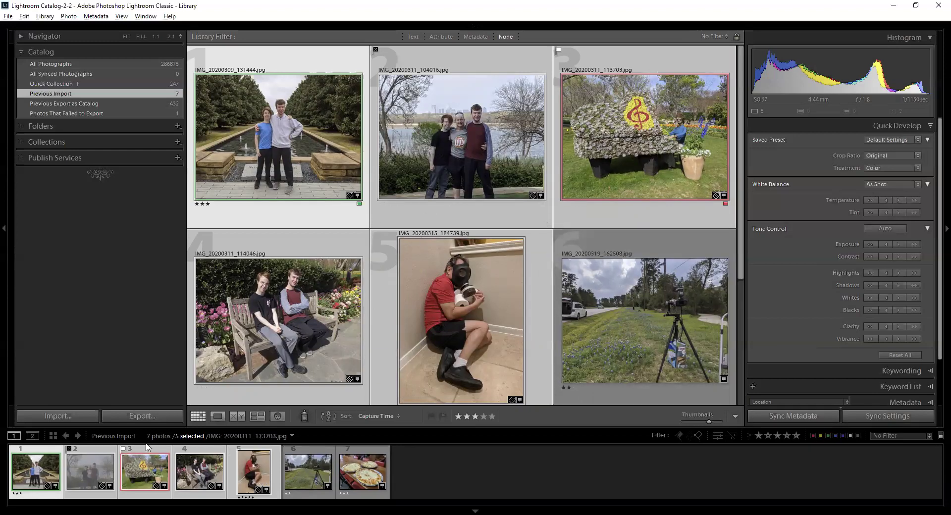
# Step: Set the Attribute filter to Flagged plus Unflagged, then add photos 3 and 4 to the selection
pyautogui.click(680, 432)
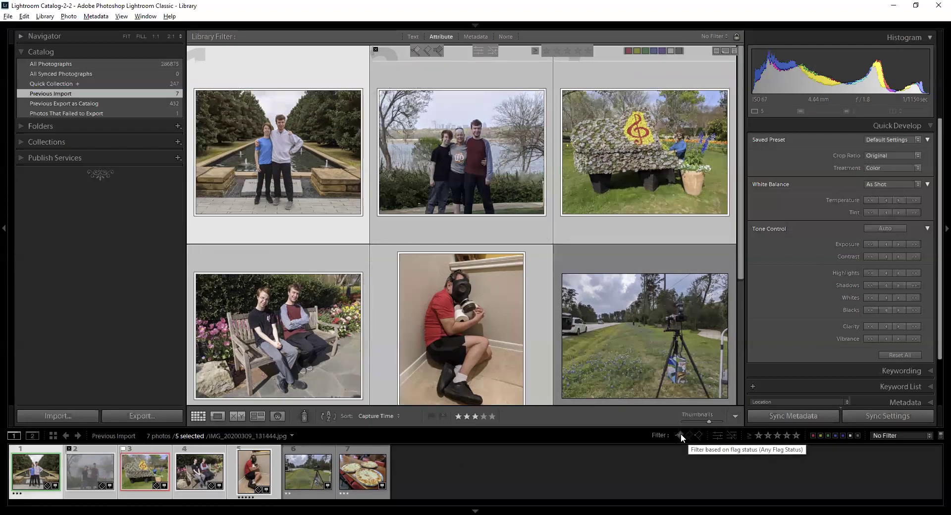
pyautogui.click(679, 435)
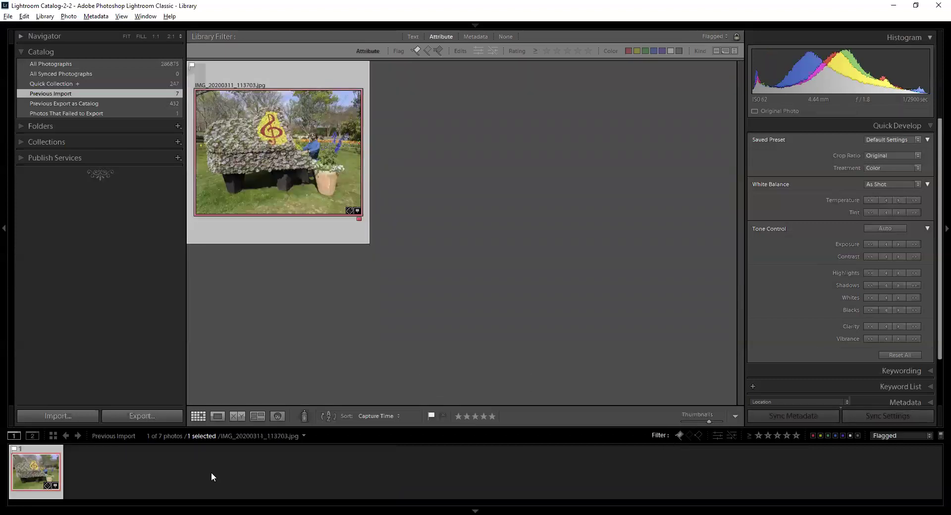
pyautogui.click(690, 435)
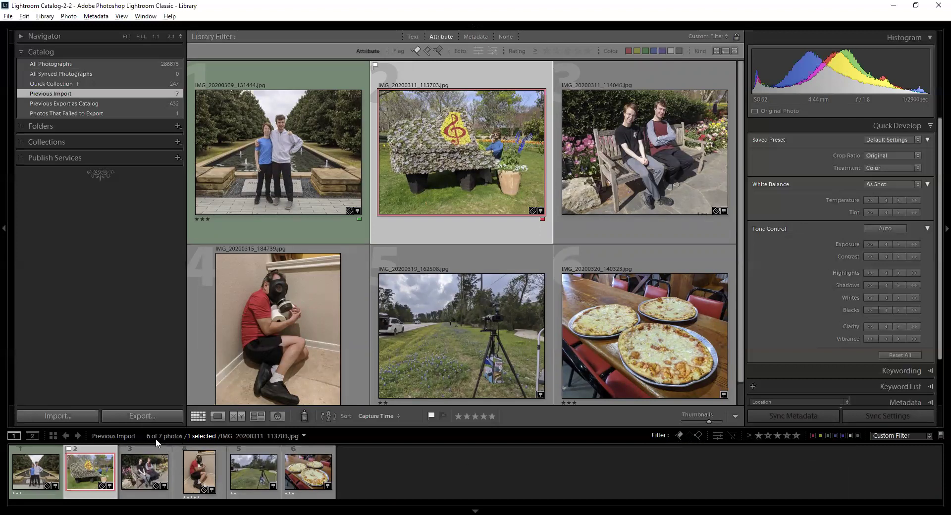
pyautogui.keyDown('shift'); pyautogui.click(159, 472); pyautogui.keyUp('shift')
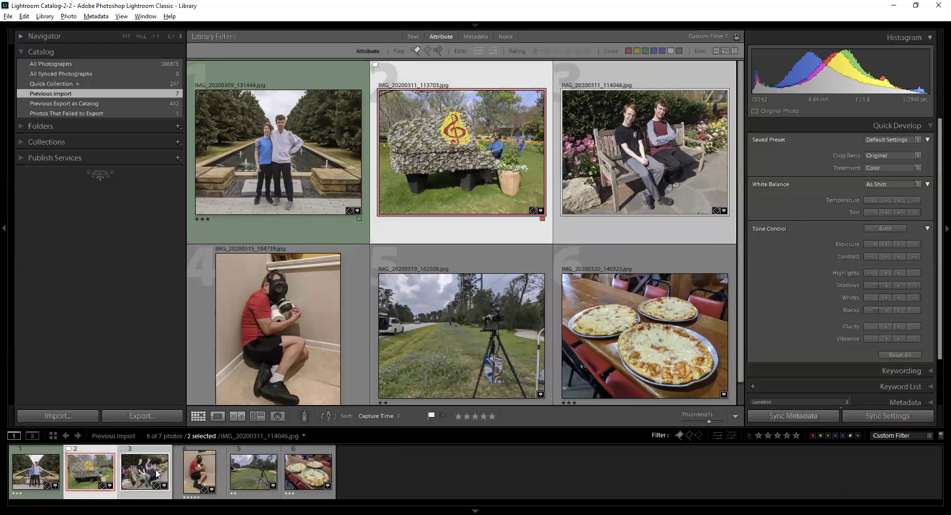
pyautogui.keyDown('shift'); pyautogui.click(207, 475); pyautogui.keyUp('shift')
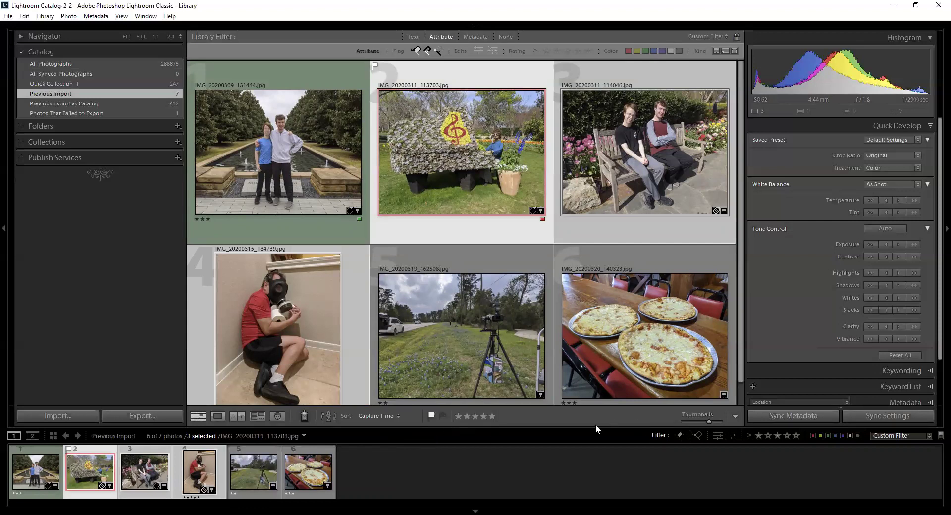
pyautogui.moveTo(508, 424); pyautogui.dragTo(516, 365)
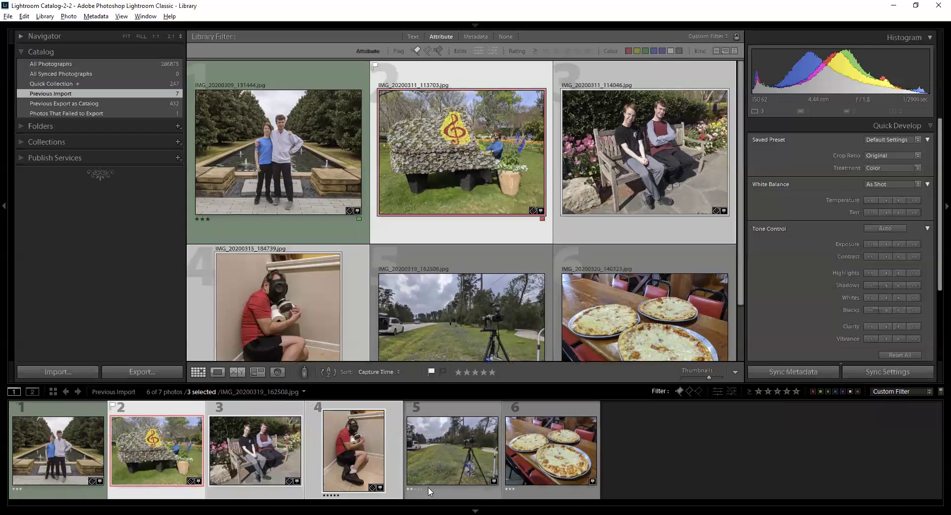
pyautogui.click(422, 493)
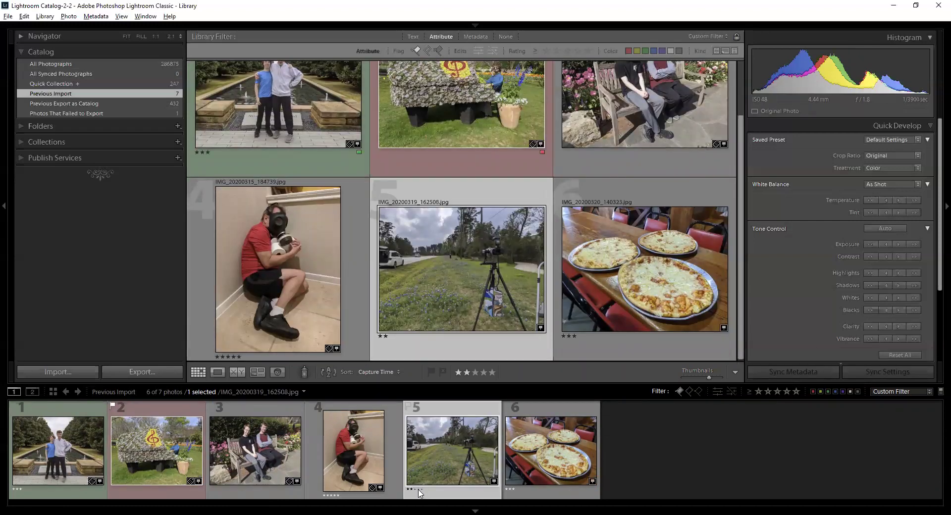
pyautogui.click(493, 422)
pyautogui.click(493, 422)
pyautogui.moveTo(489, 385); pyautogui.dragTo(493, 434)
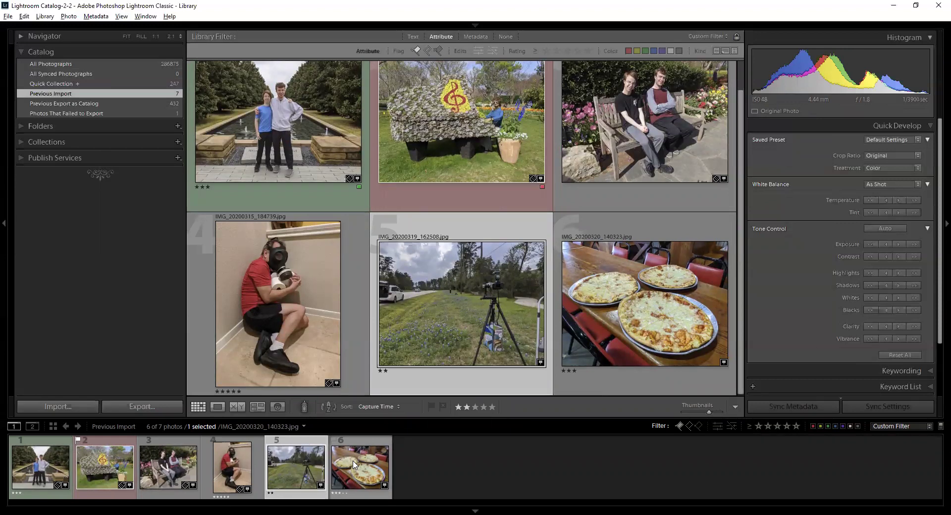
pyautogui.click(33, 427)
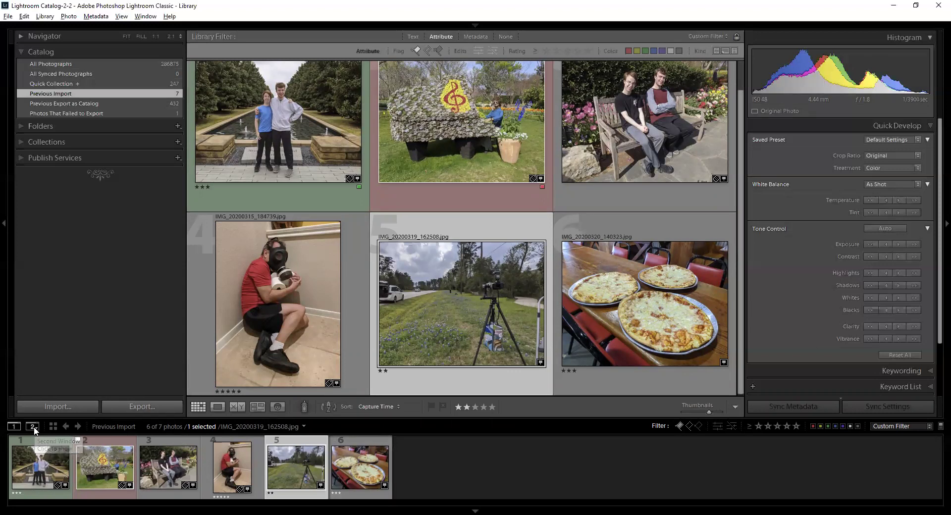
pyautogui.click(33, 426)
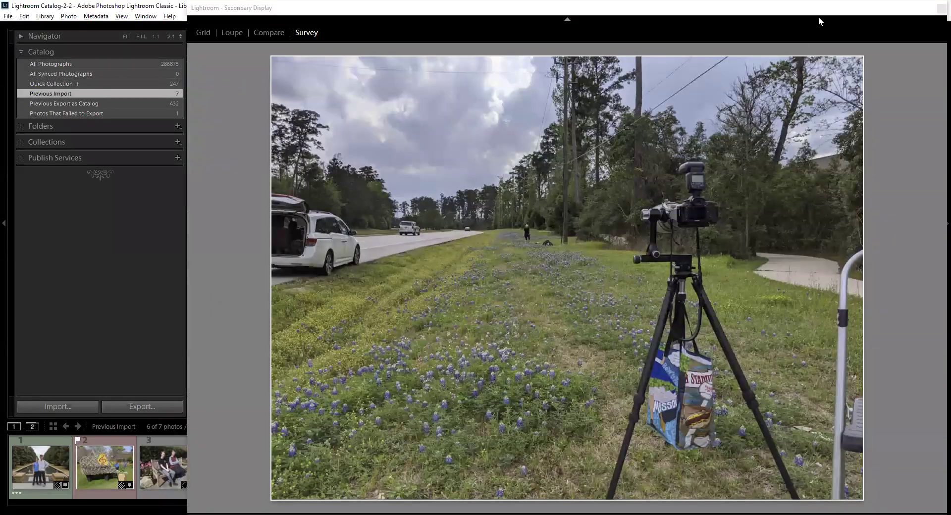
pyautogui.click(713, 8)
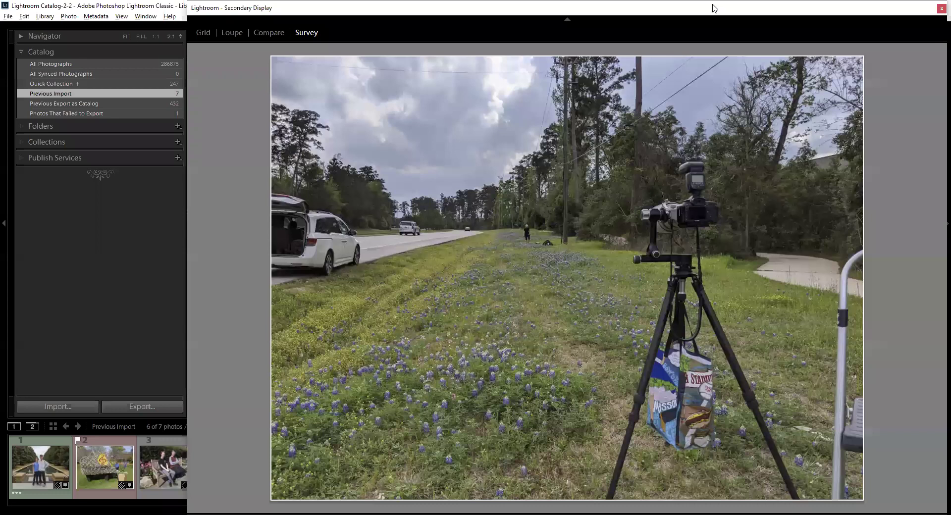
pyautogui.moveTo(713, 8); pyautogui.dragTo(658, 82)
pyautogui.click(886, 84)
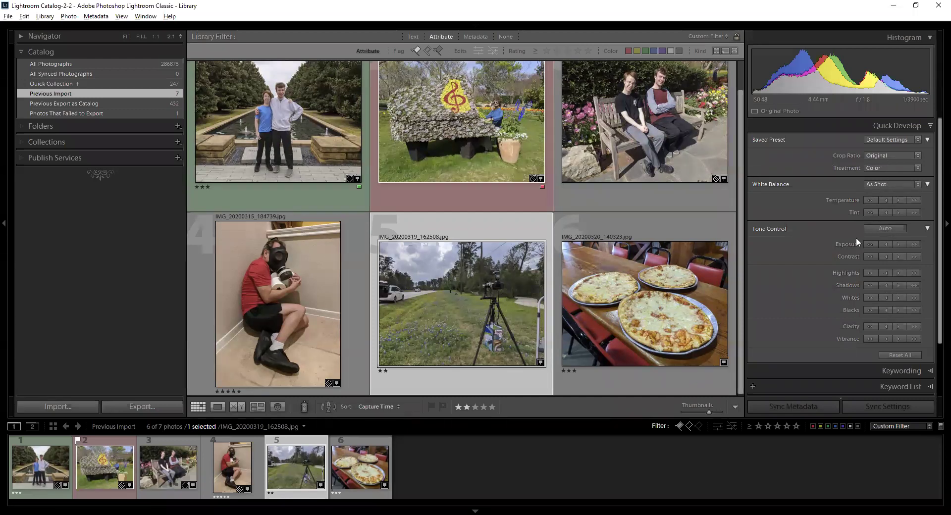
# Step: Select all six photos, raise Quick Develop exposure two steps, then lower it one step
pyautogui.click(315, 136)
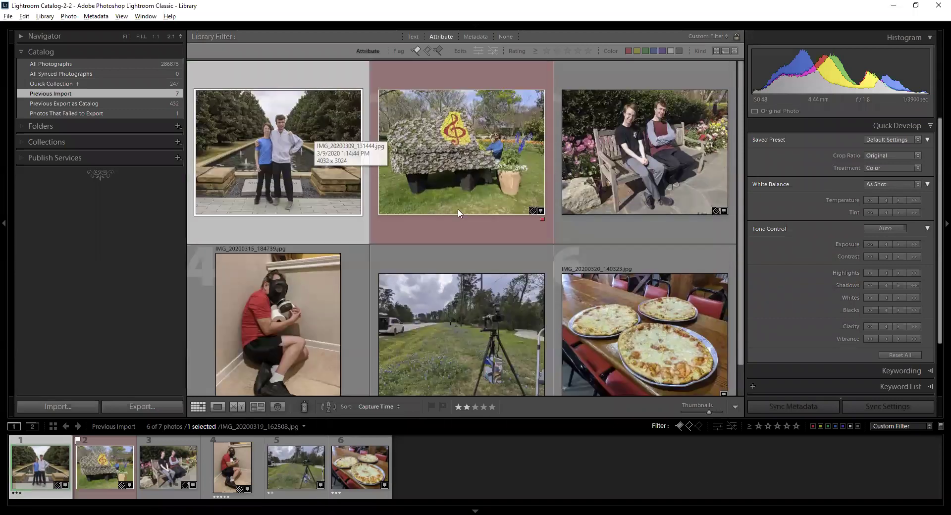
pyautogui.keyDown('shift'); pyautogui.click(733, 277); pyautogui.keyUp('shift')
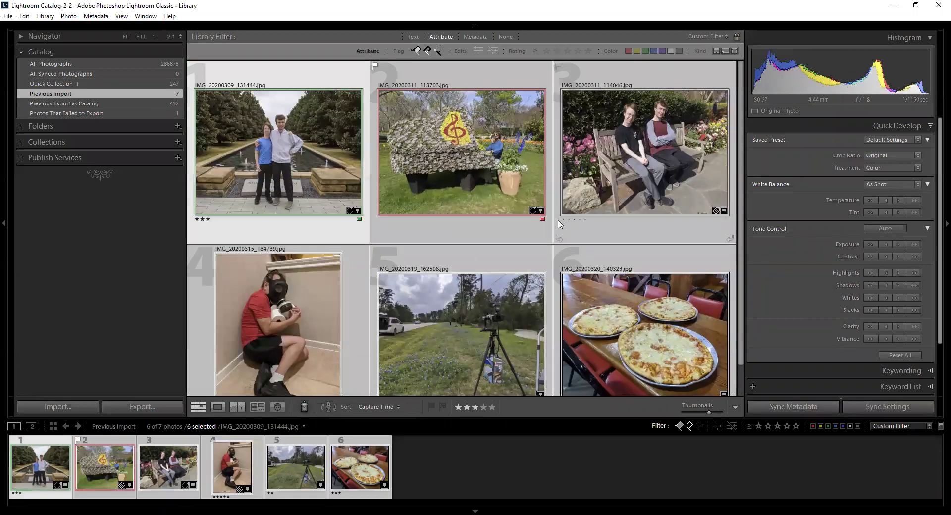
pyautogui.click(913, 244)
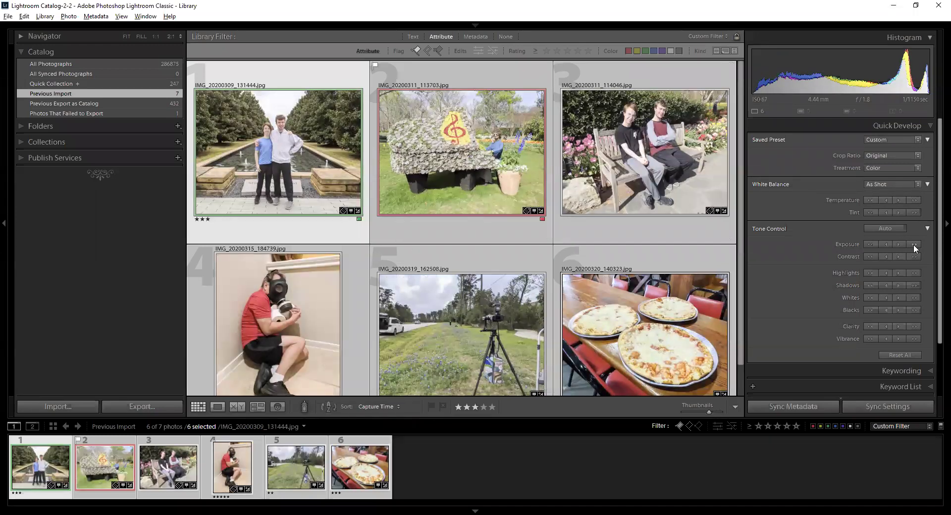
pyautogui.click(913, 245)
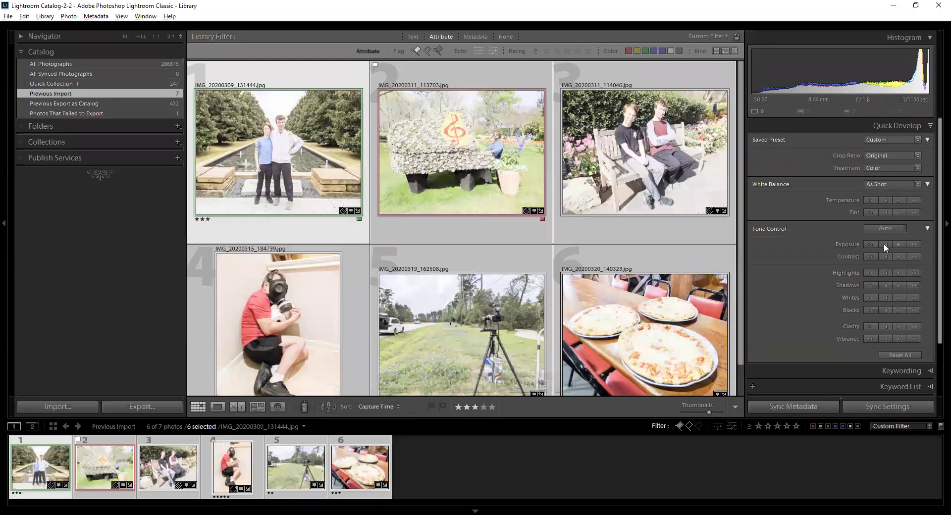
pyautogui.click(870, 244)
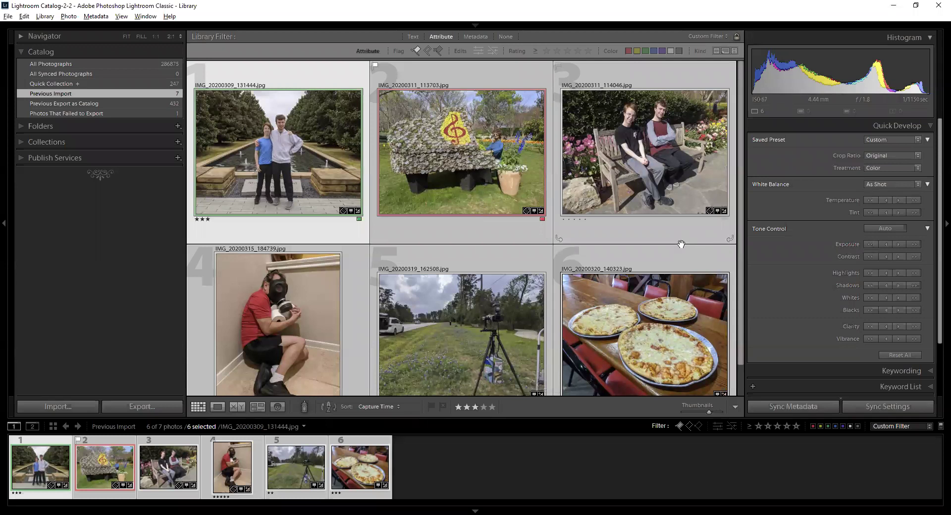
pyautogui.scroll(-3, 842, 267)
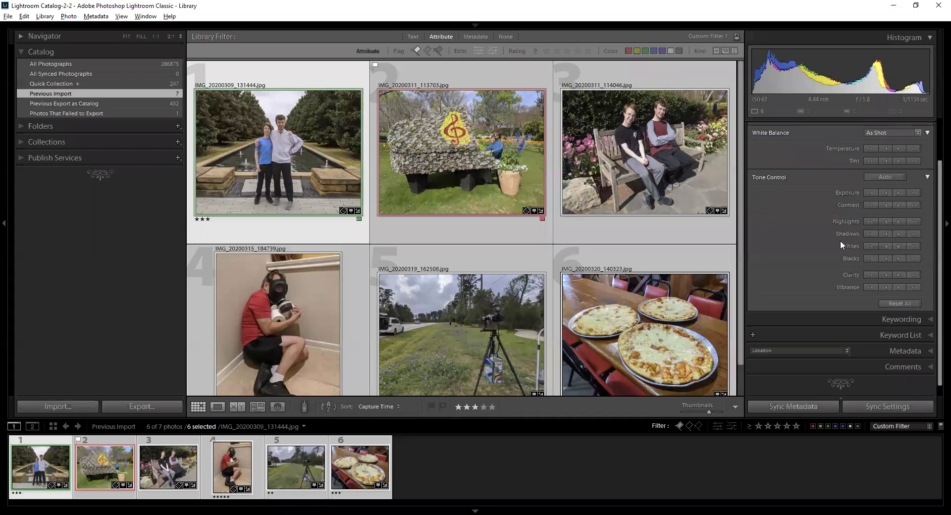
pyautogui.scroll(-1, 840, 239)
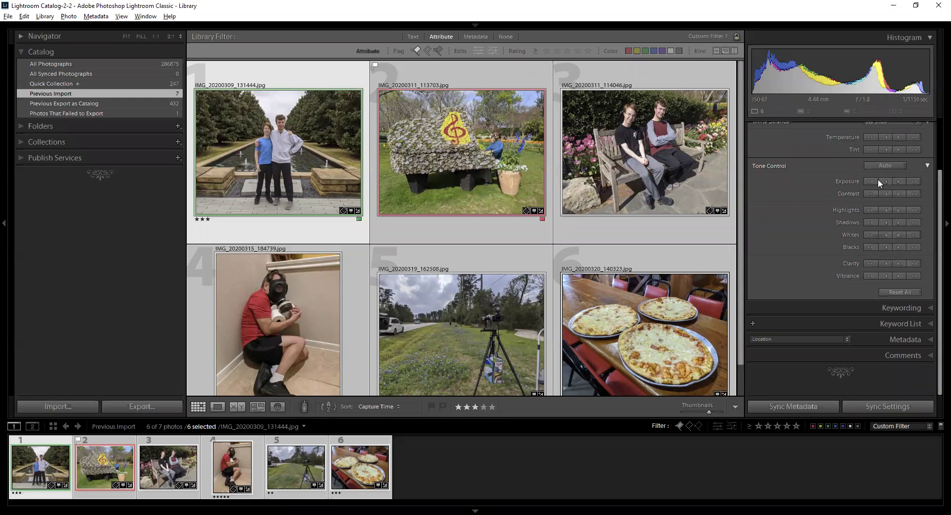
# Step: Select the bench photo and add the keyword Bench to its keyword tags
pyautogui.click(930, 308)
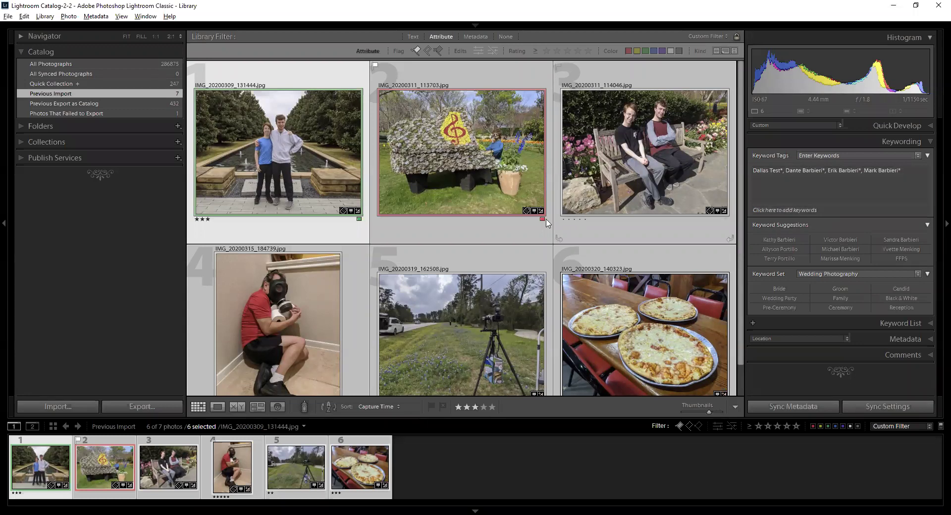
pyautogui.click(458, 229)
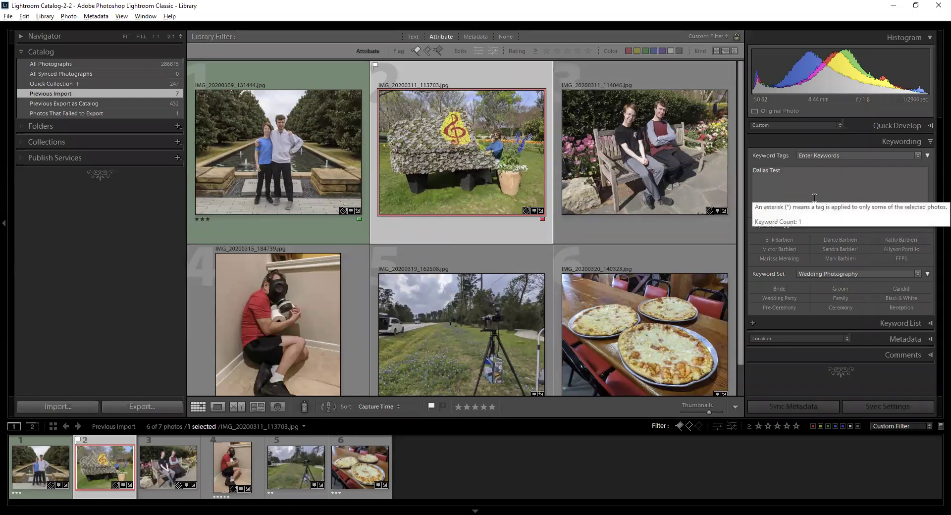
pyautogui.click(609, 183)
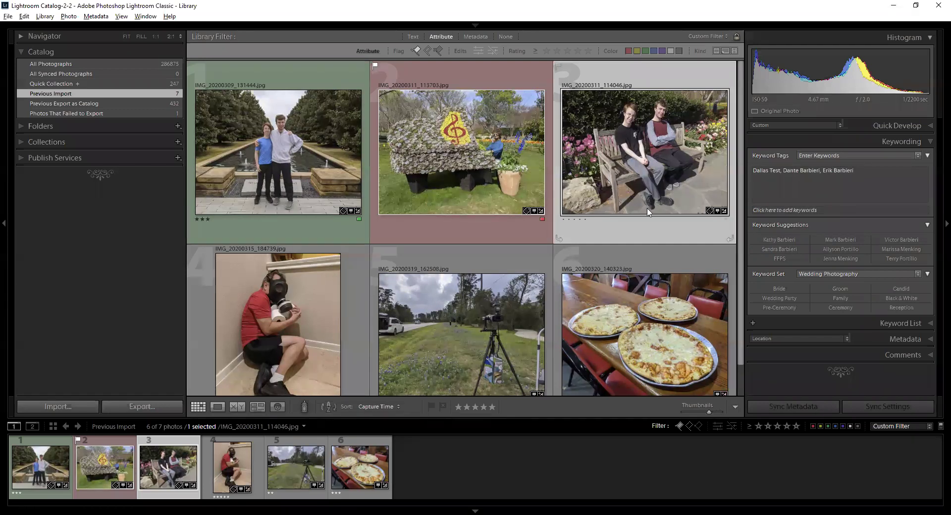
pyautogui.click(877, 171)
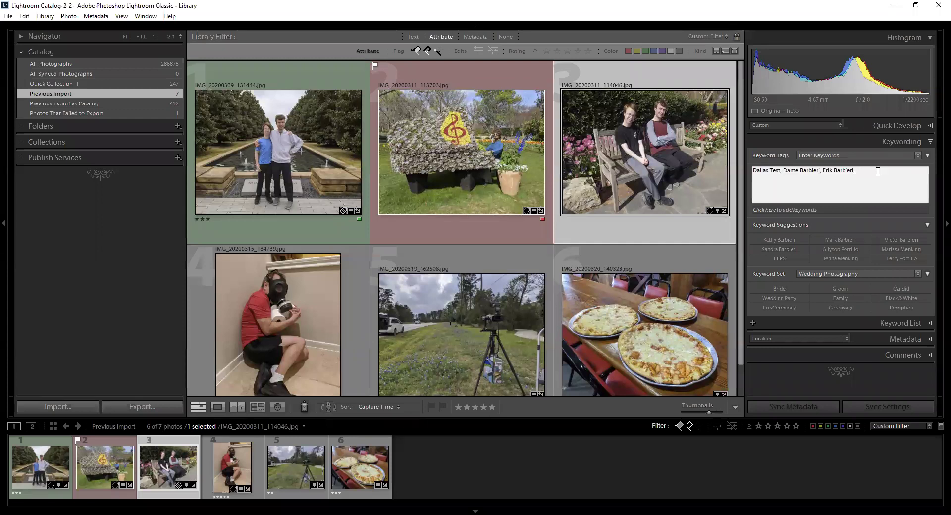
pyautogui.write('Bench')
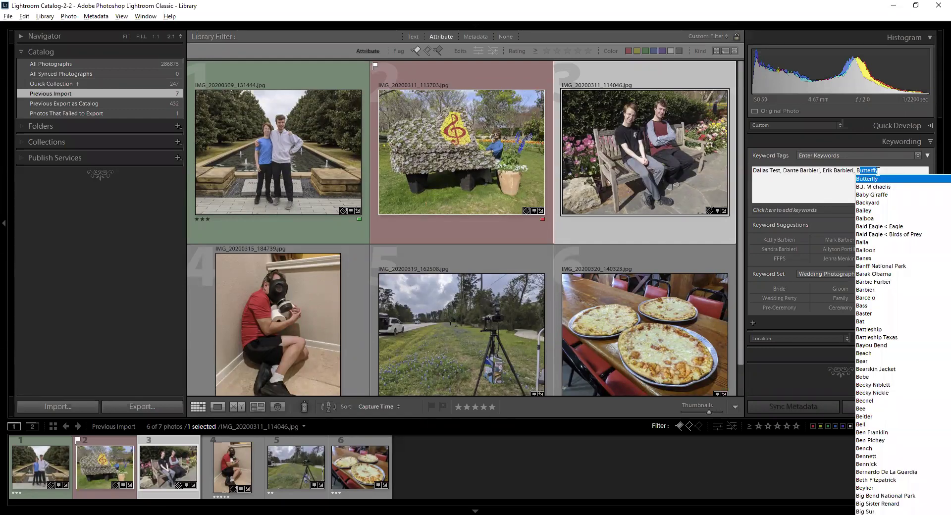
pyautogui.press('Return')
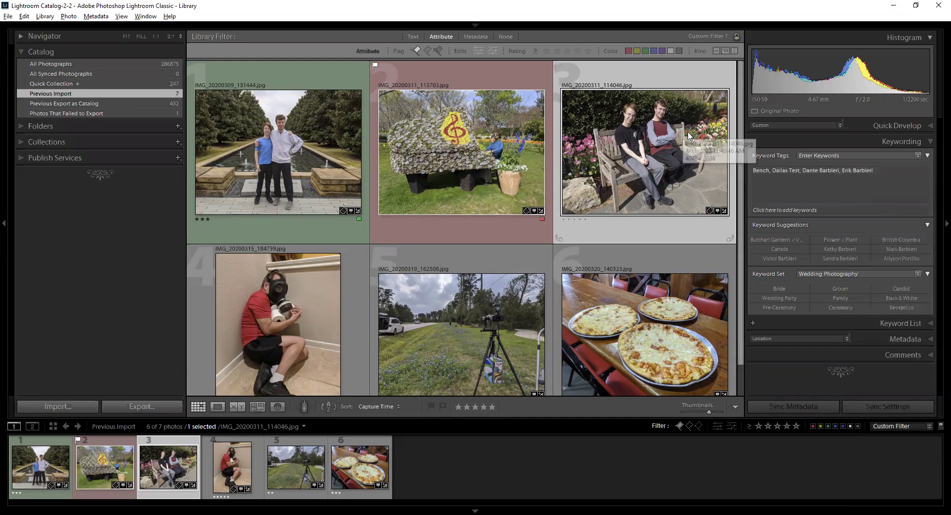
# Step: Add Flowers from the keyword suggestions, then remove it again from the tags
pyautogui.click(889, 174)
pyautogui.write('Fl')
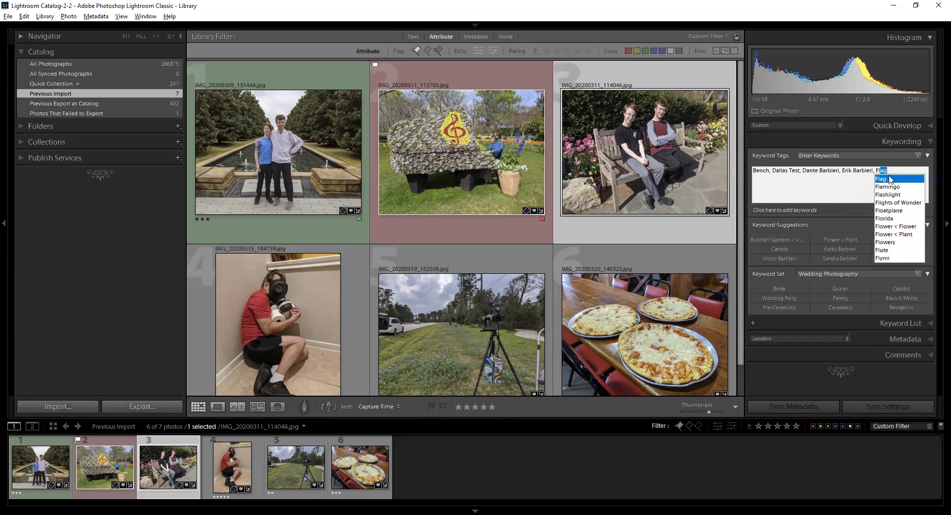
pyautogui.write('ower < Flower')
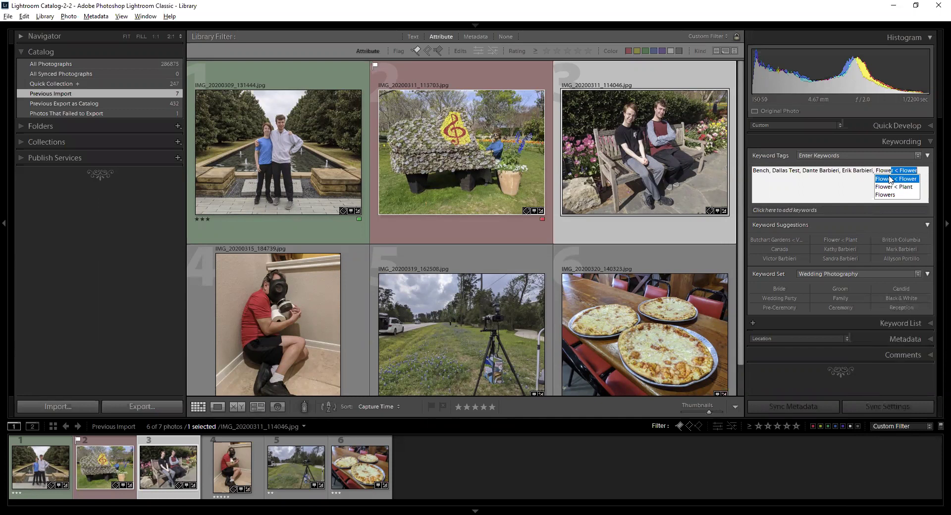
pyautogui.press('Down')
pyautogui.press('Down')
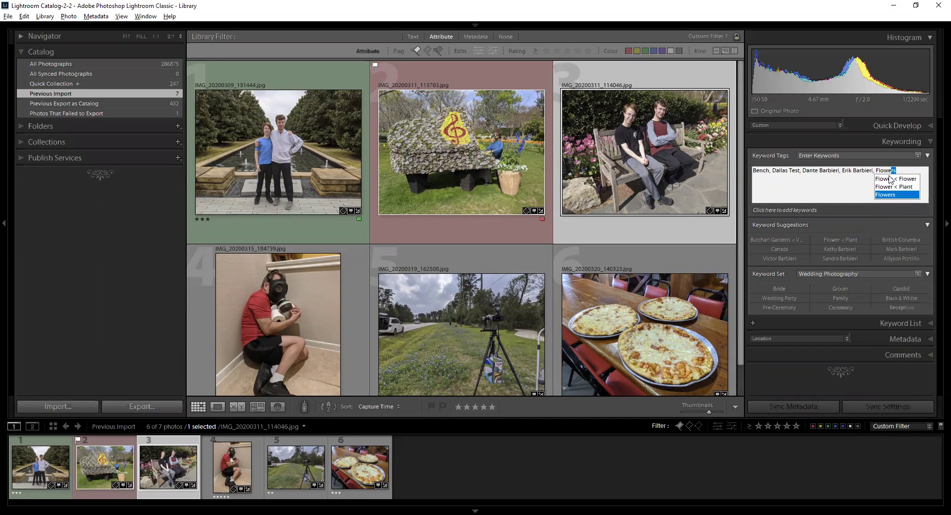
pyautogui.press('Return')
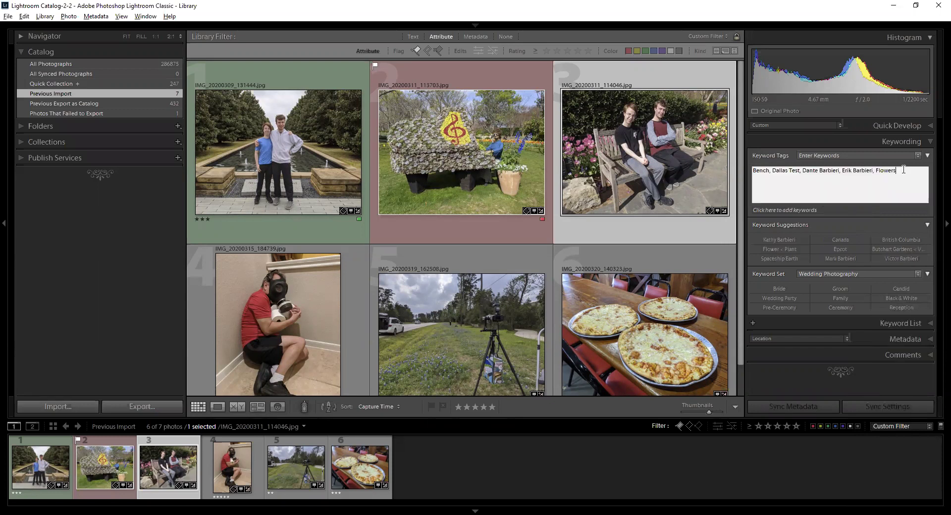
pyautogui.hotkey('ctrl', 'shift', 'Left')
pyautogui.hotkey('ctrl', 'shift', 'Left')
pyautogui.hotkey('ctrl', 'shift', 'Right')
pyautogui.hotkey('shift', 'Left')
pyautogui.hotkey('shift', 'Left')
pyautogui.press('BackSpace')
pyautogui.press('Return')
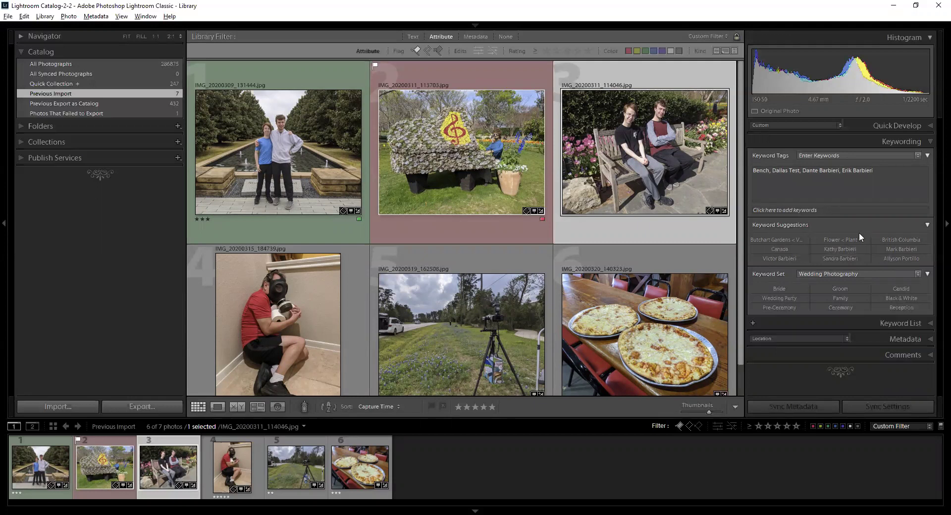
# Step: Add a suggested person keyword to the bench photo, then delete it again
pyautogui.click(891, 182)
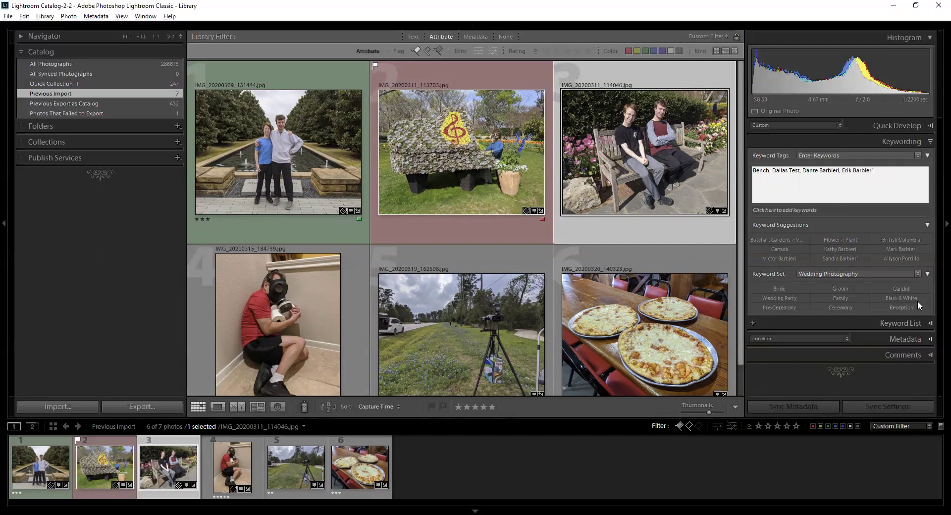
pyautogui.click(845, 249)
pyautogui.click(846, 249)
pyautogui.click(918, 173)
pyautogui.hotkey('shift', 'Left')
pyautogui.hotkey('shift', 'Left')
pyautogui.hotkey('shift', 'Left')
pyautogui.hotkey('shift', 'Left')
pyautogui.hotkey('shift', 'Left')
pyautogui.hotkey('shift', 'Left')
pyautogui.hotkey('shift', 'Left')
pyautogui.hotkey('shift', 'Left')
pyautogui.hotkey('shift', 'Left')
pyautogui.hotkey('shift', 'Left')
pyautogui.hotkey('shift', 'Left')
pyautogui.hotkey('shift', 'Left')
pyautogui.hotkey('shift', 'Left')
pyautogui.hotkey('shift', 'Left')
pyautogui.hotkey('shift', 'Left')
pyautogui.press('BackSpace')
pyautogui.press('Return')
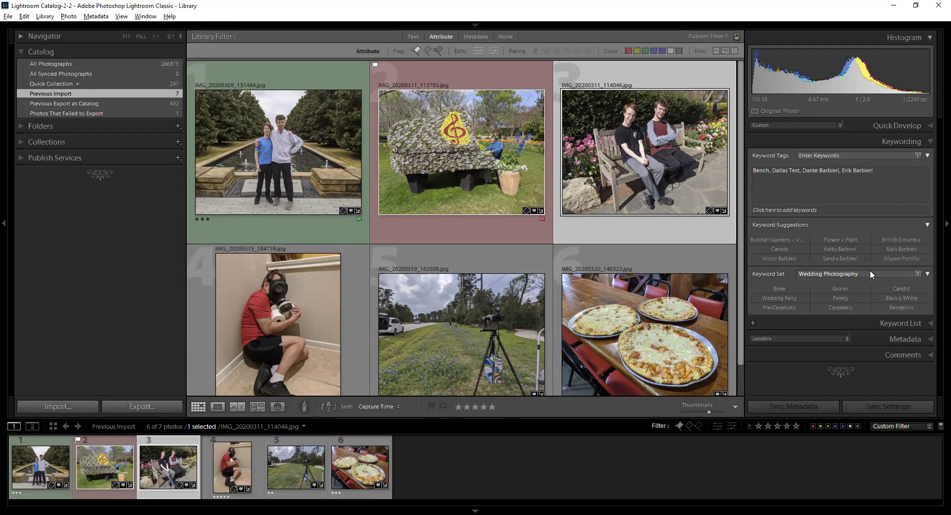
# Step: Choose the Outdoor Photography keyword set and tag the bench photo with Landscape and Flowers & Plants
pyautogui.click(871, 274)
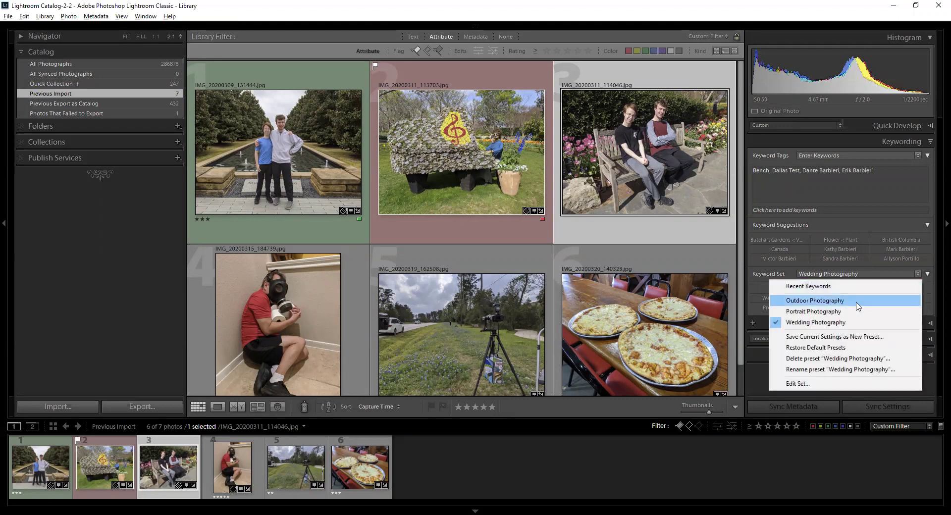
pyautogui.click(887, 220)
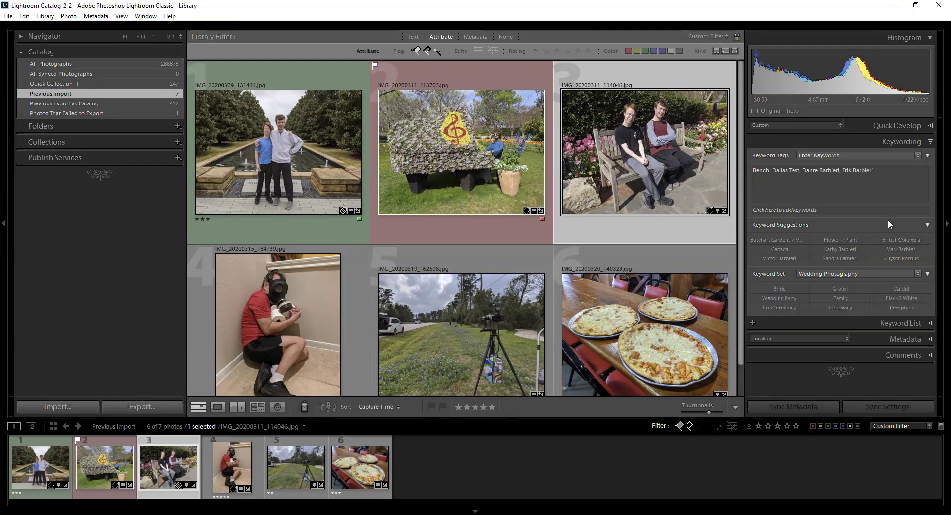
pyautogui.click(869, 273)
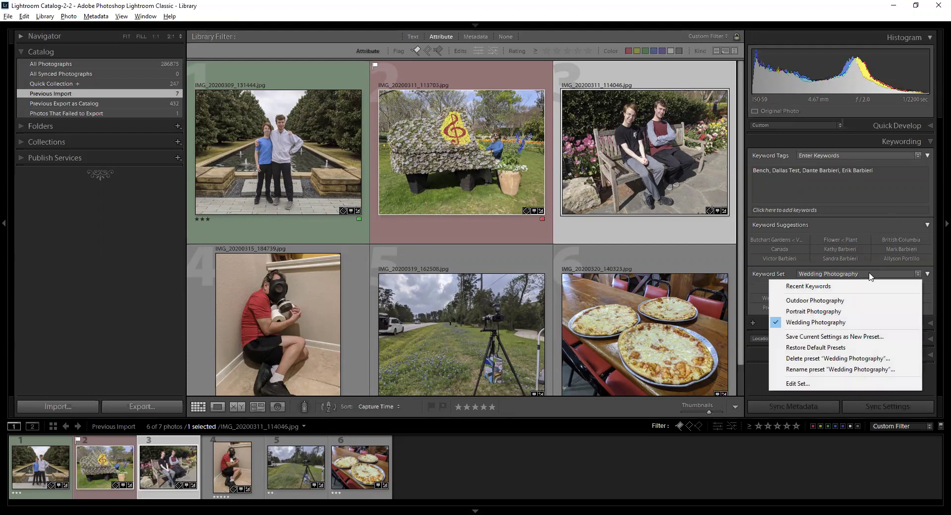
pyautogui.click(838, 299)
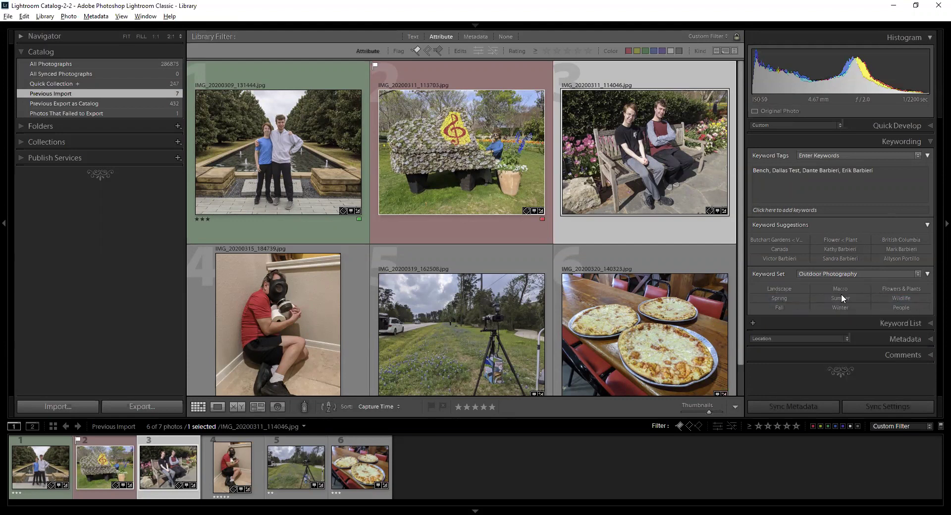
pyautogui.click(794, 287)
pyautogui.click(916, 273)
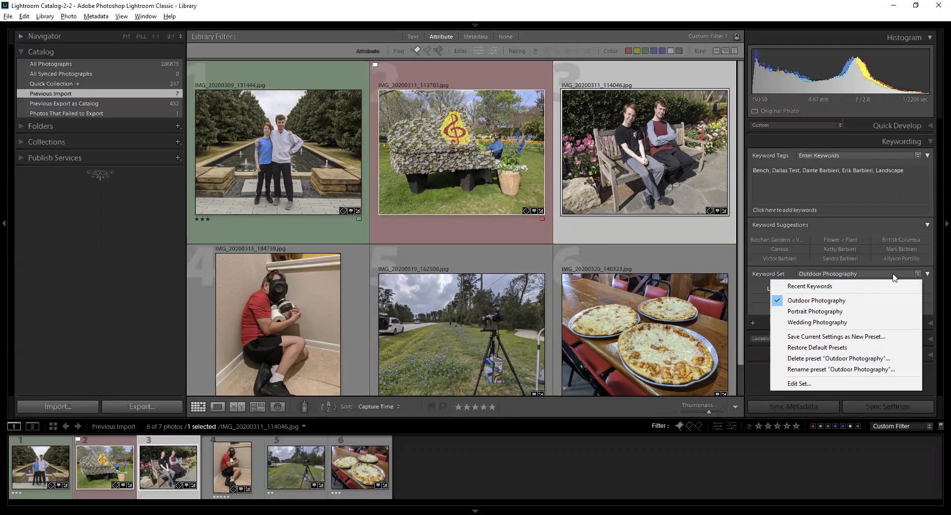
pyautogui.click(928, 290)
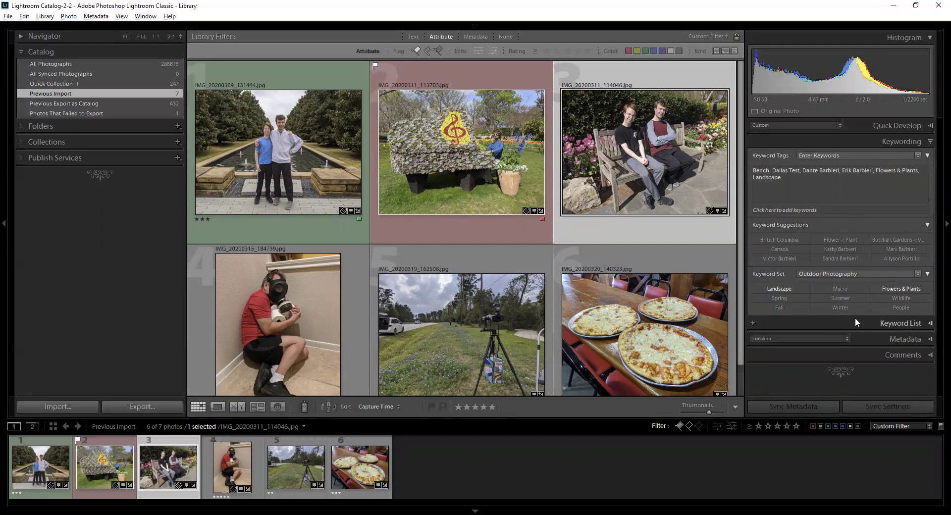
# Step: Expand the Keyword List and turn off Solo Mode from the panel header menu
pyautogui.click(931, 325)
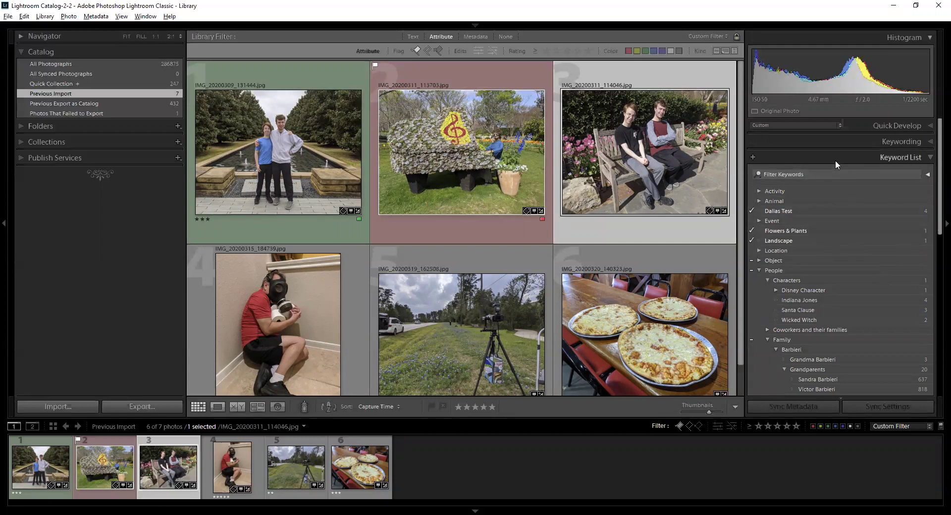
pyautogui.click(930, 142)
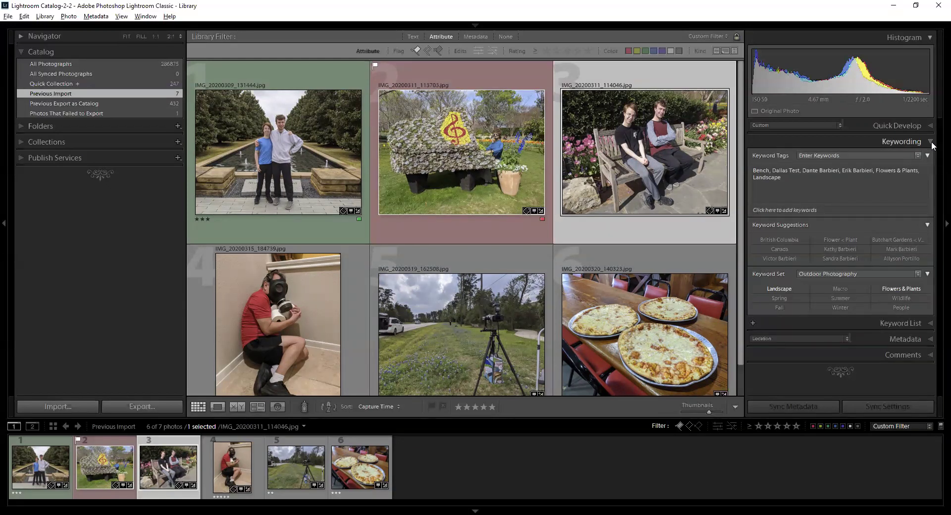
pyautogui.click(929, 323)
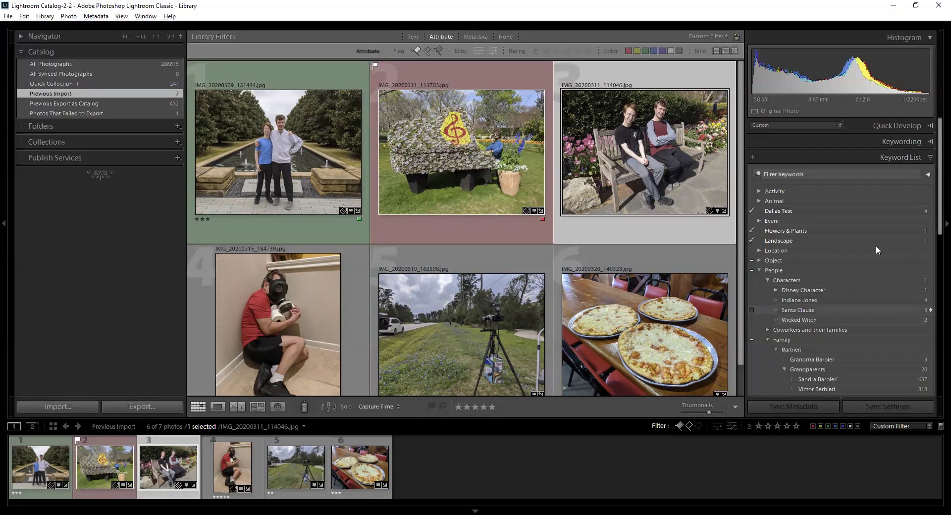
pyautogui.rightClick(810, 155)
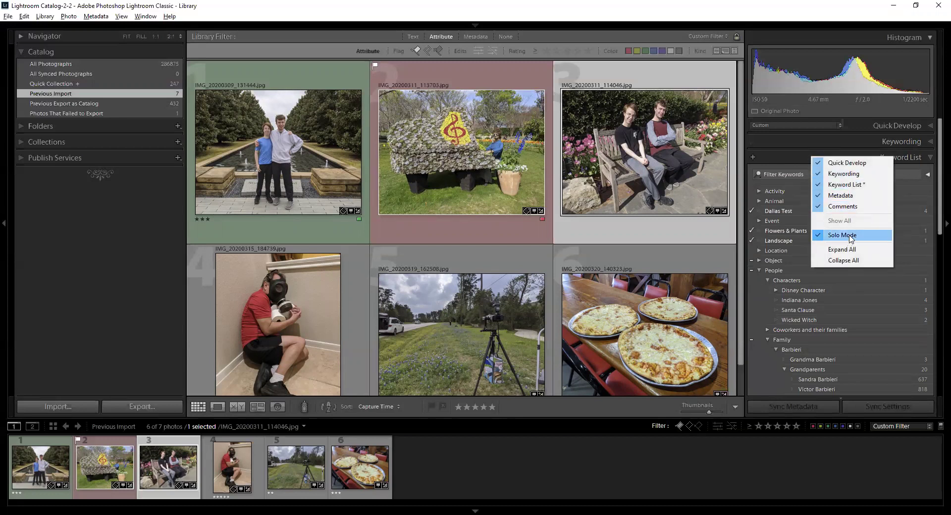
pyautogui.click(850, 239)
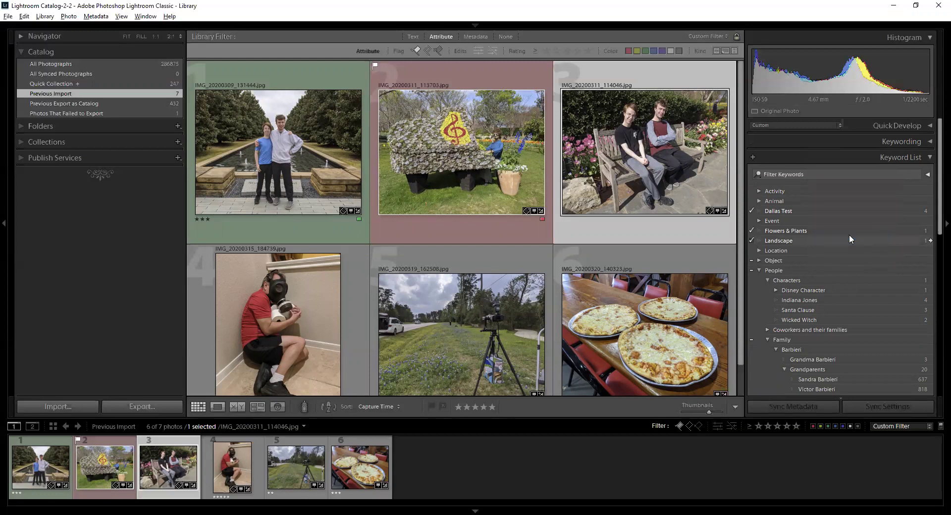
# Step: Turn Solo Mode back on and reopen the Keyword List panel
pyautogui.rightClick(818, 158)
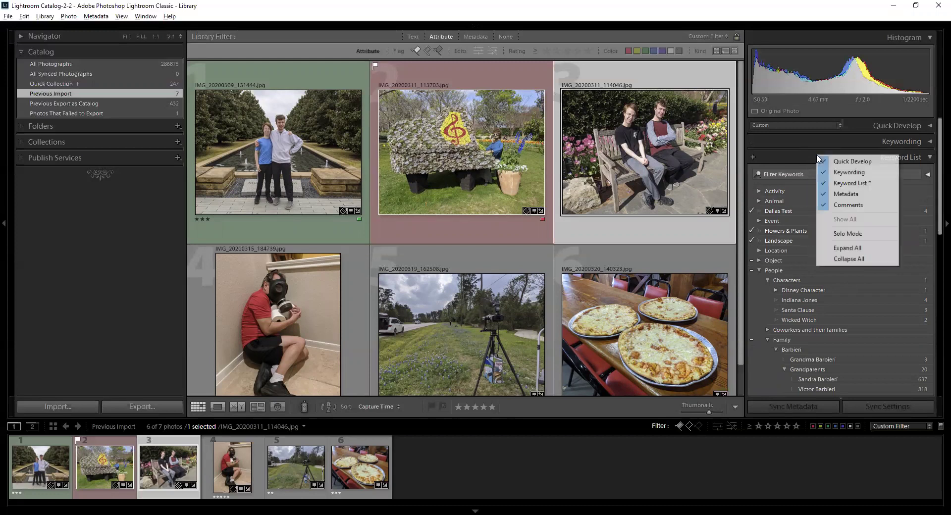
pyautogui.click(932, 145)
pyautogui.click(930, 142)
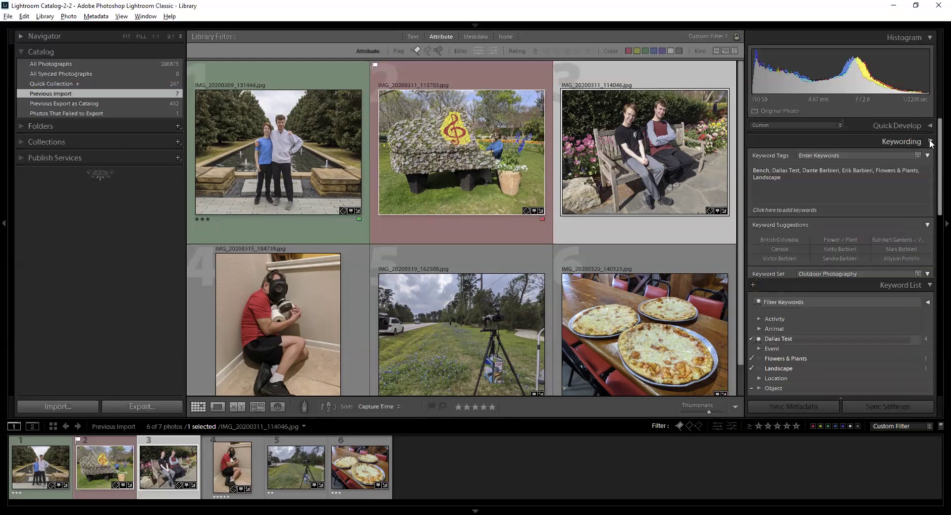
pyautogui.click(930, 143)
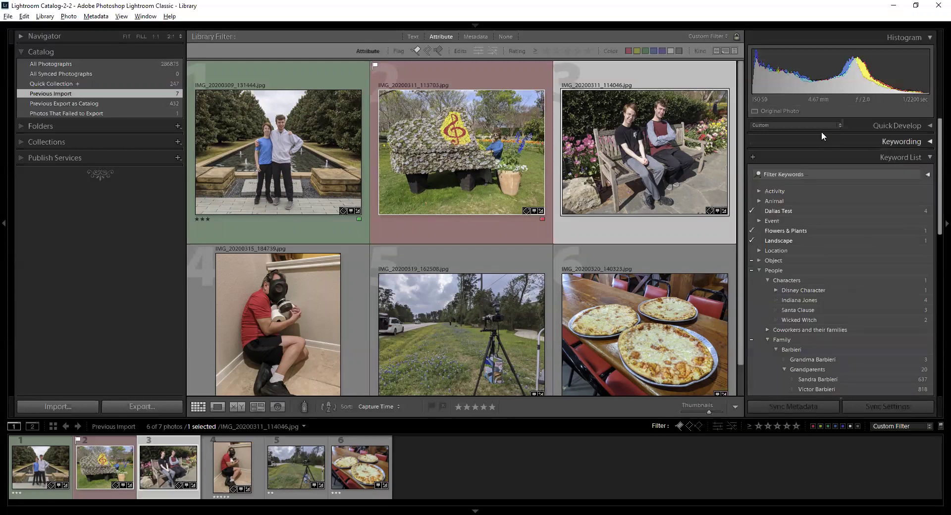
pyautogui.rightClick(798, 142)
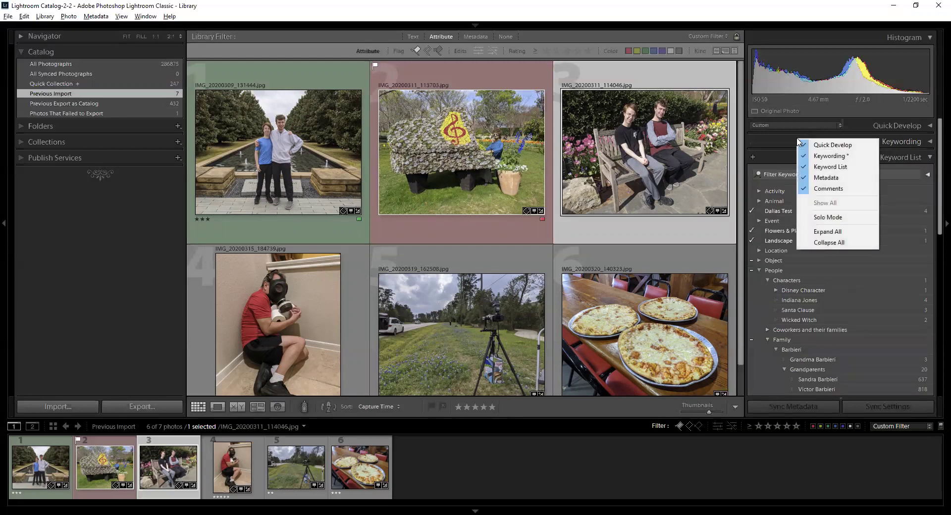
pyautogui.click(832, 216)
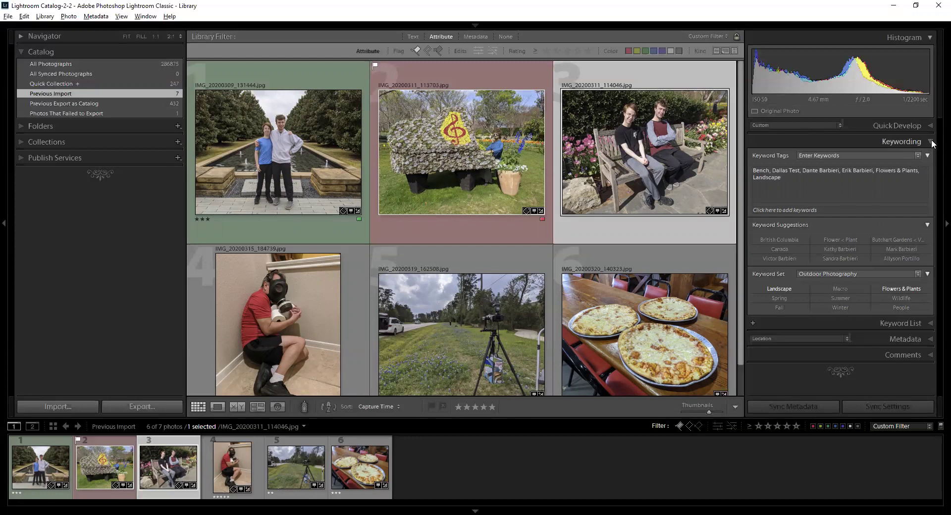
pyautogui.click(929, 322)
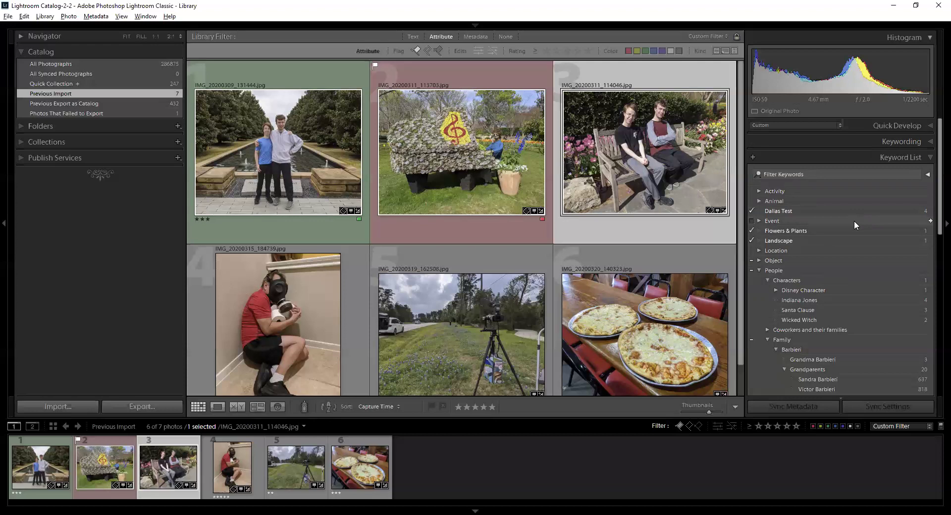
# Step: Delete Dallas Test, Flowers & Plants and Landscape from the keyword tree, confirming each, then expand People
pyautogui.click(762, 270)
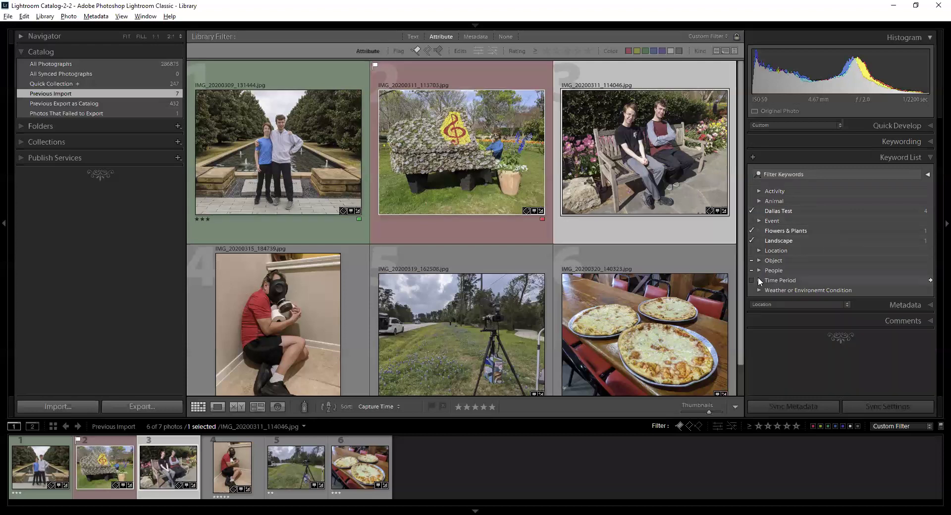
pyautogui.rightClick(781, 210)
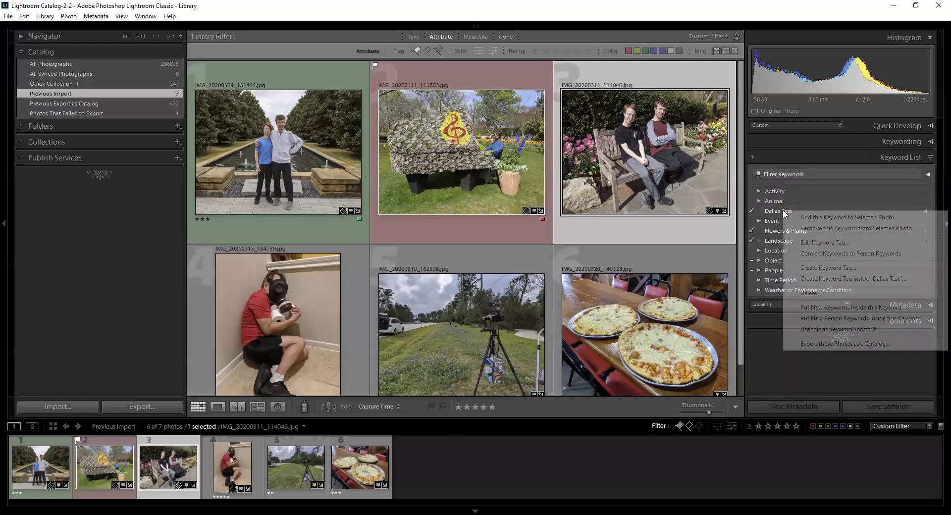
pyautogui.click(826, 296)
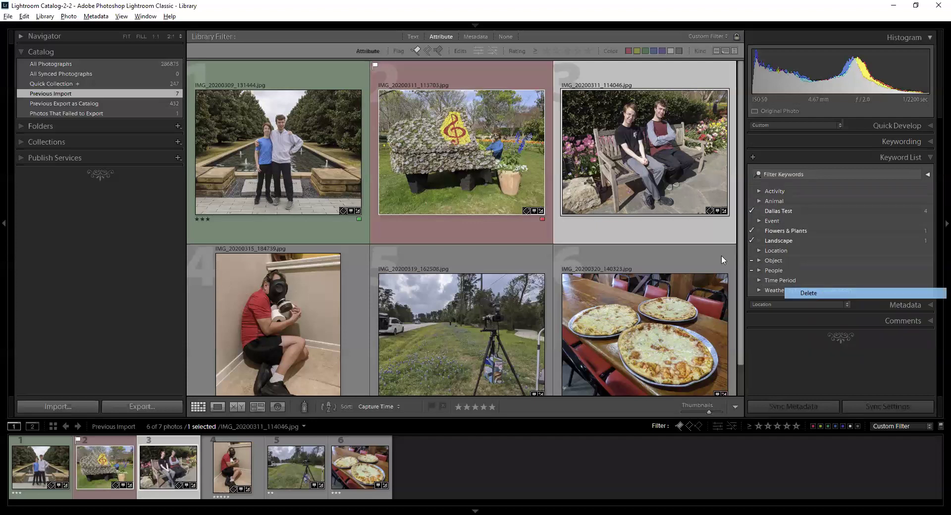
pyautogui.click(496, 270)
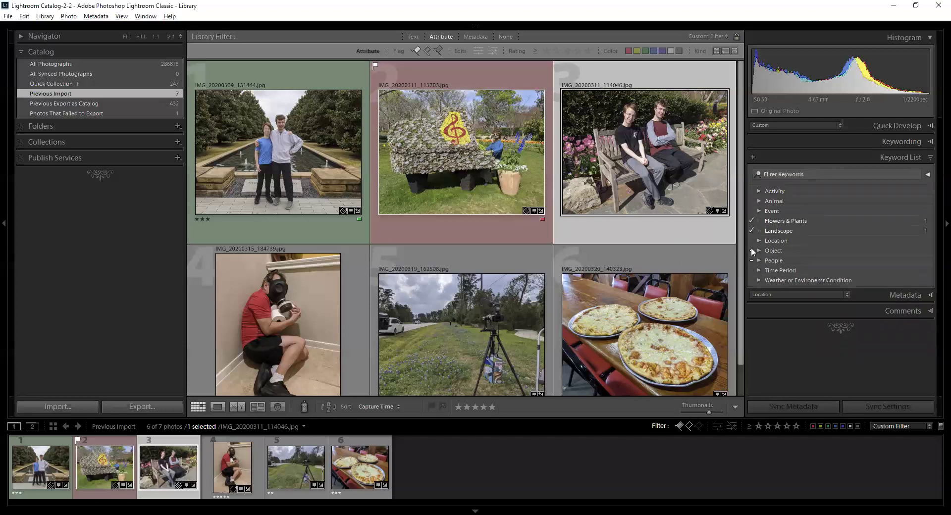
pyautogui.rightClick(784, 221)
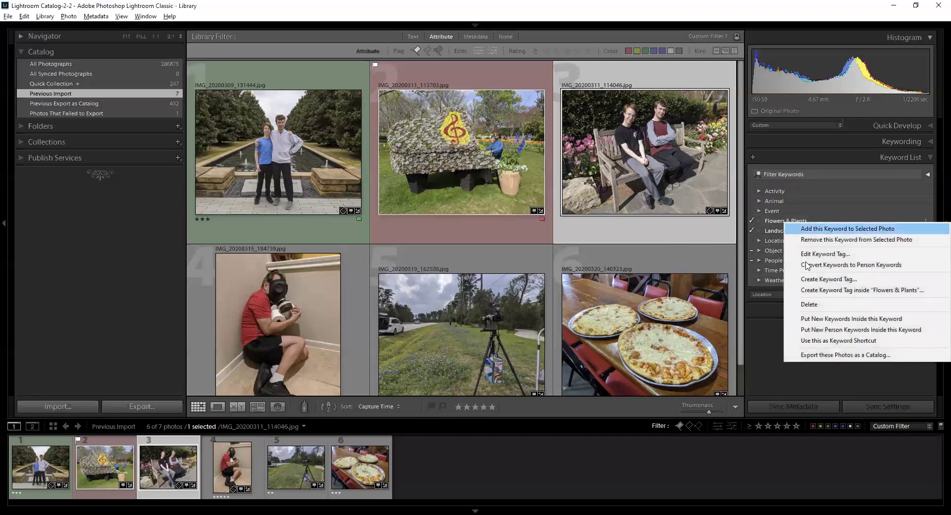
pyautogui.click(810, 304)
pyautogui.click(497, 270)
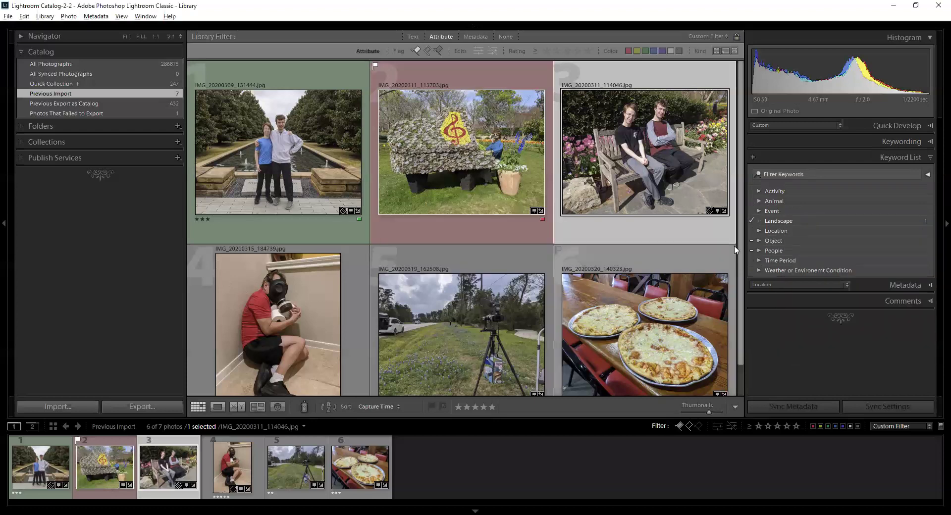
pyautogui.rightClick(787, 222)
pyautogui.click(815, 300)
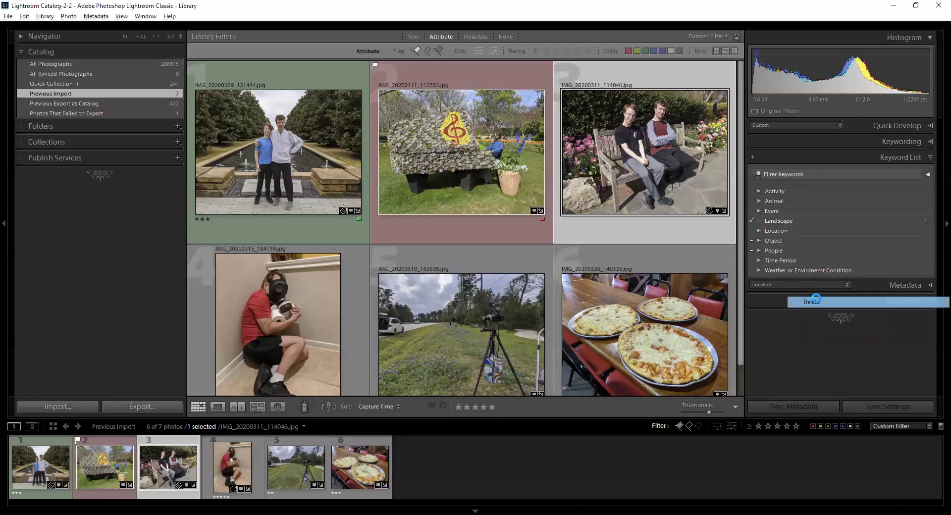
pyautogui.click(497, 270)
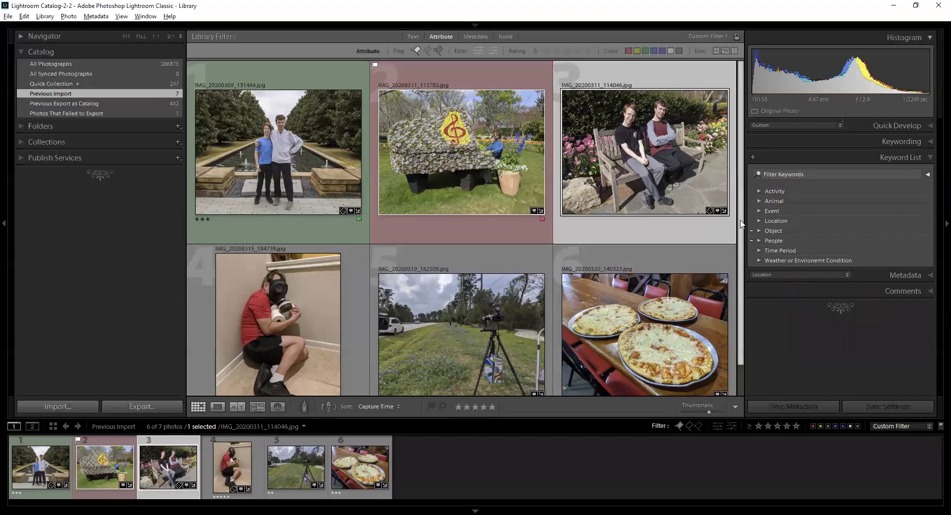
pyautogui.click(758, 240)
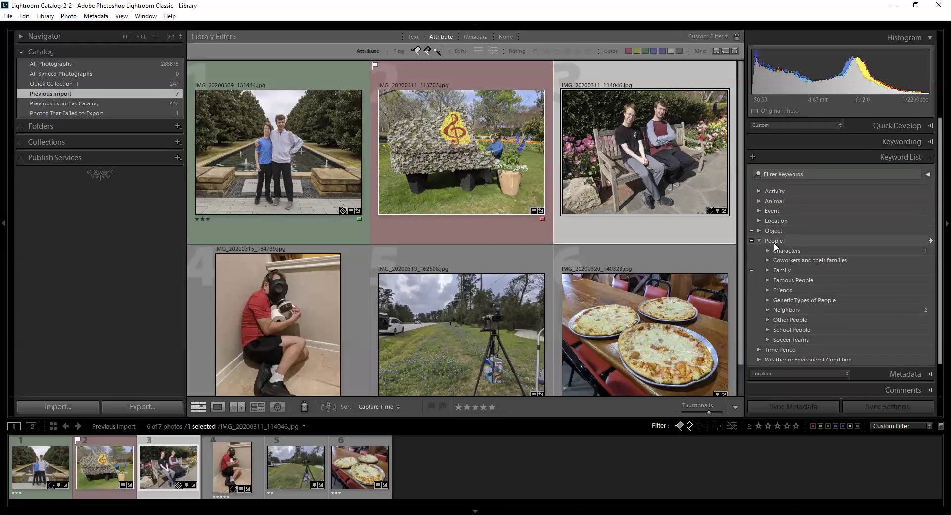
pyautogui.click(759, 201)
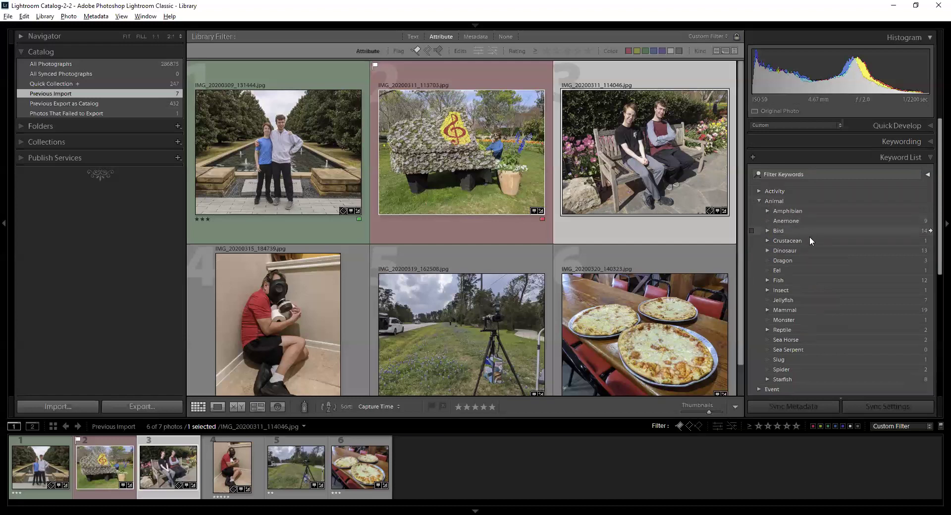
pyautogui.scroll(-2, 810, 242)
pyautogui.scroll(2, 810, 246)
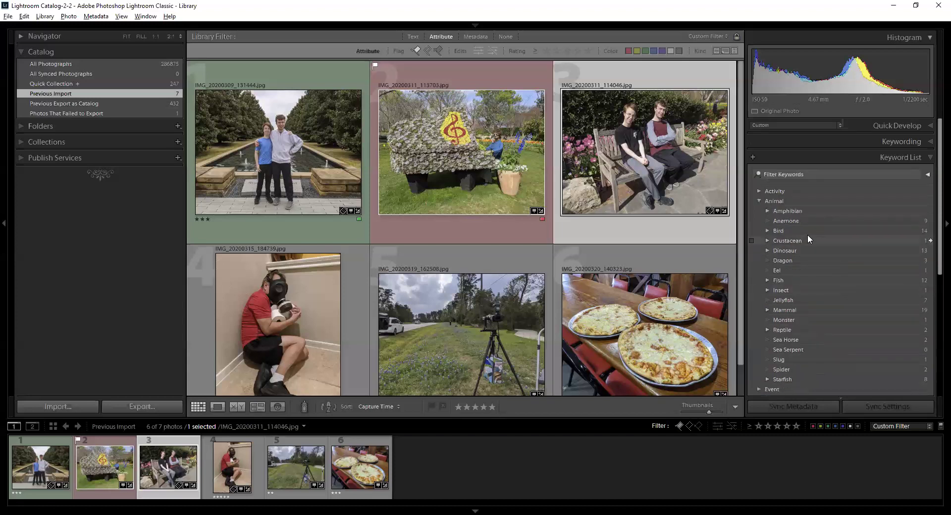
pyautogui.scroll(-4, 807, 237)
pyautogui.scroll(-3, 807, 239)
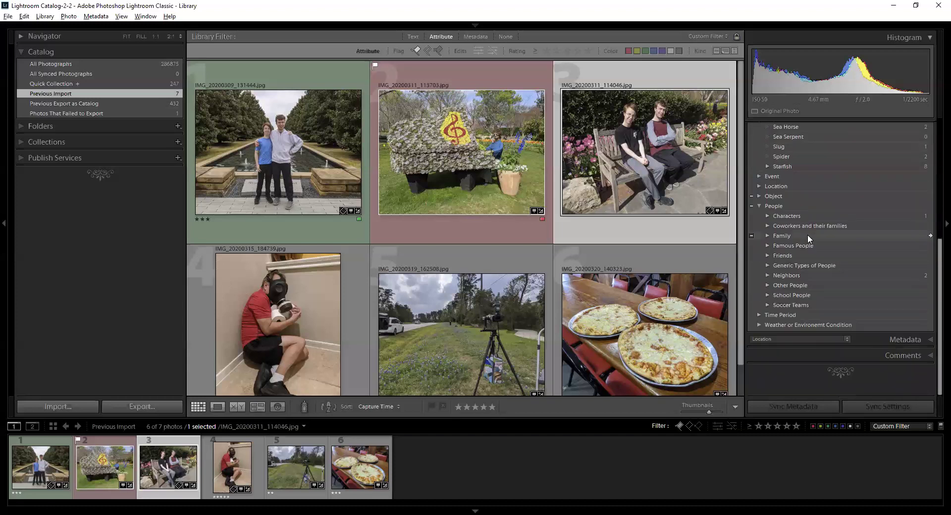
pyautogui.click(767, 226)
pyautogui.scroll(-10, 823, 248)
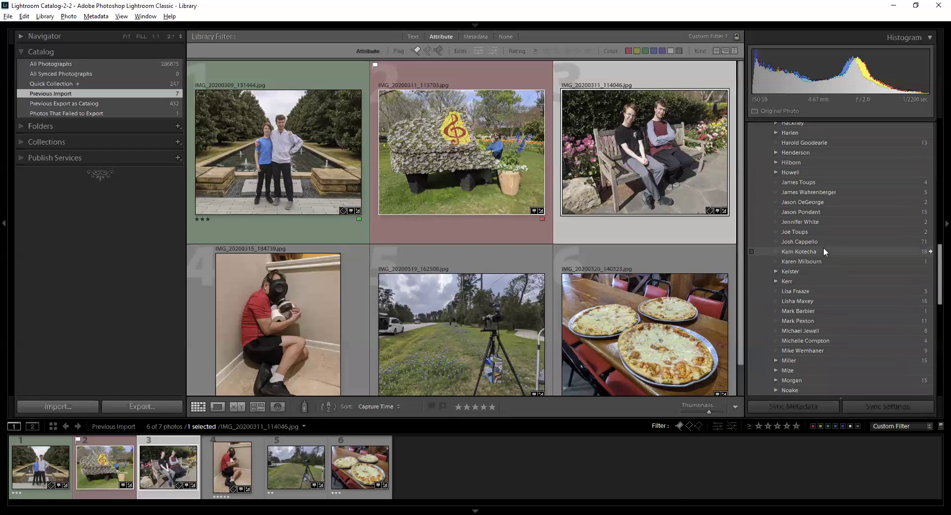
pyautogui.scroll(-4, 822, 247)
pyautogui.scroll(-4, 823, 247)
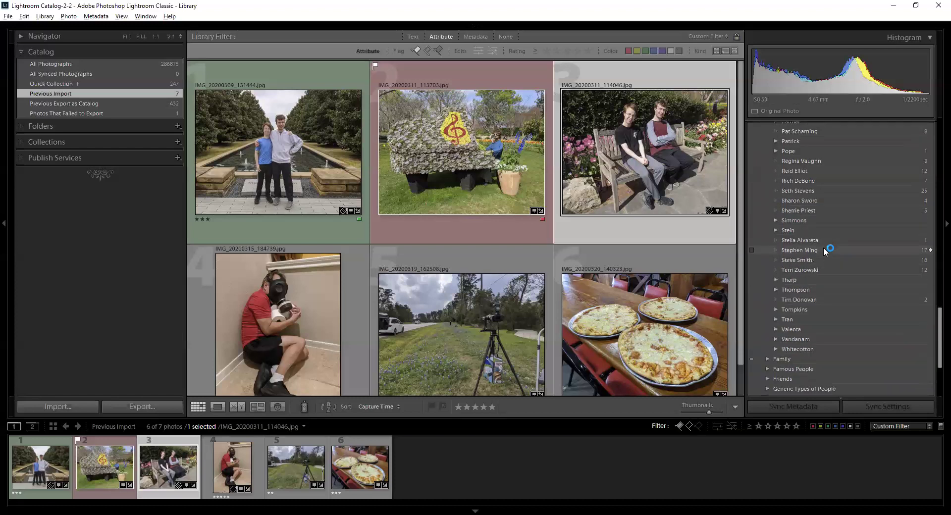
pyautogui.scroll(-4, 823, 250)
pyautogui.scroll(-2, 823, 250)
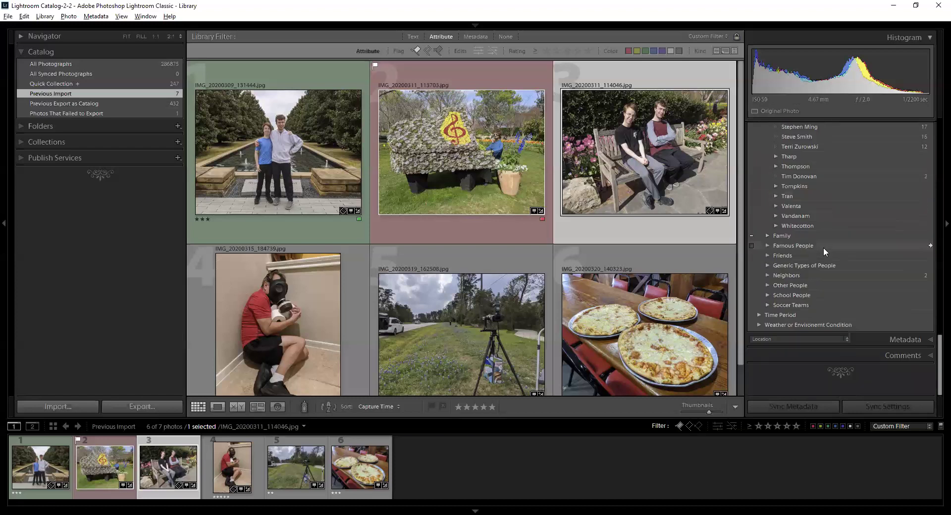
pyautogui.scroll(5, 823, 247)
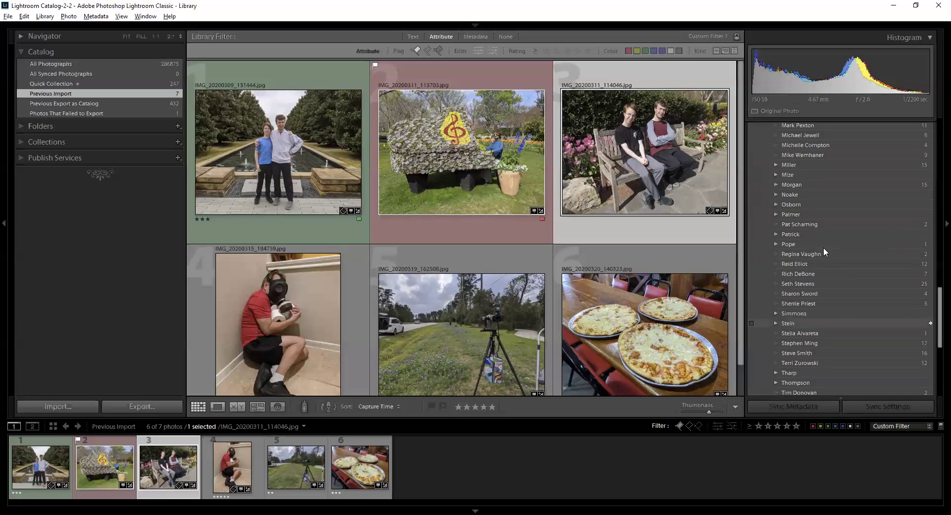
pyautogui.click(774, 205)
pyautogui.click(775, 205)
pyautogui.scroll(3, 779, 201)
pyautogui.scroll(10, 784, 200)
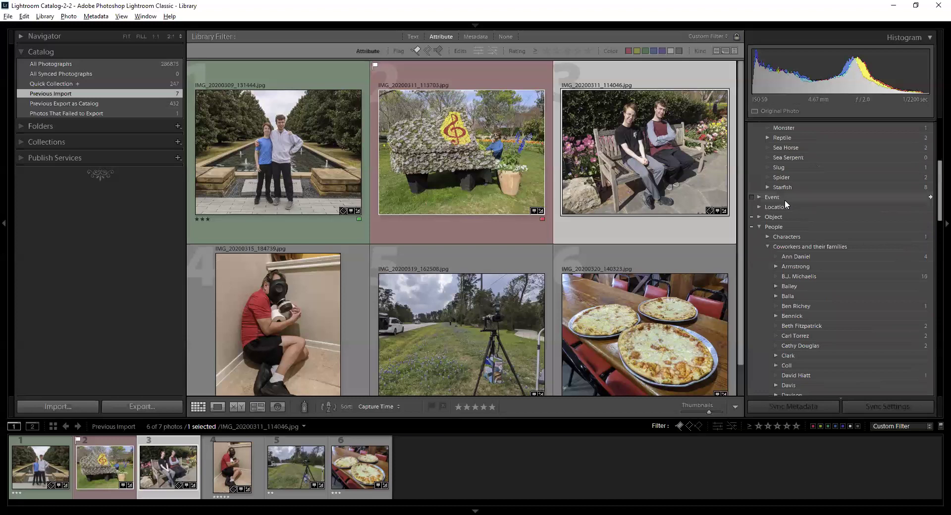
pyautogui.click(768, 246)
pyautogui.scroll(4, 776, 197)
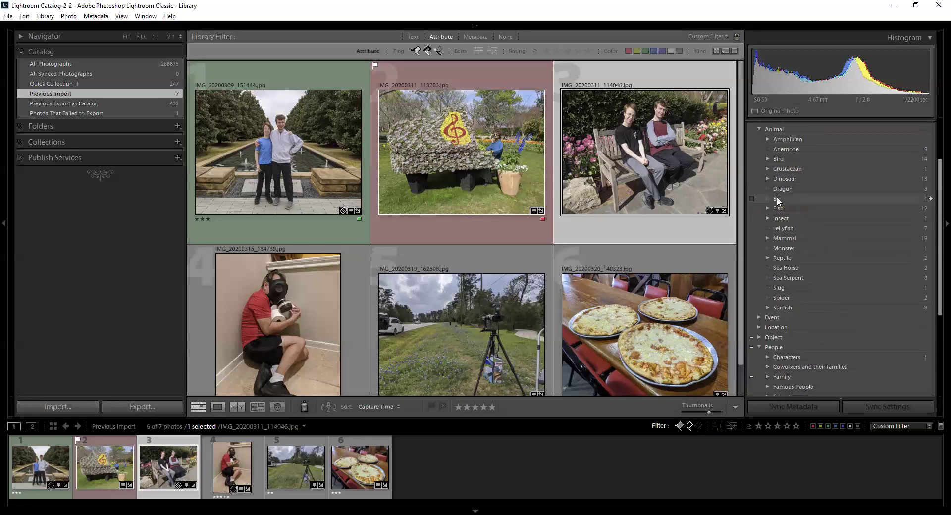
pyautogui.scroll(3, 788, 154)
pyautogui.click(760, 201)
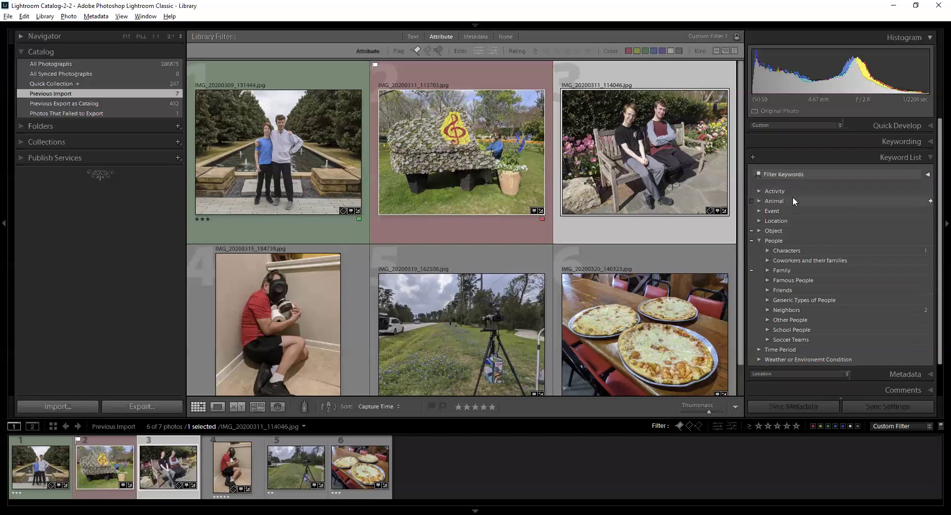
# Step: Cancel a stray new keyword, then name a new keyword inside People 'People I Don't Like'
pyautogui.click(753, 156)
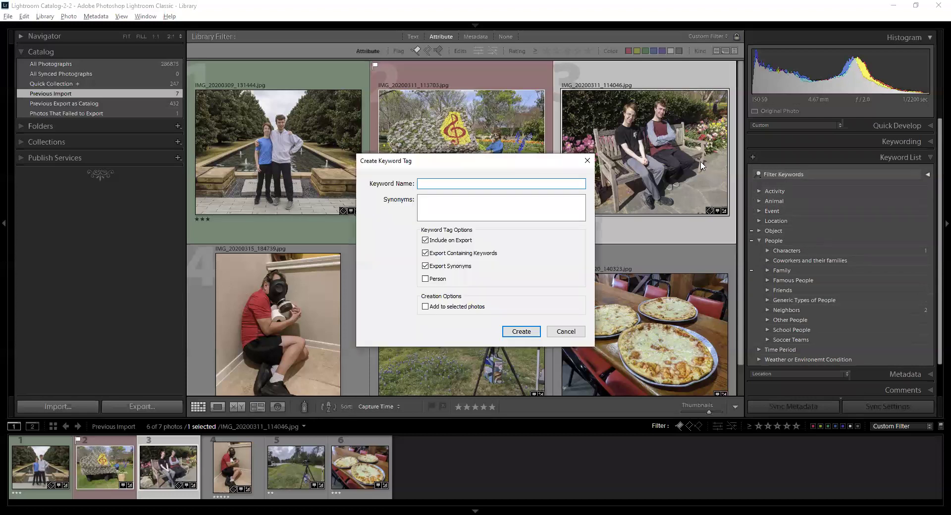
pyautogui.click(570, 332)
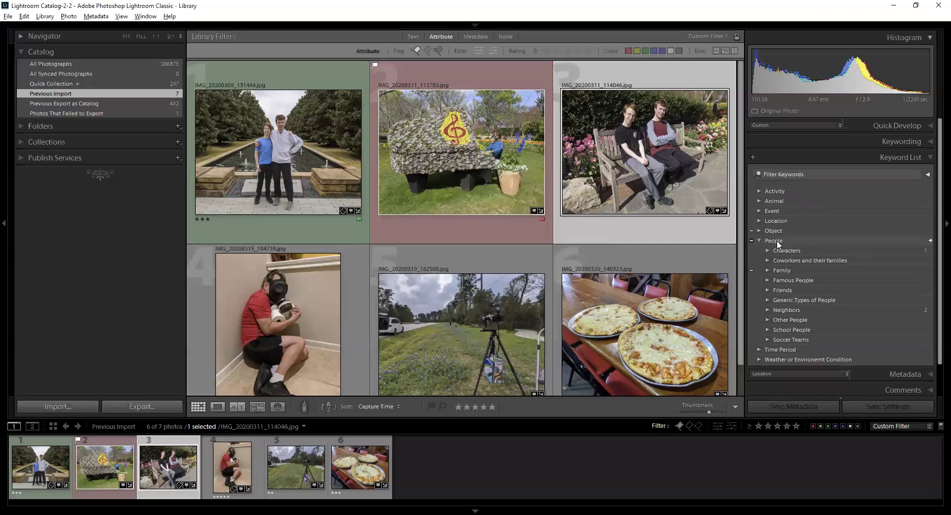
pyautogui.rightClick(776, 241)
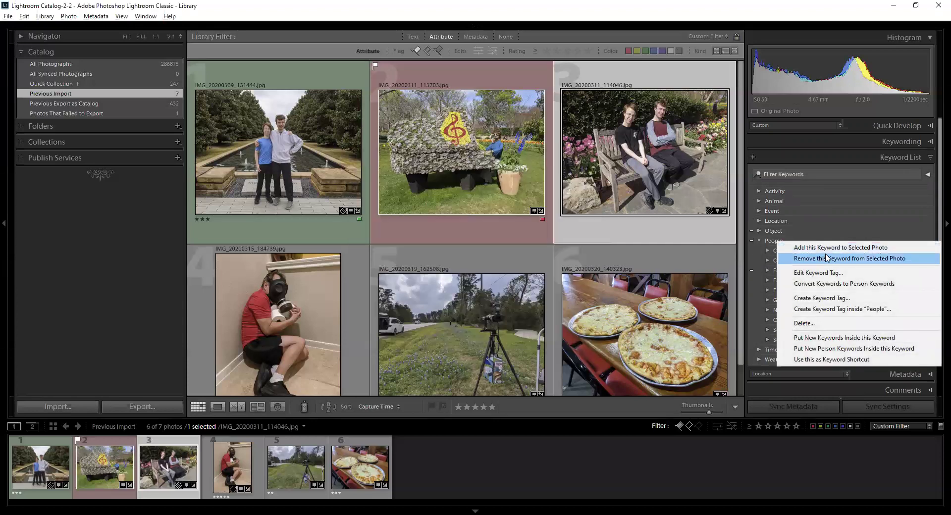
pyautogui.click(832, 309)
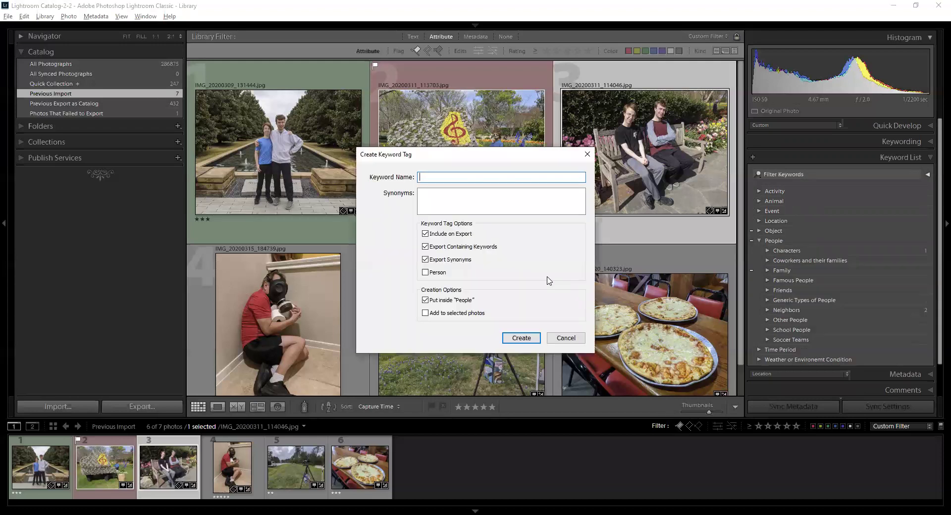
pyautogui.write("People I Don't Like")
# Step: Create People I Don't Like, move Wicked Witch into it and back under Characters, then expand Animal
pyautogui.click(531, 341)
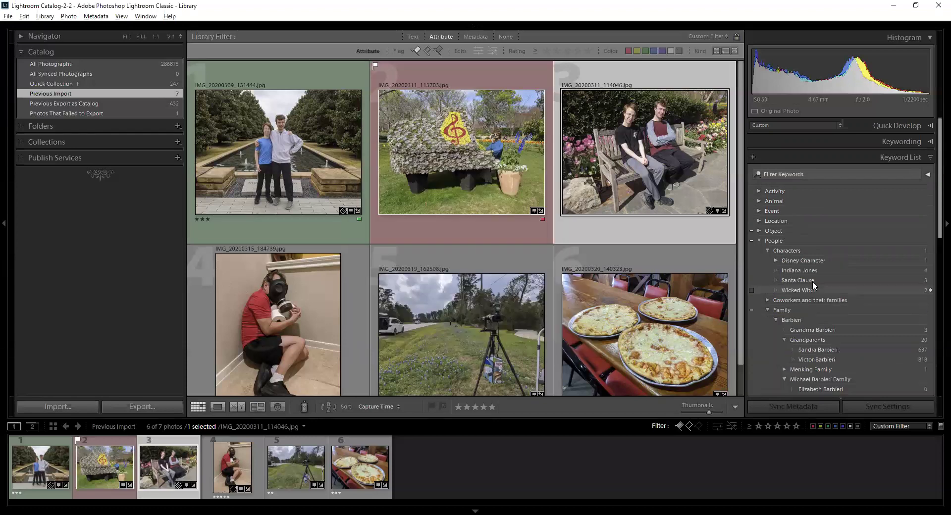
pyautogui.click(767, 250)
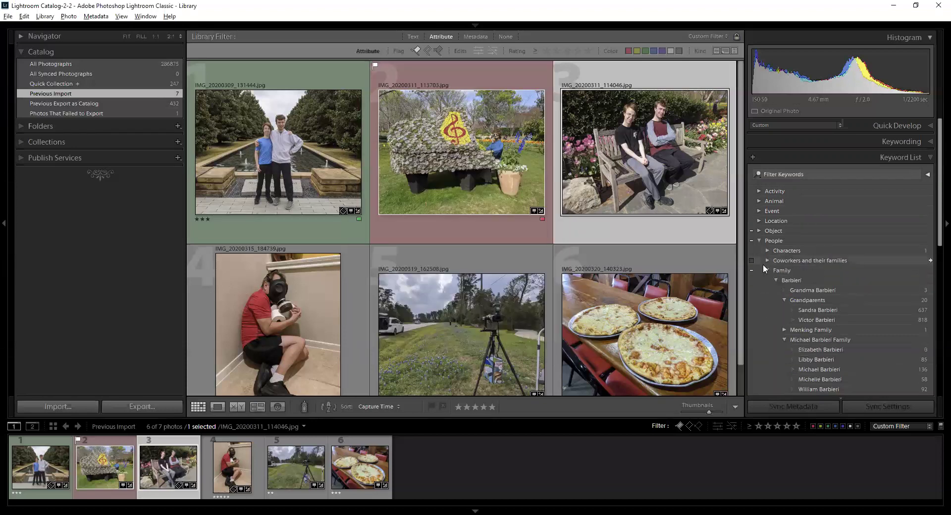
pyautogui.click(767, 270)
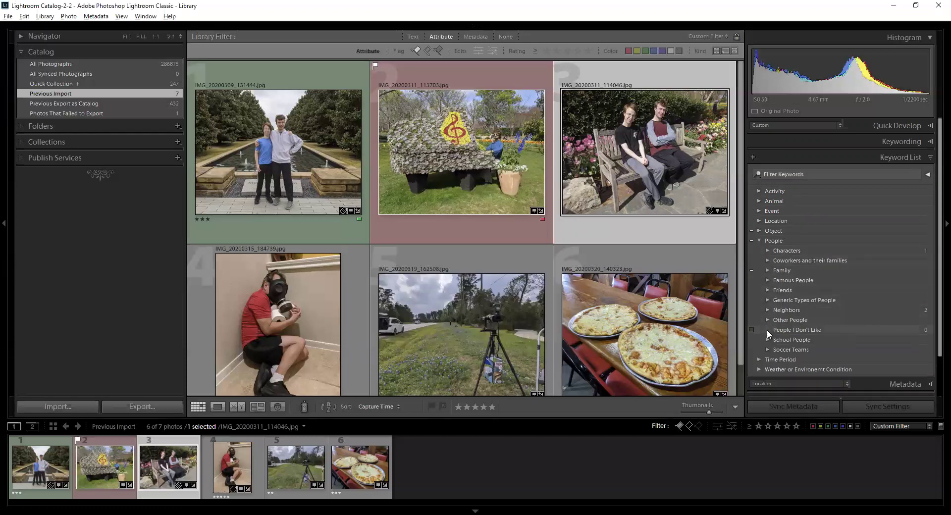
pyautogui.click(768, 251)
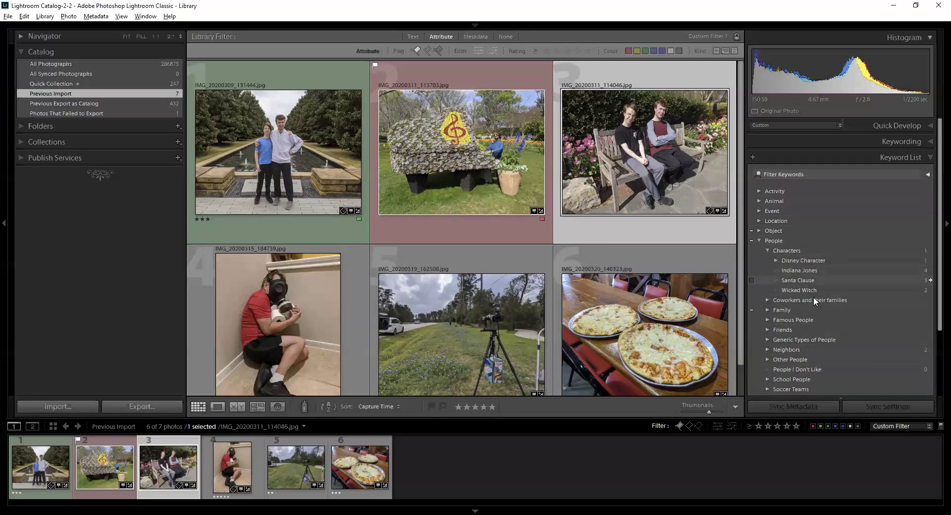
pyautogui.scroll(-1, 820, 310)
pyautogui.scroll(-1, 820, 311)
pyautogui.moveTo(805, 247); pyautogui.dragTo(798, 324)
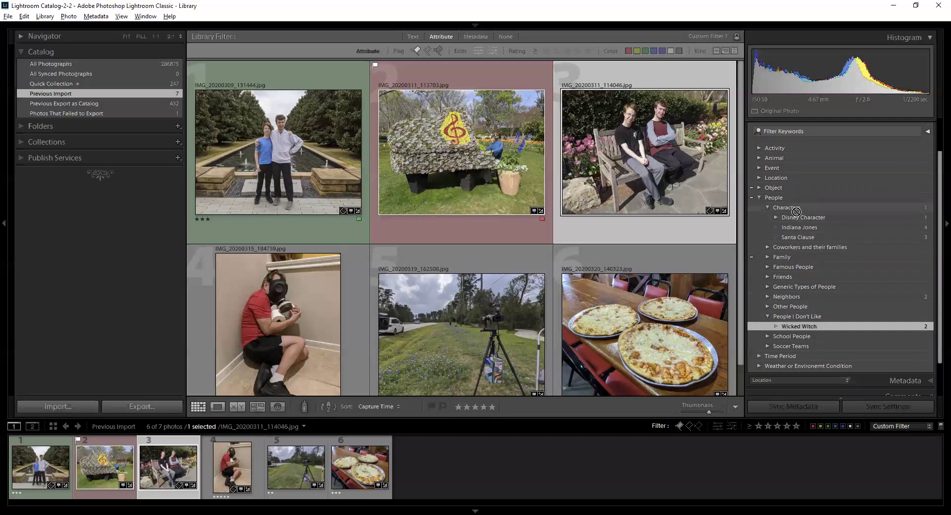
pyautogui.moveTo(796, 212); pyautogui.dragTo(795, 212)
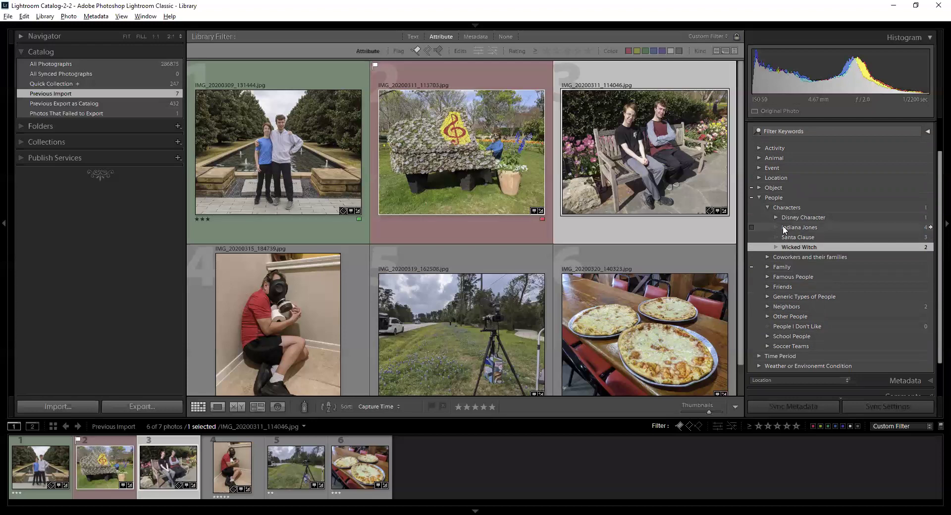
pyautogui.click(758, 158)
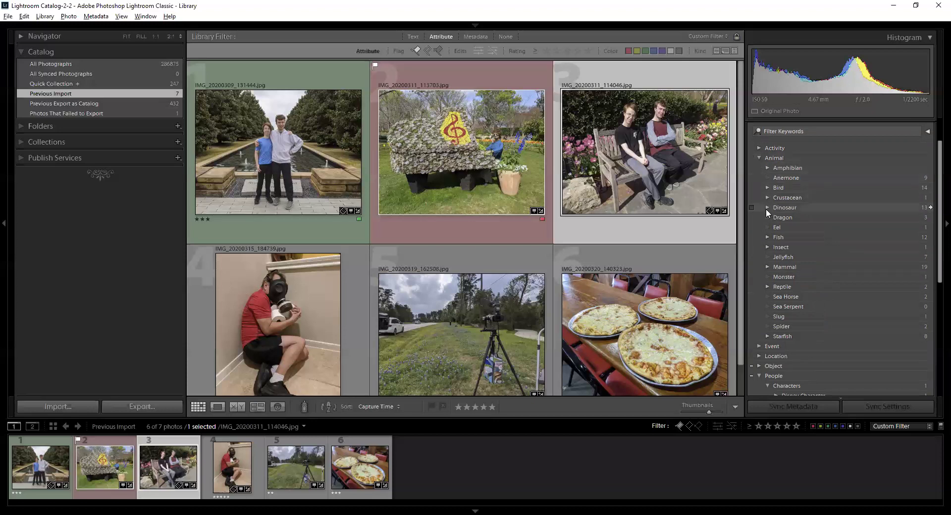
# Step: Filter the library to the photo tagged Insect > Butterfly > Blue Morpho and expand the Keywording panel
pyautogui.click(767, 247)
pyautogui.click(775, 286)
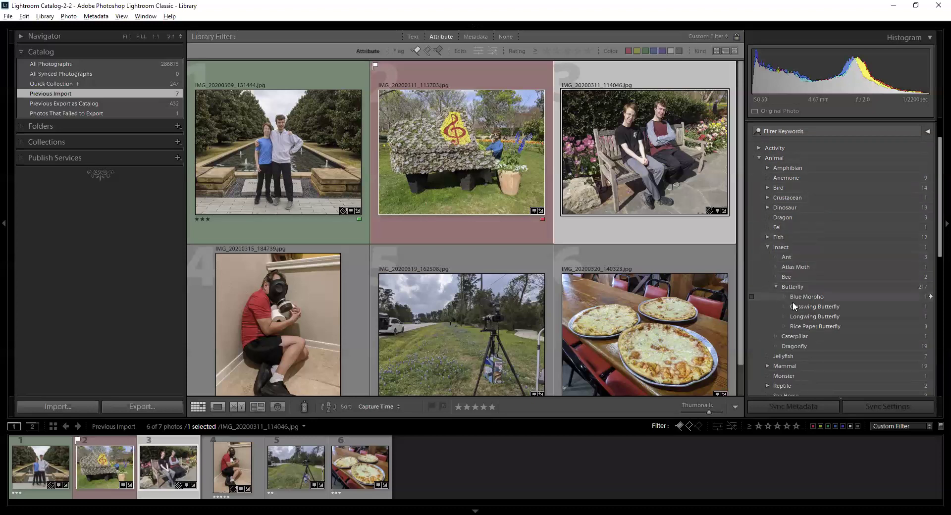
pyautogui.click(803, 296)
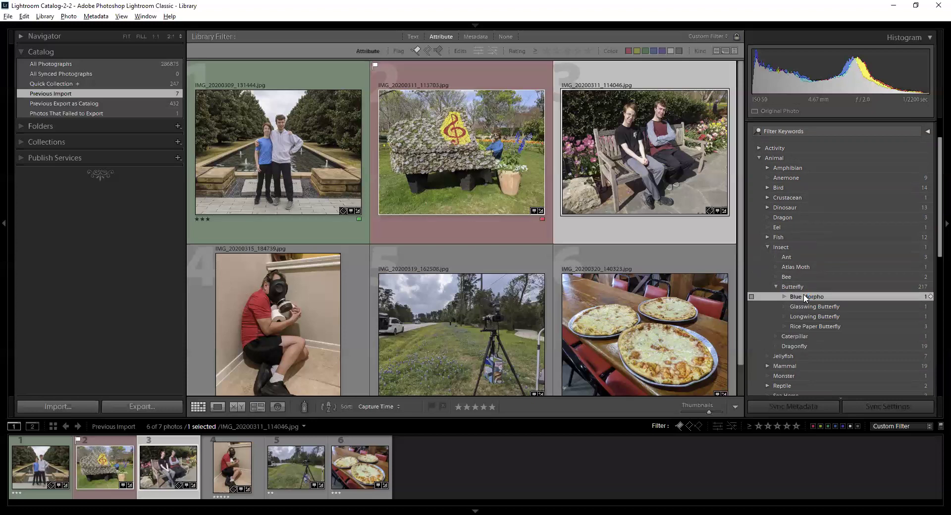
pyautogui.click(930, 296)
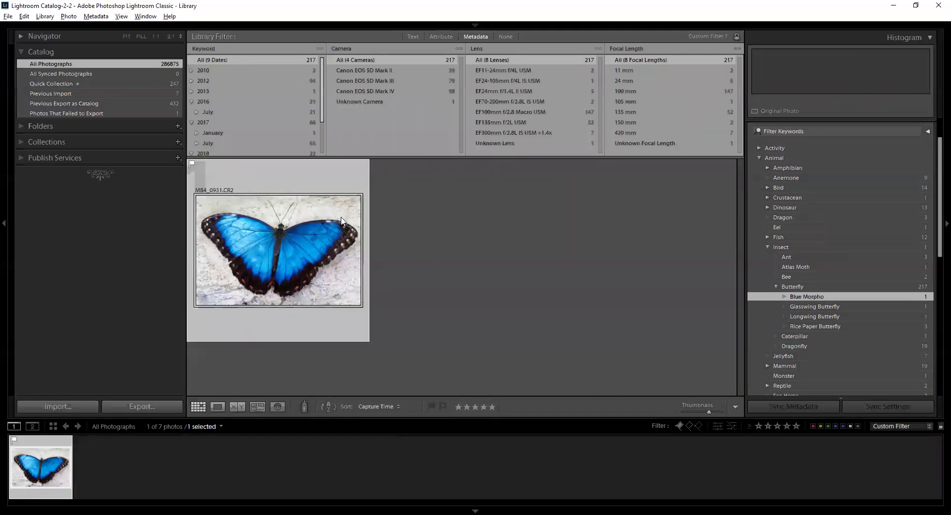
pyautogui.scroll(2, 860, 221)
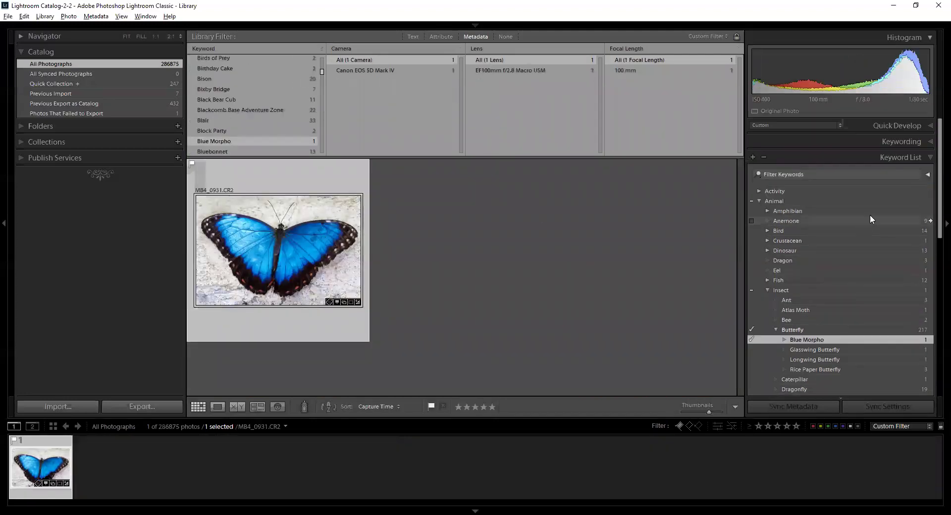
pyautogui.click(930, 142)
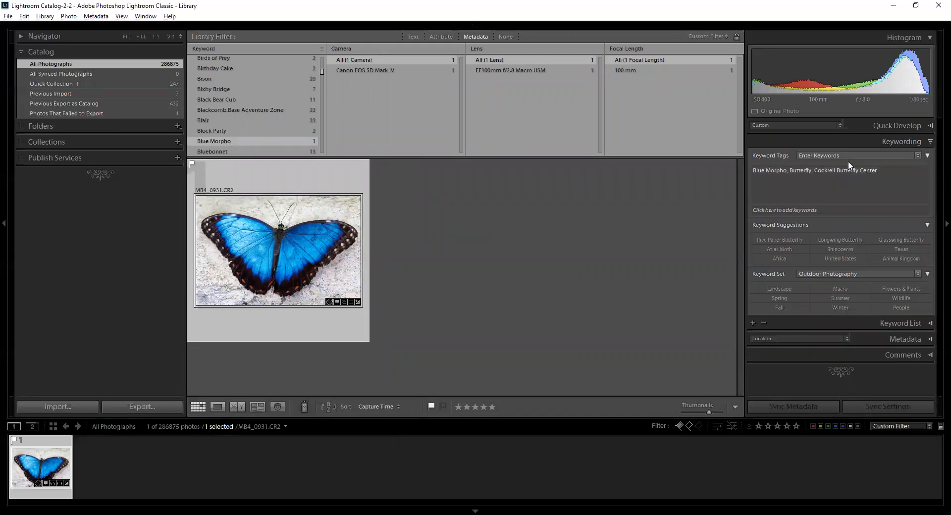
# Step: Set Keyword Tags to Keywords & Containing Keywords, then re-expand the Keyword List
pyautogui.click(894, 156)
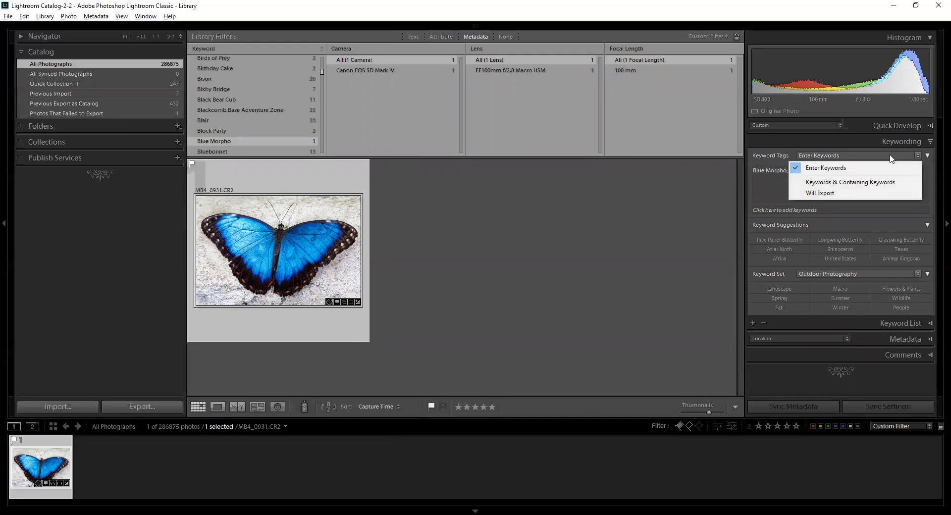
pyautogui.click(858, 181)
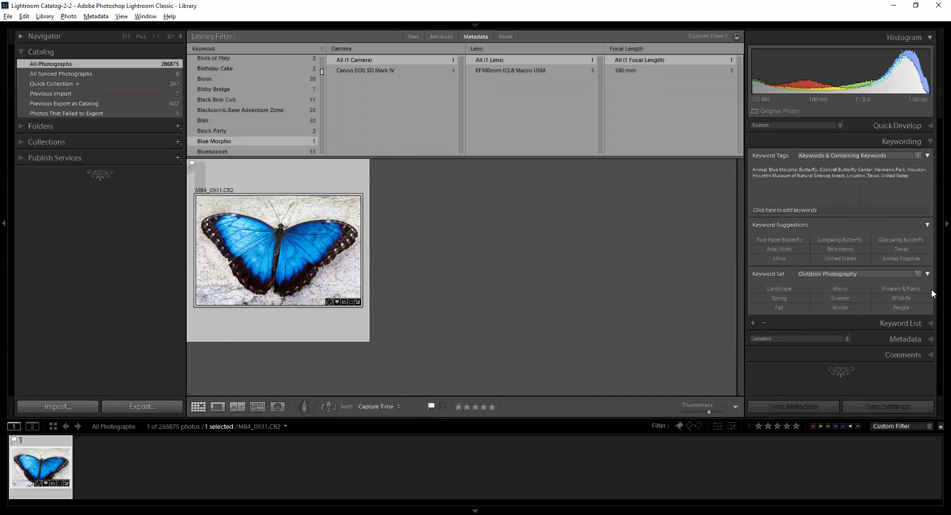
pyautogui.click(930, 323)
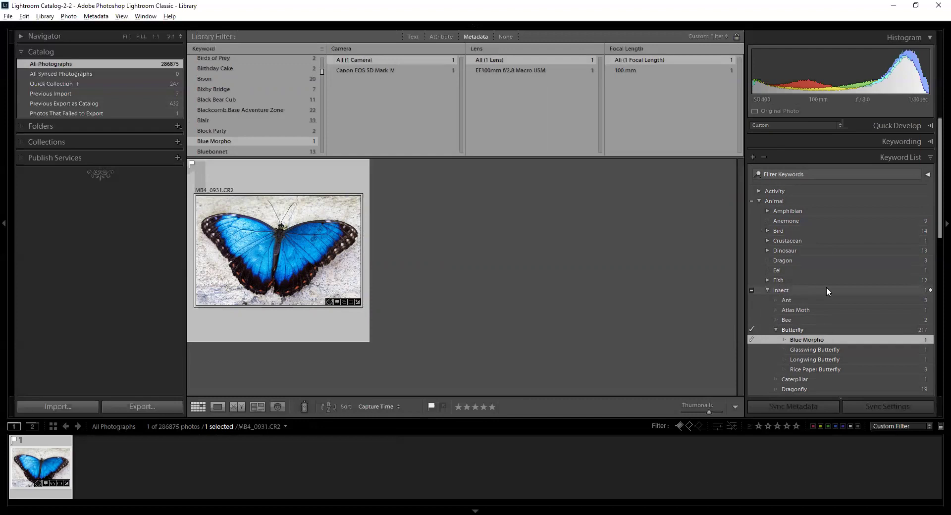
# Step: Filter to the 243 Insect-tagged photos, hide the filter bar with \, and collapse Insect
pyautogui.click(929, 290)
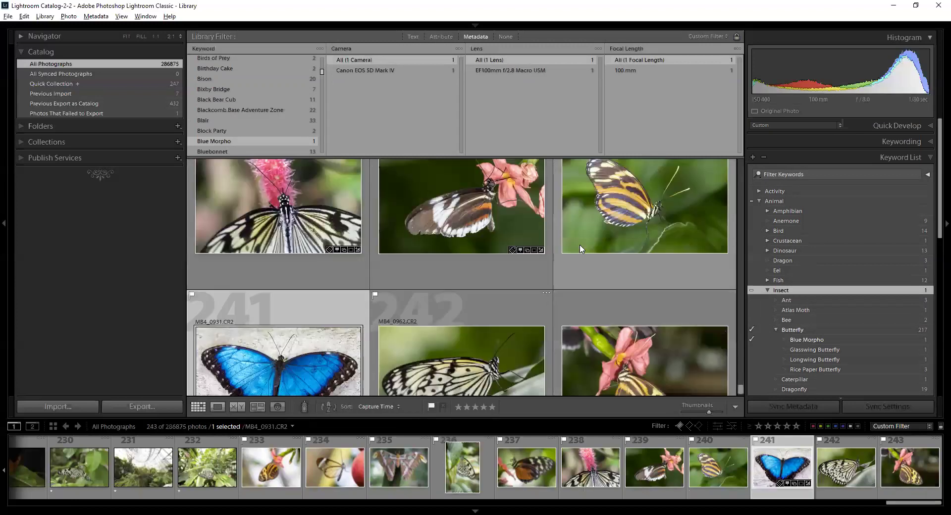
pyautogui.click(930, 291)
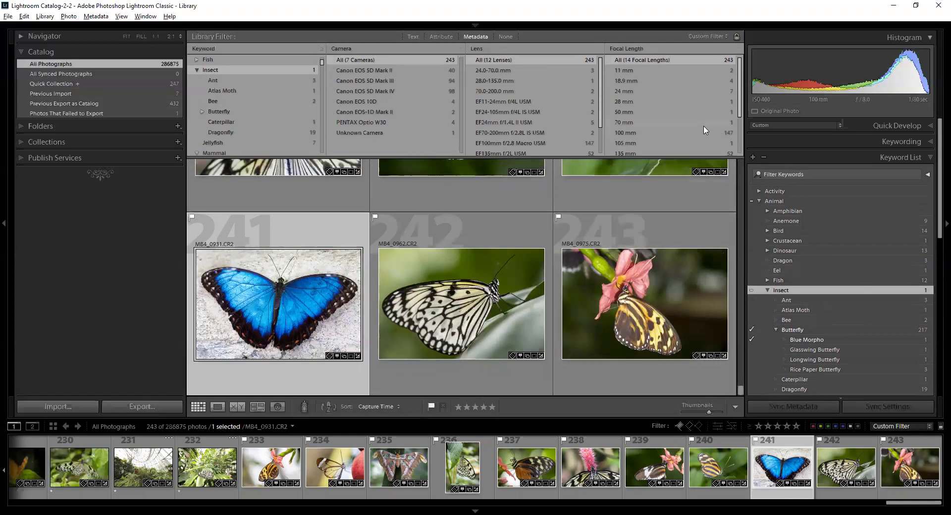
pyautogui.press('\\')
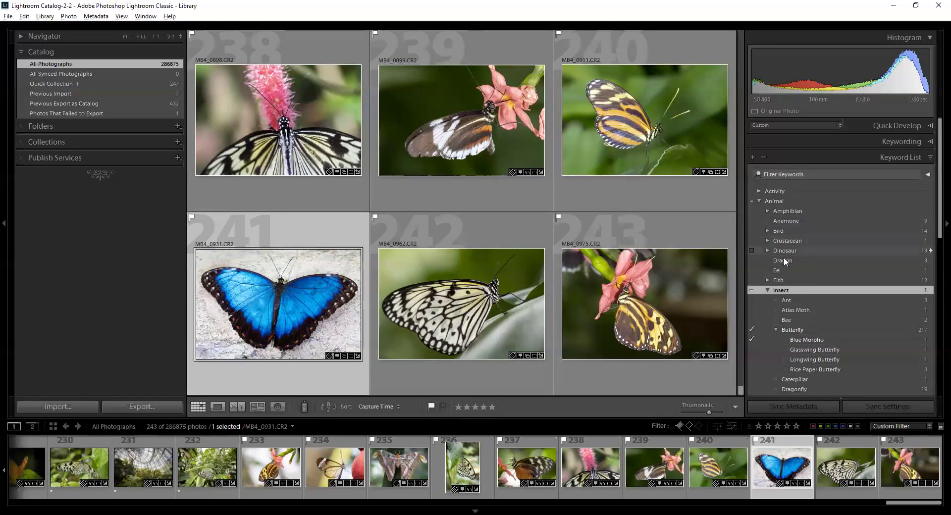
pyautogui.click(768, 291)
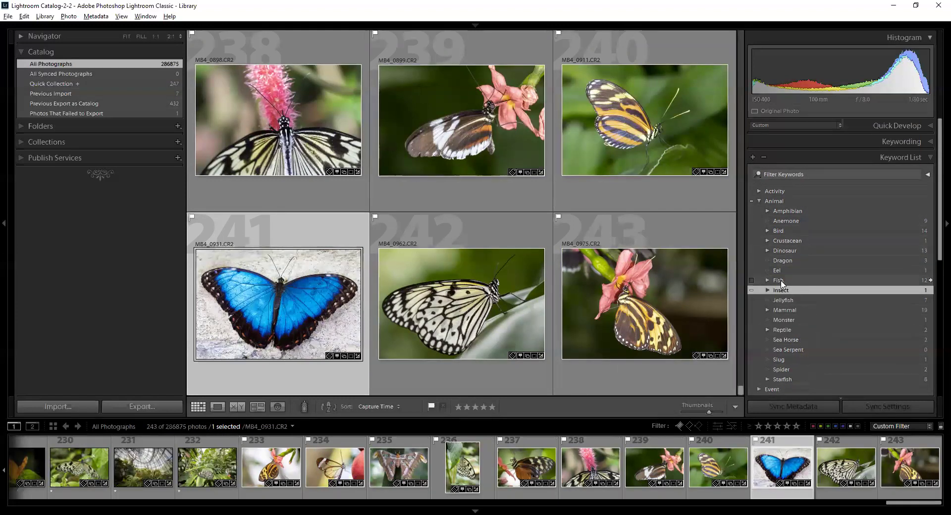
pyautogui.scroll(-2, 779, 239)
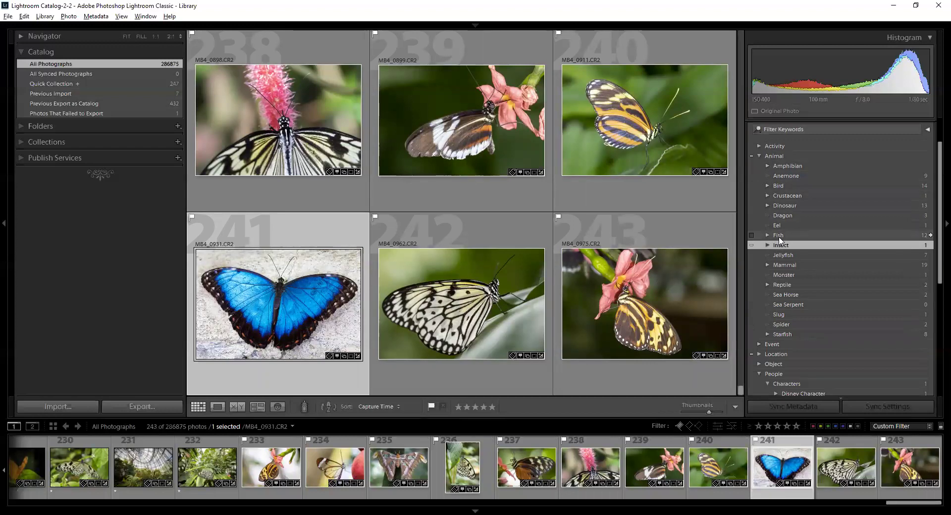
# Step: Collapse Animal and drill into Location > United States > Texas > The Woodlands, selecting Coulson Tough Elementary
pyautogui.click(758, 156)
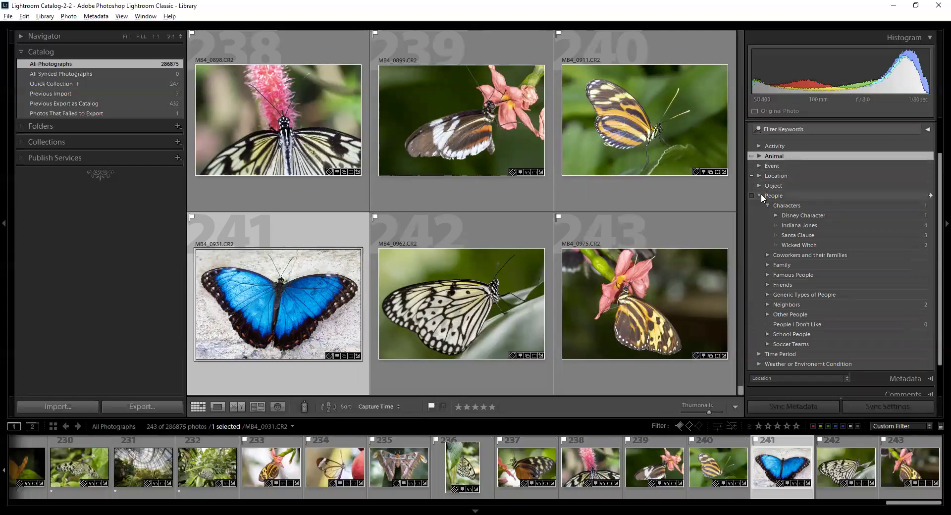
pyautogui.click(758, 176)
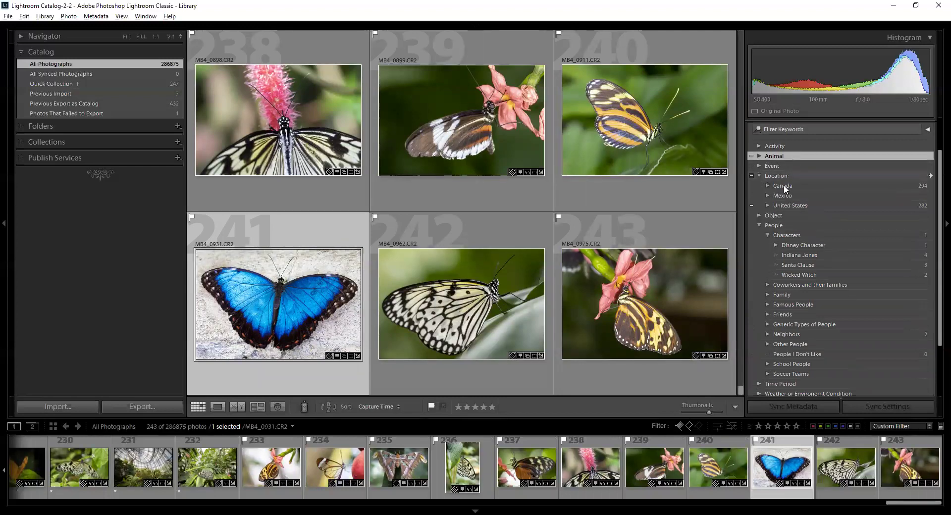
pyautogui.click(765, 205)
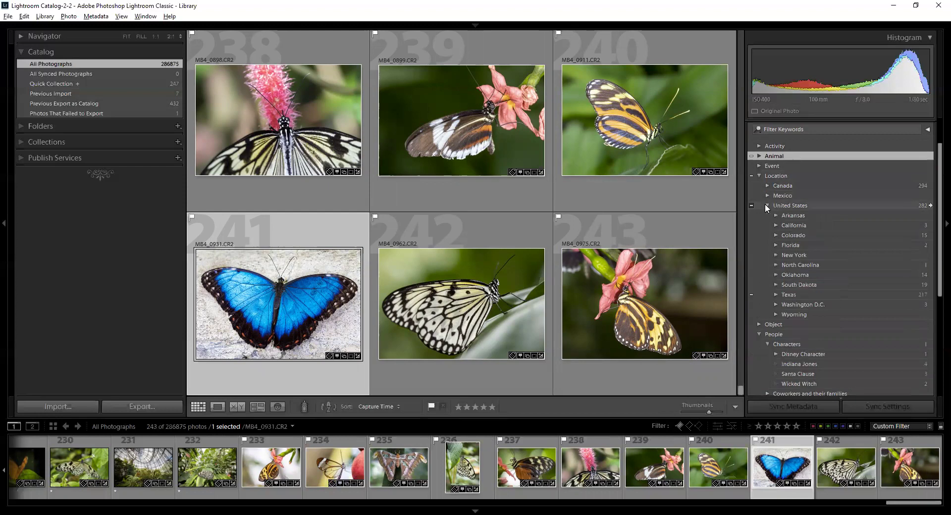
pyautogui.click(775, 293)
pyautogui.scroll(-2, 801, 295)
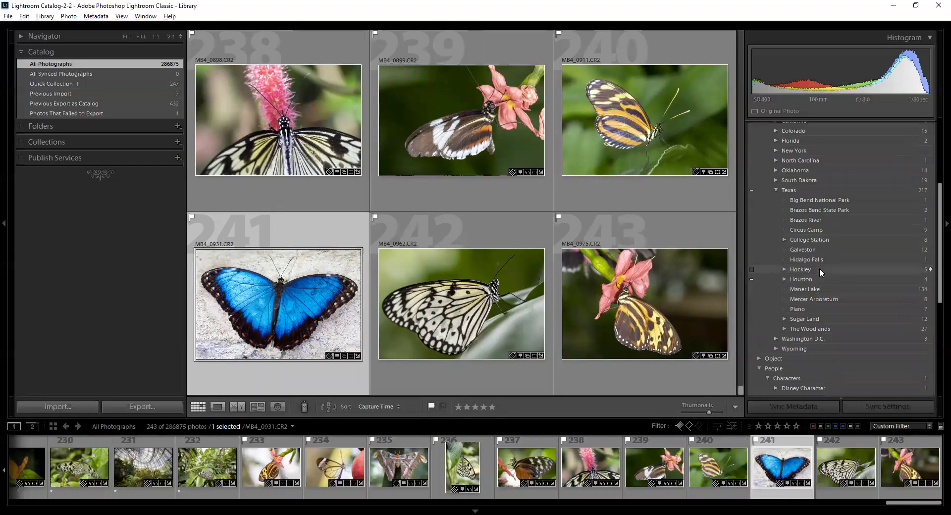
pyautogui.scroll(1, 818, 268)
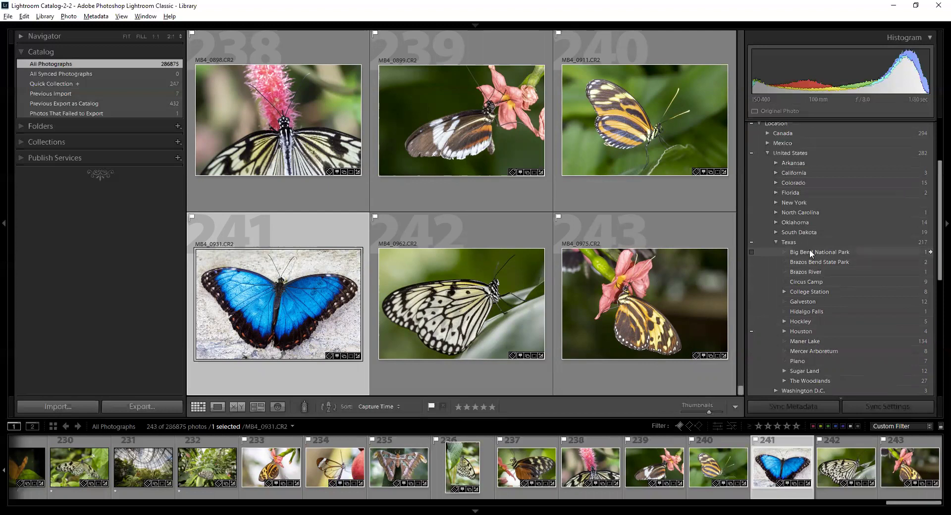
pyautogui.scroll(-1, 809, 252)
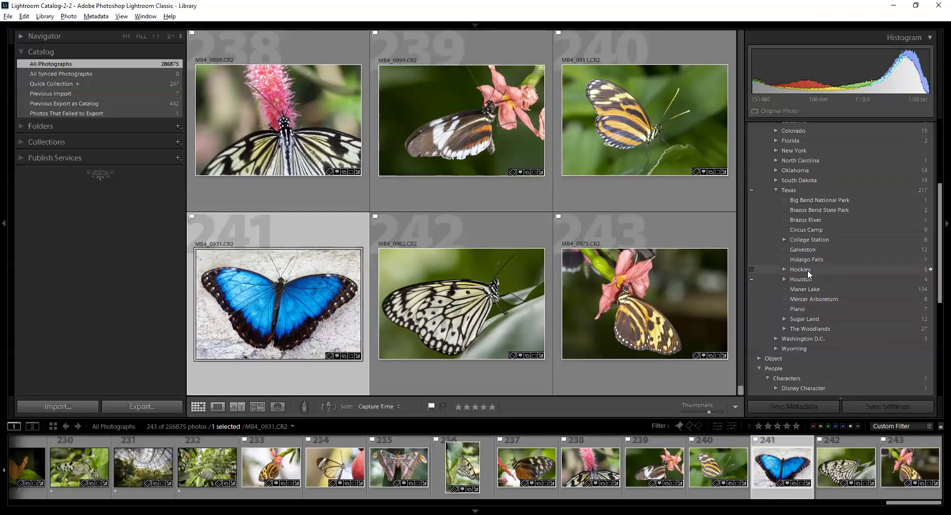
pyautogui.click(784, 328)
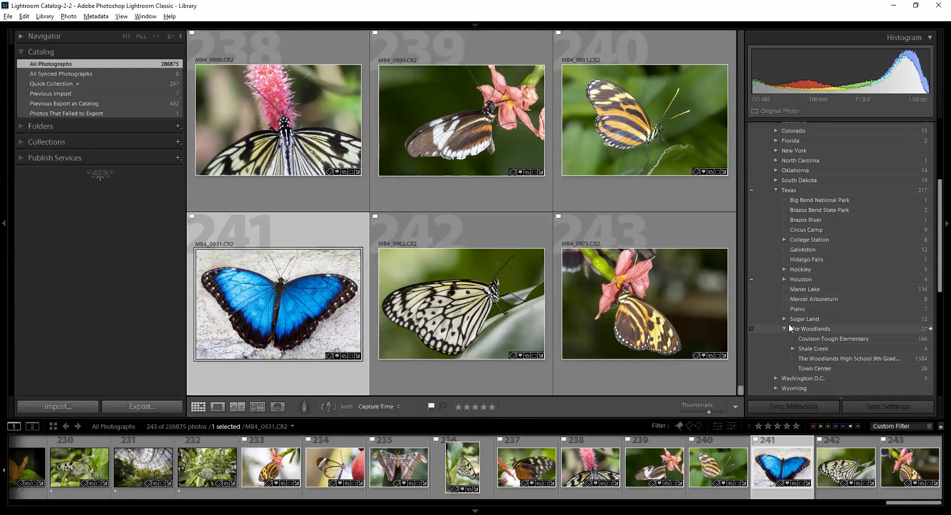
pyautogui.click(813, 339)
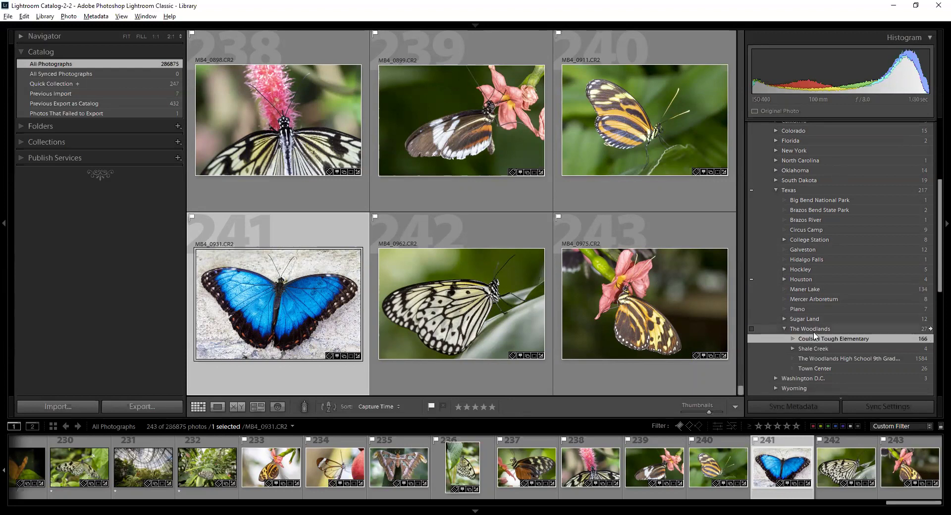
# Step: Fold The Woodlands, Texas, United States and Characters back up
pyautogui.click(784, 329)
pyautogui.click(775, 190)
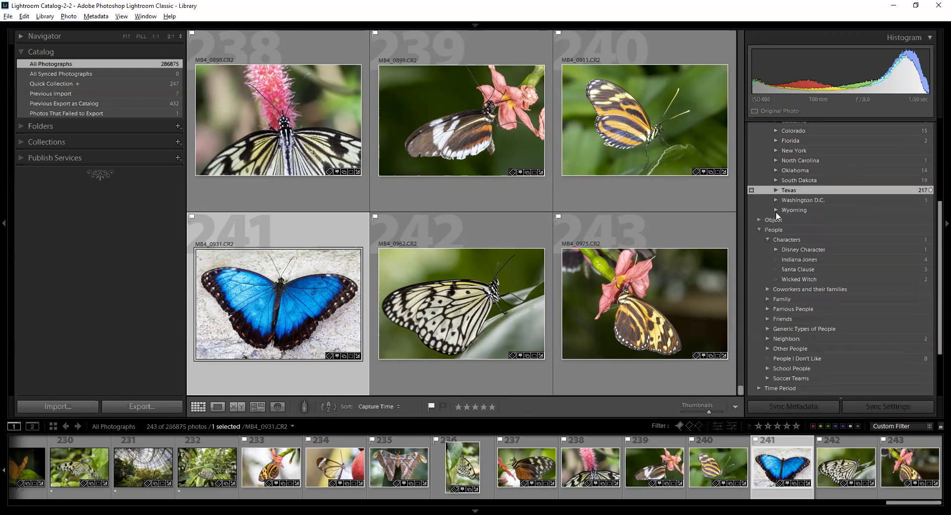
pyautogui.scroll(2, 792, 245)
pyautogui.click(766, 182)
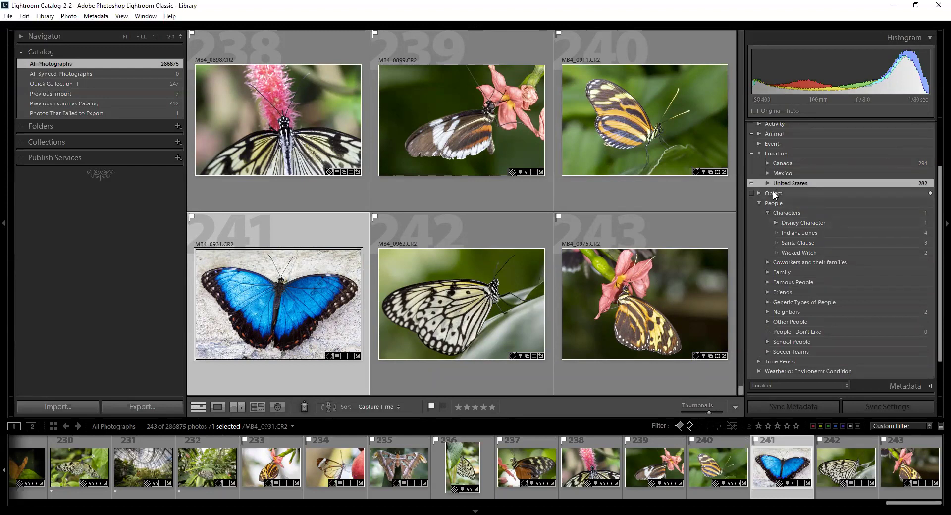
pyautogui.click(767, 213)
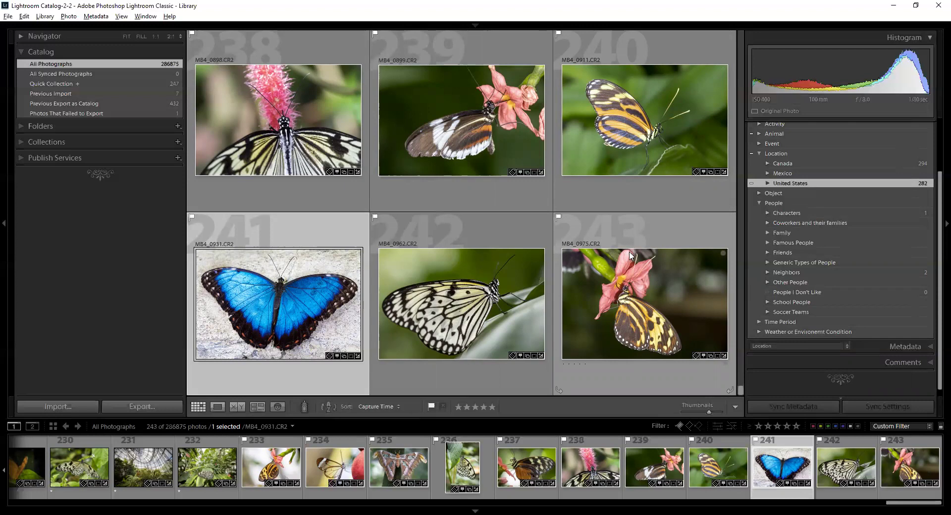
# Step: Collapse the Location and People keyword groups
pyautogui.moveTo(630, 255)
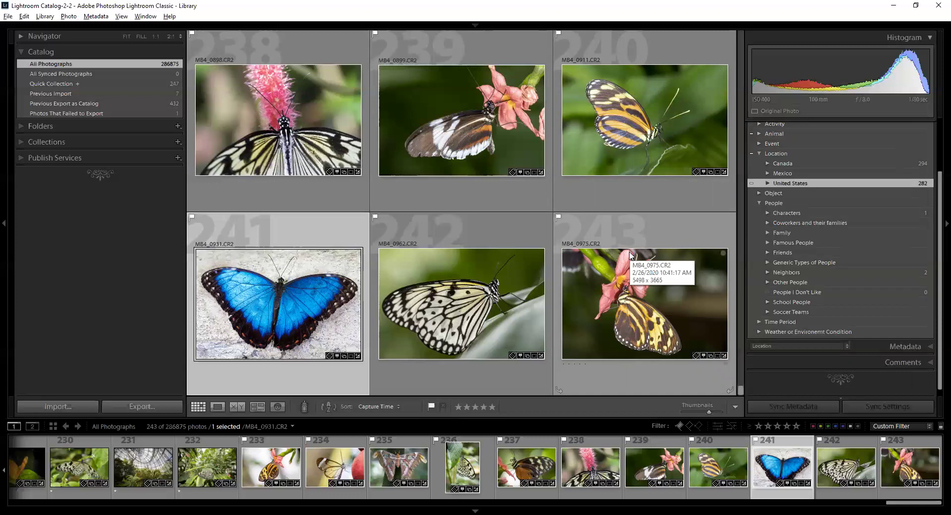
pyautogui.click(759, 153)
pyautogui.click(756, 194)
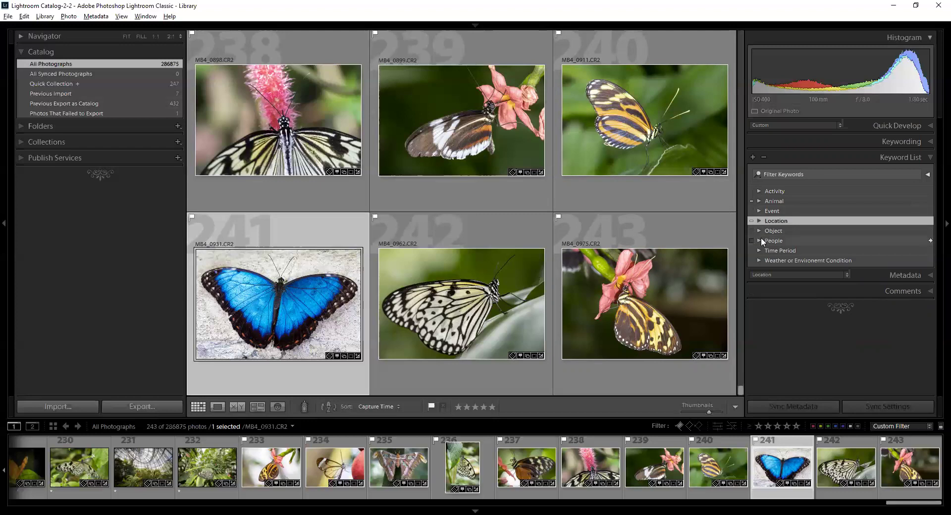
# Step: Expand People > Family > Immediate Family and select the last family member's keyword
pyautogui.click(760, 239)
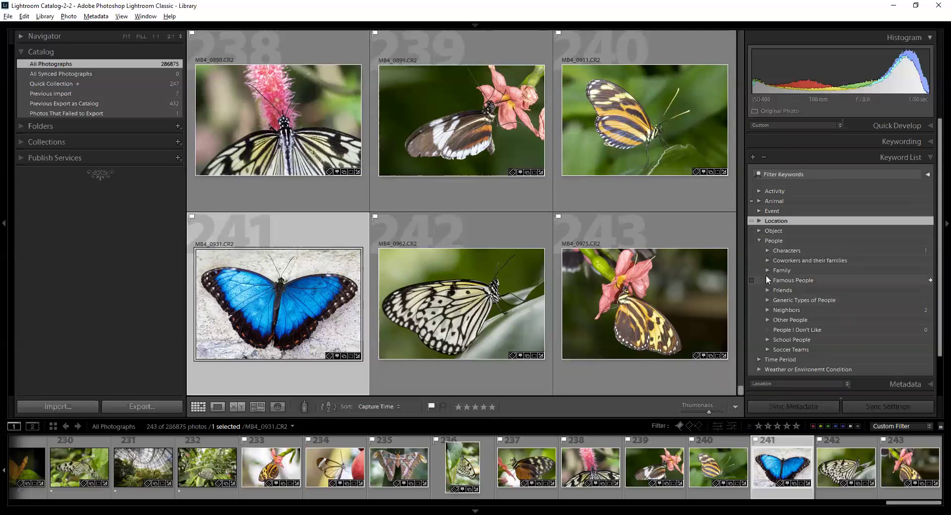
pyautogui.click(767, 267)
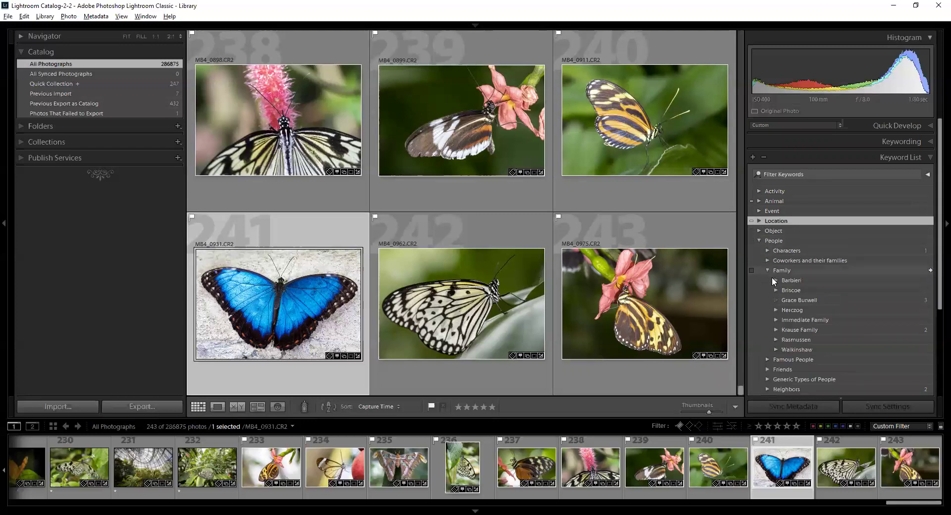
pyautogui.click(776, 319)
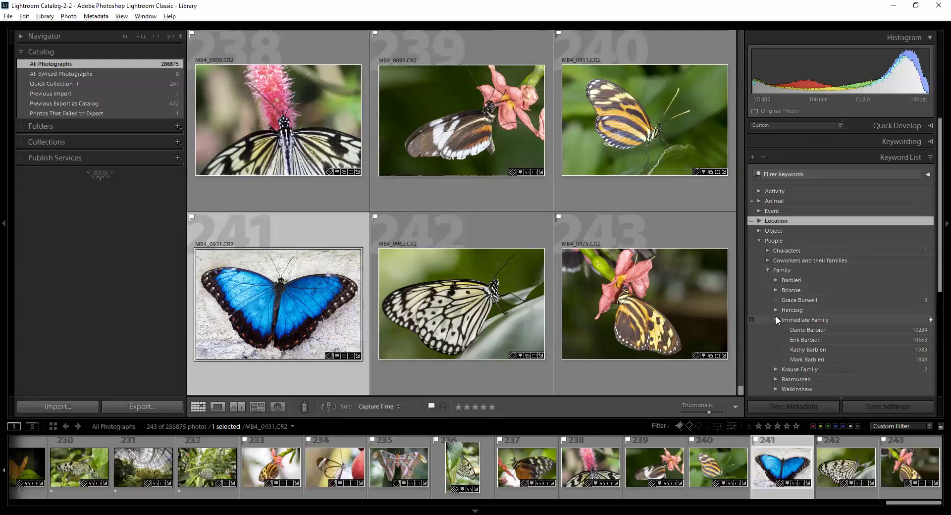
pyautogui.click(811, 359)
# Step: Edit the family member's keyword tag and leave its Synonyms box empty
pyautogui.doubleClick(811, 359)
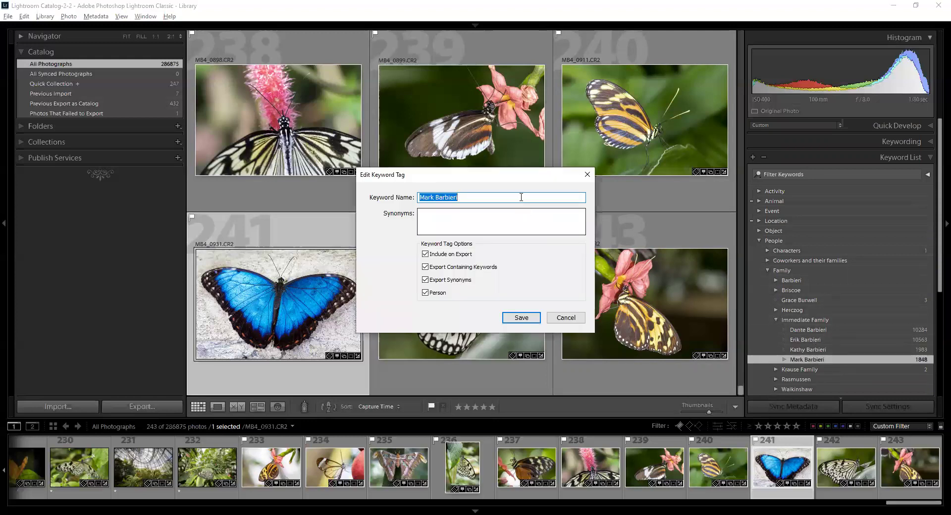
pyautogui.click(489, 196)
pyautogui.click(455, 216)
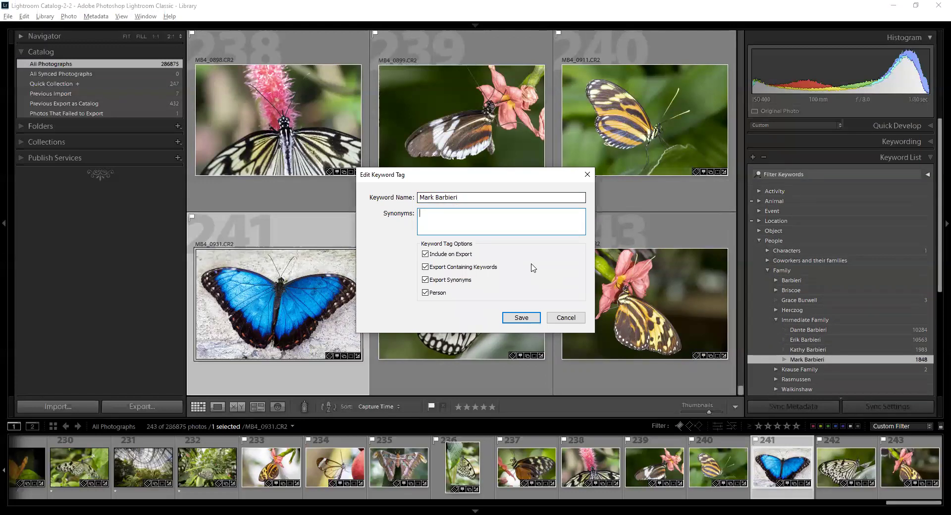
pyautogui.write('That Damn Barbieri')
pyautogui.hotkey('ctrl', 'a')
pyautogui.press('BackSpace')
pyautogui.write('syn1, syn2')
pyautogui.hotkey('ctrl', 'shift', 'Left')
pyautogui.hotkey('ctrl', 'shift', 'Left')
pyautogui.press('BackSpace')
# Step: Turn Include on Export and Export Synonyms on, then save the keyword tag
pyautogui.click(449, 255)
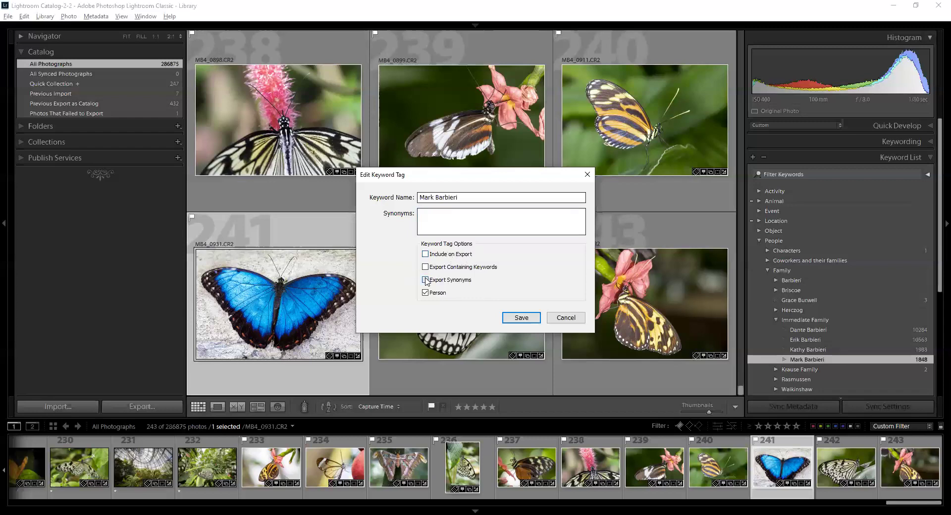
pyautogui.click(427, 254)
pyautogui.click(424, 281)
pyautogui.click(565, 318)
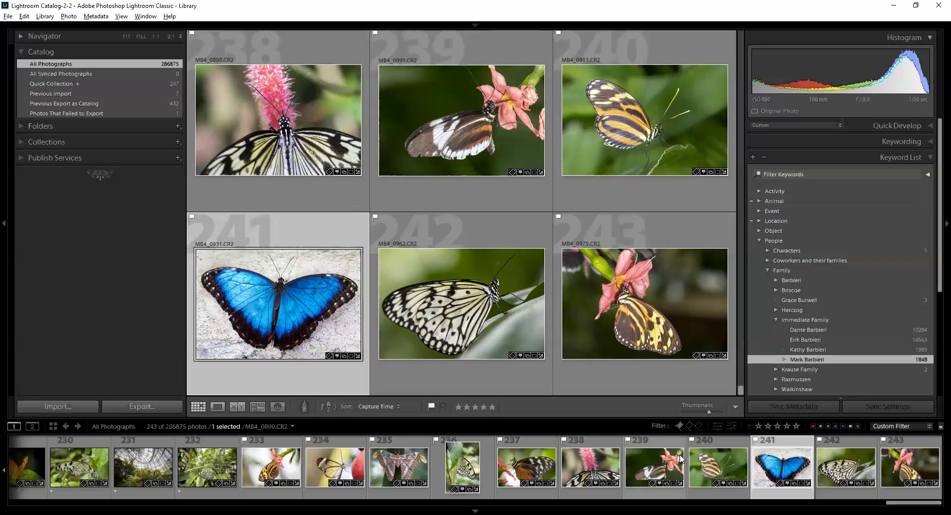
# Step: Swap the Keyword List for the Metadata panel and switch the source to Previous Import
pyautogui.click(929, 158)
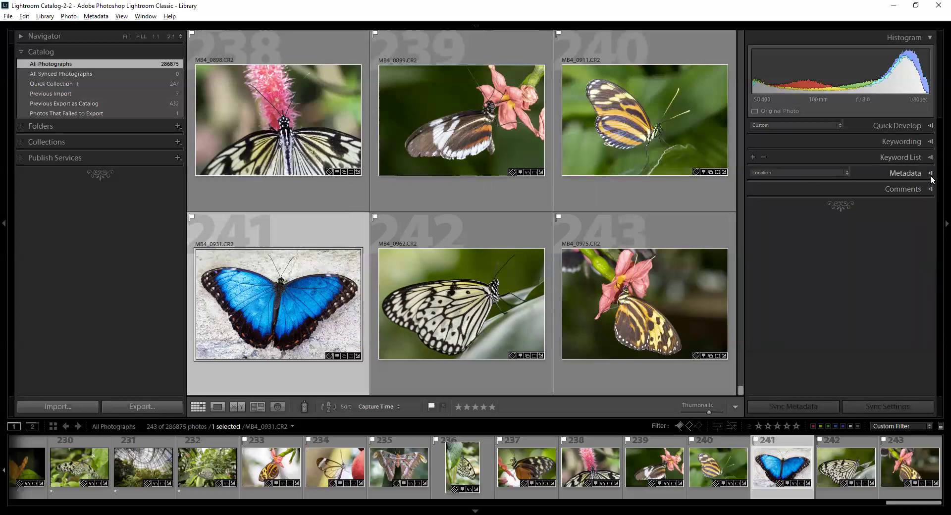
pyautogui.click(929, 174)
pyautogui.scroll(-2, 851, 251)
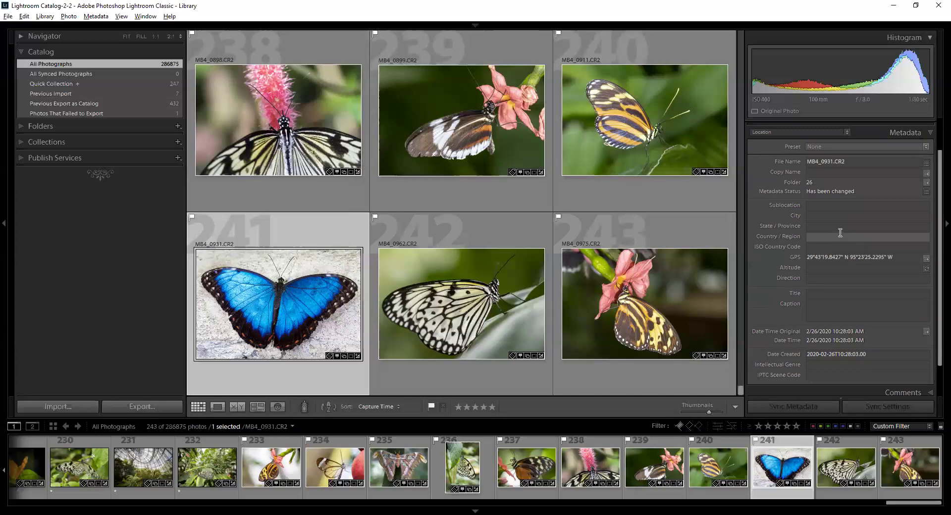
pyautogui.scroll(1, 841, 232)
pyautogui.click(51, 94)
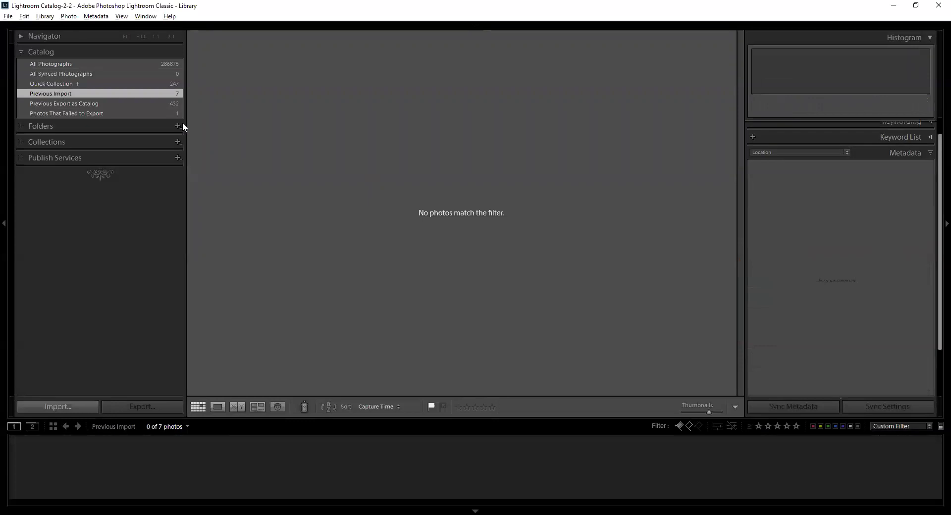
# Step: Turn library filters off to show all 7 photos and set the Metadata panel to EXIF
pyautogui.click(906, 424)
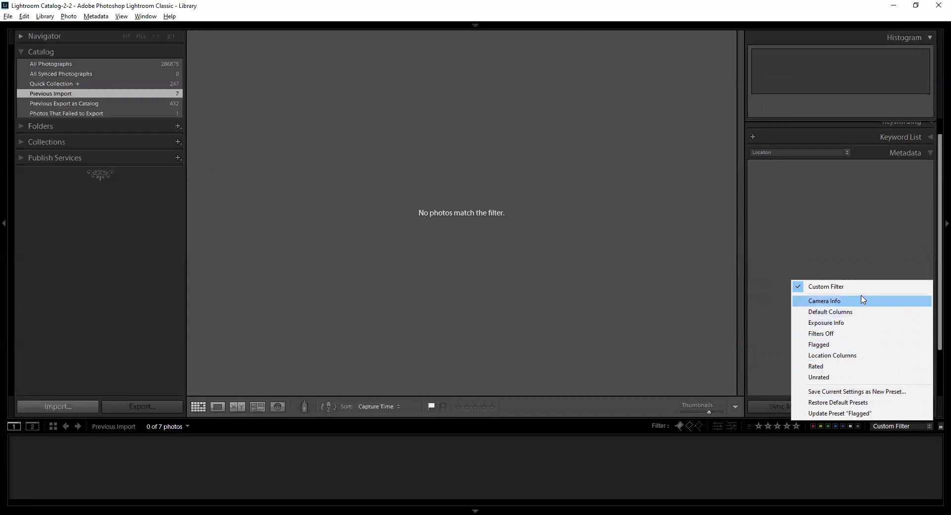
pyautogui.click(849, 333)
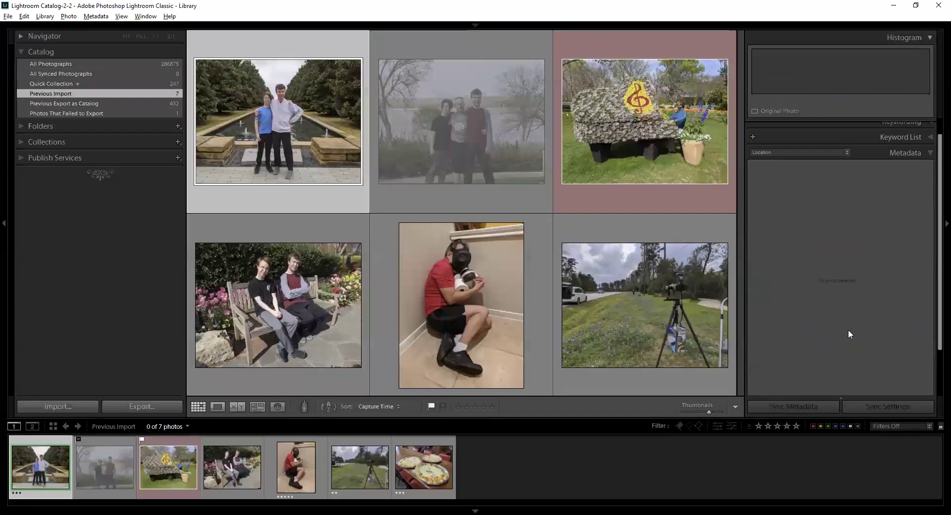
pyautogui.click(776, 153)
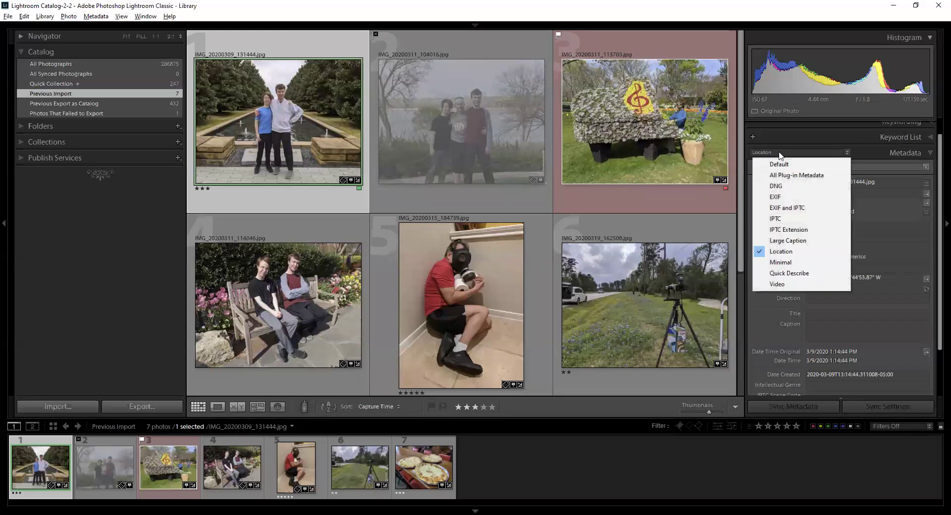
pyautogui.click(779, 196)
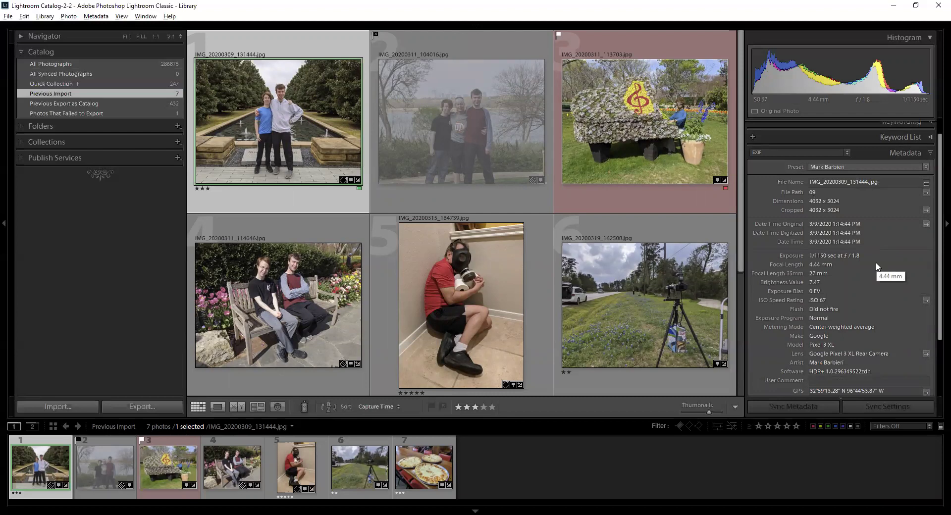
pyautogui.scroll(-3, 875, 264)
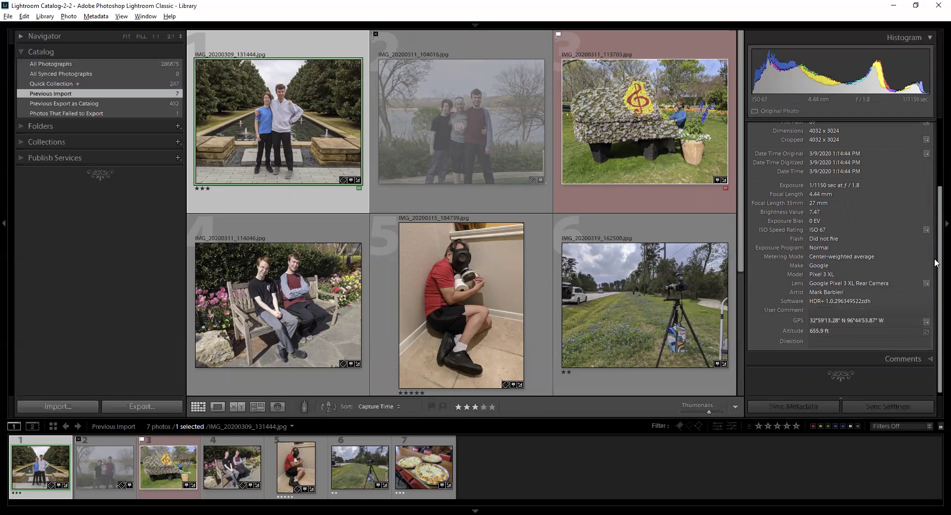
pyautogui.scroll(1, 937, 242)
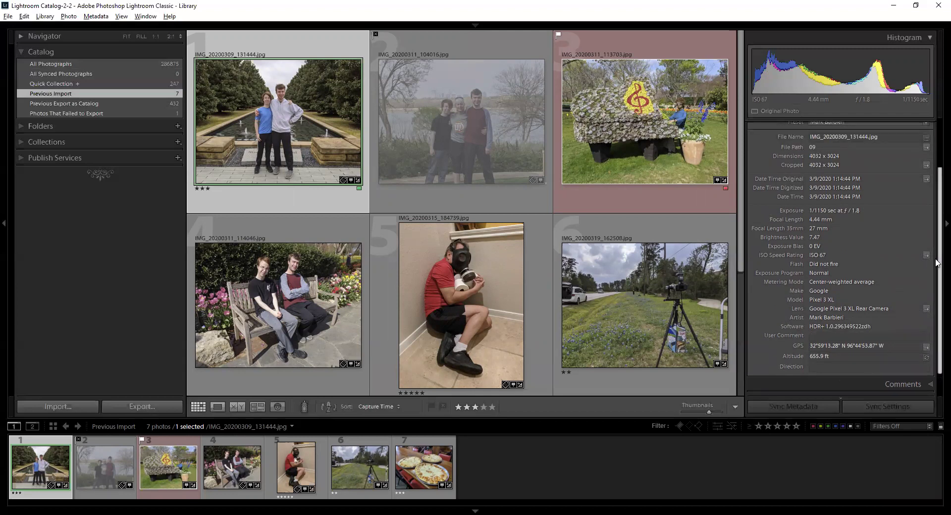
pyautogui.scroll(2, 936, 242)
pyautogui.scroll(-2, 936, 242)
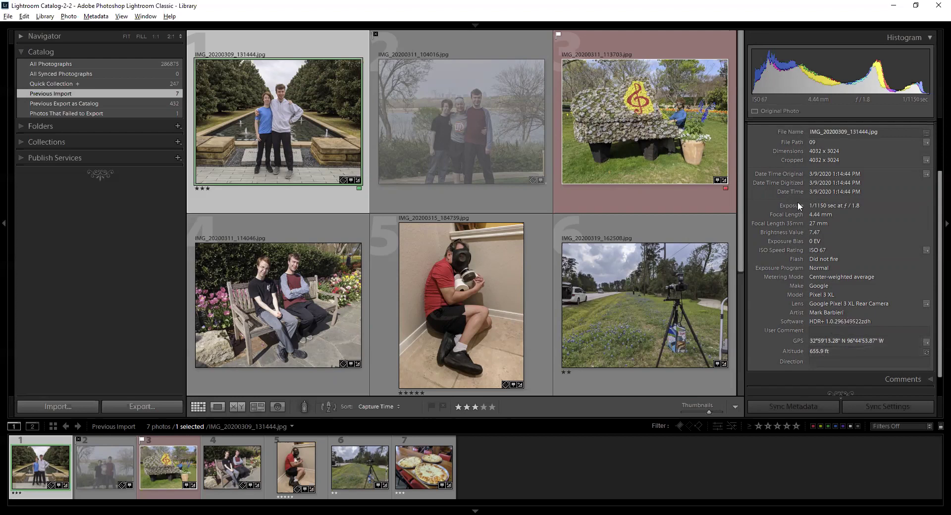
pyautogui.scroll(3, 799, 207)
# Step: Switch the Metadata panel to IPTC and scroll through its Contact, Content, Image and Copyright fields
pyautogui.click(766, 175)
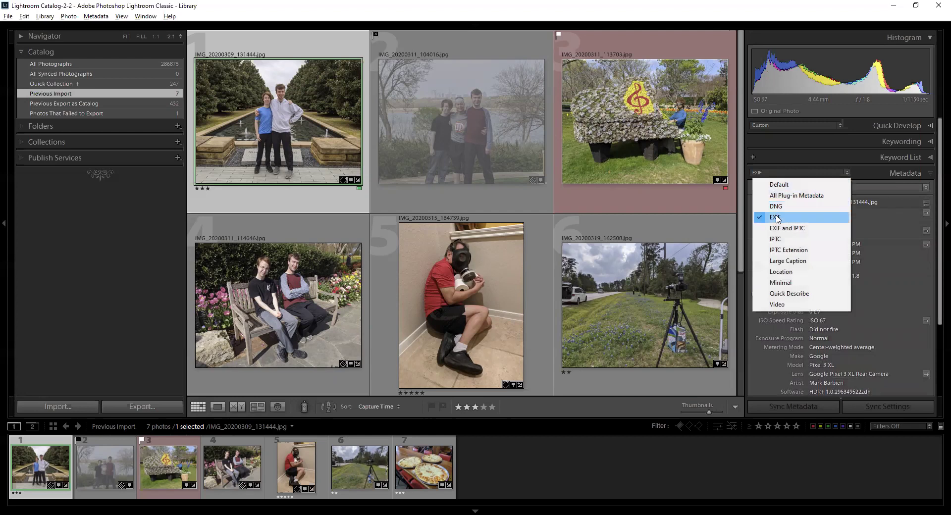
pyautogui.press('Escape')
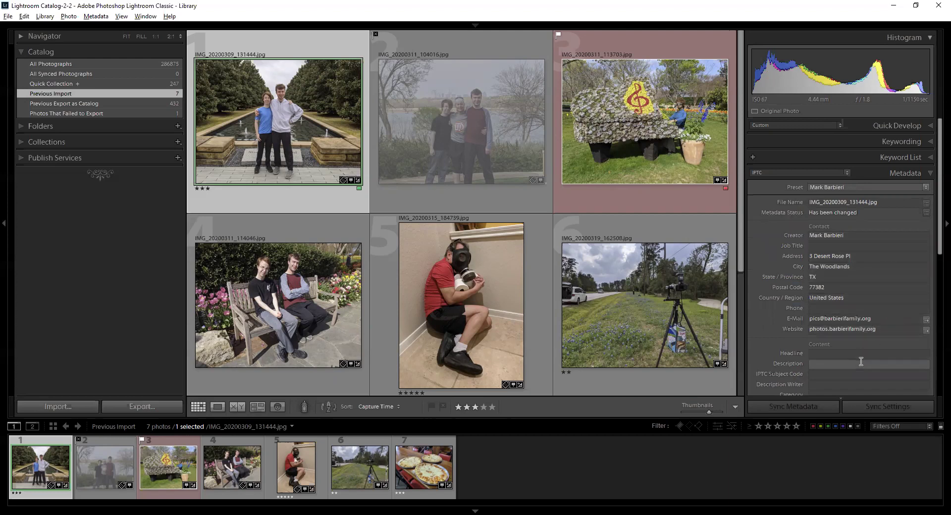
pyautogui.moveTo(936, 234); pyautogui.dragTo(937, 310)
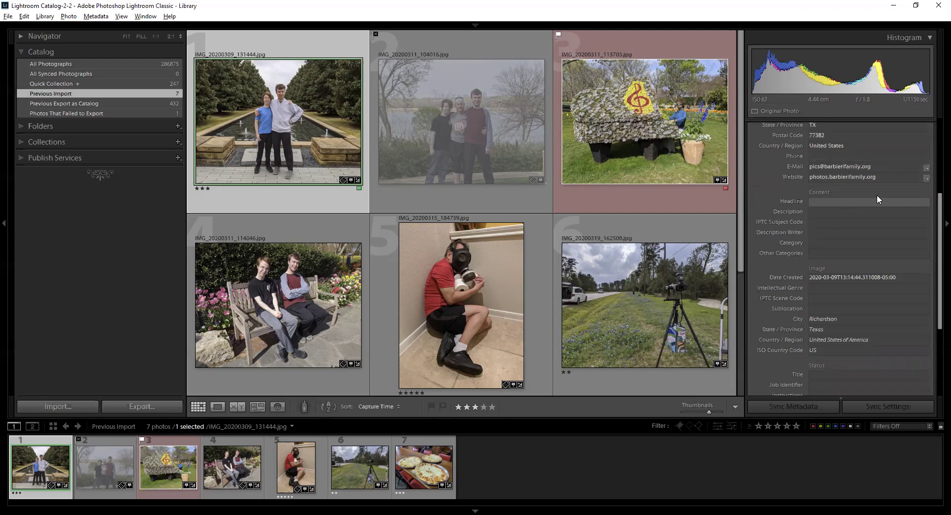
pyautogui.moveTo(937, 217); pyautogui.dragTo(936, 161)
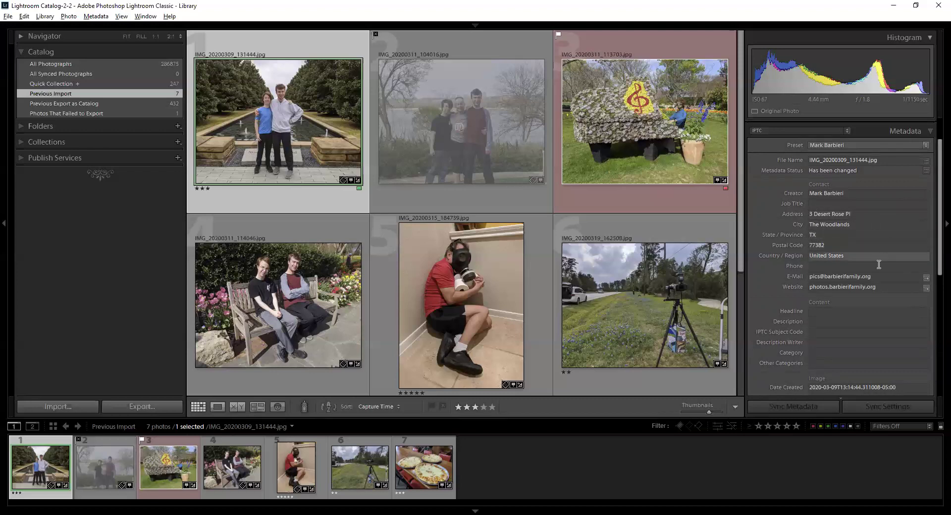
pyautogui.scroll(-4, 933, 271)
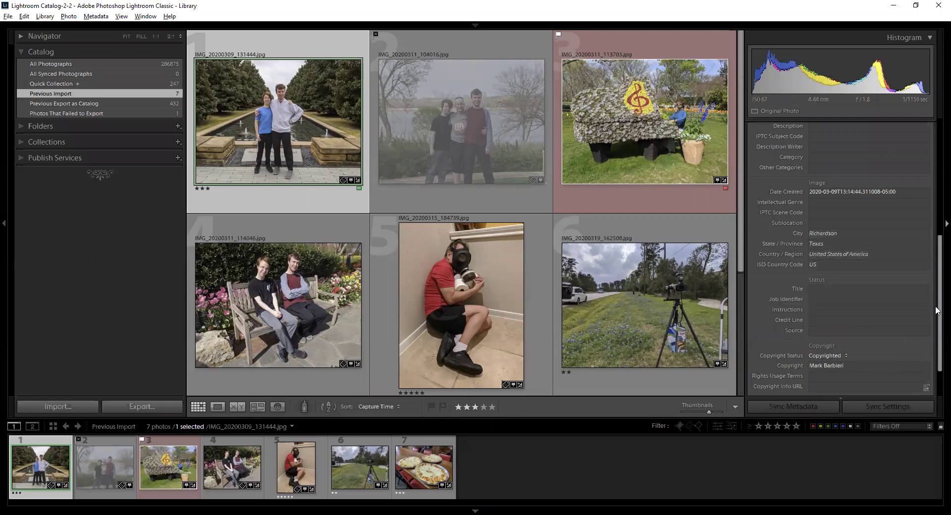
pyautogui.moveTo(937, 309); pyautogui.dragTo(937, 181)
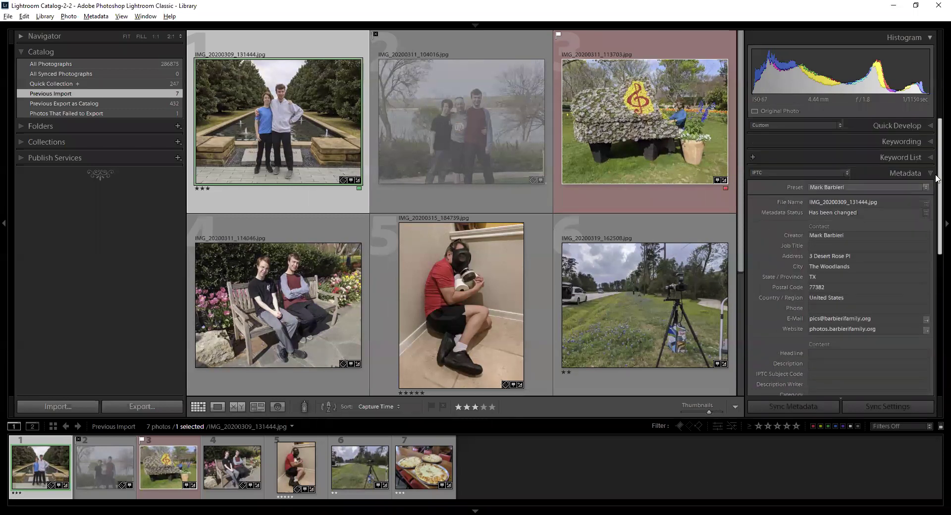
# Step: Set the Metadata preset to Location, collapse Metadata, and expand the Comments panel
pyautogui.click(837, 175)
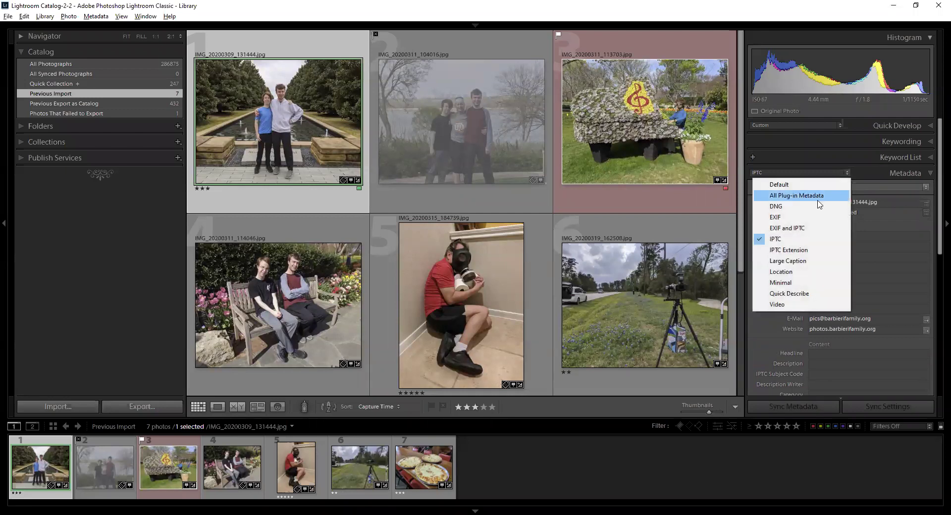
pyautogui.click(794, 272)
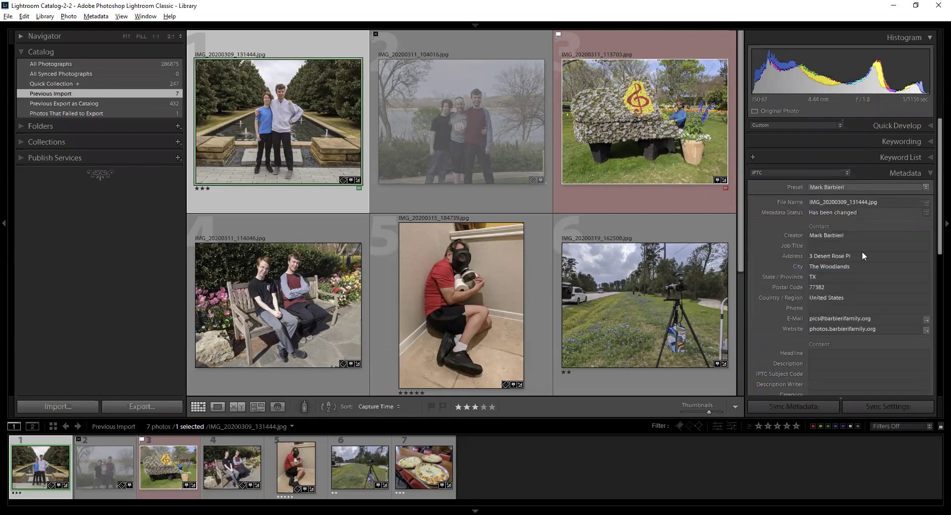
pyautogui.scroll(-2, 937, 243)
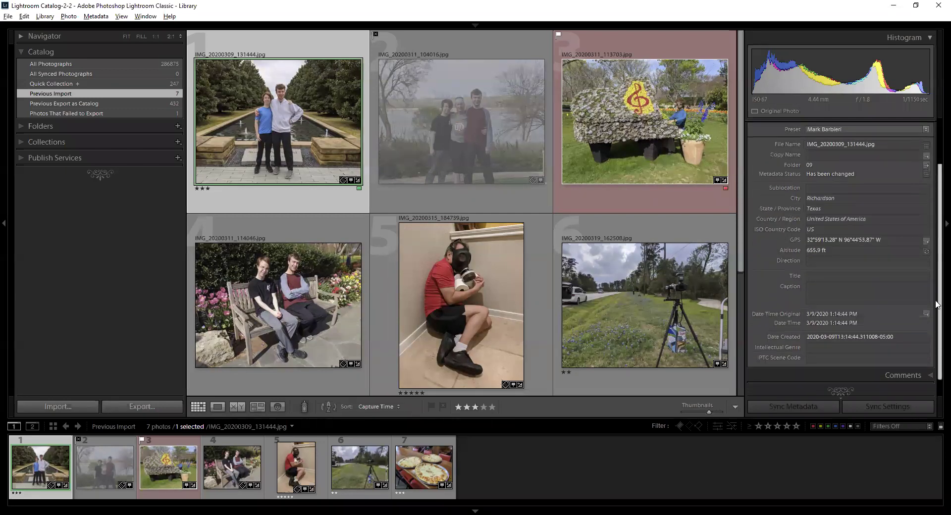
pyautogui.scroll(2, 936, 248)
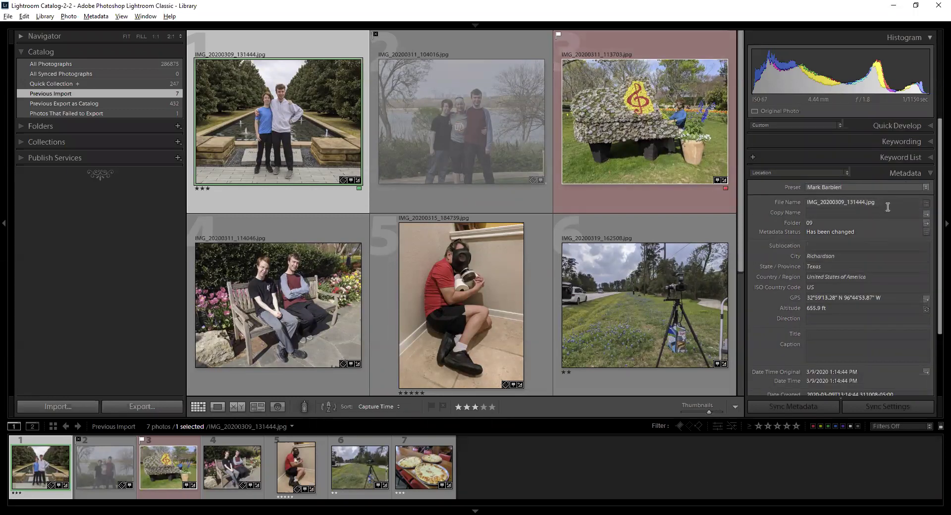
pyautogui.click(930, 174)
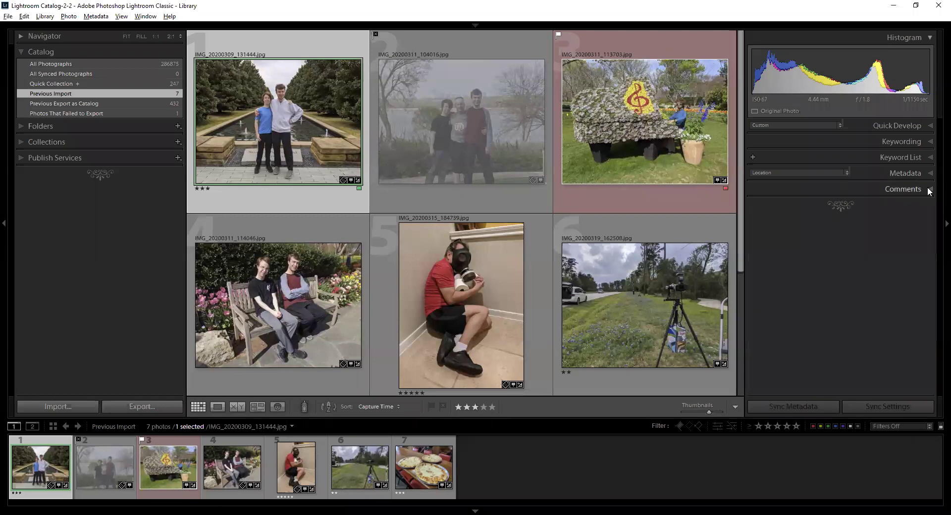
pyautogui.click(928, 190)
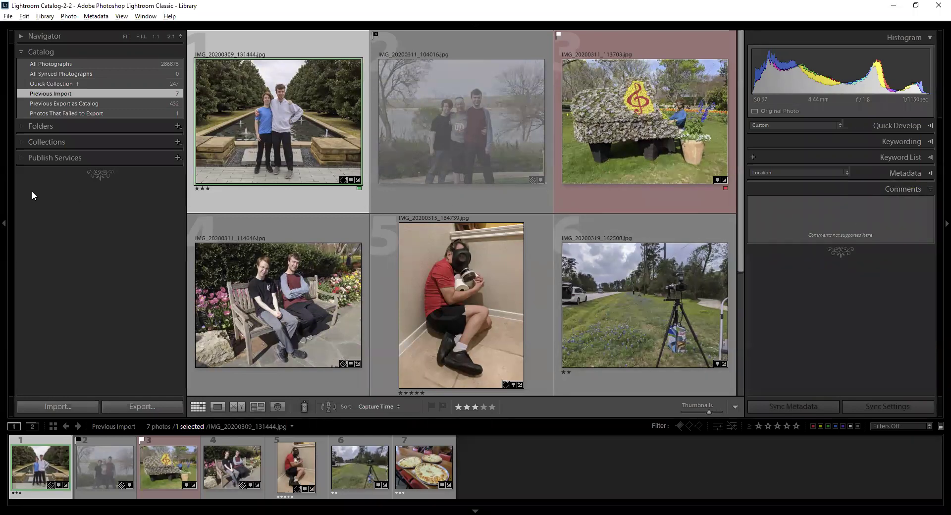
# Step: Open the SmugMug collection 2008 - 05 - Brazos Bend State Park and select the egret photo NB0H0060.CR2
pyautogui.click(22, 157)
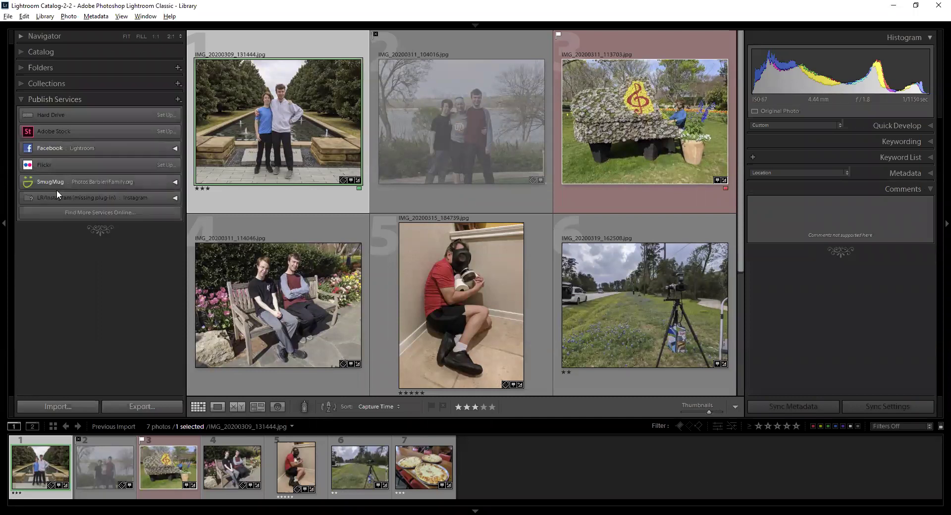
pyautogui.click(174, 182)
pyautogui.click(97, 223)
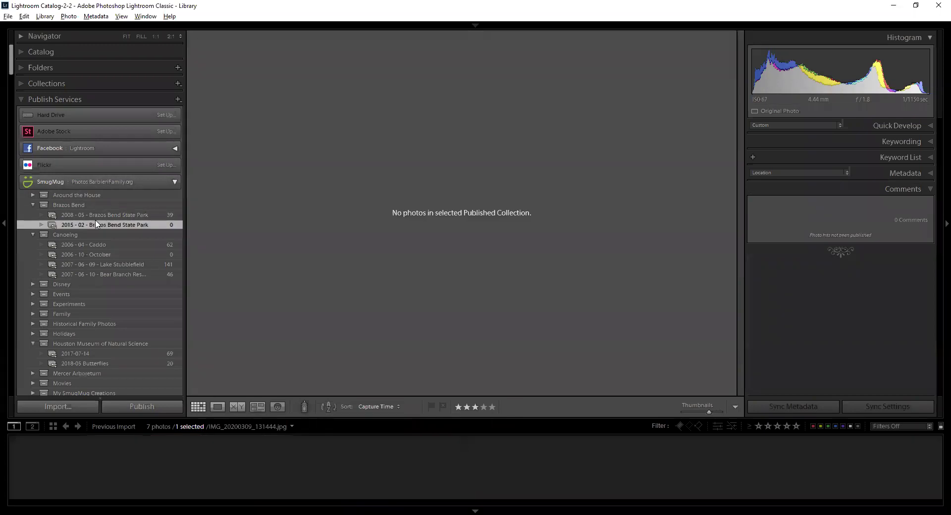
pyautogui.click(108, 216)
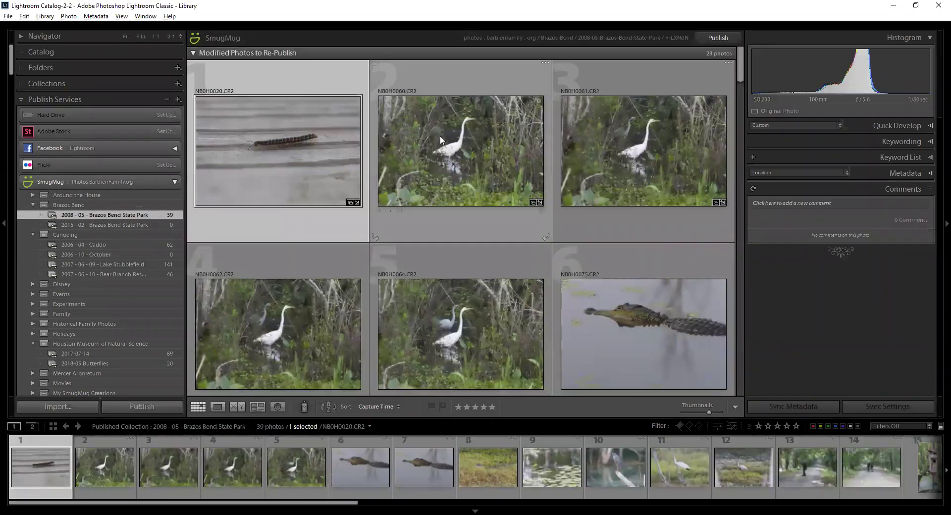
pyautogui.click(440, 135)
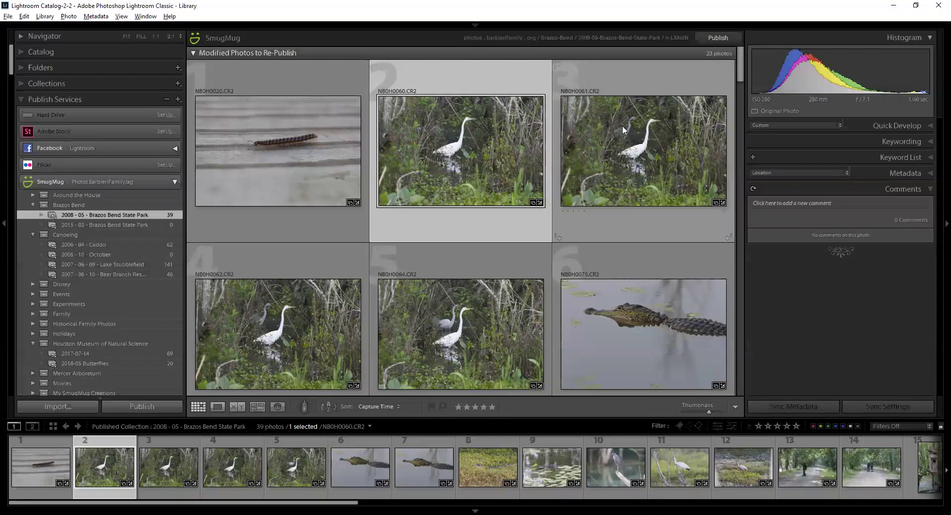
pyautogui.click(928, 189)
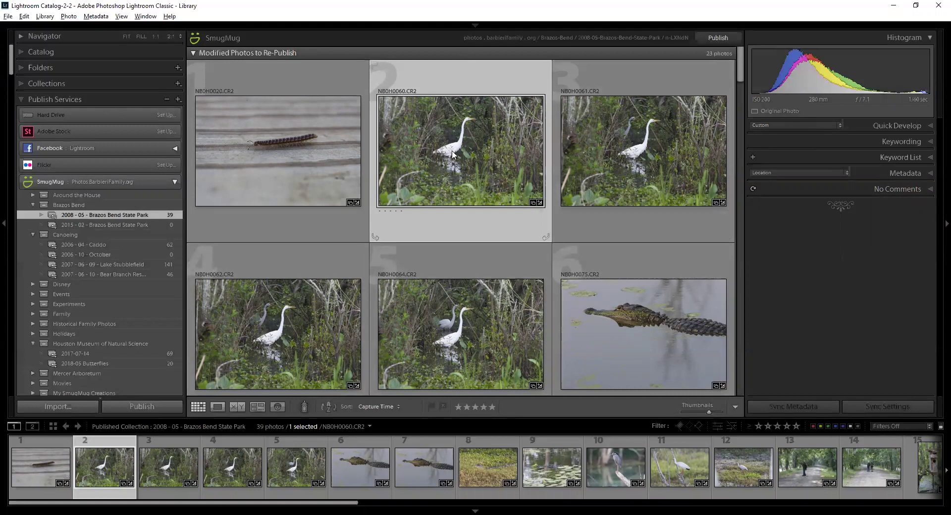
# Step: Open the Export One File dialog for the egret photo NB0H0060.CR2 from the File menu
pyautogui.click(8, 16)
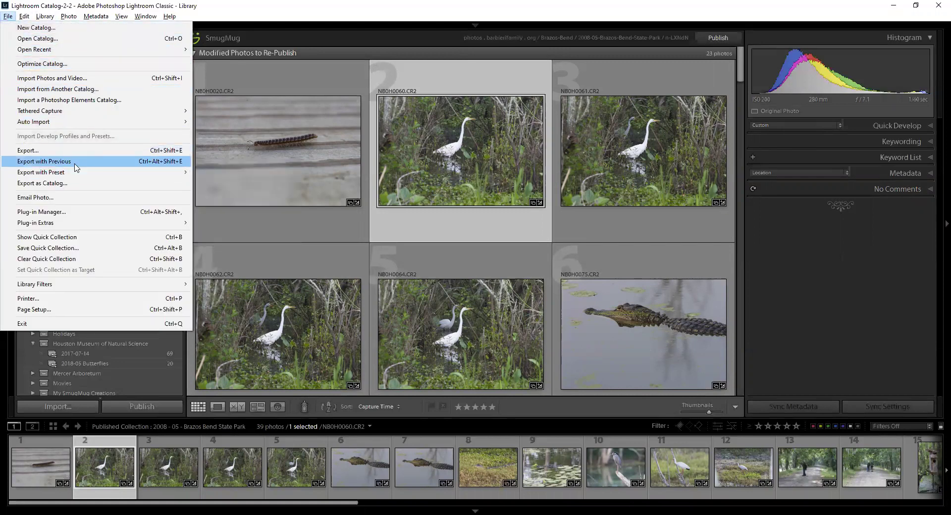
pyautogui.moveTo(77, 178)
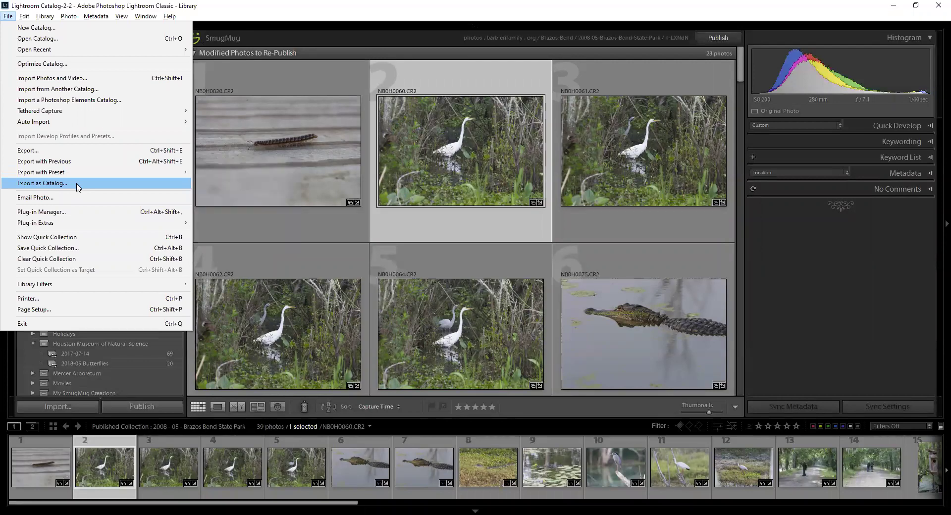
pyautogui.click(510, 203)
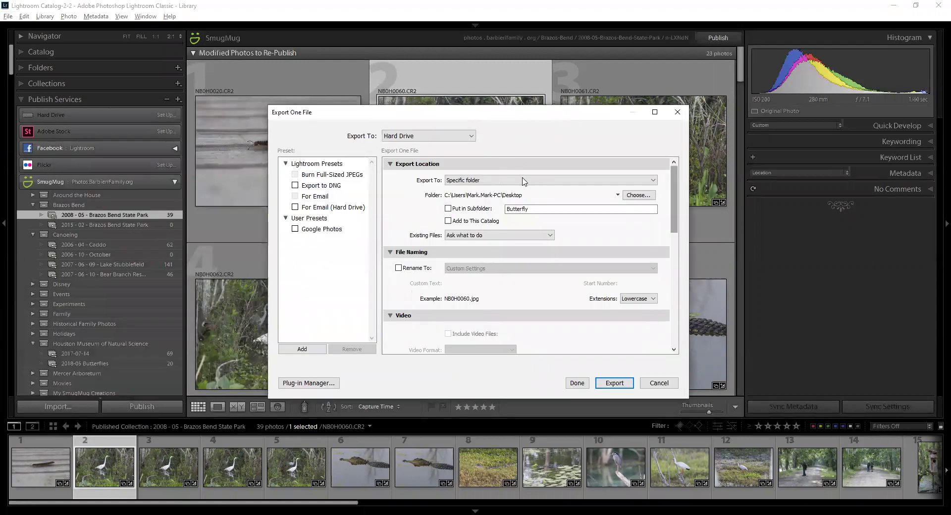
# Step: Keep the export going to Hard Drive, into a Specific folder
pyautogui.click(473, 138)
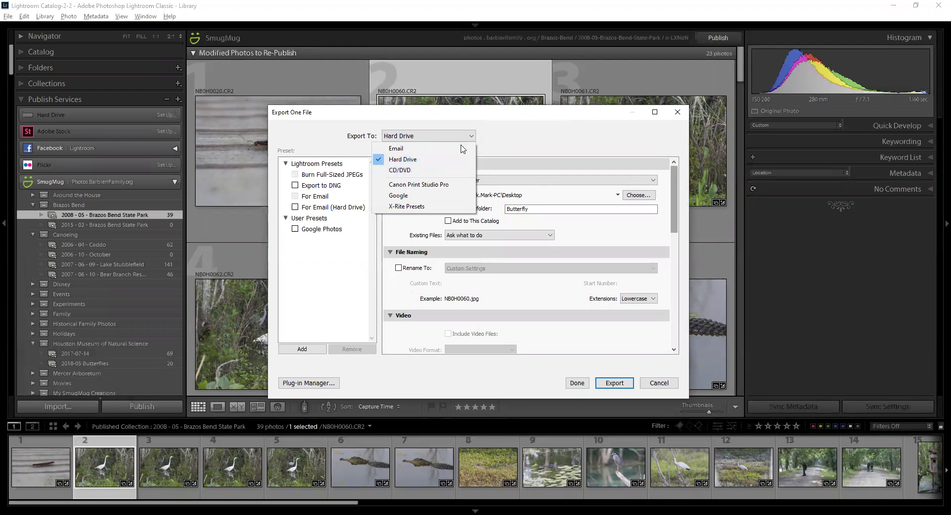
pyautogui.click(430, 159)
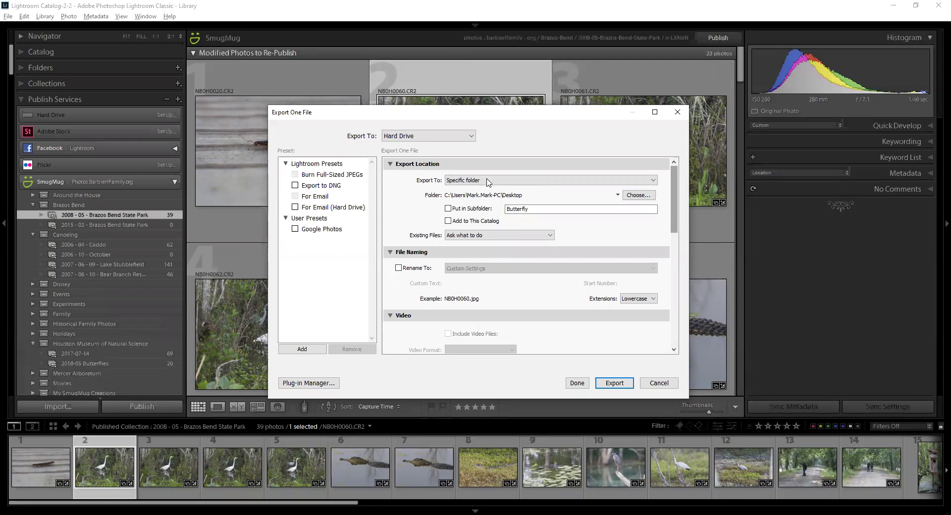
pyautogui.click(487, 181)
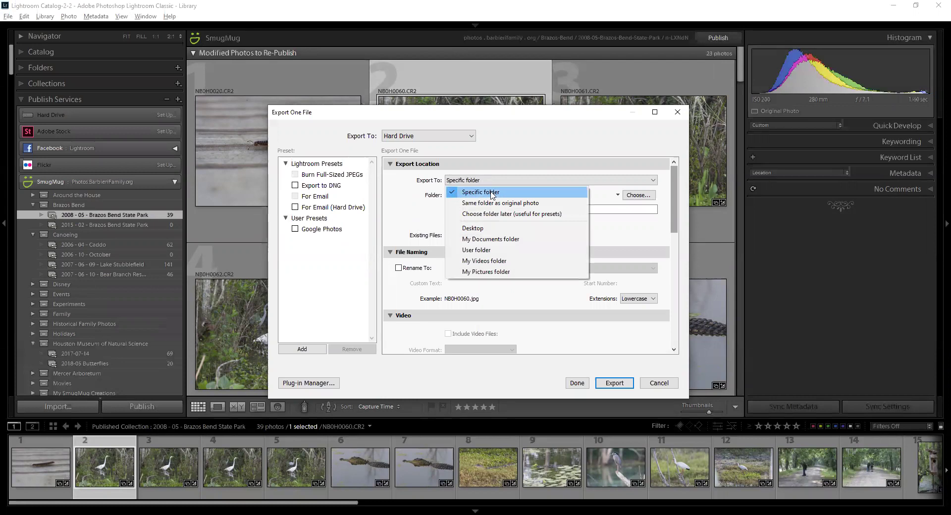
pyautogui.click(495, 230)
pyautogui.click(518, 164)
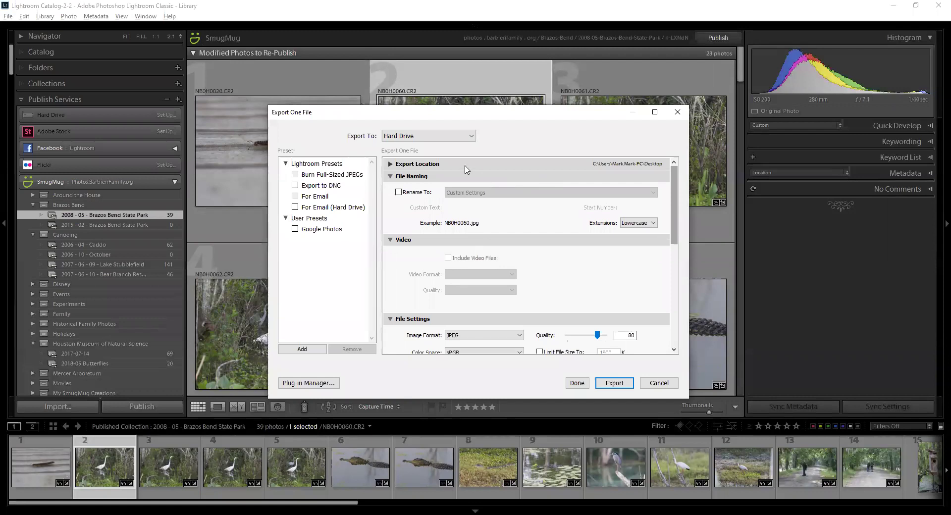
# Step: Put the export in a Butterfly subfolder and leave Existing Files on Ask what to do
pyautogui.click(390, 167)
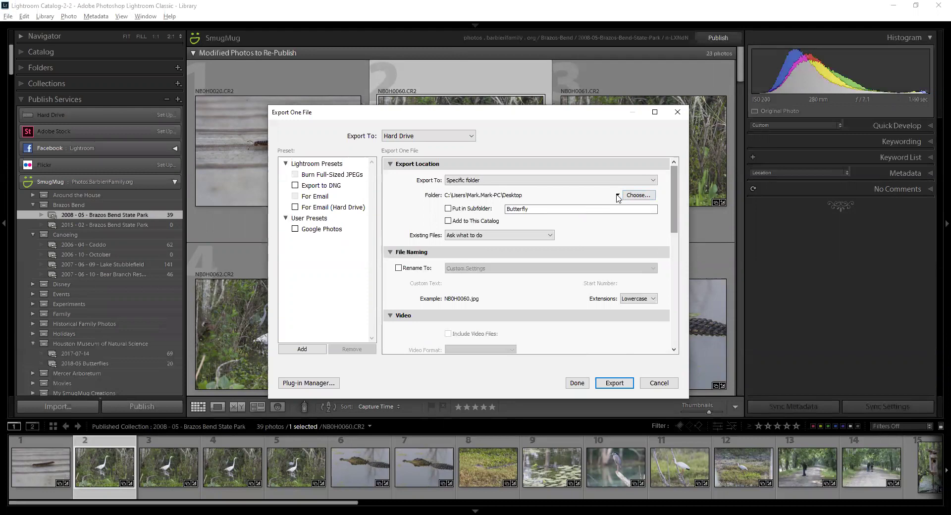
pyautogui.click(449, 209)
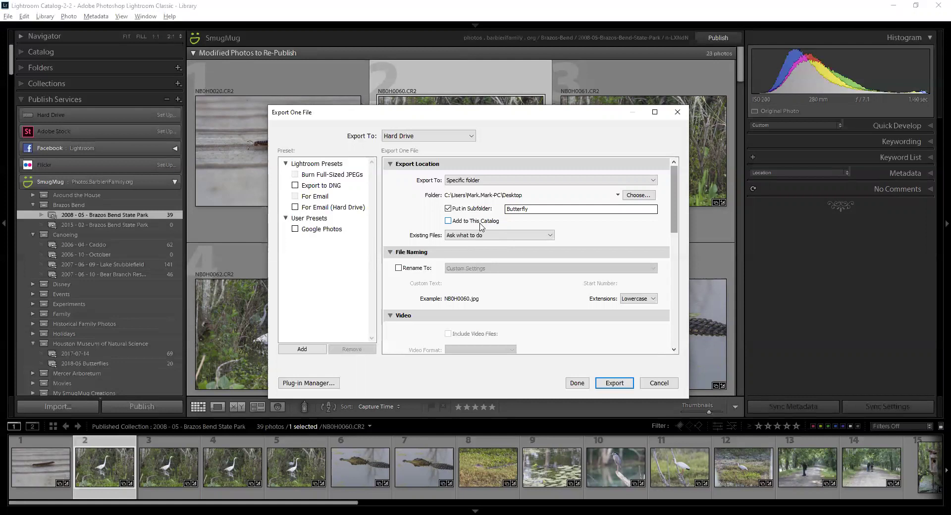
pyautogui.click(551, 236)
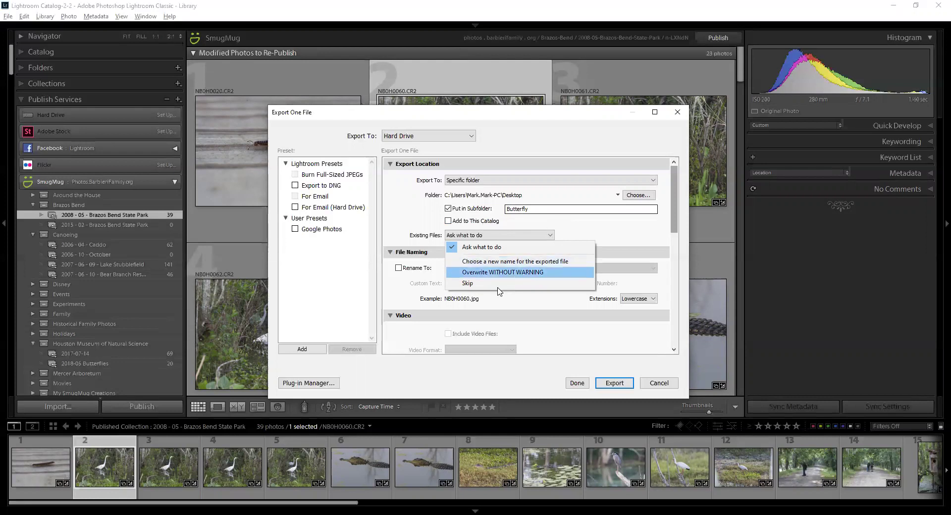
pyautogui.click(518, 233)
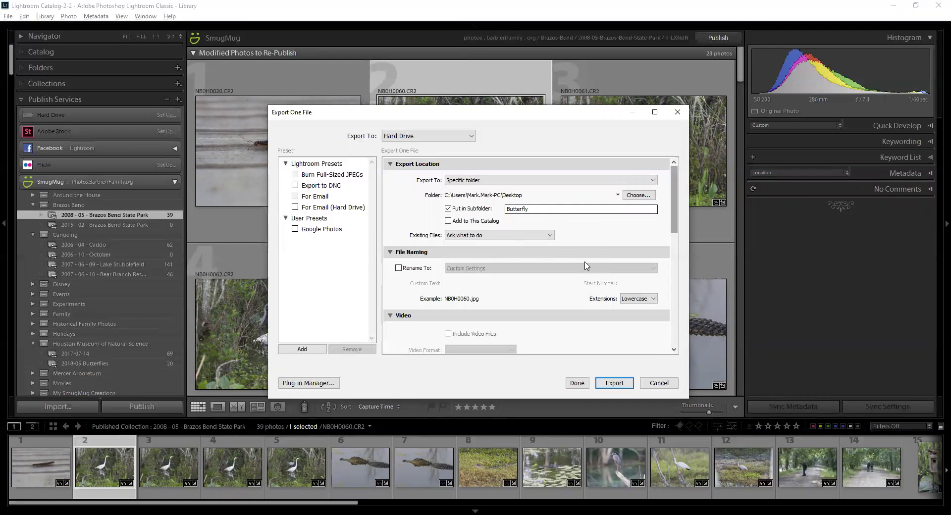
pyautogui.scroll(-5, 585, 266)
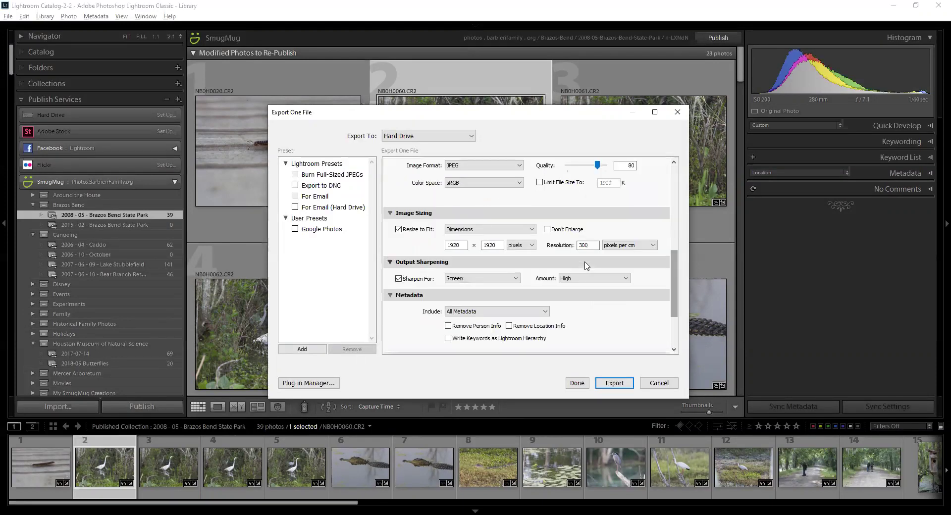
pyautogui.scroll(5, 588, 261)
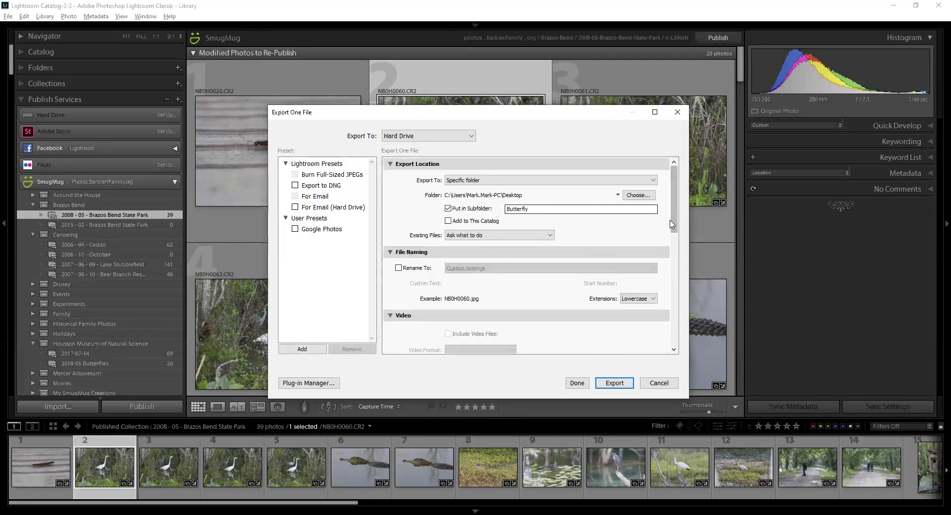
pyautogui.moveTo(674, 225); pyautogui.dragTo(675, 249)
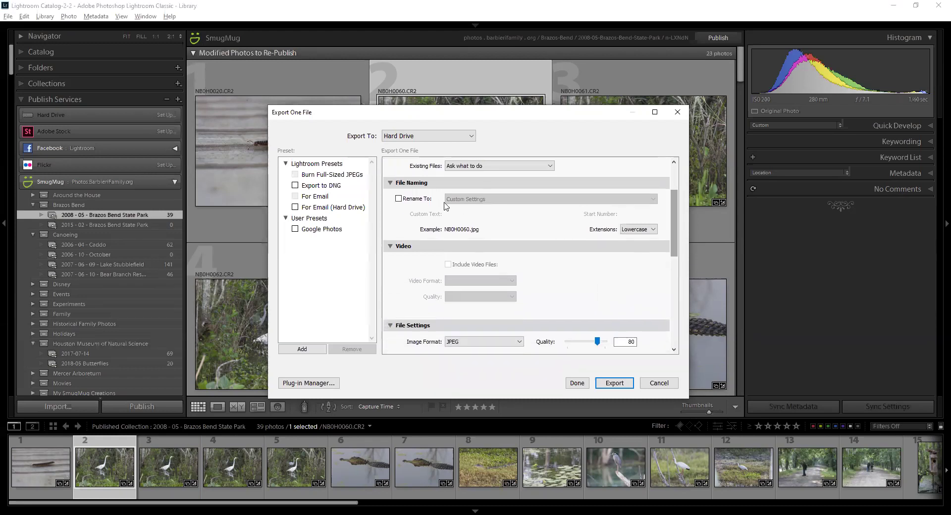
pyautogui.click(399, 198)
pyautogui.click(542, 200)
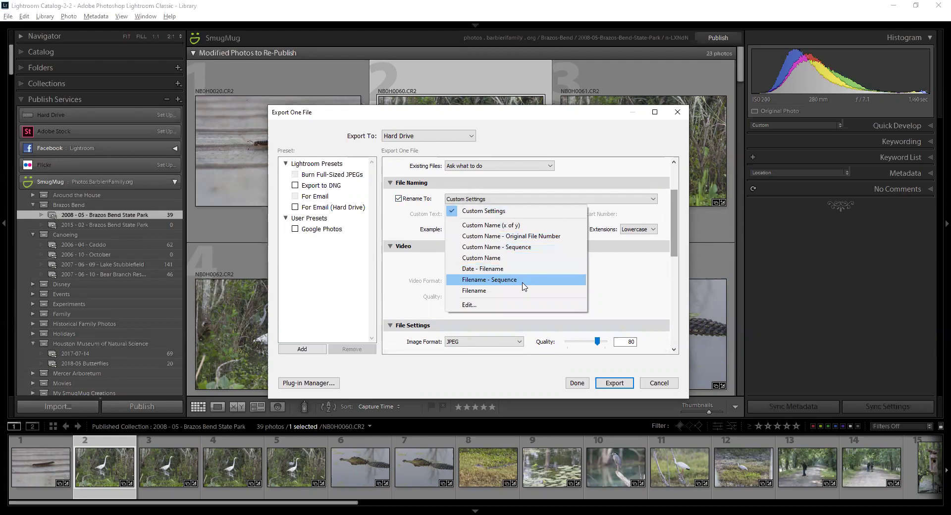
pyautogui.click(580, 187)
pyautogui.click(580, 186)
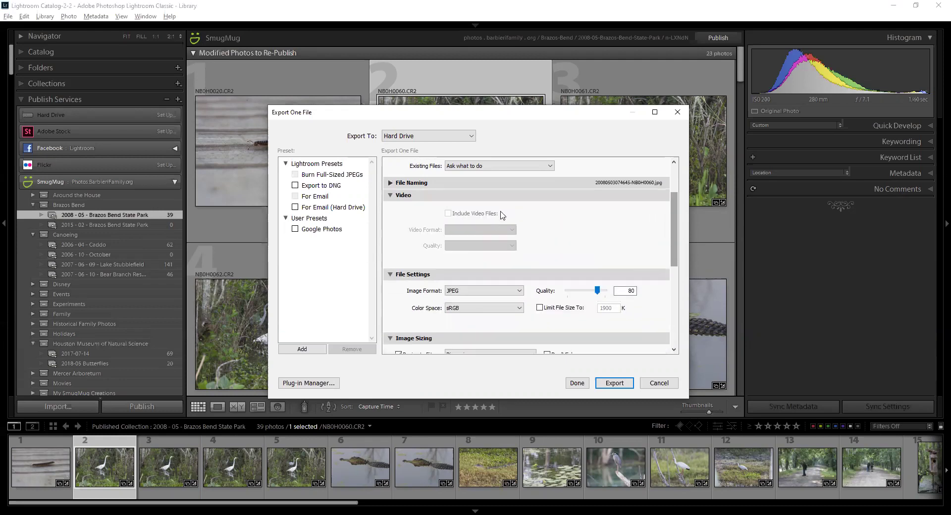
pyautogui.click(391, 183)
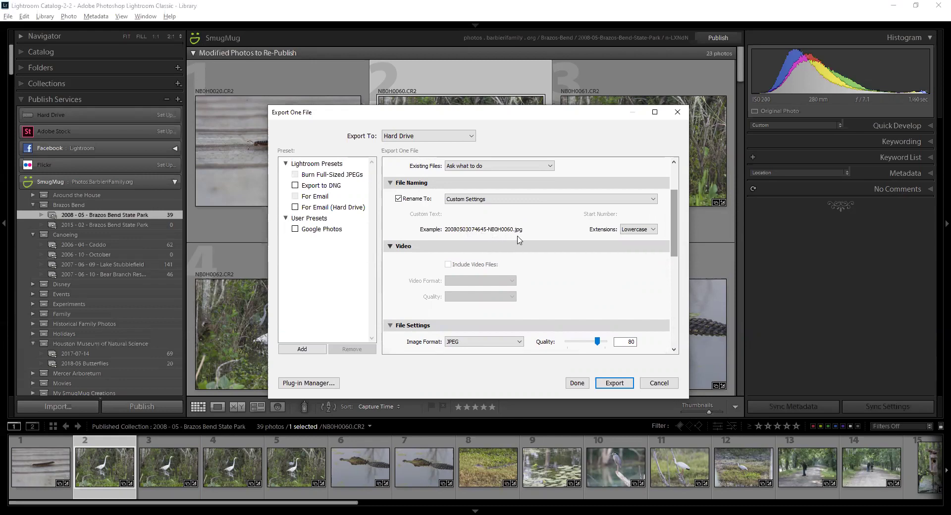
pyautogui.click(422, 203)
pyautogui.scroll(-5, 626, 258)
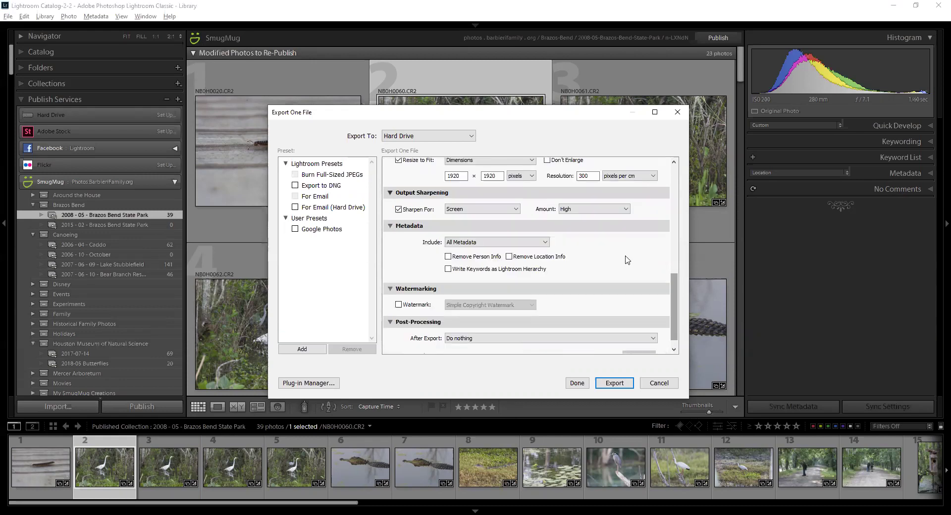
pyautogui.moveTo(676, 298); pyautogui.dragTo(689, 219)
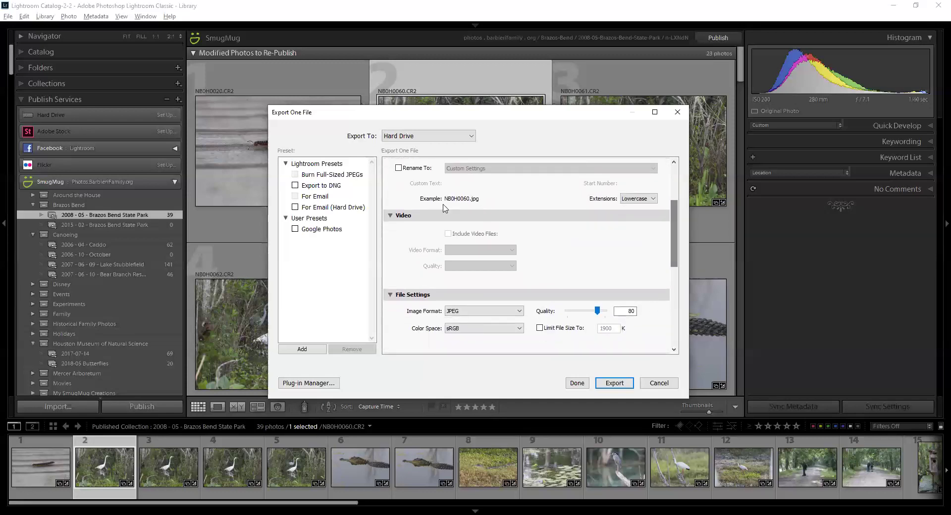
pyautogui.moveTo(678, 250); pyautogui.dragTo(677, 291)
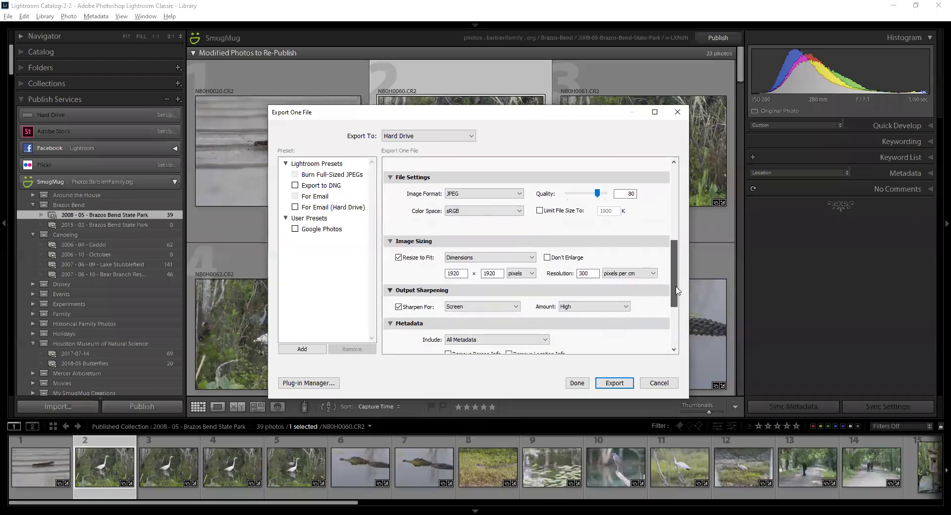
pyautogui.click(476, 194)
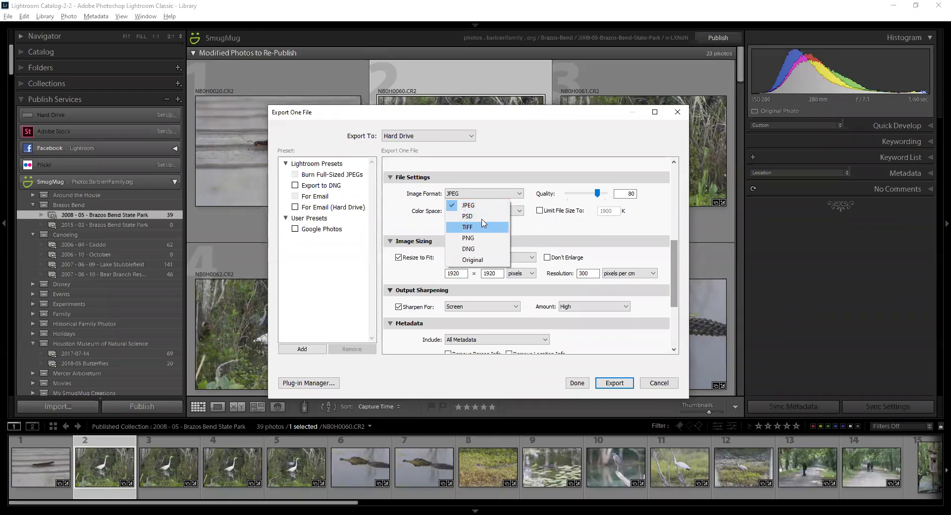
pyautogui.click(504, 181)
pyautogui.click(506, 180)
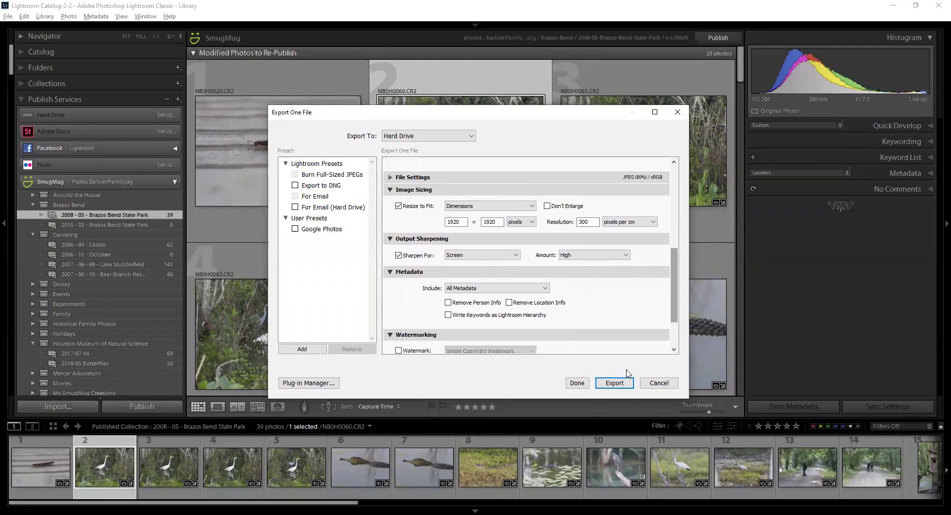
pyautogui.click(391, 180)
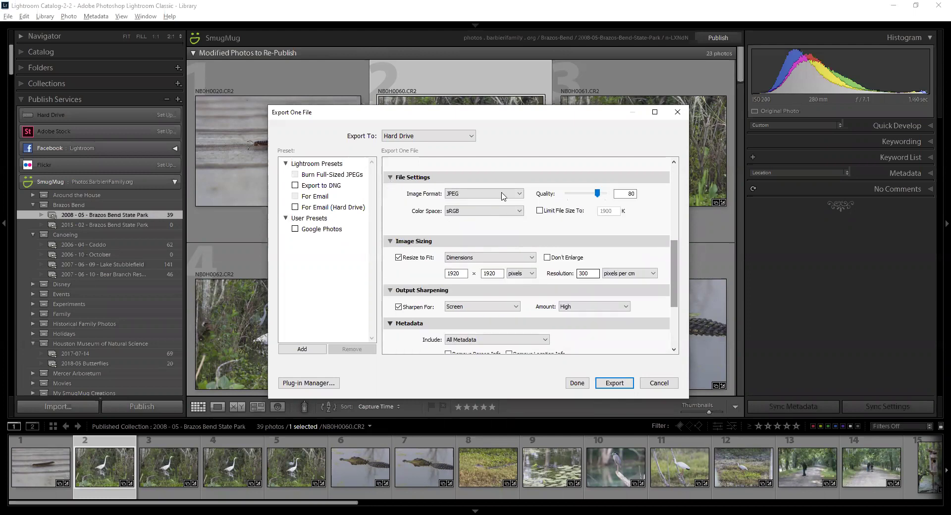
pyautogui.click(500, 213)
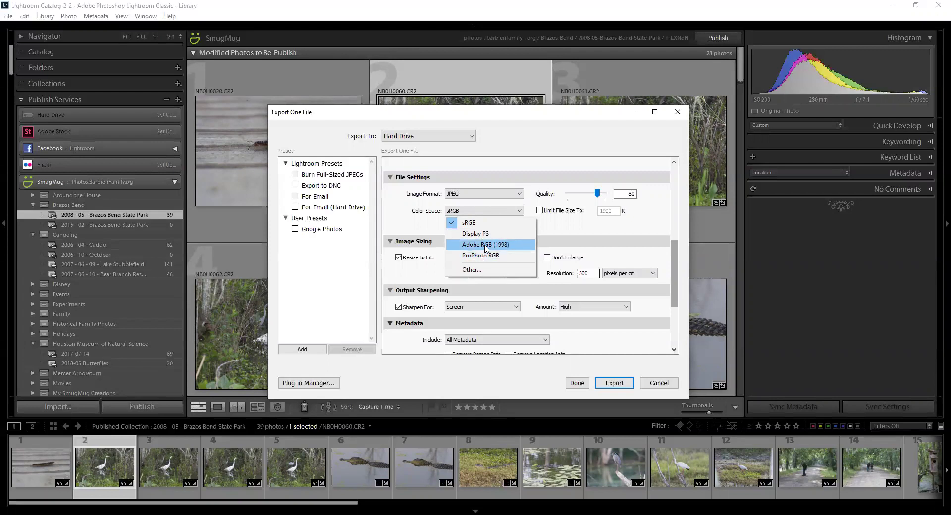
pyautogui.click(549, 177)
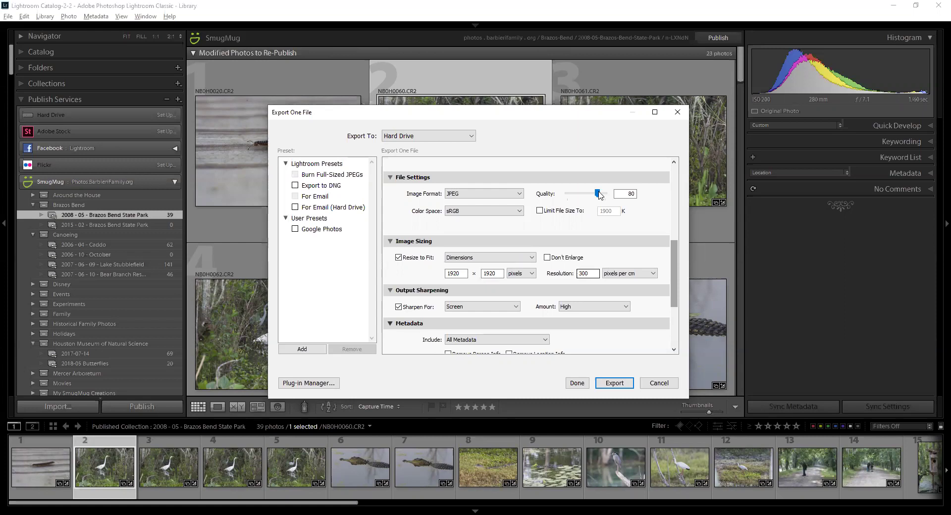
pyautogui.moveTo(597, 194); pyautogui.dragTo(551, 193)
pyautogui.moveTo(553, 193); pyautogui.dragTo(600, 196)
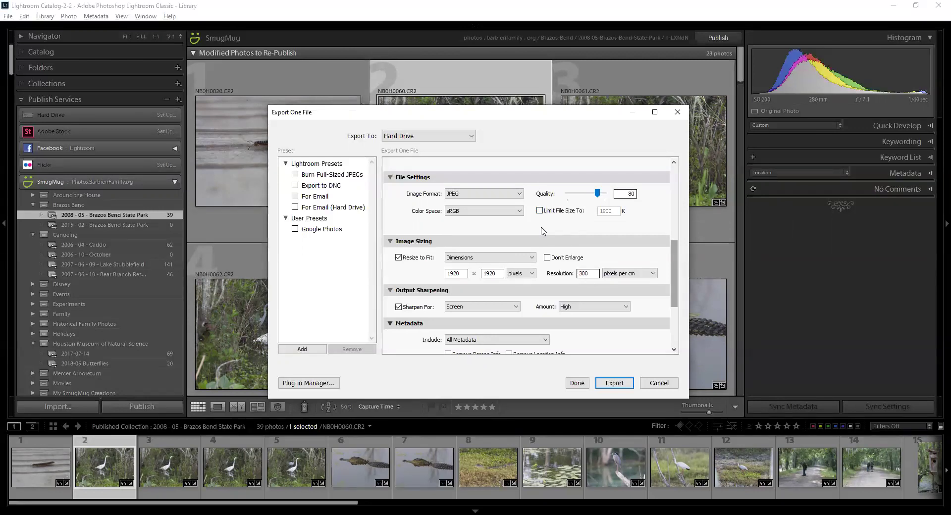
# Step: Enter 2500 K as the file size limit, but leave Limit File Size To unchecked
pyautogui.click(539, 210)
pyautogui.click(596, 211)
pyautogui.write('2500')
pyautogui.click(540, 211)
pyautogui.scroll(-3, 554, 252)
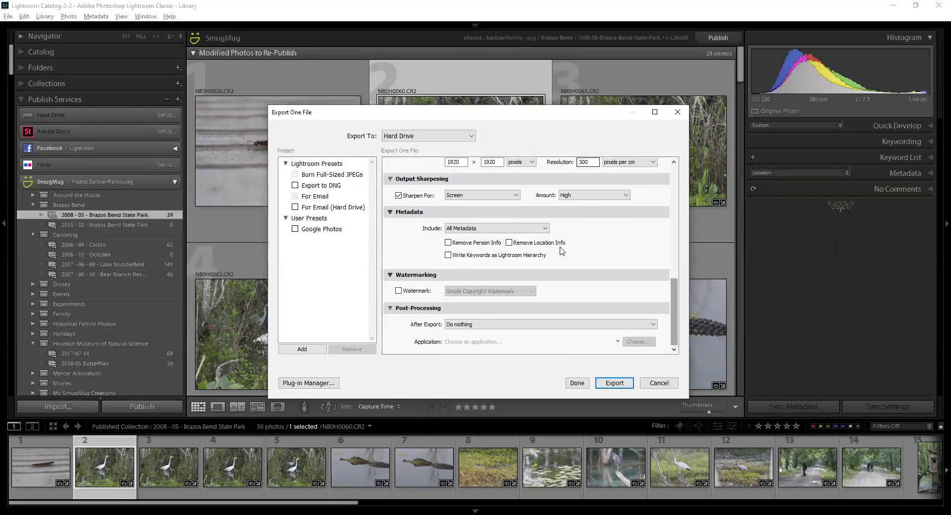
pyautogui.scroll(6, 562, 251)
pyautogui.moveTo(676, 245); pyautogui.dragTo(674, 331)
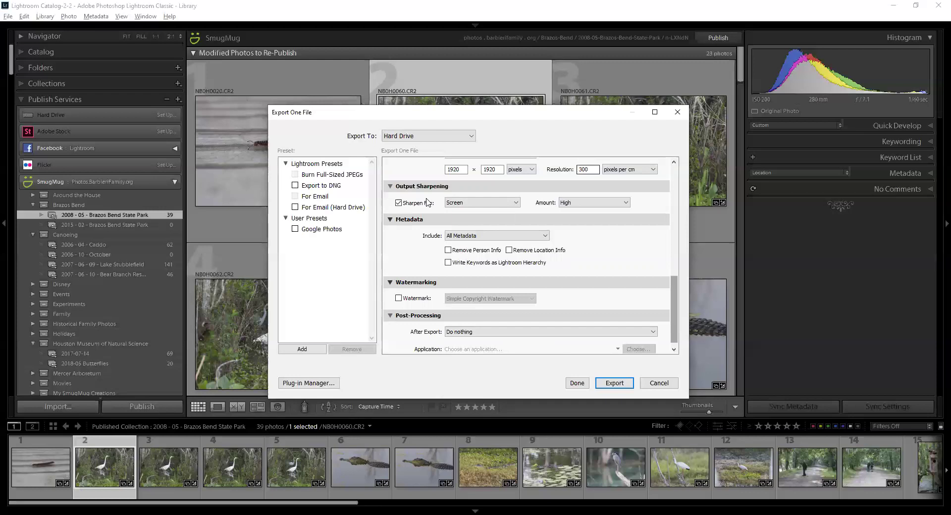
pyautogui.click(494, 204)
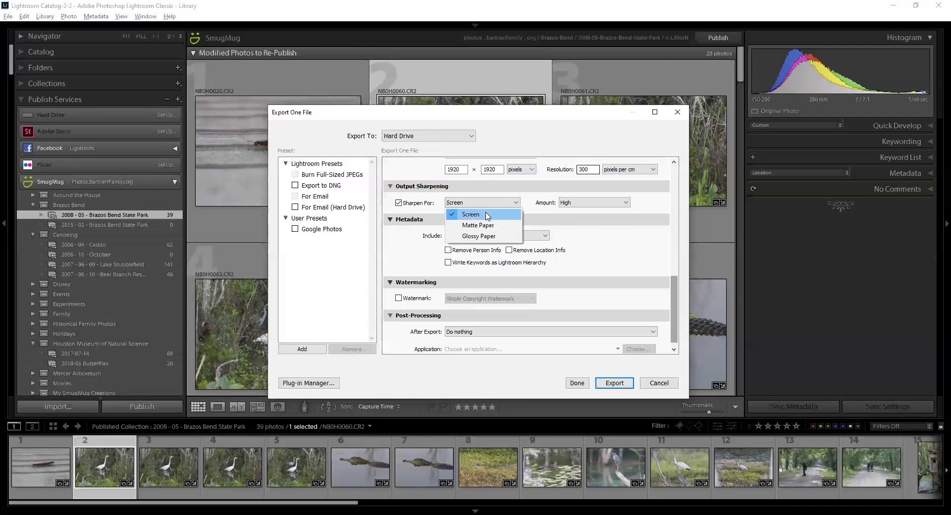
pyautogui.click(498, 186)
pyautogui.click(498, 186)
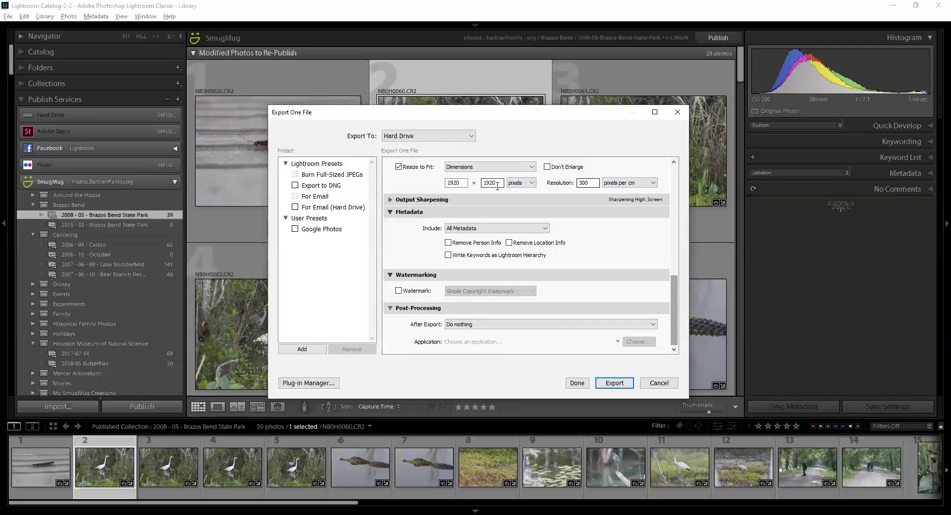
pyautogui.click(389, 199)
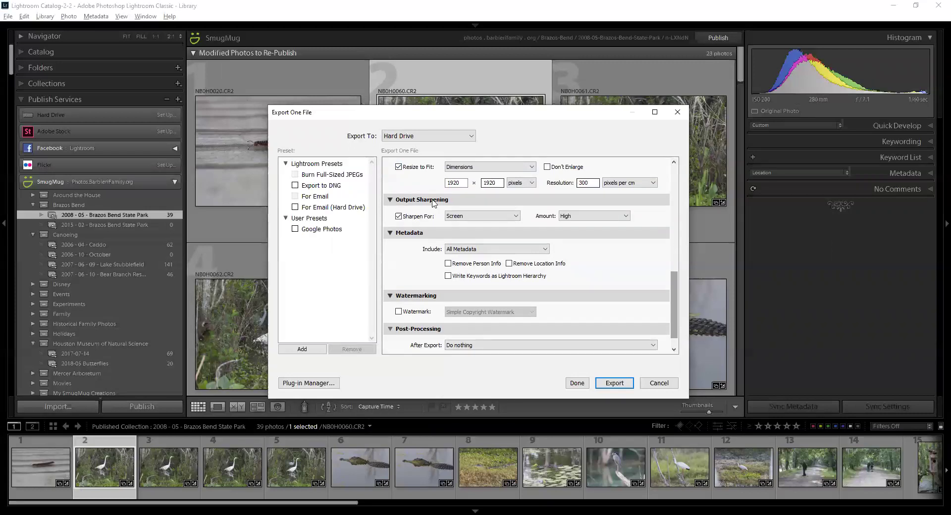
pyautogui.moveTo(677, 287); pyautogui.dragTo(676, 266)
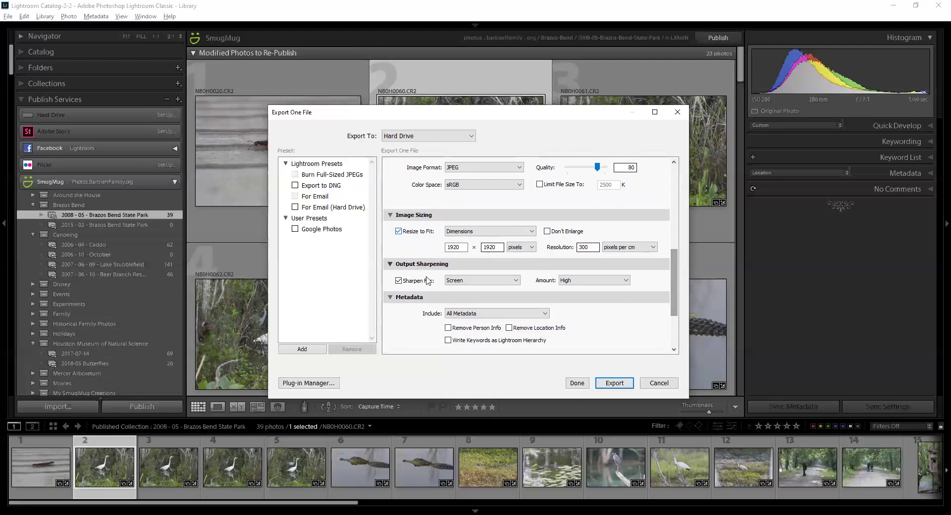
pyautogui.click(432, 234)
pyautogui.click(432, 233)
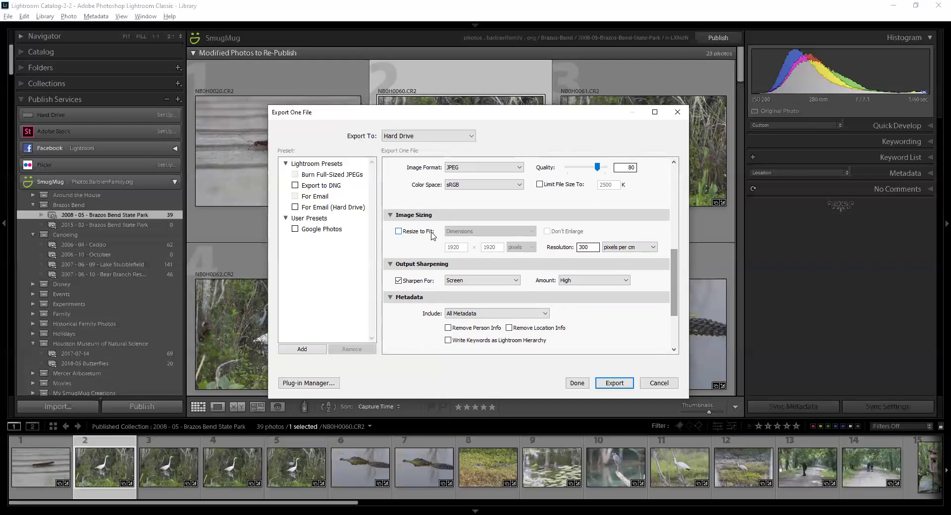
pyautogui.click(479, 280)
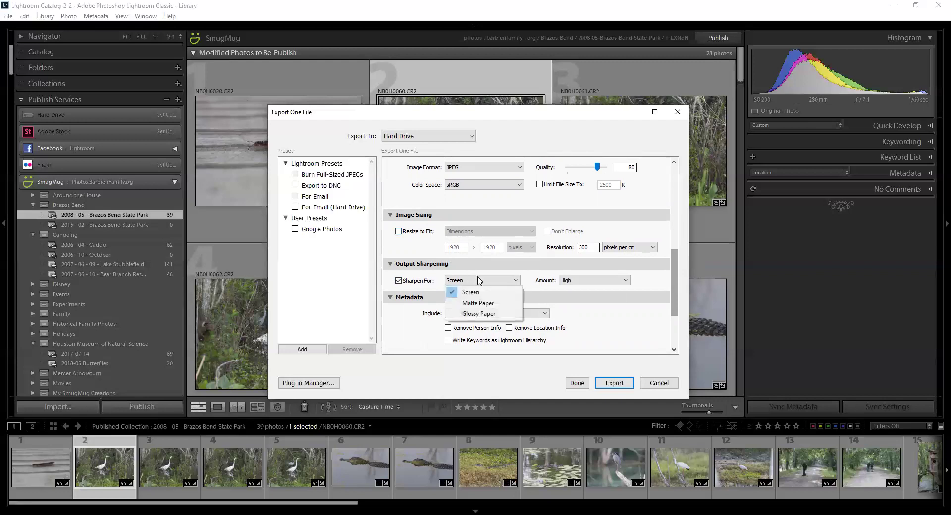
pyautogui.click(442, 252)
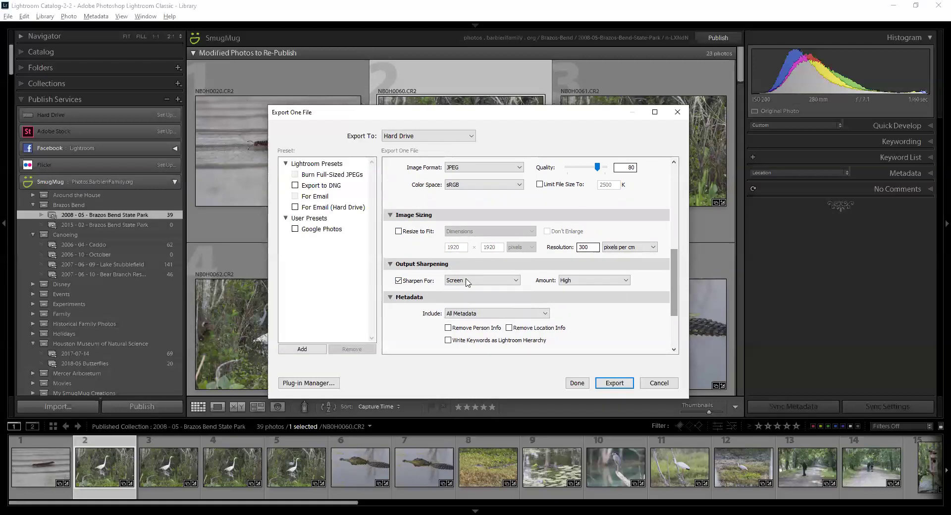
pyautogui.click(424, 233)
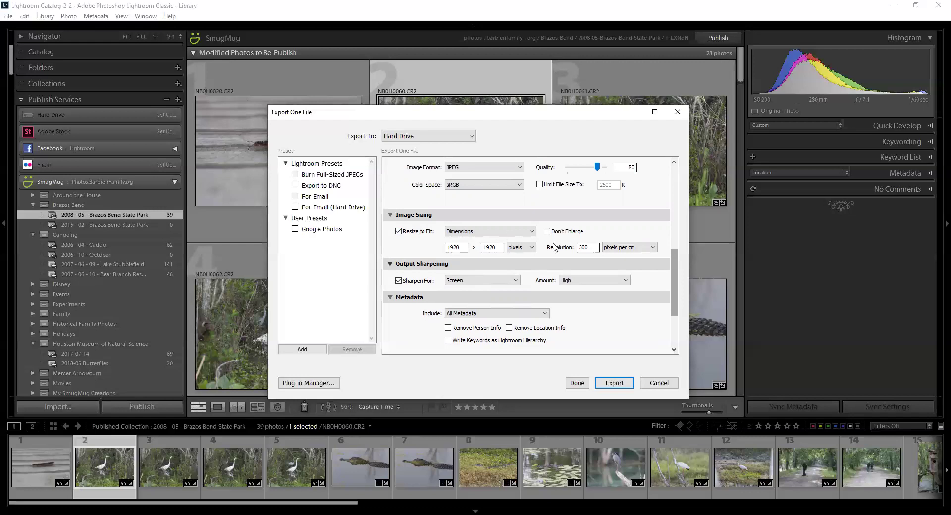
# Step: Turn off Resize to Fit and output sharpening for the export
pyautogui.click(406, 232)
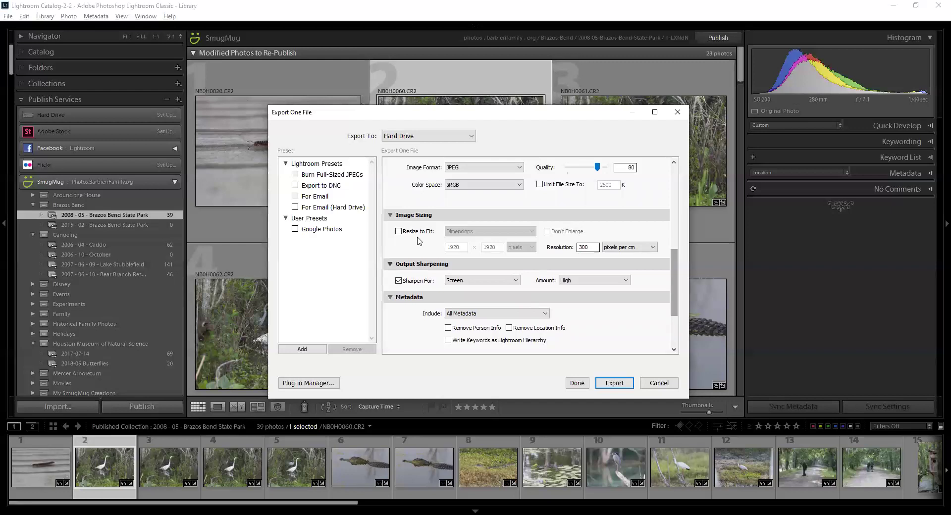
pyautogui.click(422, 281)
pyautogui.scroll(-3, 627, 306)
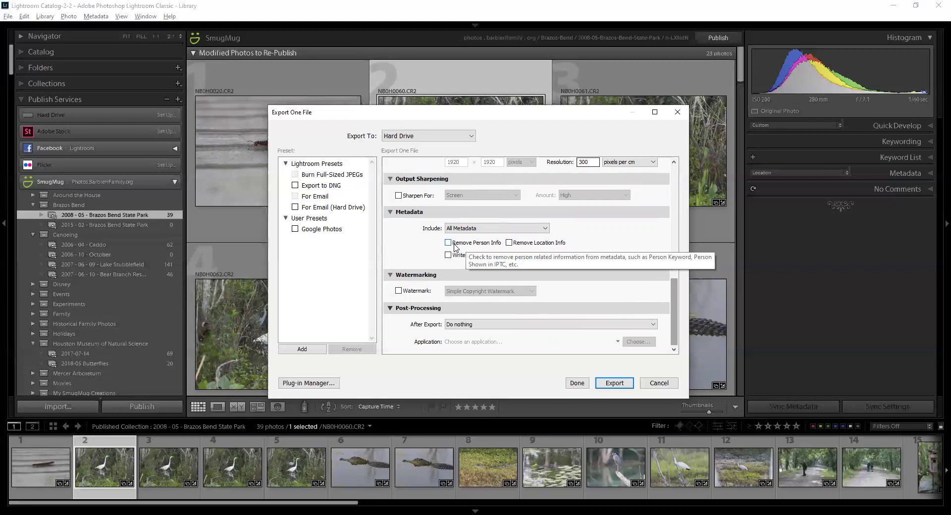
# Step: Leave Remove Person Info and Remove Location Info unchecked in the export metadata
pyautogui.click(454, 246)
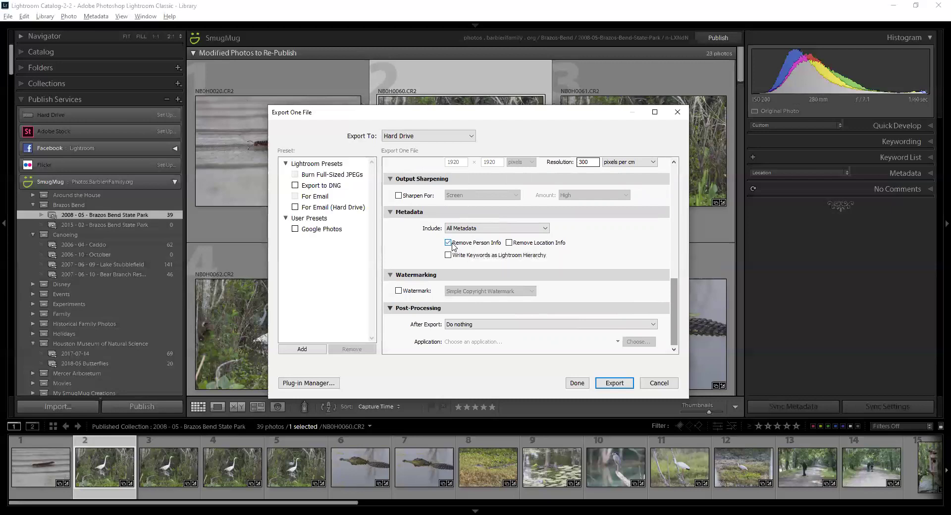
pyautogui.click(450, 244)
pyautogui.click(448, 244)
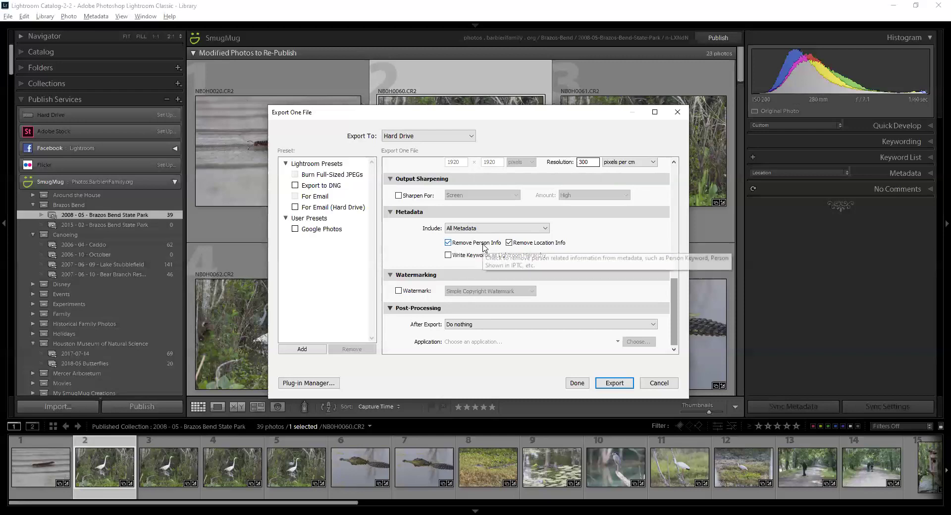
pyautogui.click(508, 243)
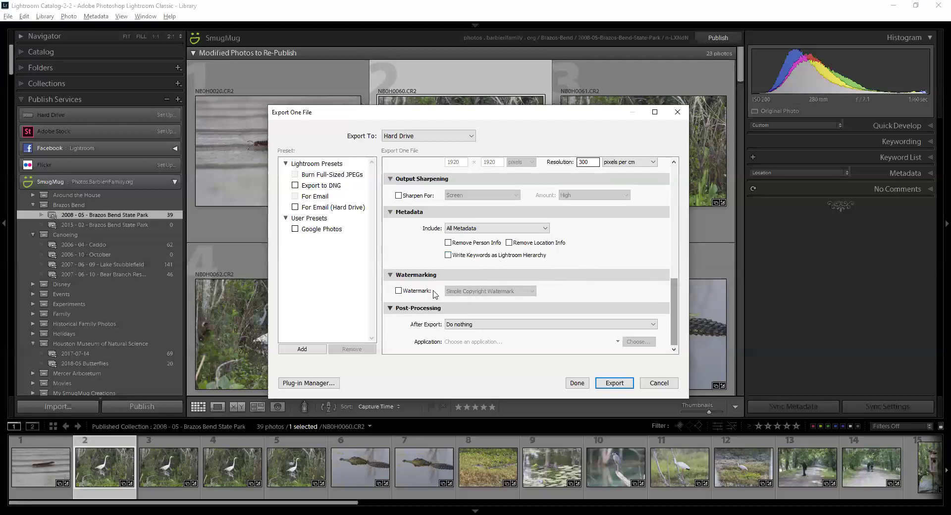
# Step: Review watermark and After Export options, leaving watermark off and After Export at doing nothing
pyautogui.click(414, 293)
pyautogui.click(474, 292)
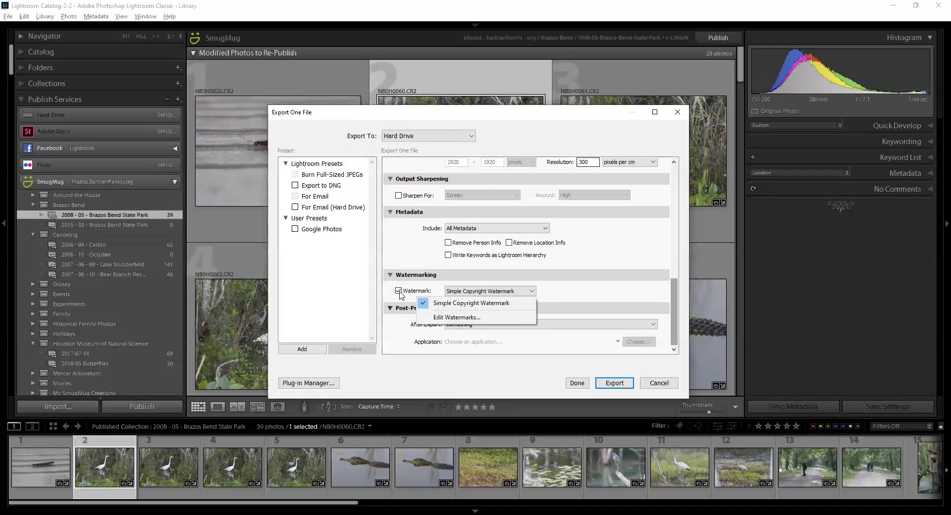
pyautogui.click(399, 292)
pyautogui.click(399, 291)
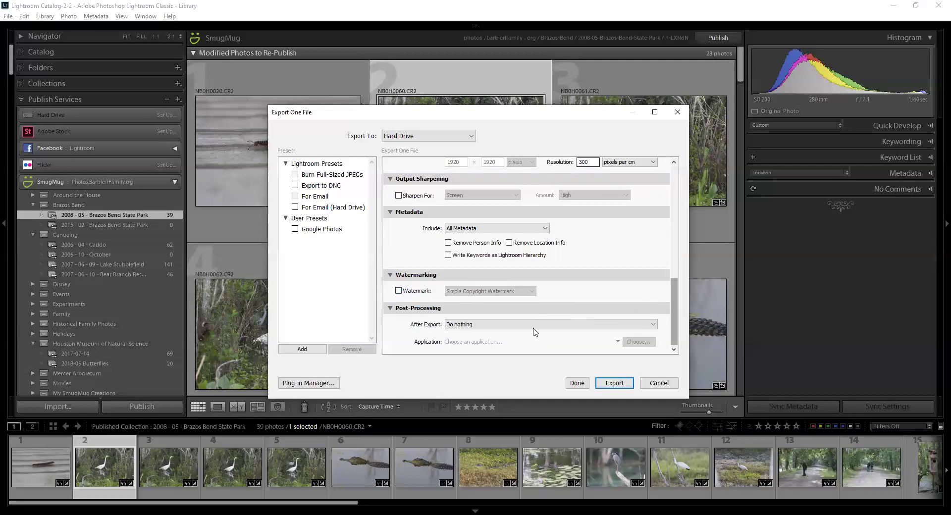
pyautogui.click(478, 327)
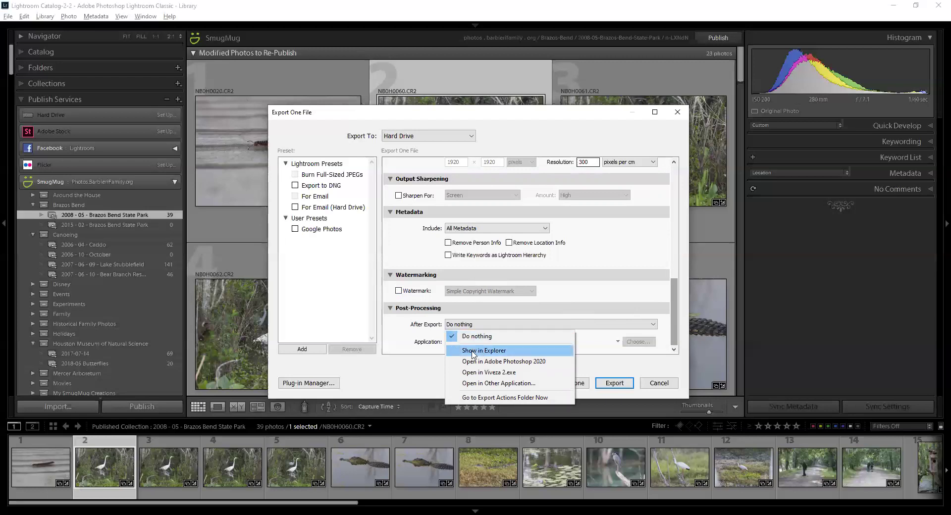
pyautogui.click(399, 339)
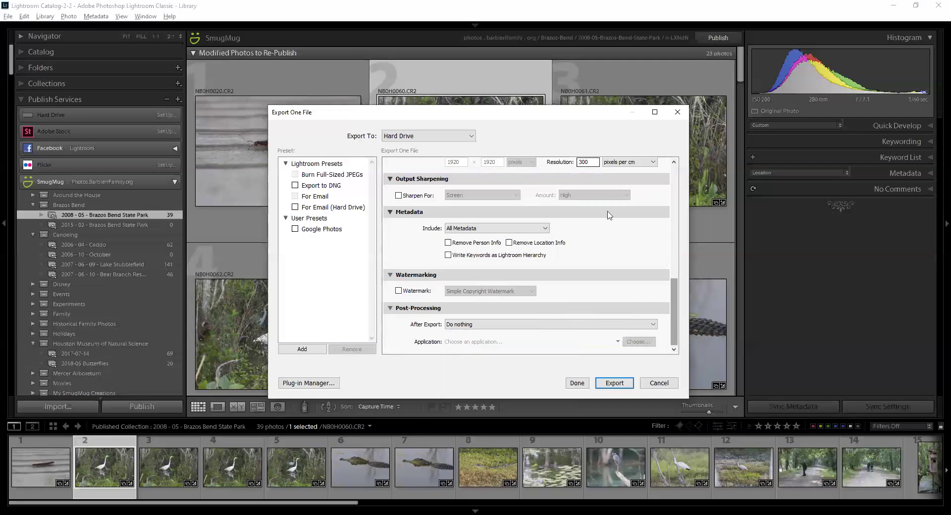
# Step: Append 'fly' to the export subfolder name, then cancel the export
pyautogui.moveTo(674, 313); pyautogui.dragTo(689, 171)
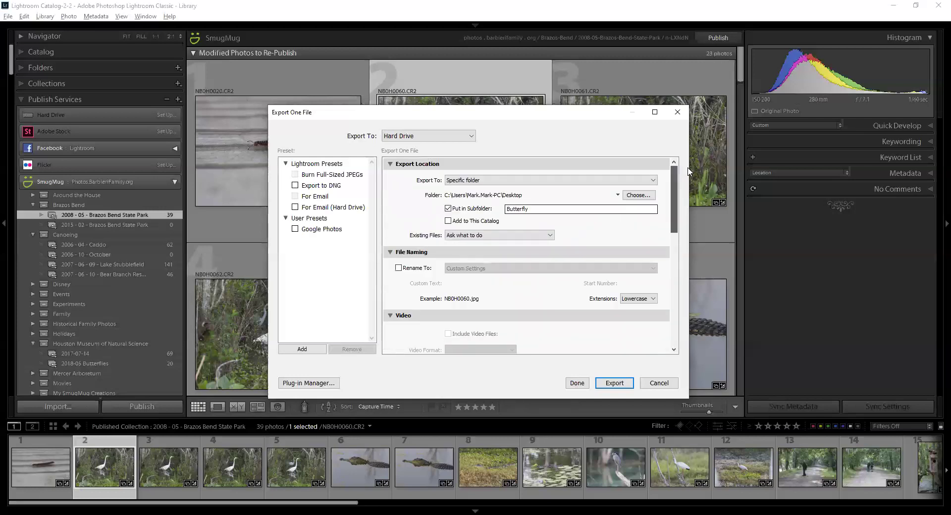
pyautogui.click(524, 208)
pyautogui.write('fly')
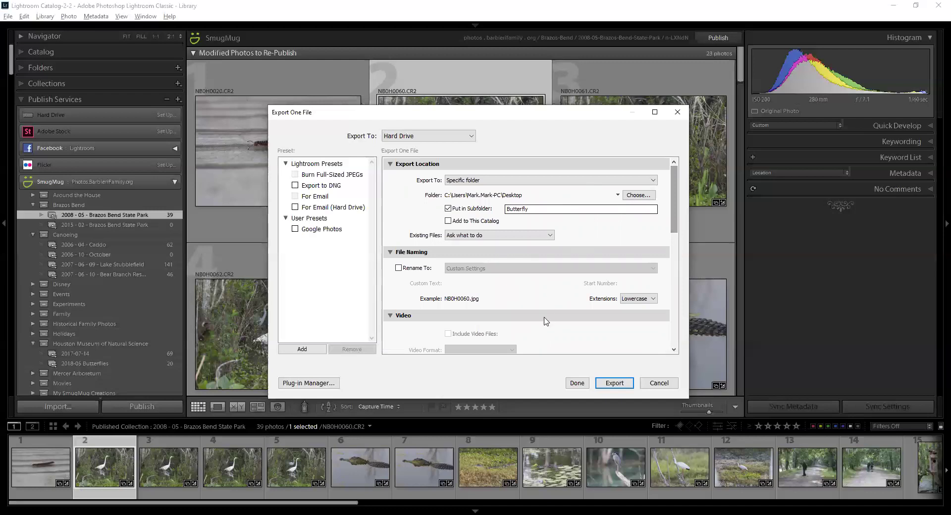
pyautogui.moveTo(676, 226); pyautogui.dragTo(653, 357)
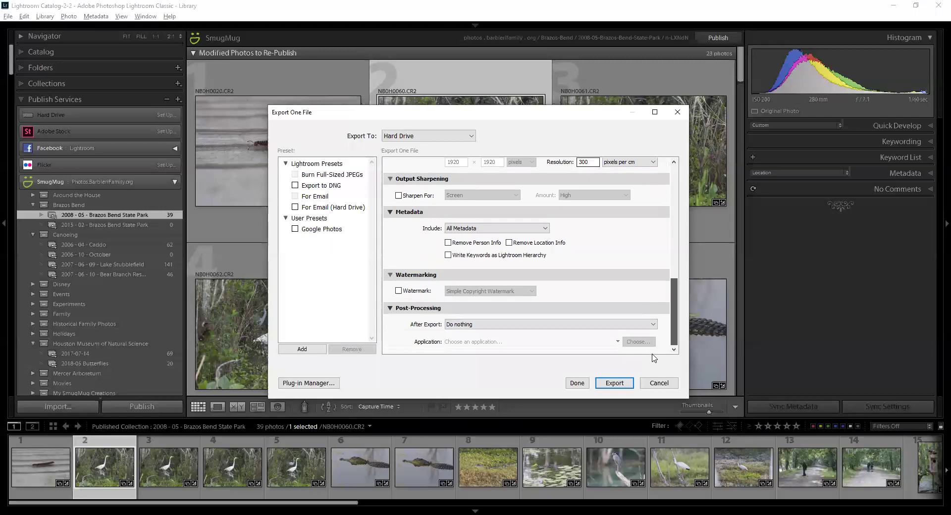
pyautogui.click(654, 389)
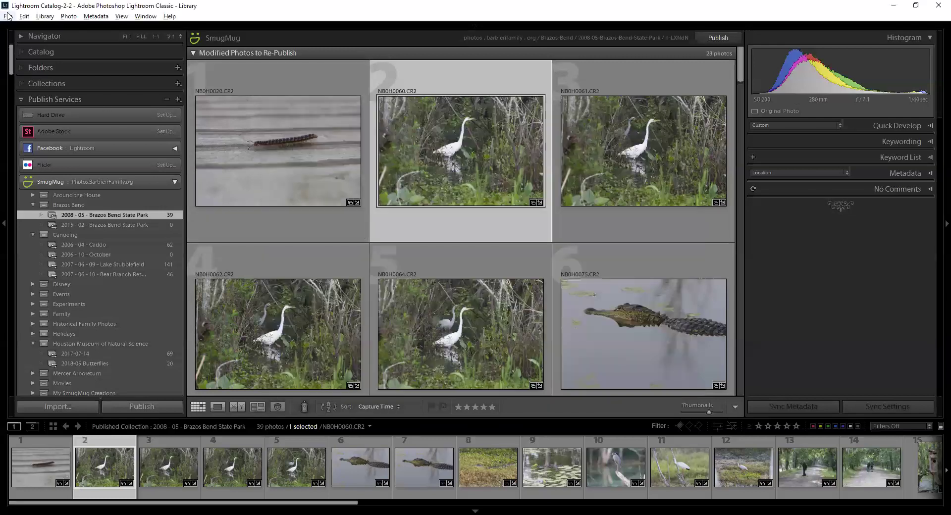
# Step: Browse File > Export with Preset, then select the millipede thumbnail NB0H0020
pyautogui.click(8, 16)
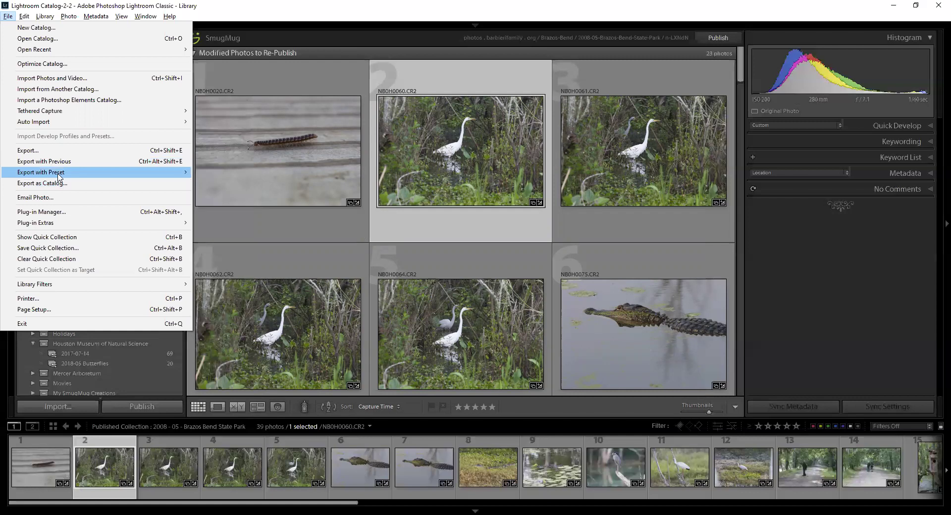
pyautogui.moveTo(58, 176)
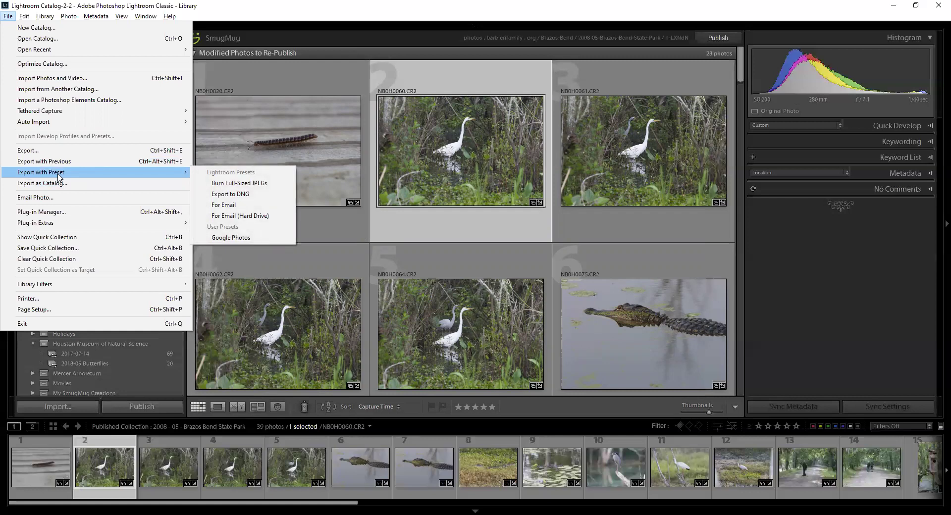
pyautogui.click(311, 164)
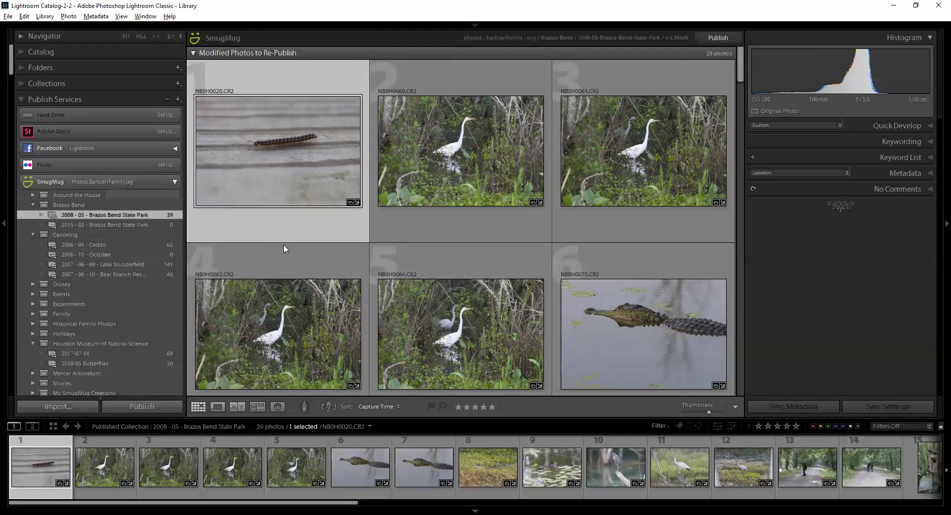
# Step: Select all 39 photos, then start a new SmugMug gallery and cancel it
pyautogui.hotkey('ctrl', 'a')
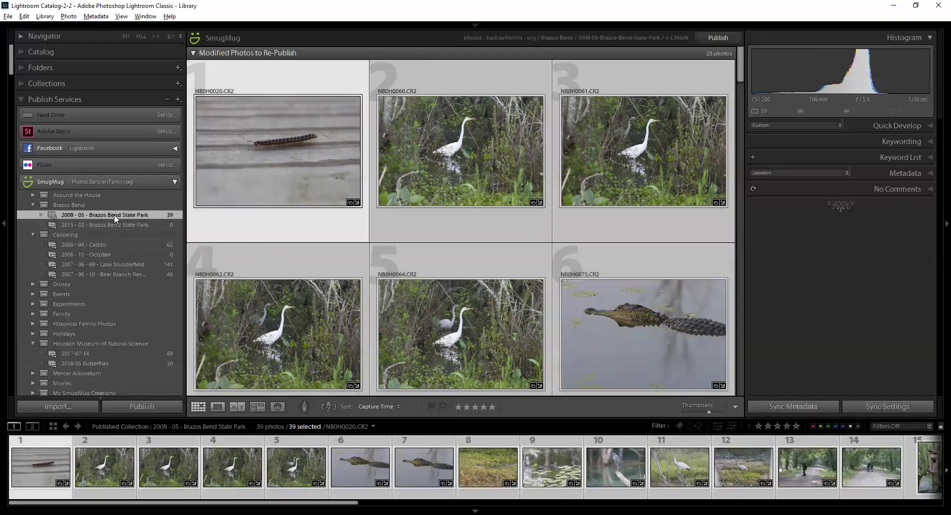
pyautogui.rightClick(95, 180)
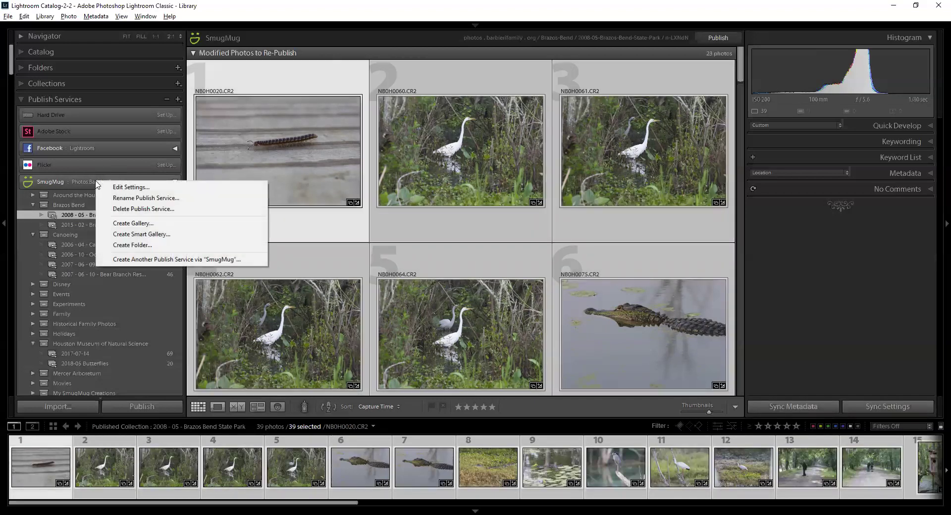
pyautogui.click(134, 224)
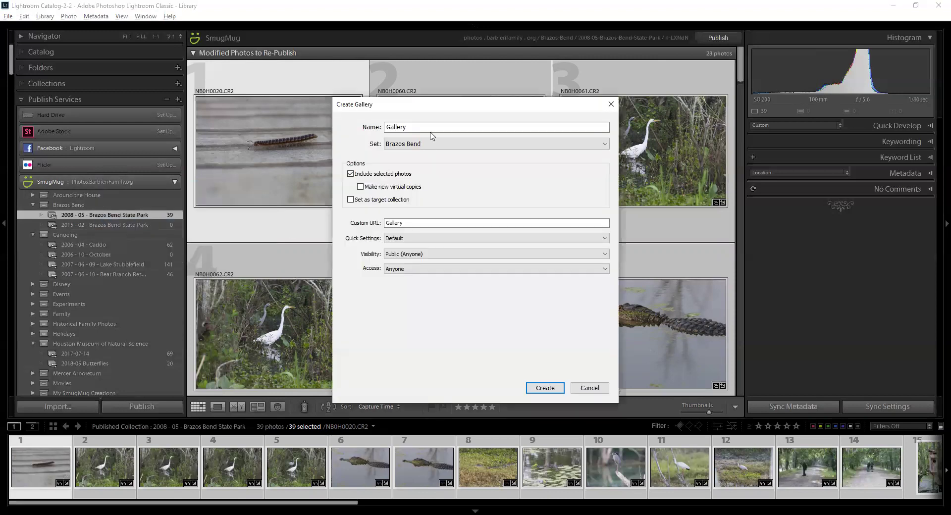
pyautogui.click(435, 127)
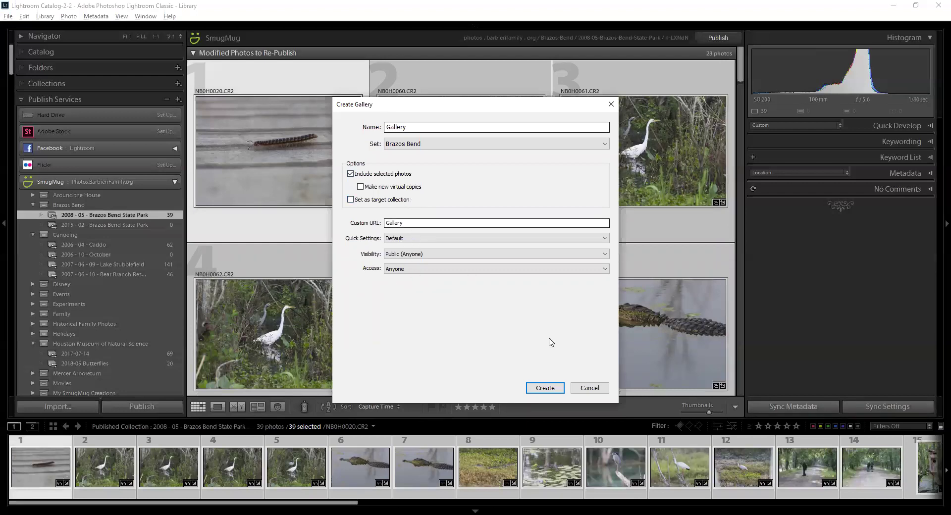
pyautogui.click(607, 389)
# Step: Collapse the SmugMug gallery tree, dismissing the Facebook and LR/Instagram context menus
pyautogui.rightClick(95, 150)
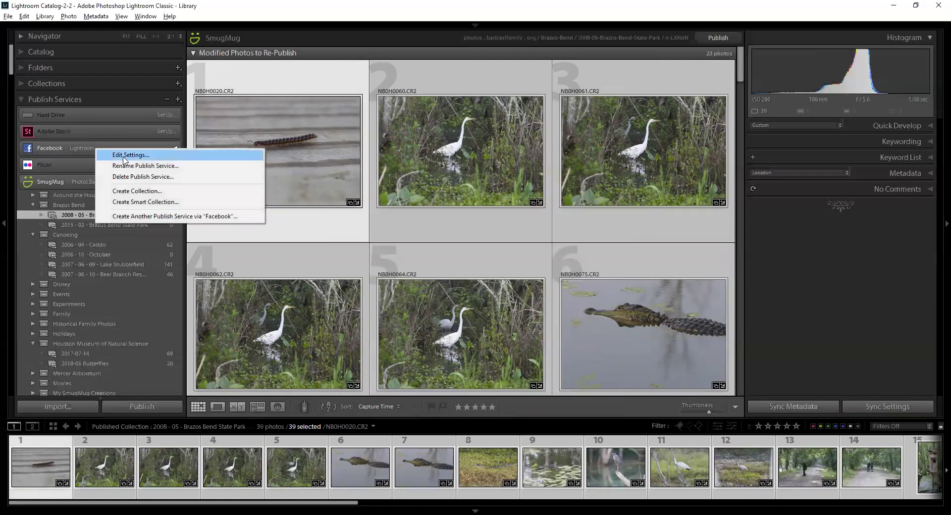
pyautogui.click(151, 192)
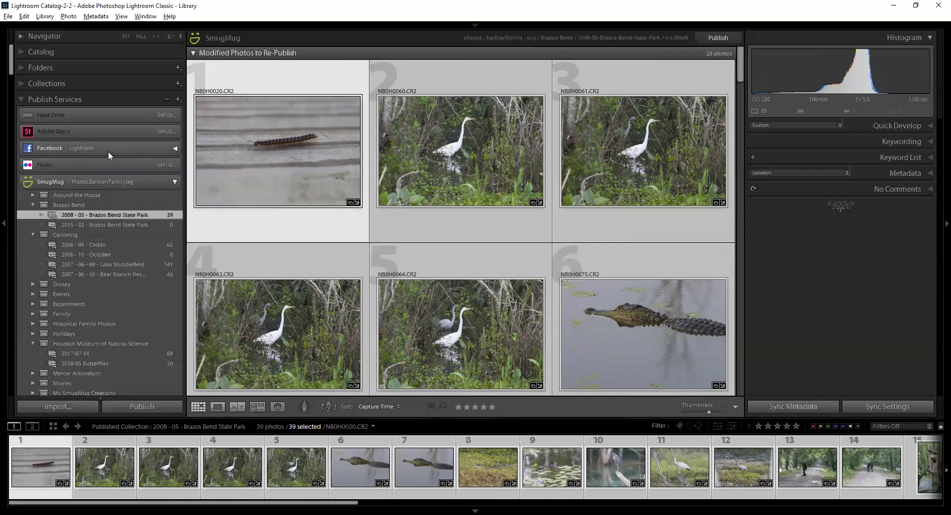
pyautogui.scroll(-10, 108, 155)
pyautogui.scroll(10, 108, 151)
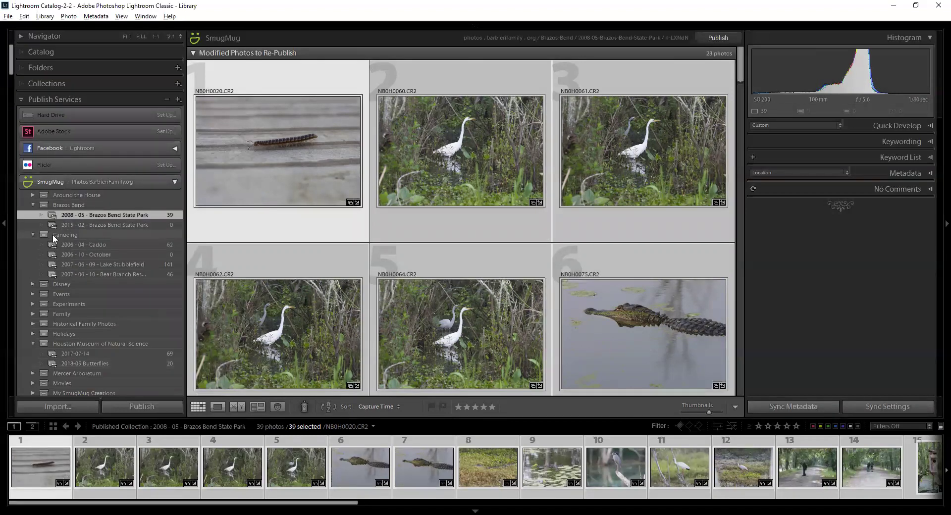
pyautogui.click(174, 182)
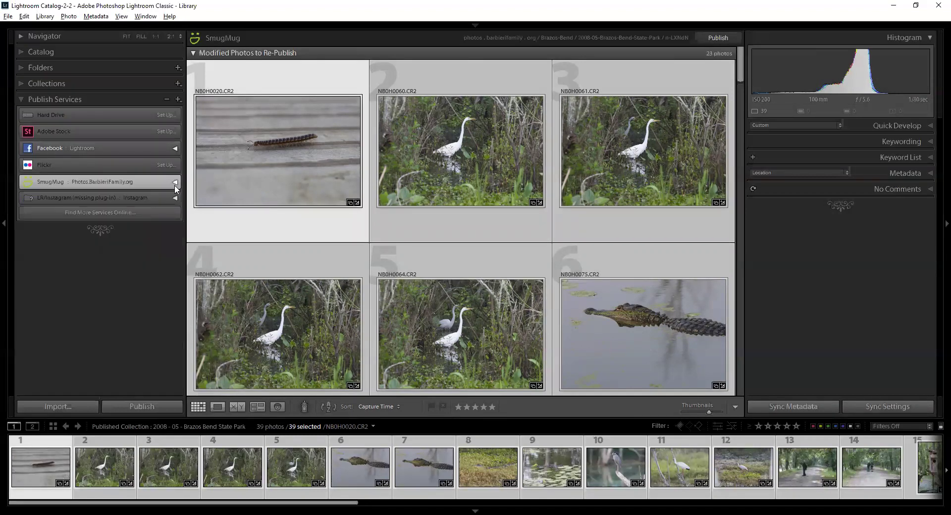
pyautogui.rightClick(92, 198)
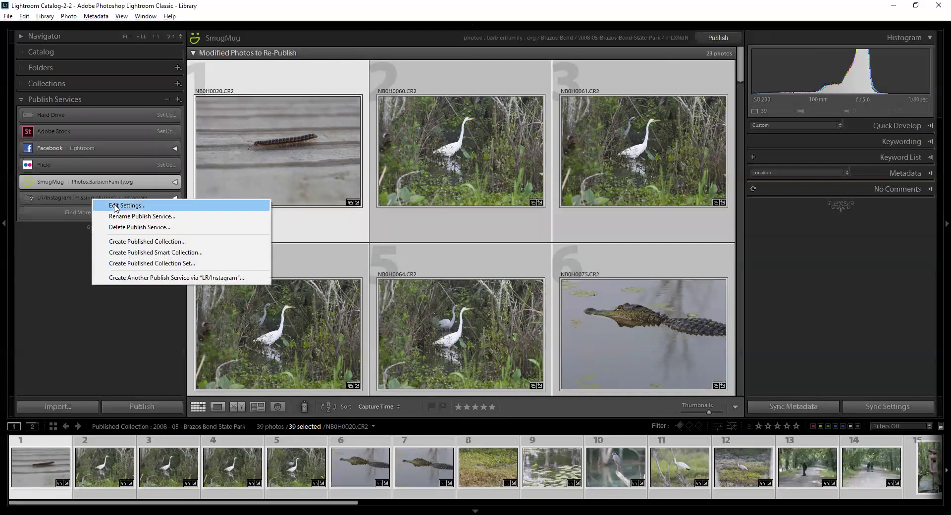
pyautogui.press('Escape')
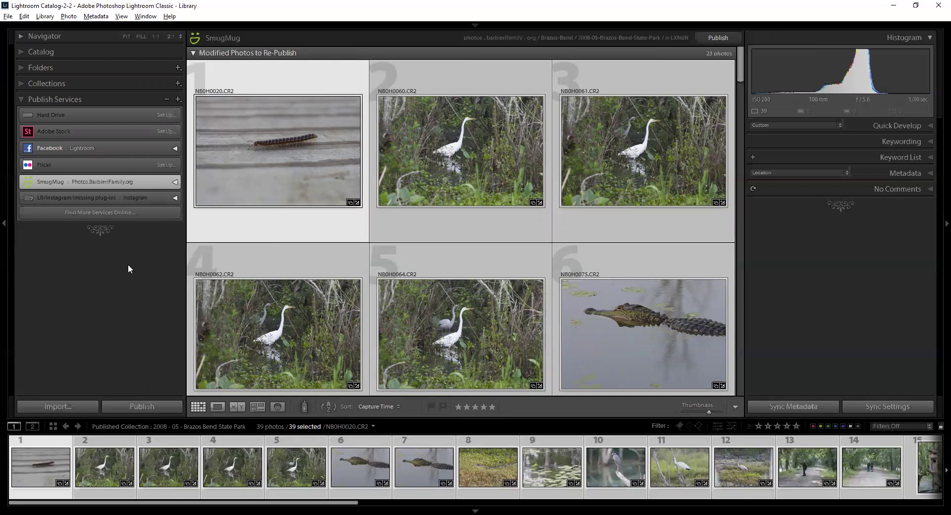
# Step: Open Catalog Settings from the Edit menu
pyautogui.click(8, 16)
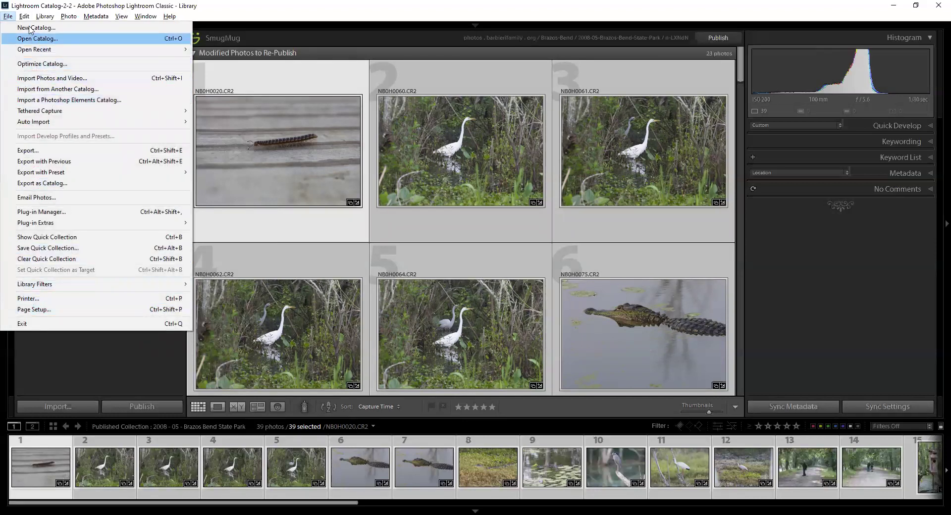
pyautogui.moveTo(25, 17)
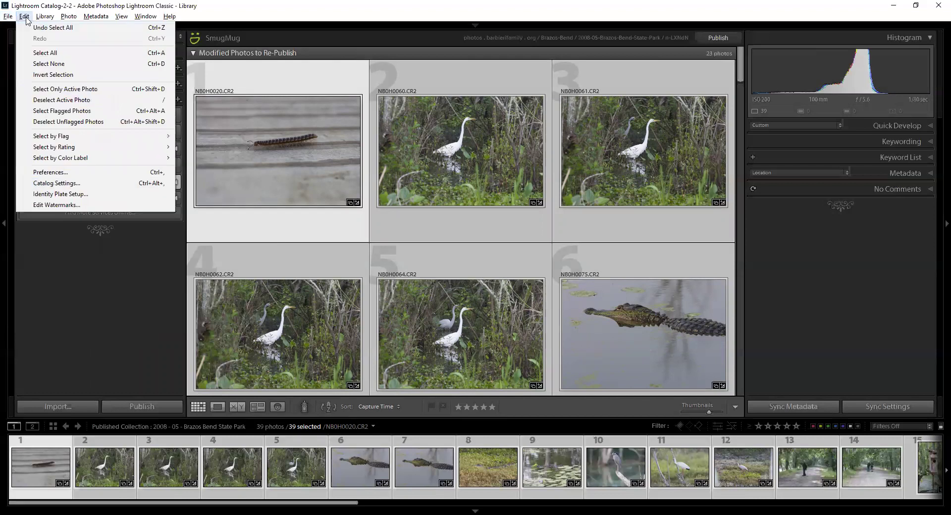
pyautogui.click(56, 184)
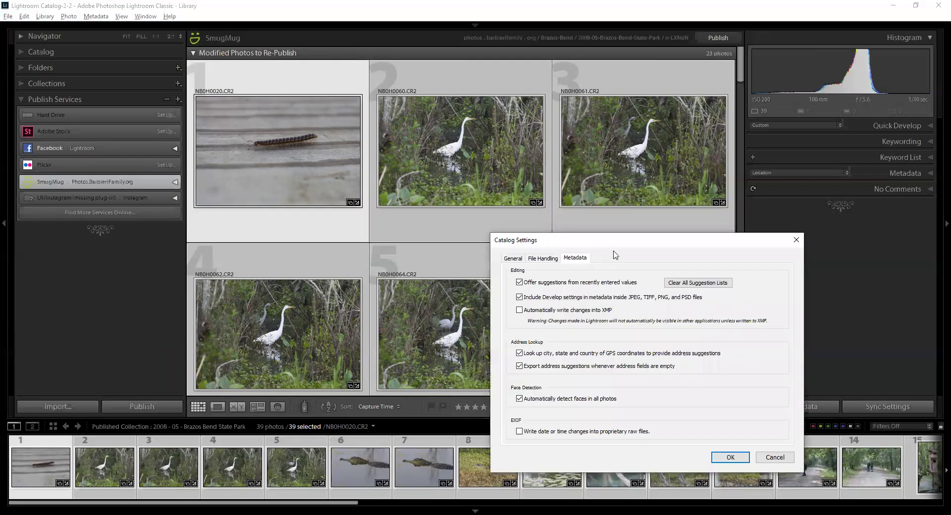
# Step: On the General tab, keep catalog backup at every time Lightroom exits and confirm
pyautogui.moveTo(586, 238); pyautogui.dragTo(500, 211)
pyautogui.click(429, 232)
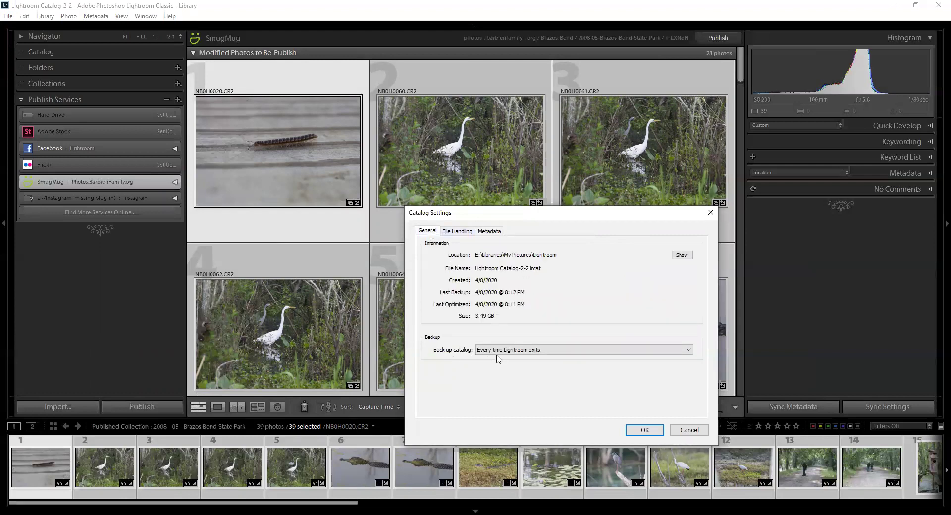
pyautogui.click(516, 351)
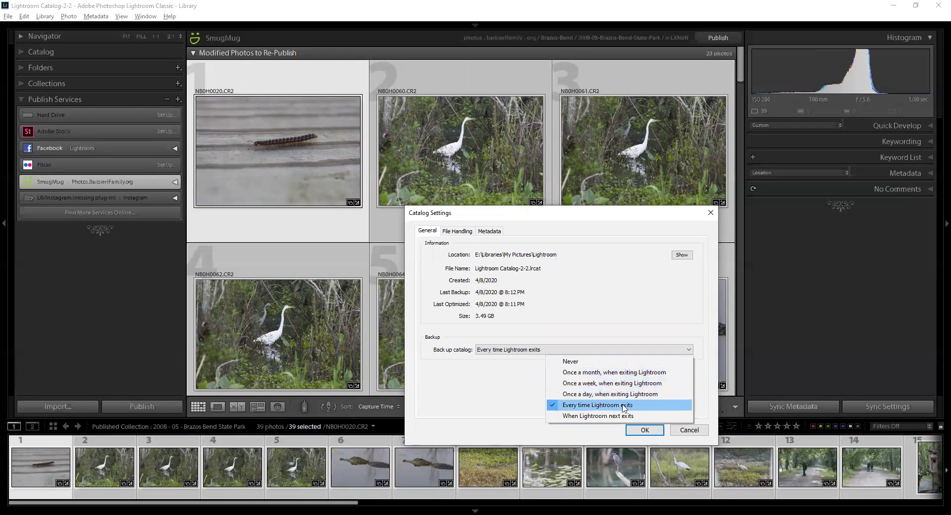
pyautogui.click(504, 425)
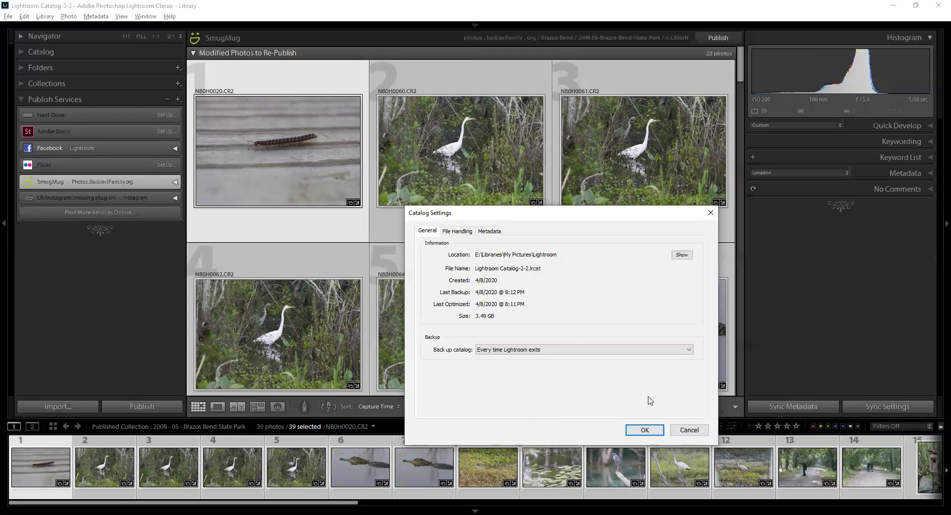
pyautogui.click(683, 430)
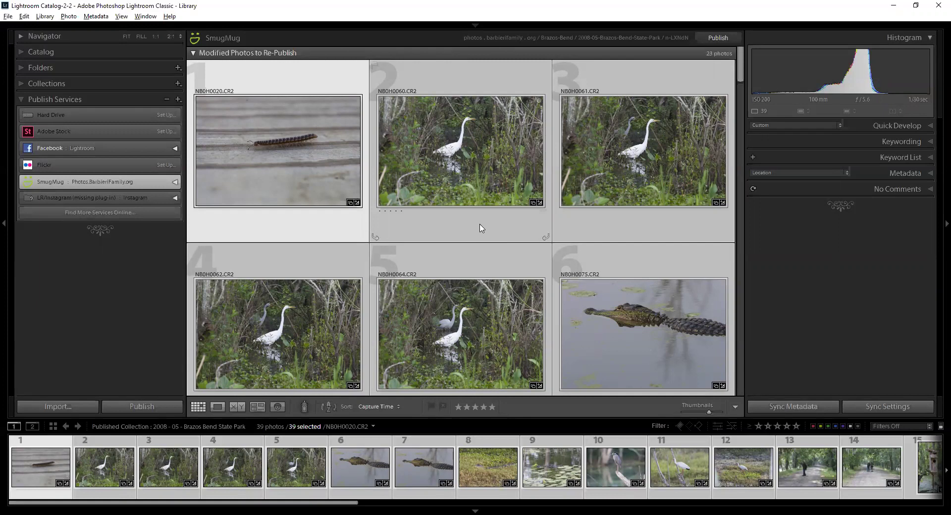
# Step: Select only the egret photo NB0H0060.CR2, then hide and restore the filmstrip
pyautogui.click(480, 227)
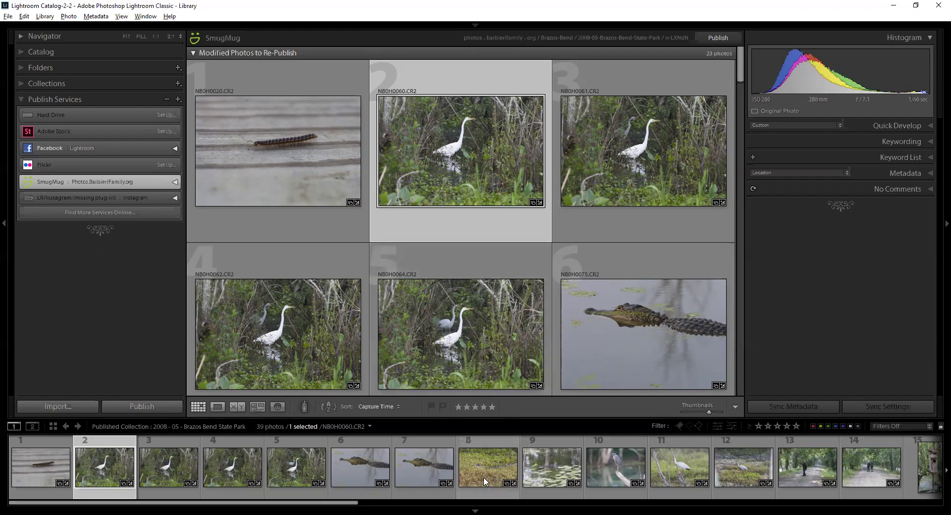
pyautogui.press('F6')
pyautogui.click(475, 510)
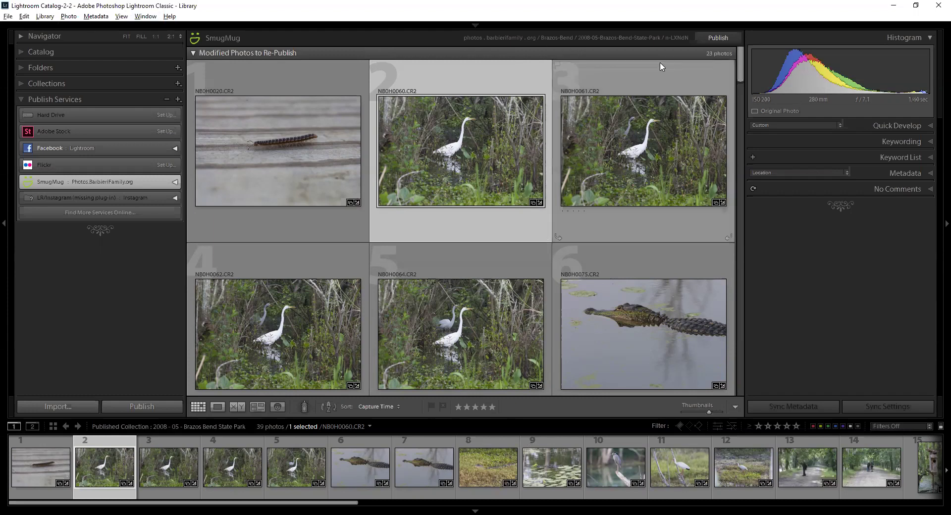
pyautogui.moveTo(516, 35)
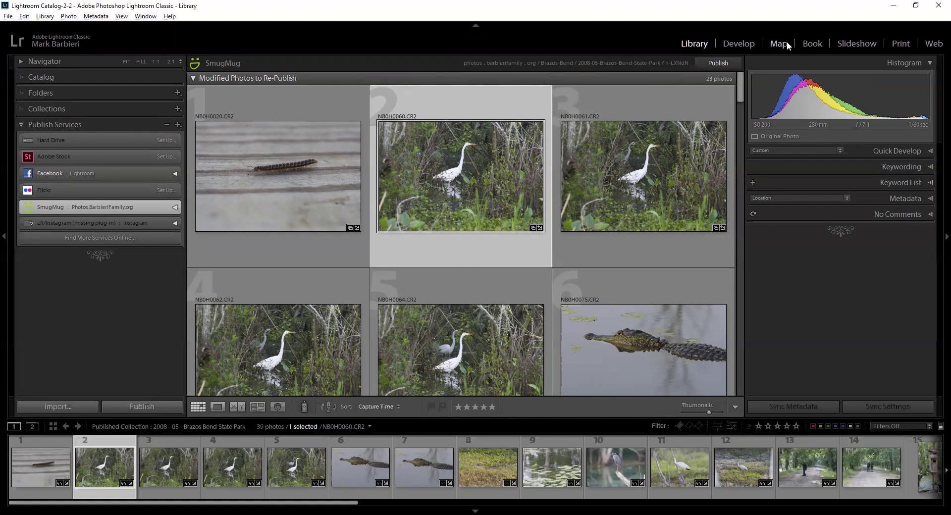
pyautogui.click(747, 43)
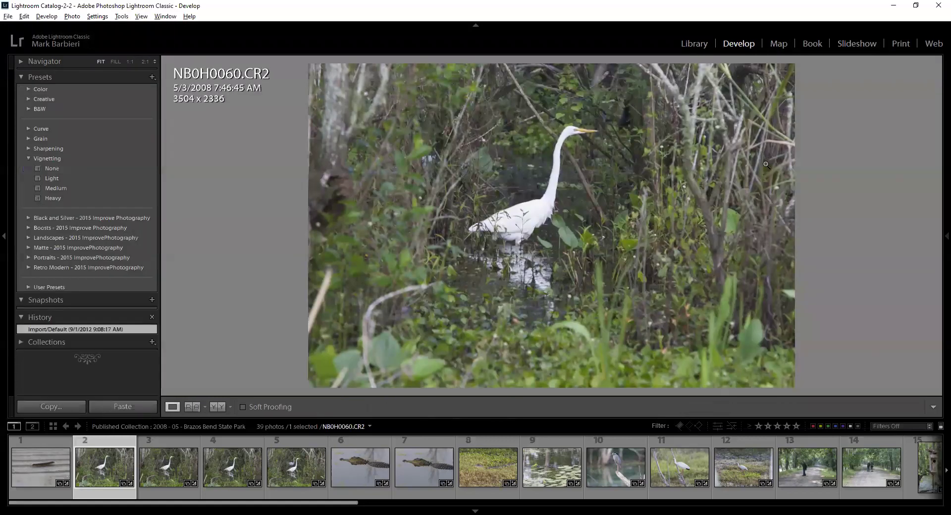
pyautogui.click(938, 229)
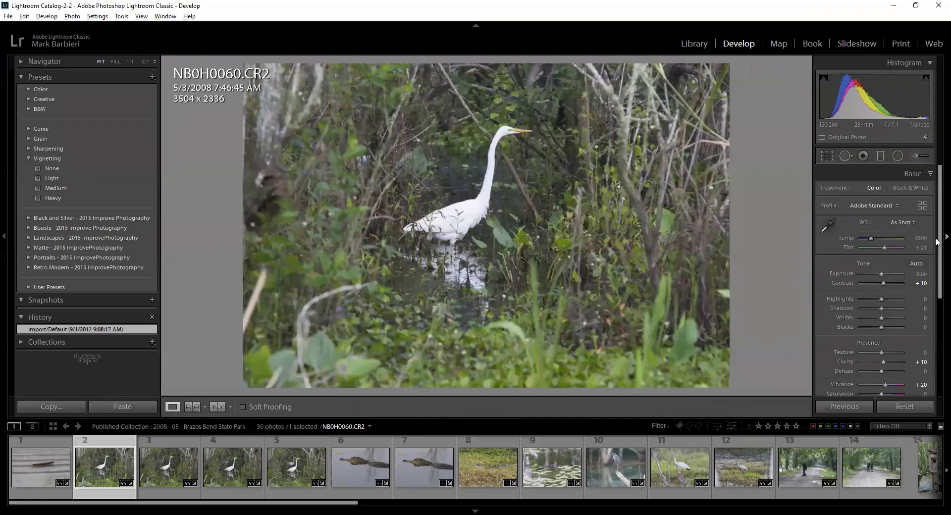
pyautogui.scroll(-2, 857, 316)
pyautogui.scroll(-3, 866, 289)
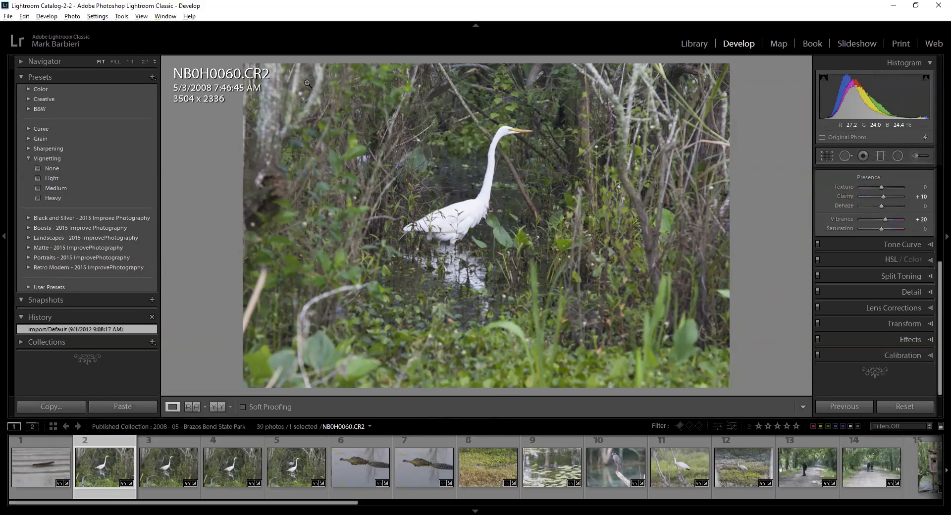
pyautogui.click(694, 43)
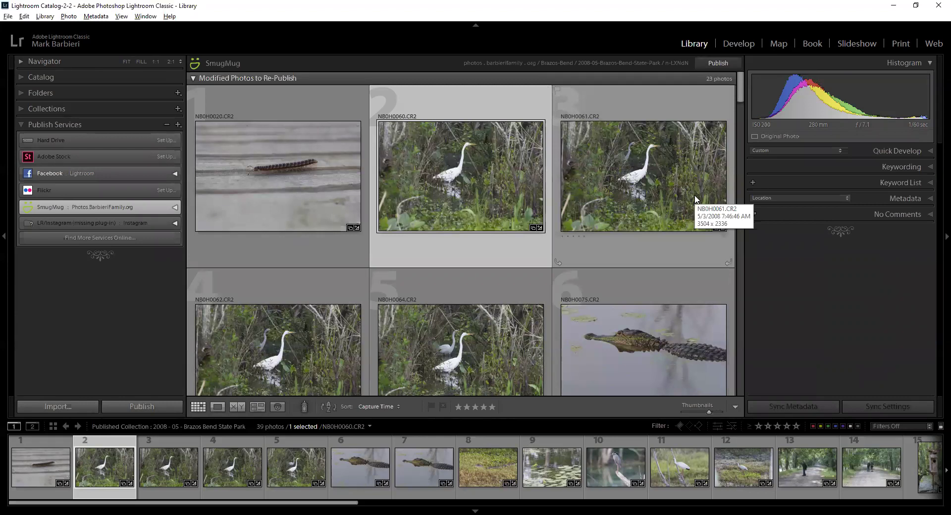
# Step: Collapse the Publish Services panel and expand the Keywording panel for the egret photo
pyautogui.click(23, 125)
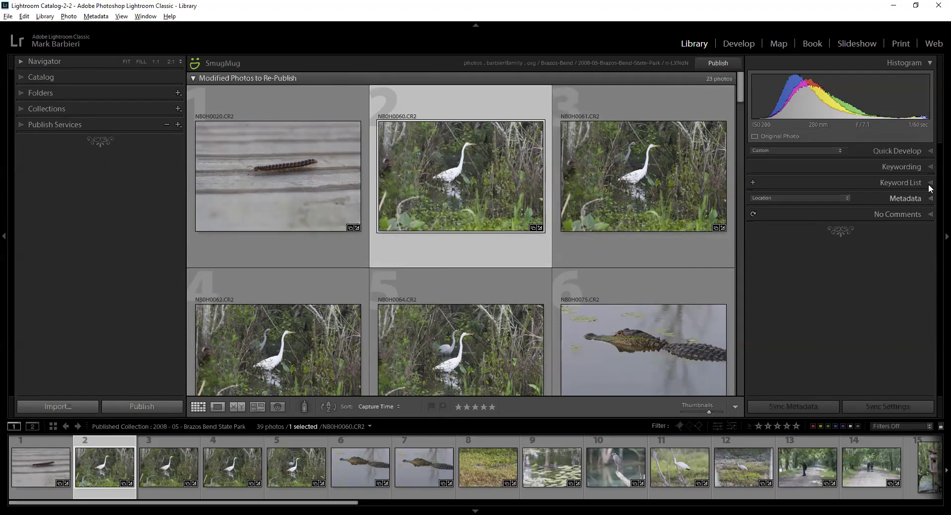
pyautogui.click(929, 167)
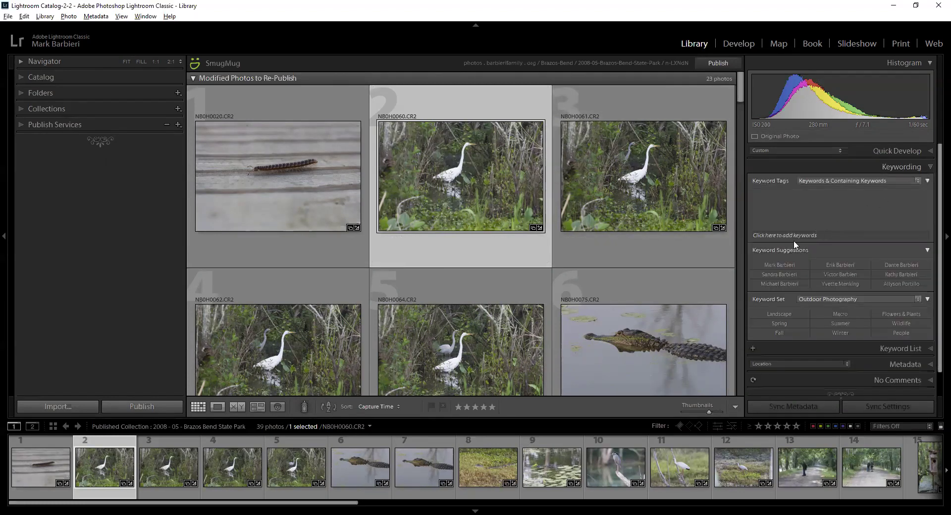